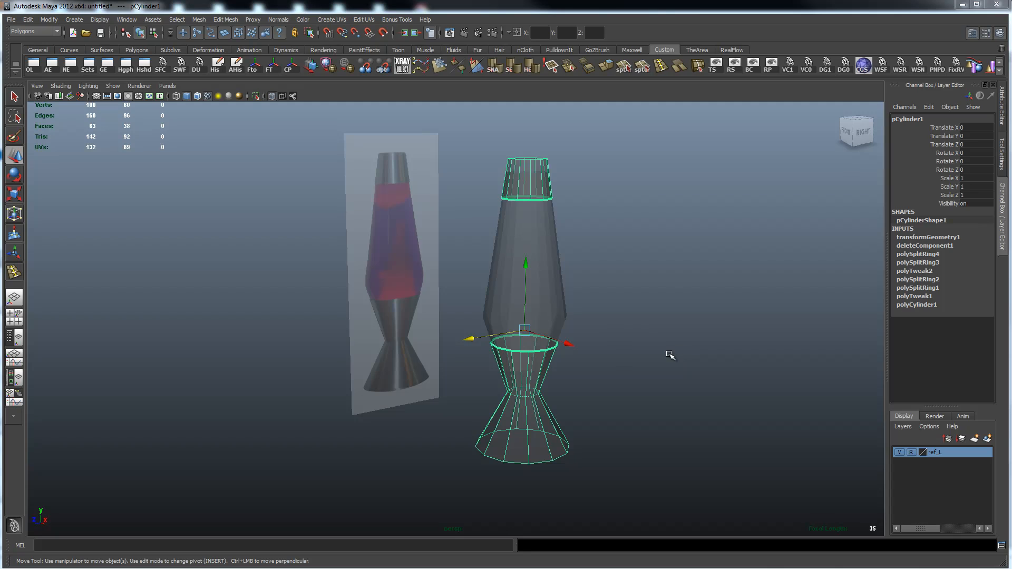
- Turn off the X-ray display of the lamp models and clear the selection
left_click_drag(619, 306, 659, 323, "alt")
left_click_drag(655, 282, 633, 255, "alt")
left_click_drag(570, 190, 422, 90, "alt")
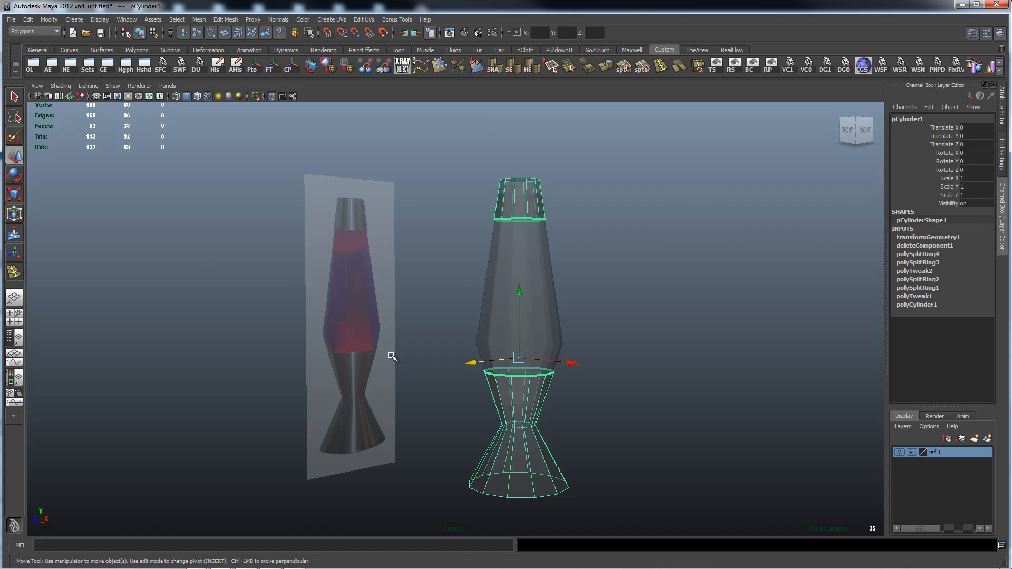
left_click_drag(589, 244, 604, 262, "alt")
right_click_drag(547, 282, 662, 281, "alt")
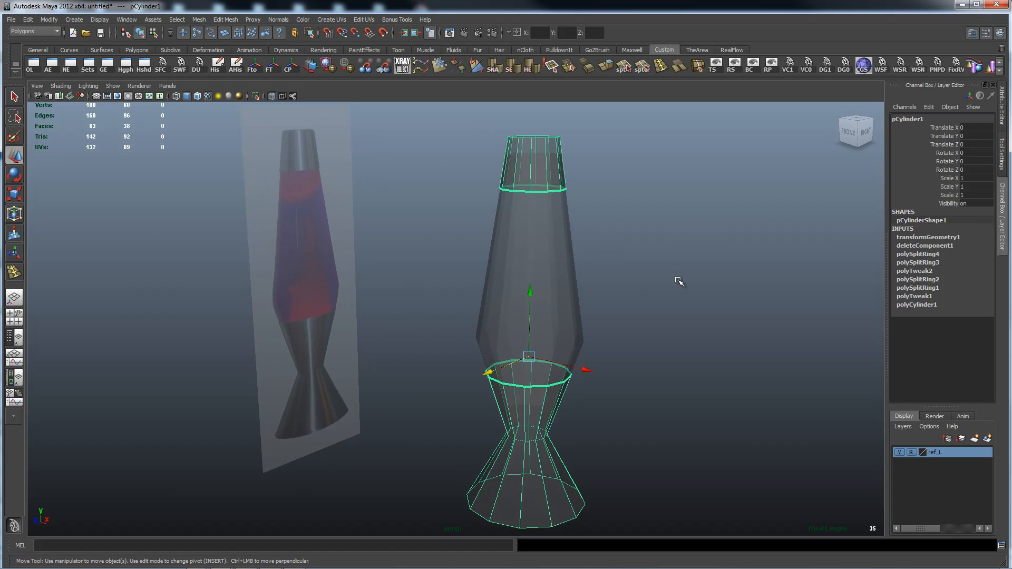
left_click_drag(675, 277, 609, 261, "alt")
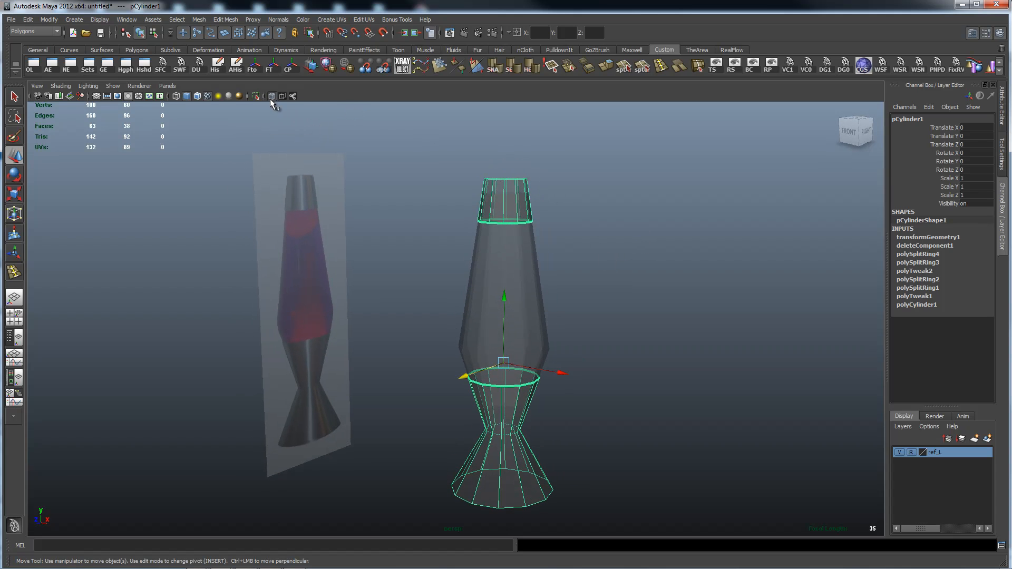
left_click_drag(641, 258, 561, 240, "alt")
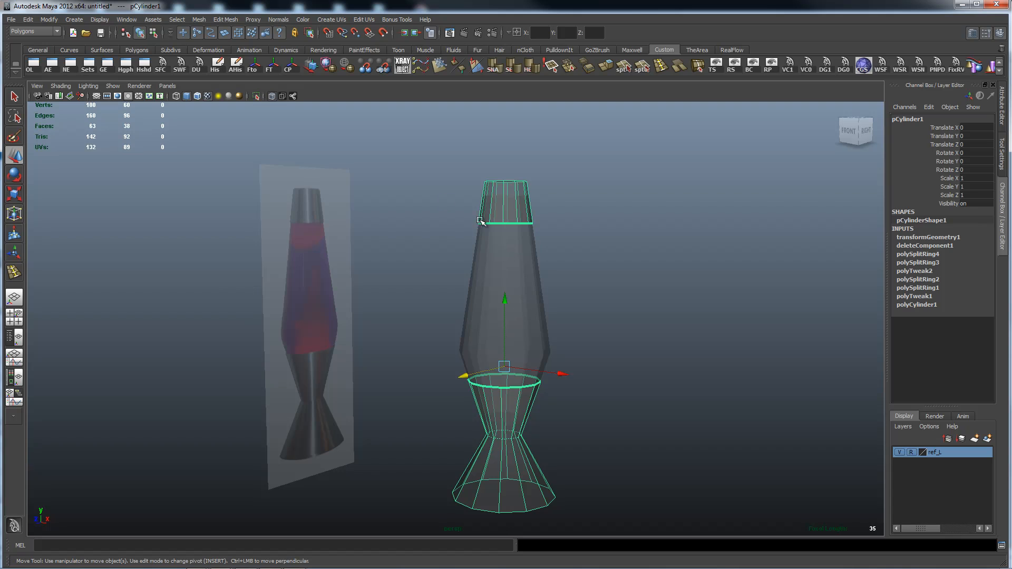
left_click(272, 96)
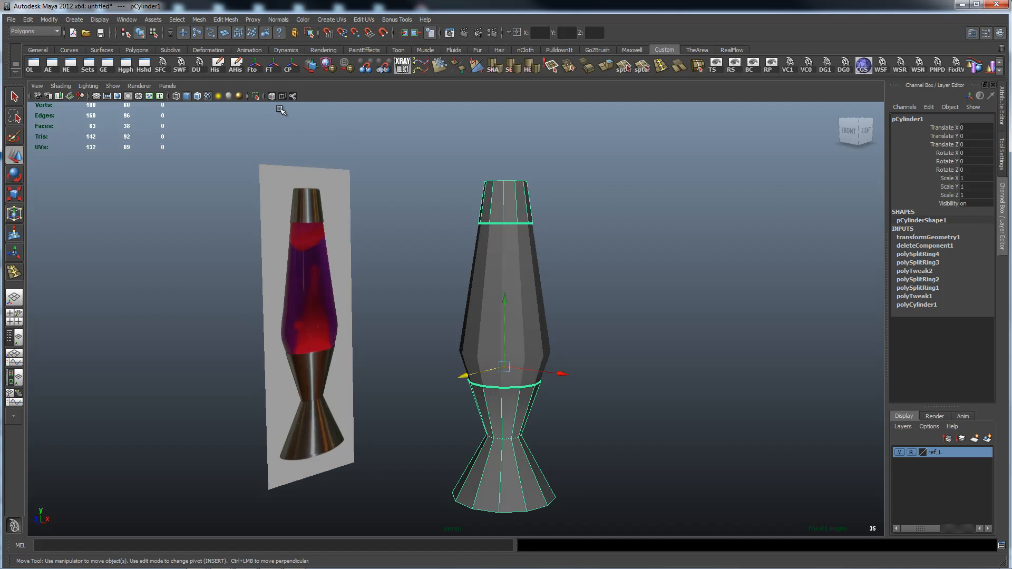
left_click_drag(626, 274, 651, 271, "alt")
left_click(649, 270)
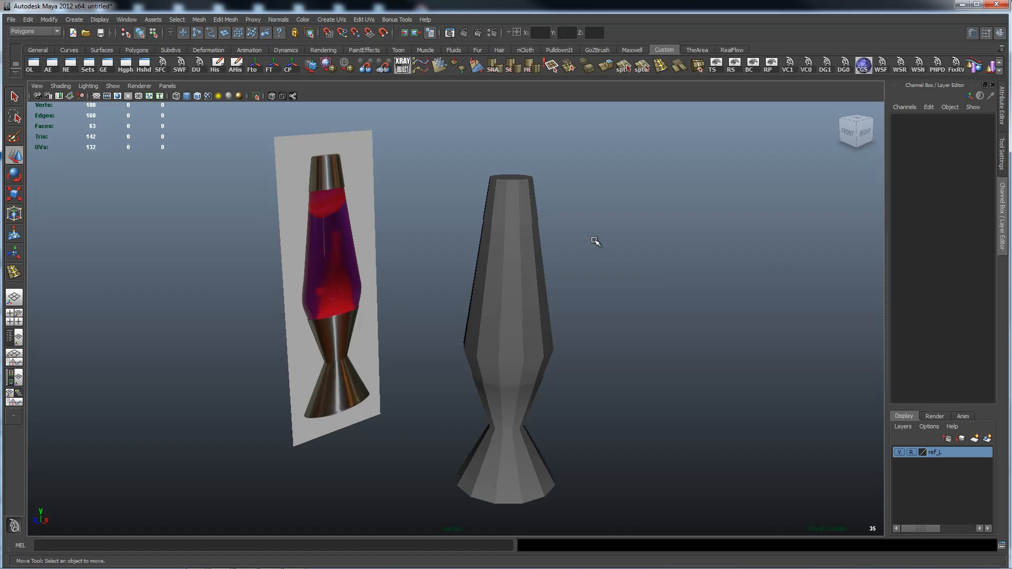
- Delete the glass middle section of the lamp between the cap and the base
left_click_drag(596, 242, 530, 316, "alt")
left_click(530, 316)
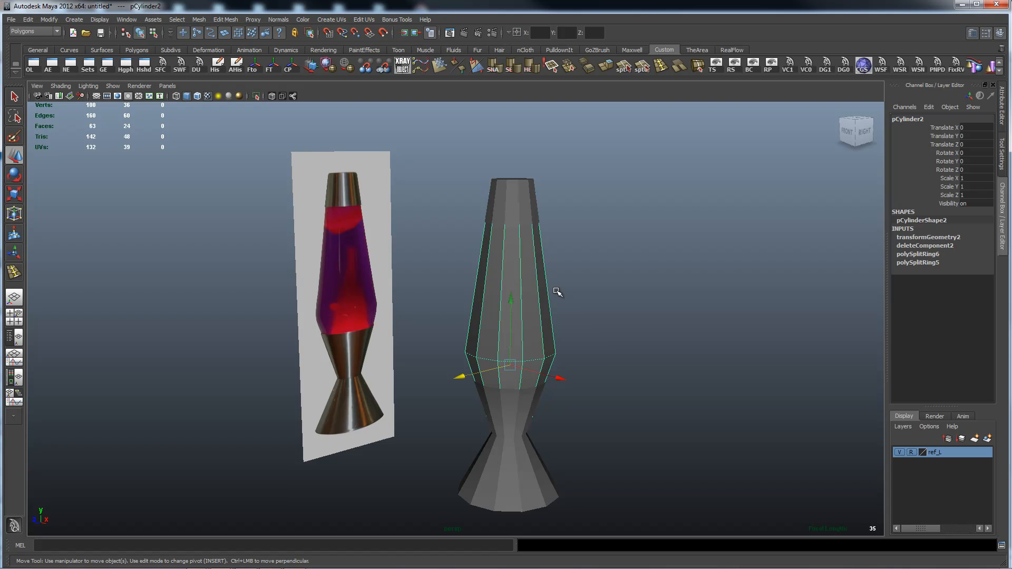
key("Delete")
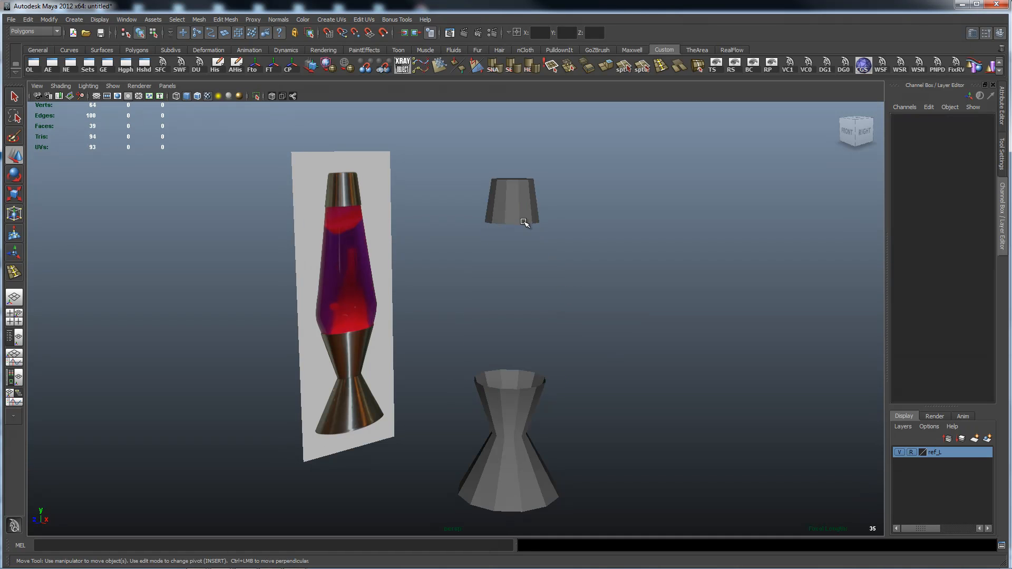
- Separate the combined cap and base mesh into individual objects and select the cap
left_click(538, 399)
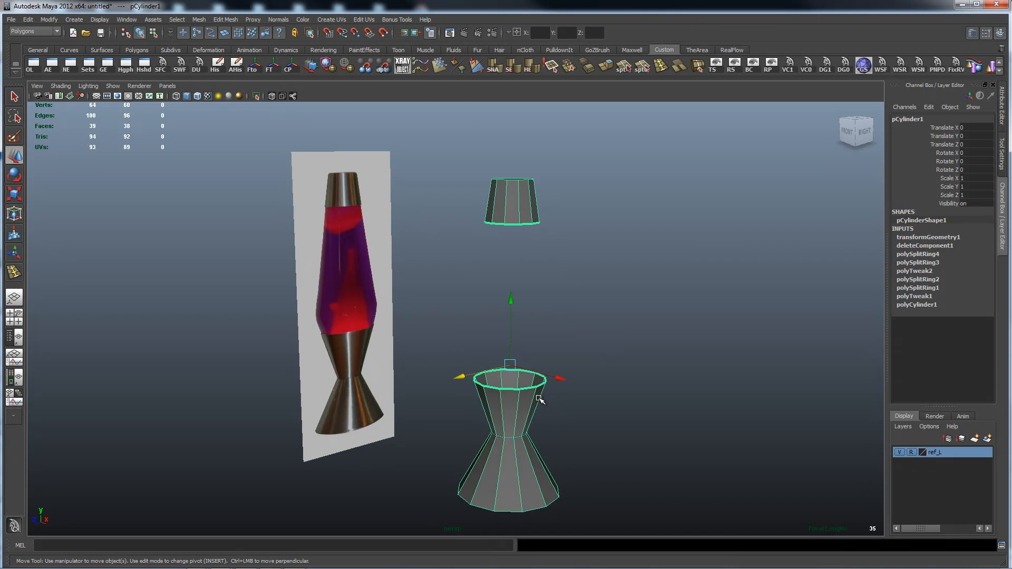
right_click(601, 246, "shift")
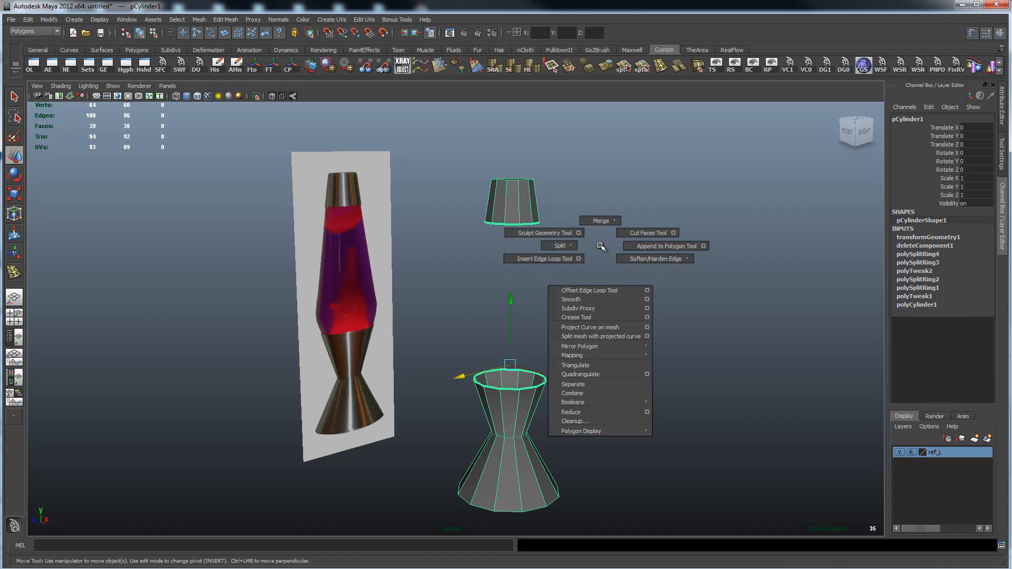
right_click_drag(601, 247, 599, 385, "shift")
left_click(622, 329)
left_click(528, 220)
left_click(523, 416)
left_click(525, 200)
left_click(514, 429)
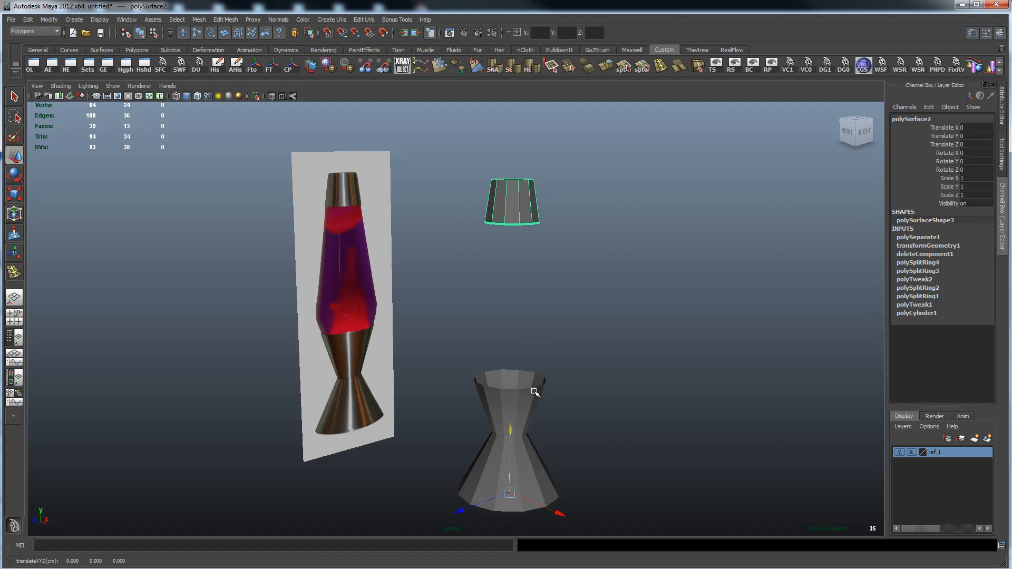
- Check the Keep Faces Together option among the mesh editing commands for the cap
left_click_drag(588, 273, 568, 237, "alt")
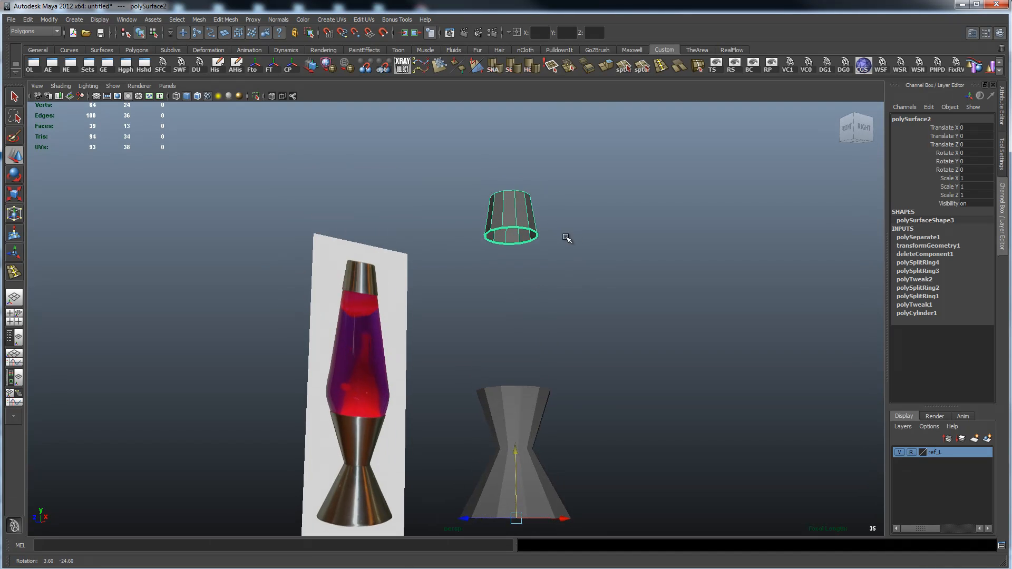
right_click_drag(568, 238, 591, 267, "alt")
left_click_drag(592, 267, 517, 251, "alt")
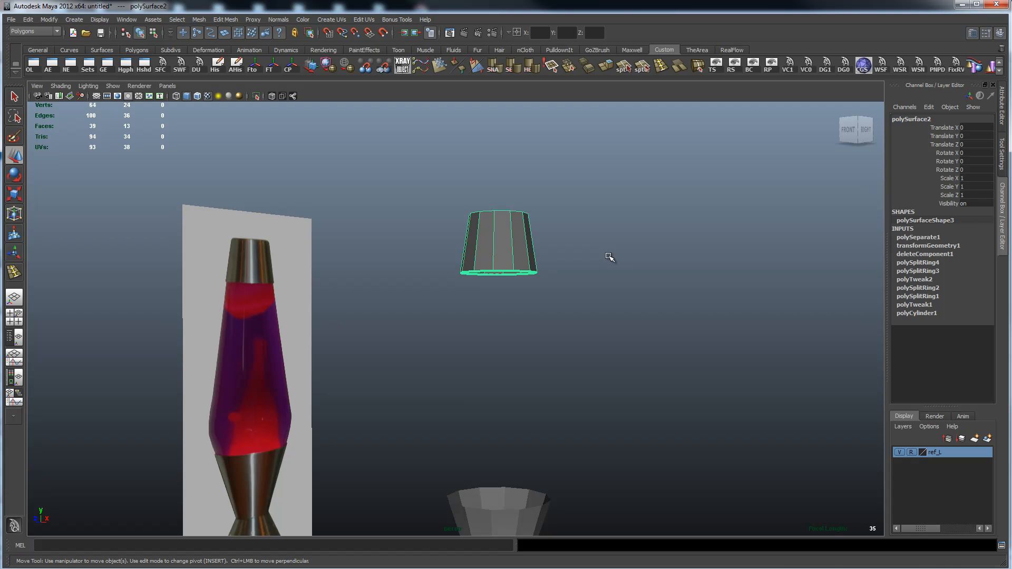
key("space")
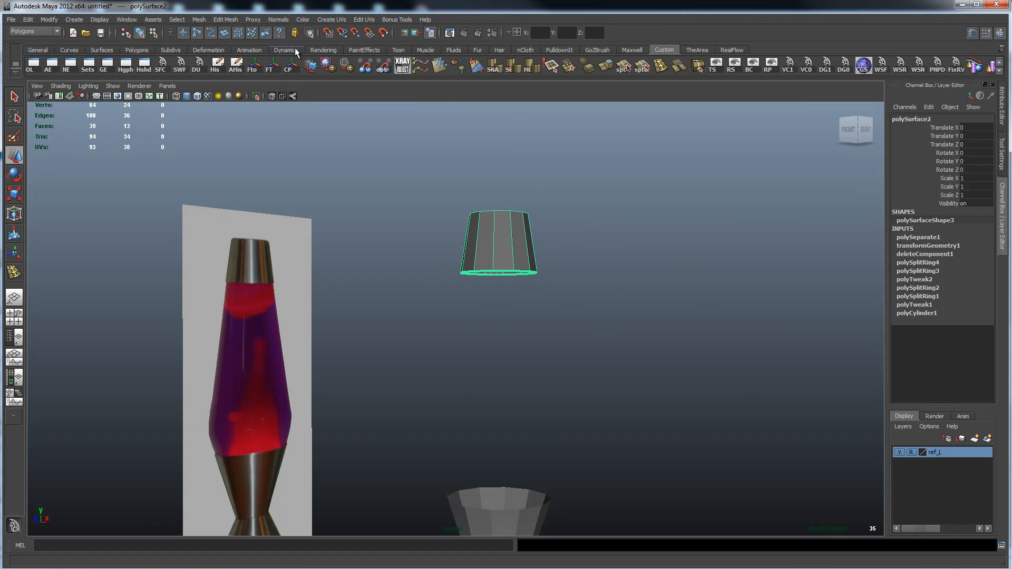
left_click(201, 20)
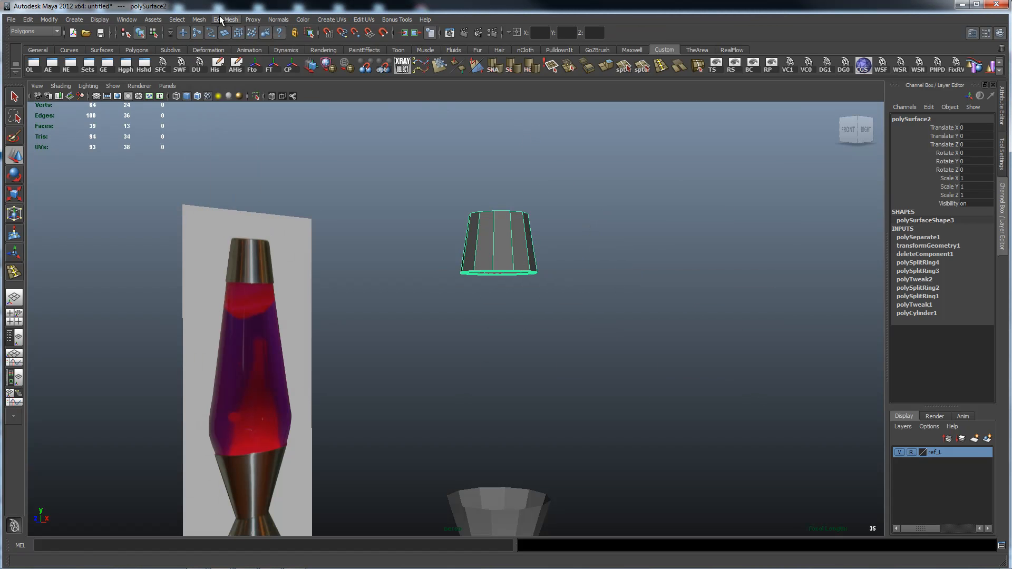
left_click(220, 16)
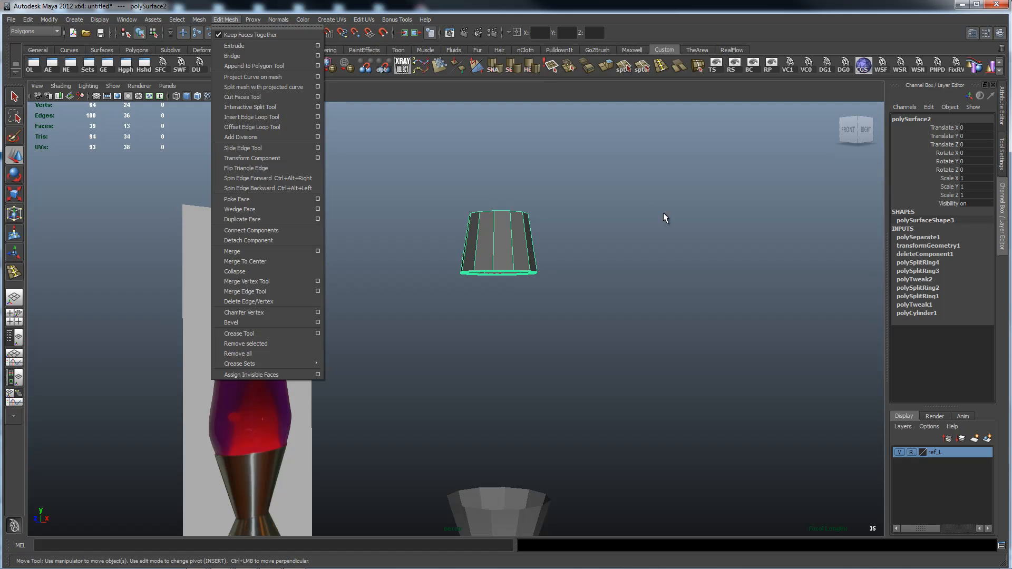
left_click(664, 230)
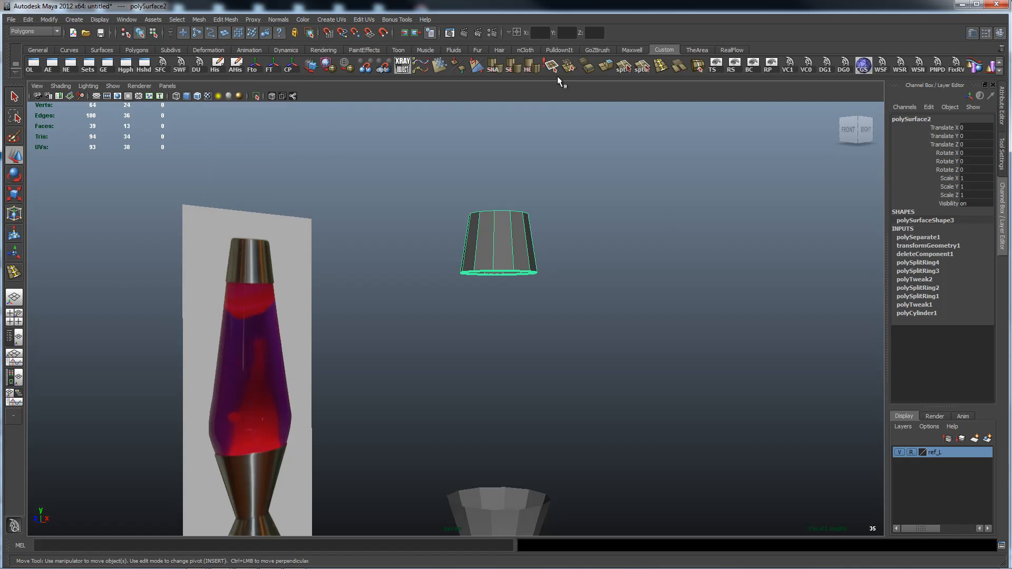
- Extrude all faces of the lamp cap together with a thickness of 0.1
left_click(604, 64)
middle_click_drag(690, 199, 675, 280, "alt")
left_click_drag(644, 210, 673, 246, "alt")
right_click_drag(545, 254, 733, 256, "alt")
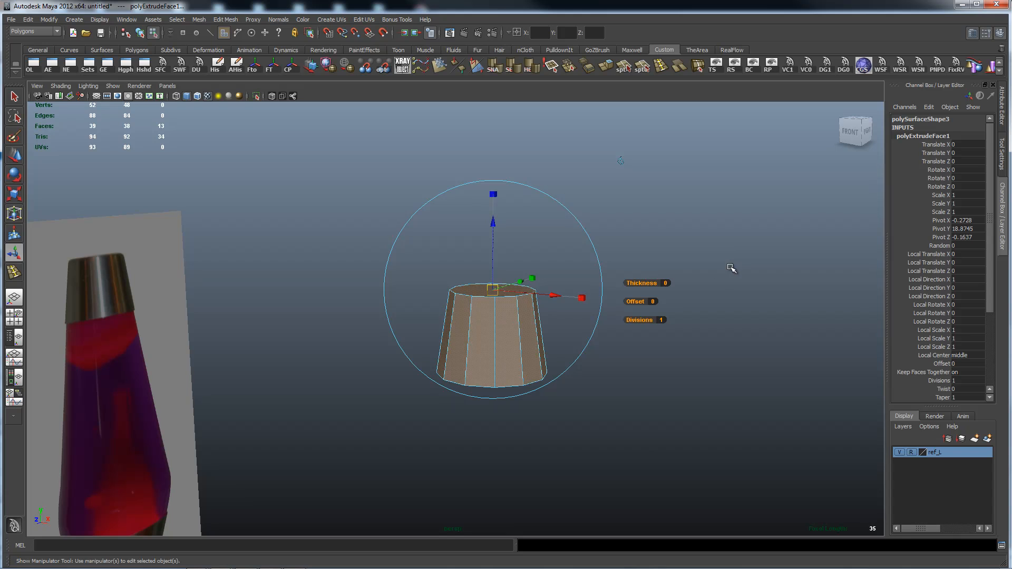
left_click(668, 285)
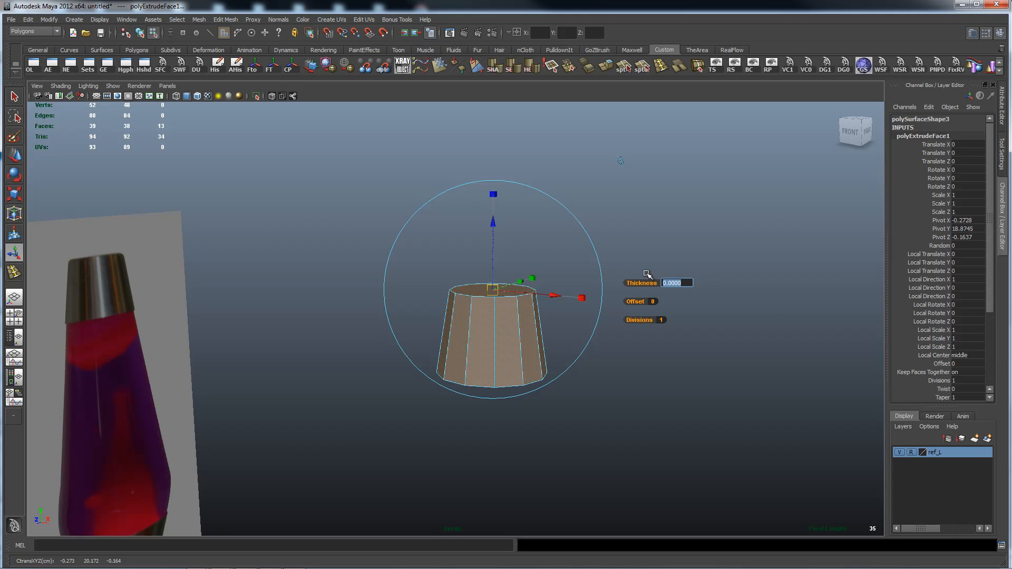
right_click_drag(592, 264, 813, 270, "alt")
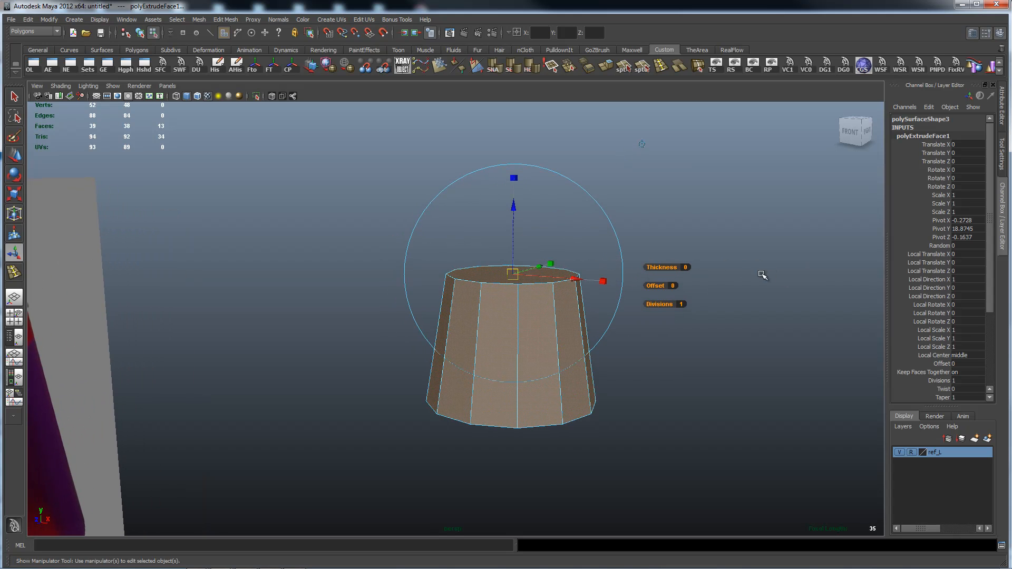
middle_click_drag(743, 279, 700, 286, "alt")
right_click_drag(468, 273, 684, 274, "alt")
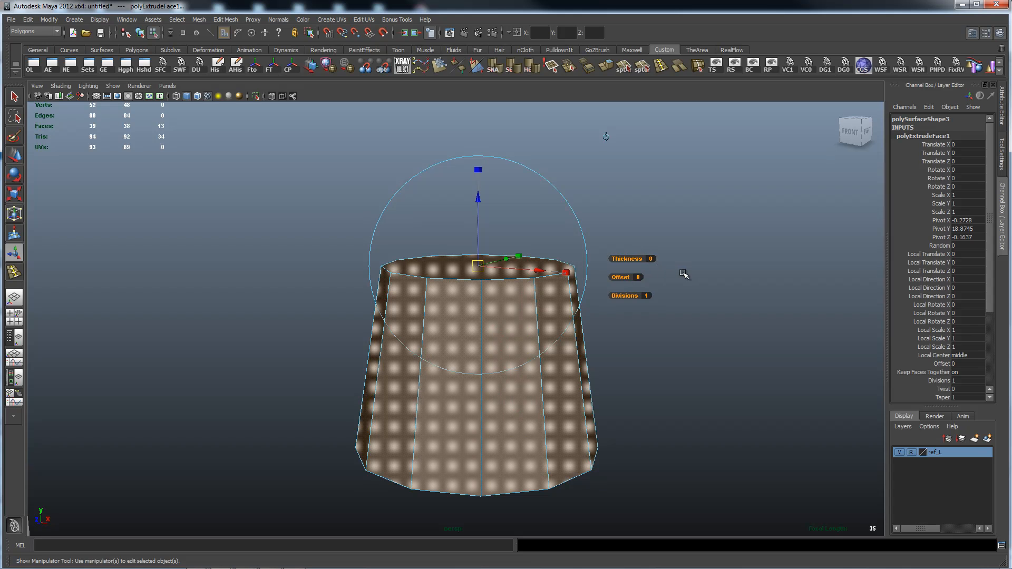
middle_click_drag(670, 335, 641, 288, "alt")
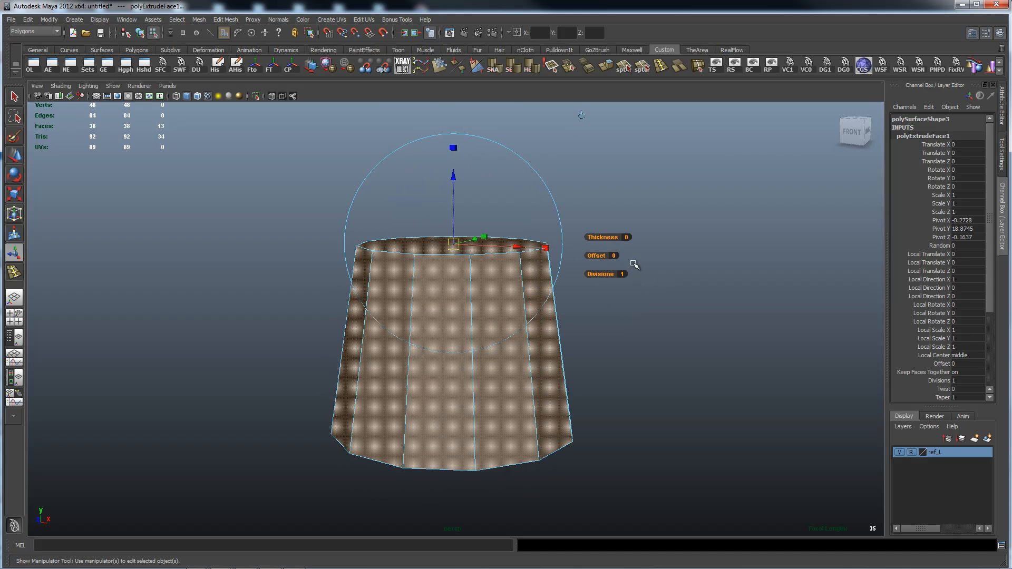
left_click_drag(648, 398, 632, 322, "alt")
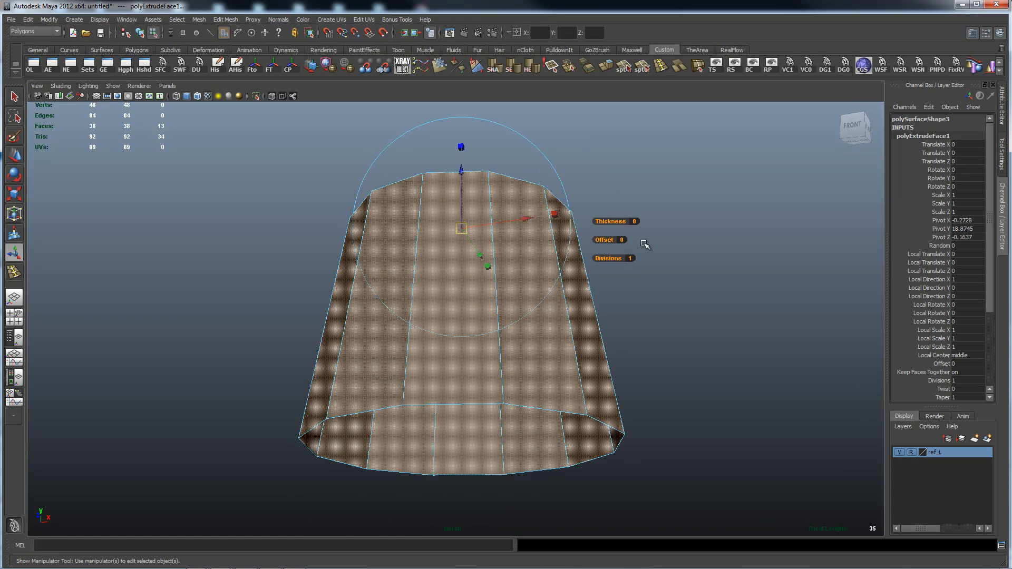
left_click(636, 221)
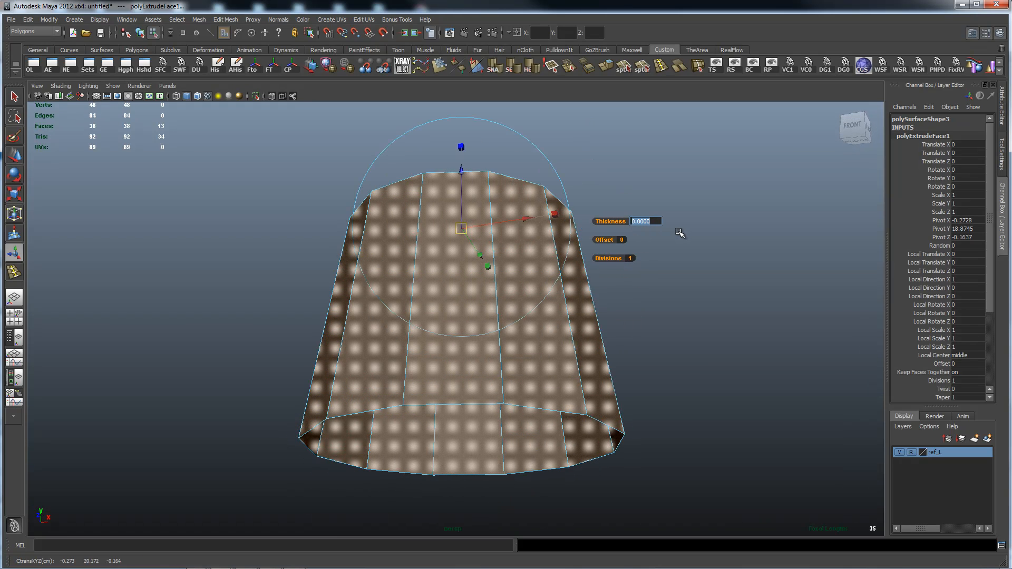
type(".1")
key("Return")
- Set the cap extrusion's thickness to 0.05
left_click_drag(671, 241, 622, 299, "alt")
left_click(624, 297)
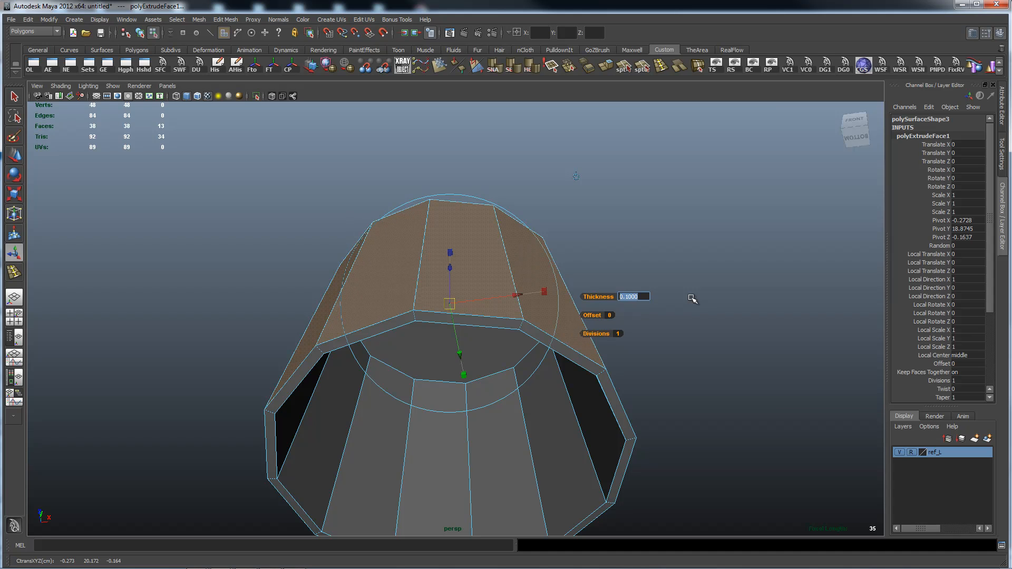
type(".05")
key("Return")
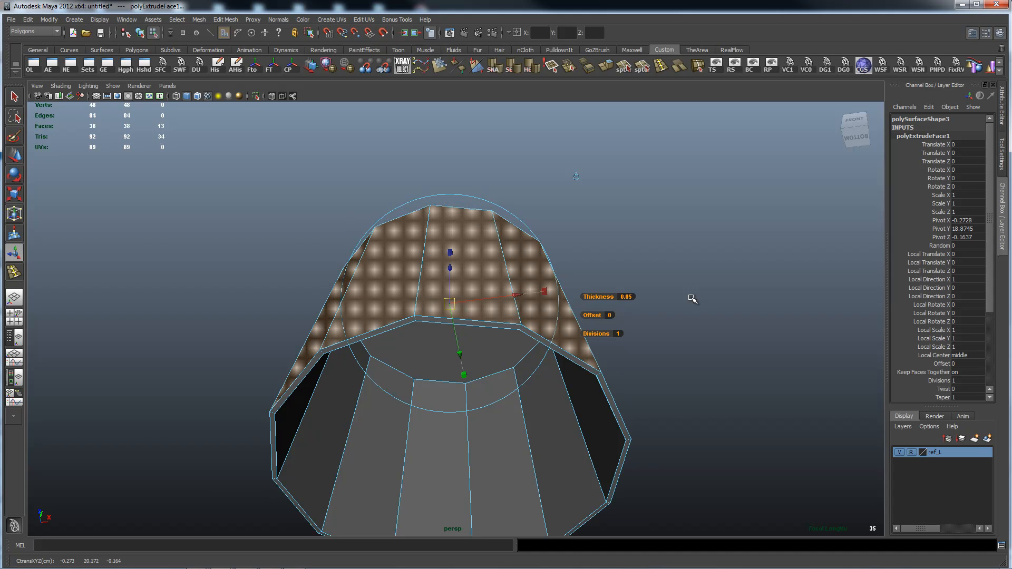
- Preview the thickened cap in object mode with smooth mesh display and return it to the unsmoothed display
left_click_drag(498, 360, 530, 337, "alt")
left_click_drag(673, 334, 604, 382, "alt")
left_click(512, 340)
right_click_drag(510, 339, 557, 324)
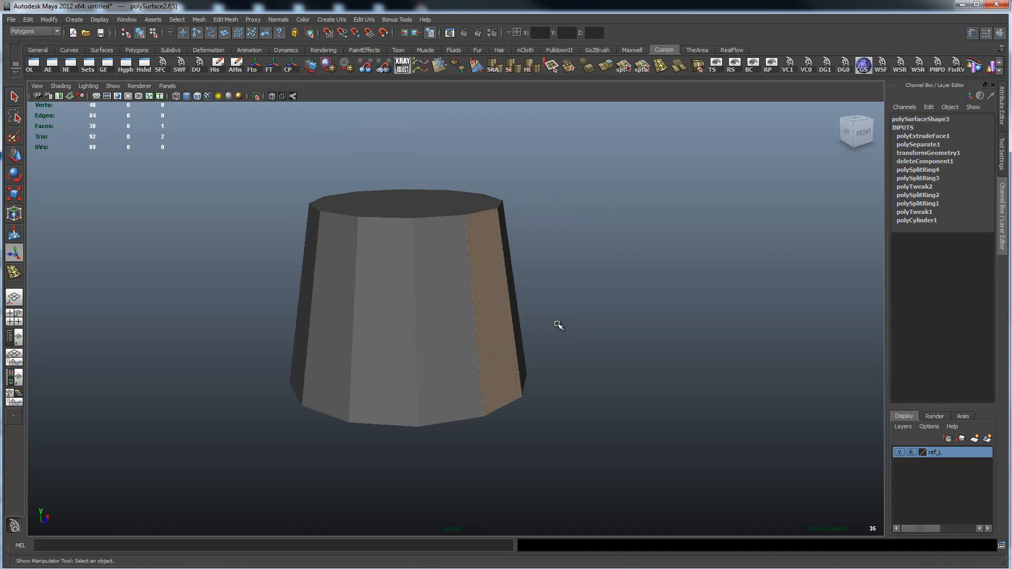
key("3")
left_click_drag(595, 361, 545, 304, "alt")
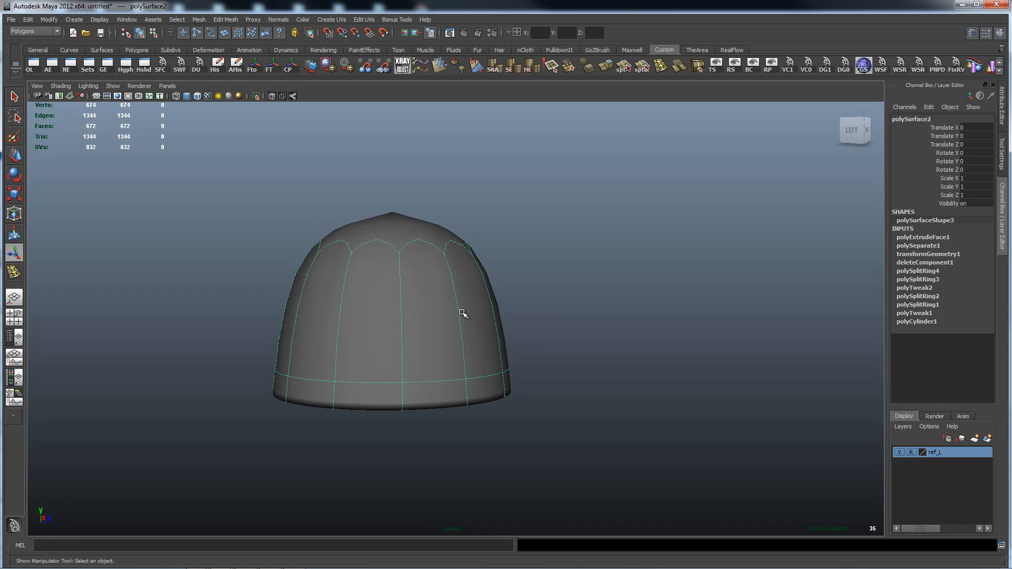
key("1")
- Extrude the cap's outer top face and scale it inward slightly to form a thin border ring
mouse_move(468, 296)
left_mouse_down("alt")
mouse_move(492, 293)
mouse_move(462, 287)
left_mouse_up("alt")
left_click_drag(513, 334, 459, 274, "alt")
right_click_drag(438, 250, 438, 274)
left_click(449, 242)
right_click_drag(582, 267, 582, 290, "shift")
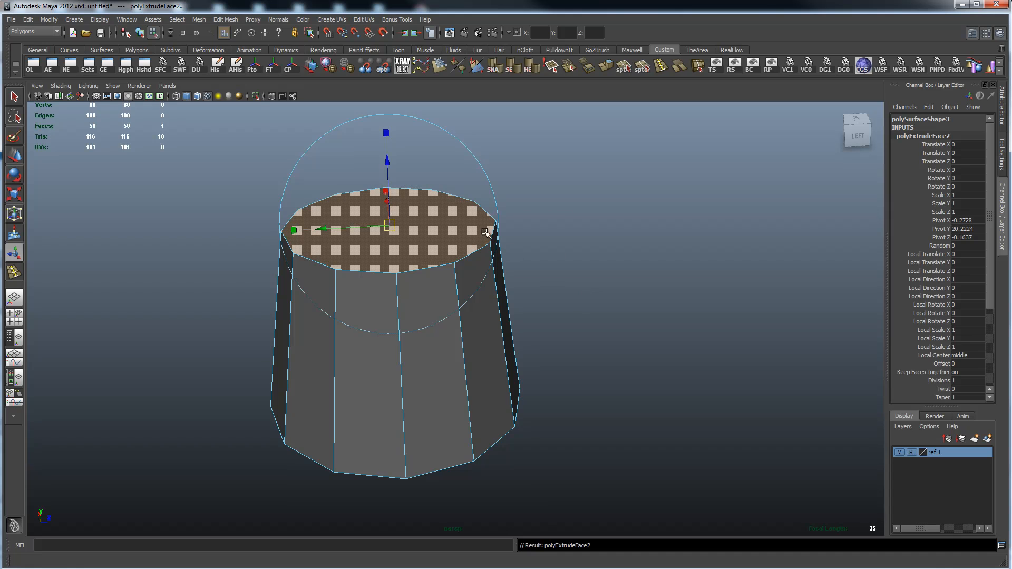
left_click(385, 131)
left_click_drag(394, 227, 533, 217)
- Extrude the top face inside the cap and scale it inward slightly to form a matching border ring
left_click(452, 255)
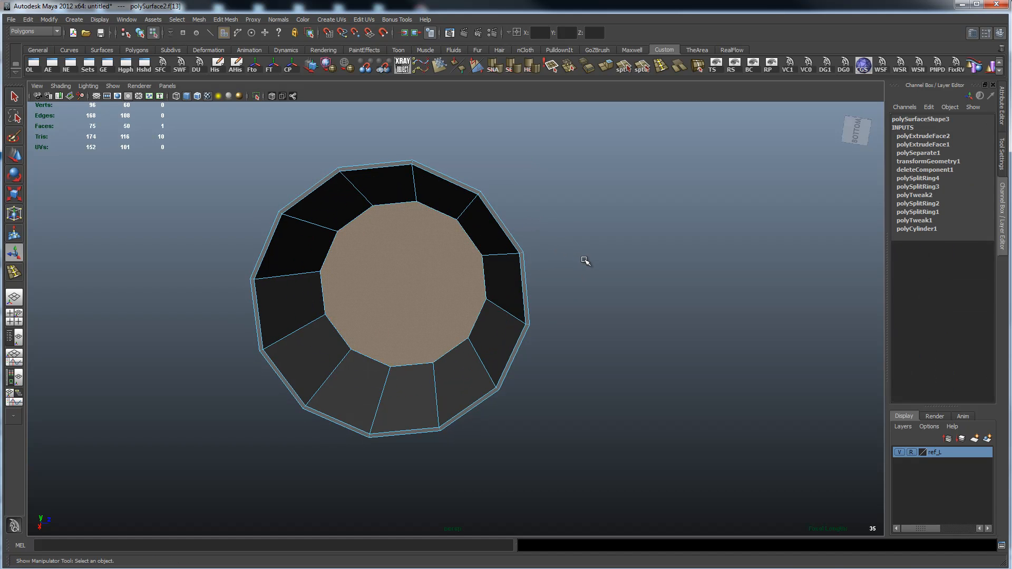
key("ctrl+e")
left_click_drag(603, 222, 603, 257, "alt")
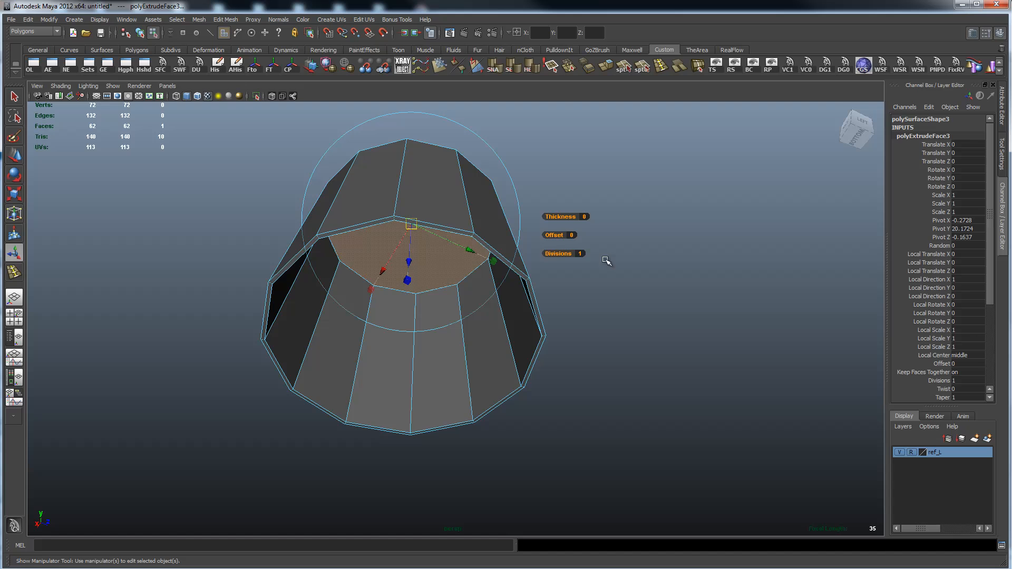
left_click(409, 280)
left_click_drag(415, 225, 413, 224)
- Inspect how the inset top faces shape the cap in smooth mesh preview and restore the unsmoothed display
left_click_drag(527, 204, 538, 267, "alt")
left_click(606, 315)
right_click_drag(499, 333, 512, 305)
key("3")
left_click_drag(608, 339, 640, 330, "alt")
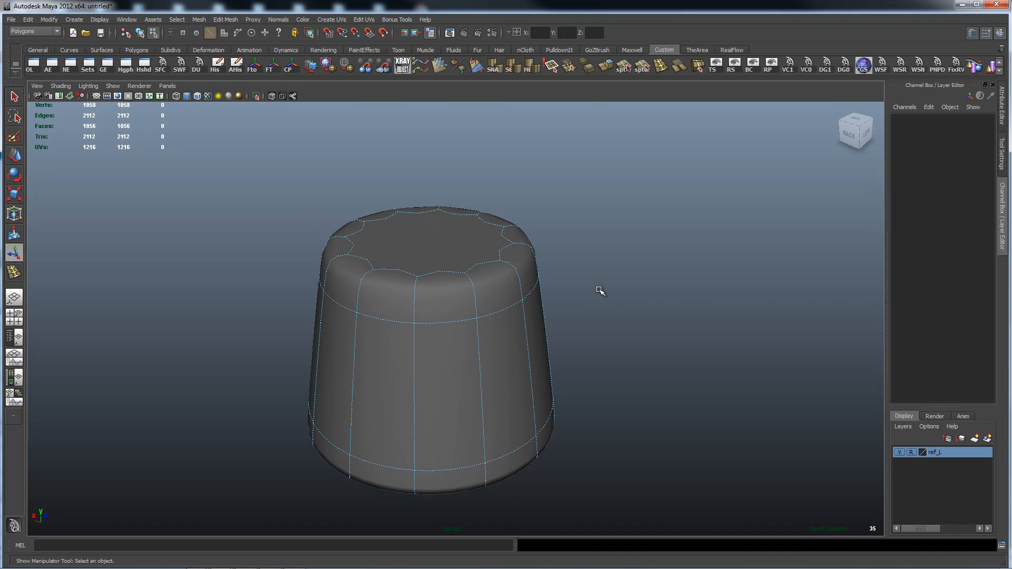
key("1")
- Insert an edge loop around the outside of the cap just below its top edge
right_click_drag(447, 307, 513, 295, "alt")
left_click(487, 280)
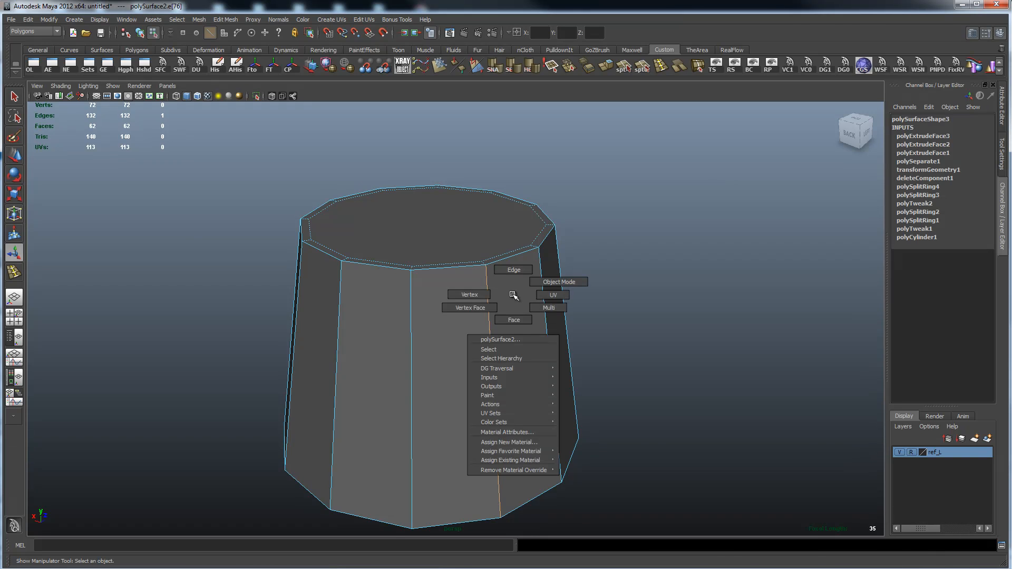
right_click_drag(513, 295, 557, 355)
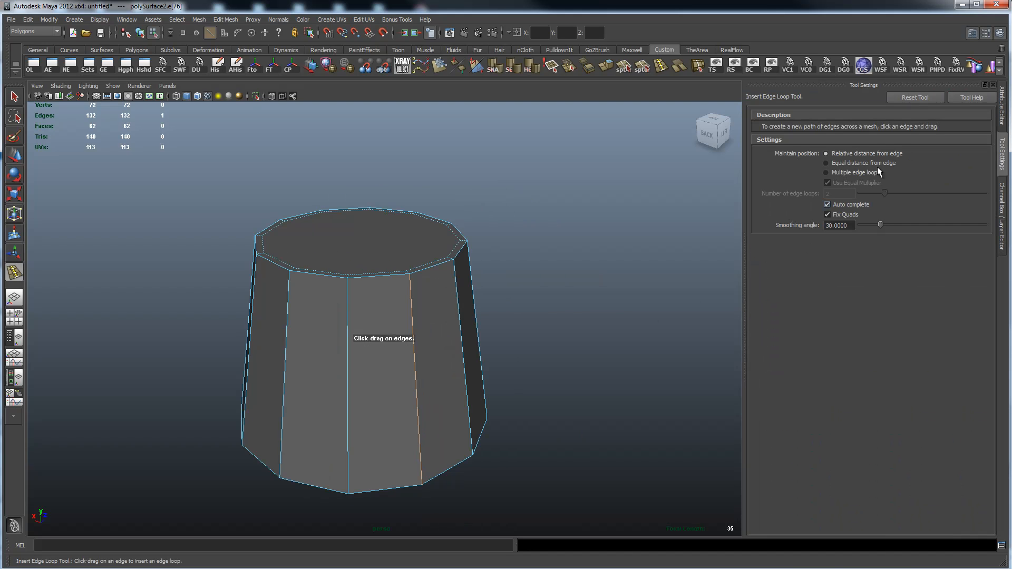
left_click(411, 282)
left_click_drag(483, 366, 479, 334, "alt")
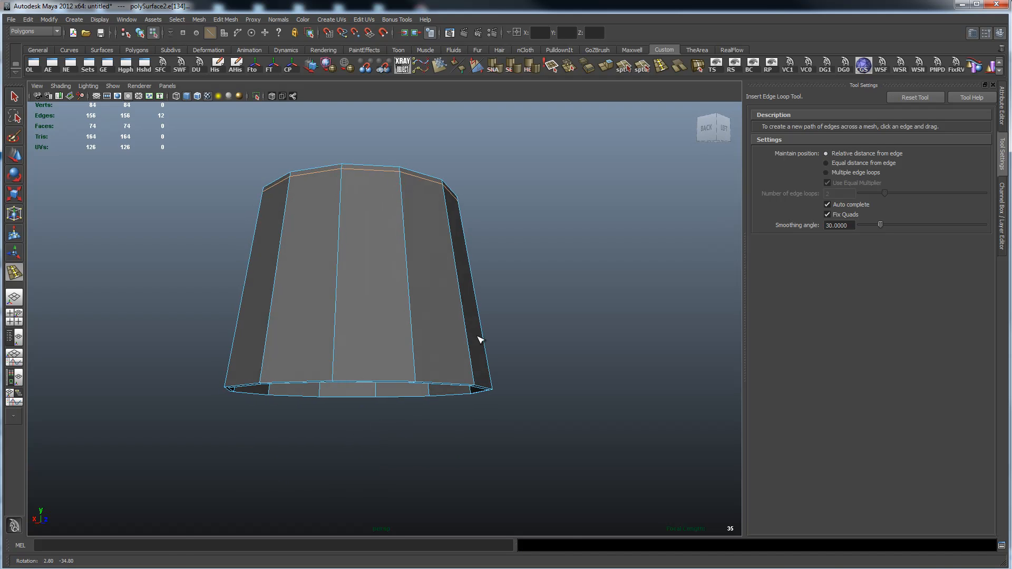
- Insert an edge loop around the inside wall of the cap just below its inner top face
left_click_drag(416, 371, 437, 300, "alt")
left_click_drag(426, 255, 501, 258, "alt")
right_click_drag(539, 288, 495, 276, "alt")
left_click_drag(498, 276, 511, 262, "alt")
right_click_drag(568, 286, 440, 326, "alt")
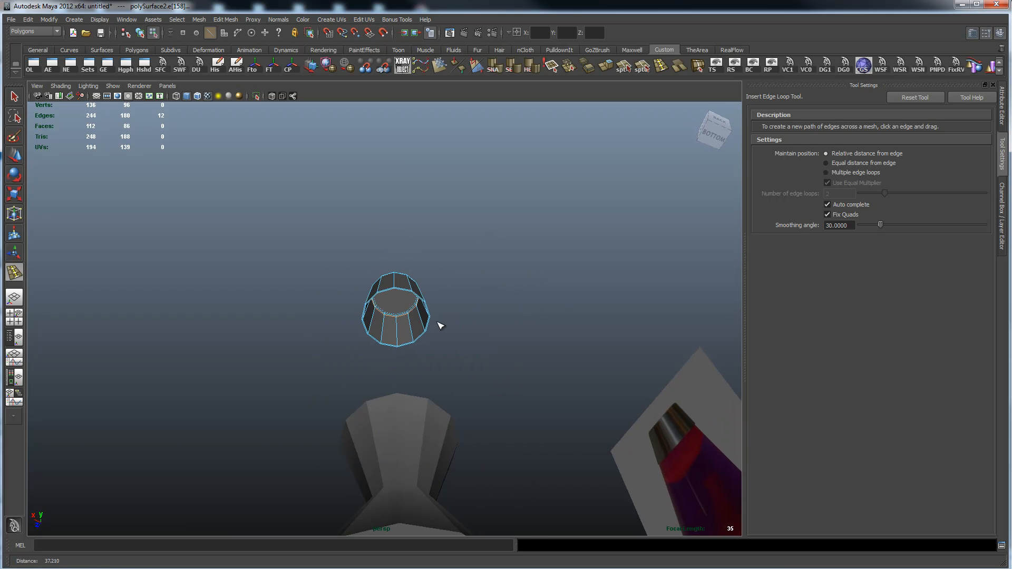
key("f")
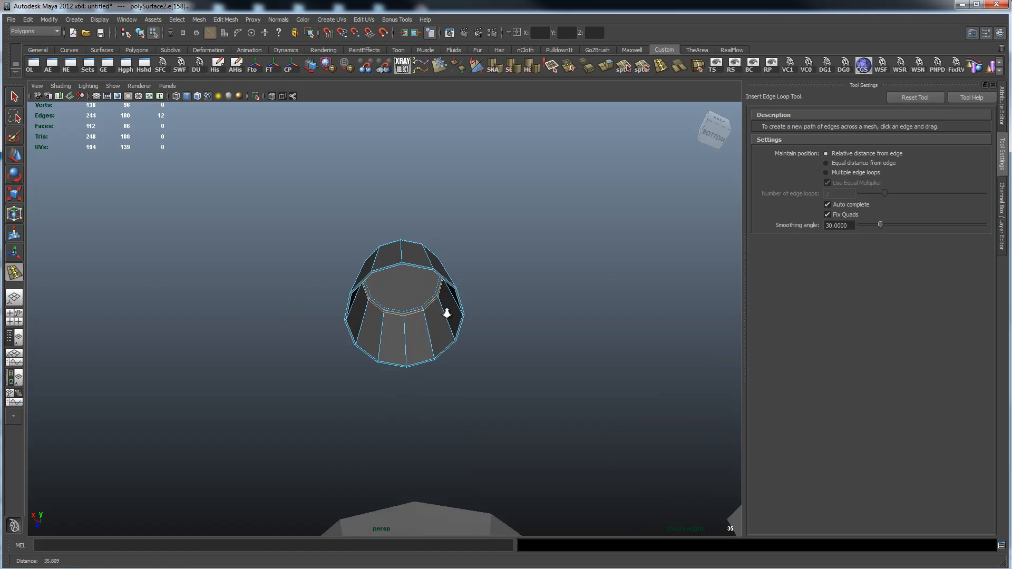
left_click_drag(565, 286, 530, 312, "alt")
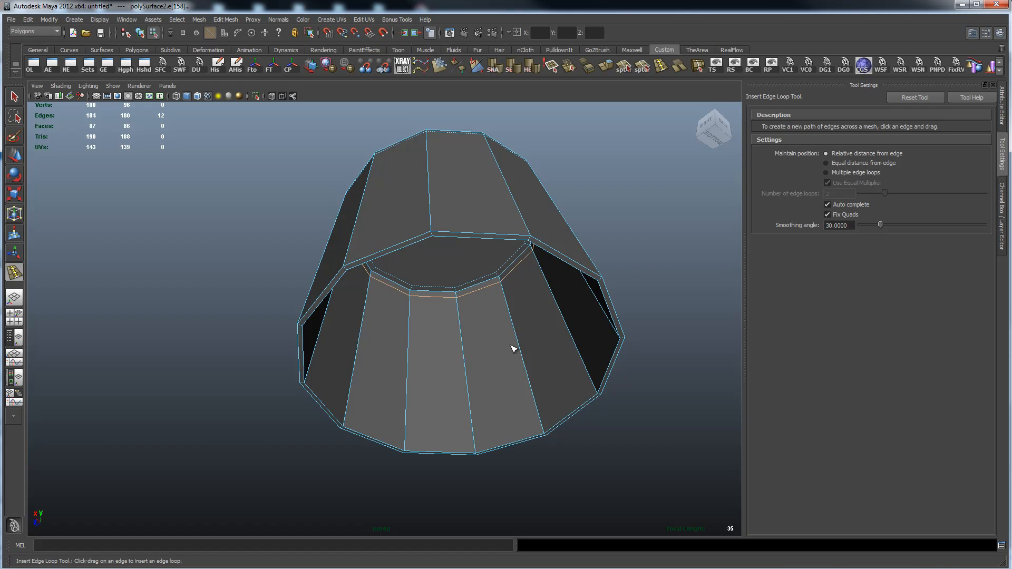
- Examine the cap's inner top edge in smooth mesh preview and restore the unsmoothed display
left_click_drag(519, 338, 526, 381, "alt")
key("3")
left_click_drag(470, 348, 529, 323, "alt")
key("q")
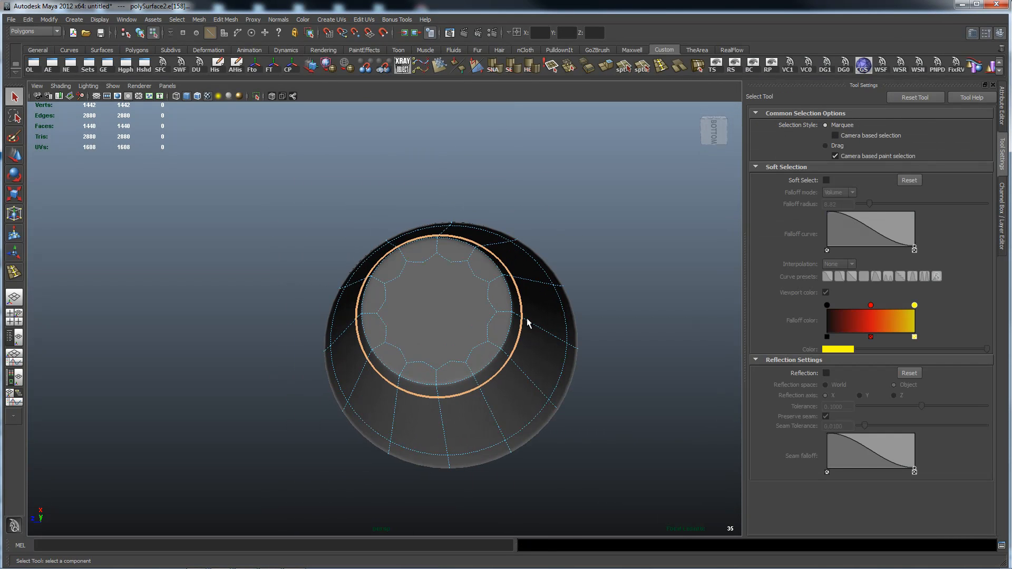
mouse_move(532, 289)
left_mouse_down("alt")
mouse_move(511, 279)
mouse_move(395, 286)
mouse_move(546, 285)
left_mouse_up("alt")
key("1")
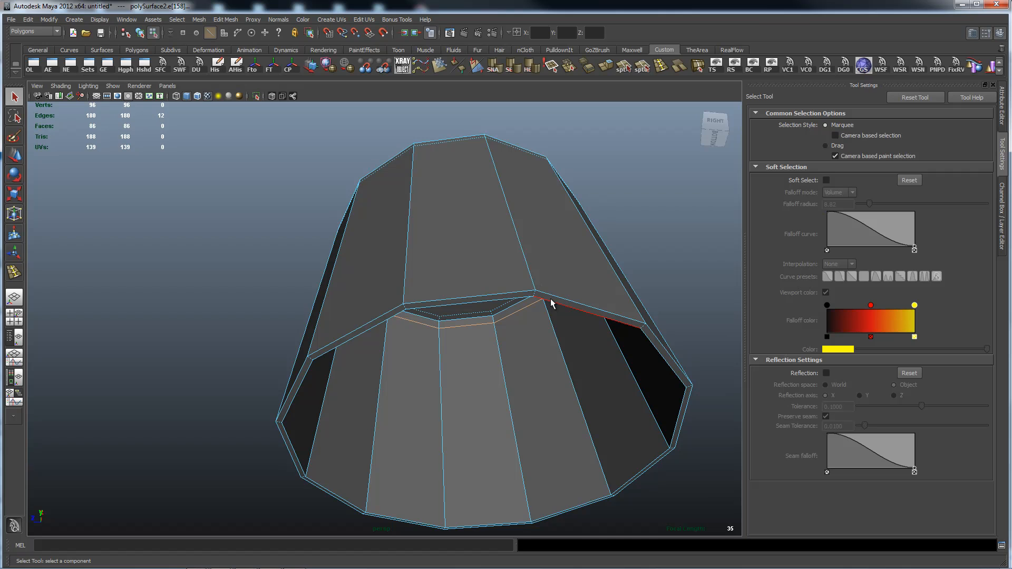
- Insert supporting edge loops around the outside and inside walls of the cap close to its open bottom rim
left_click_drag(561, 251, 461, 273, "alt")
right_click_drag(462, 274, 529, 292, "alt")
key("space")
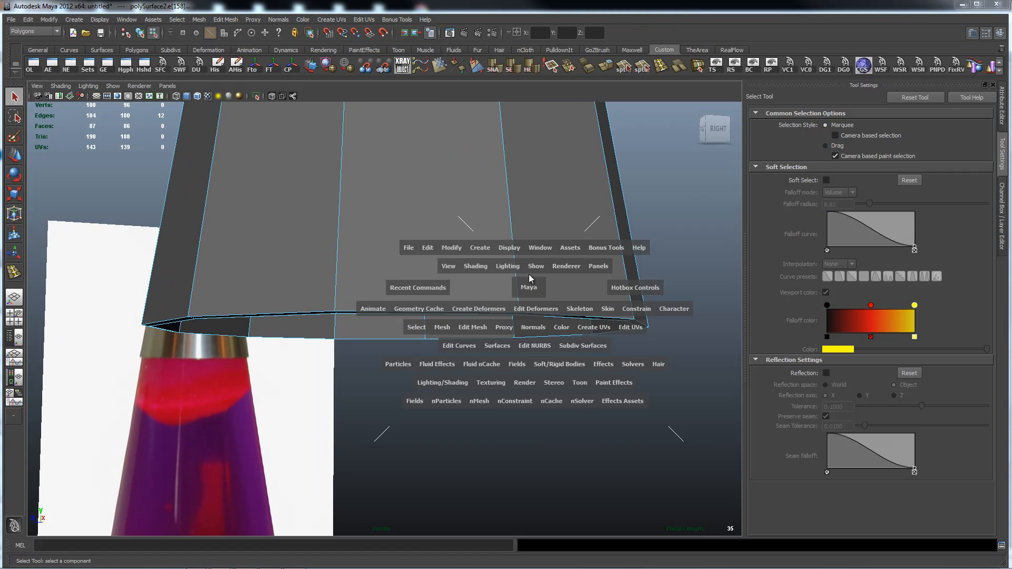
left_click(516, 258)
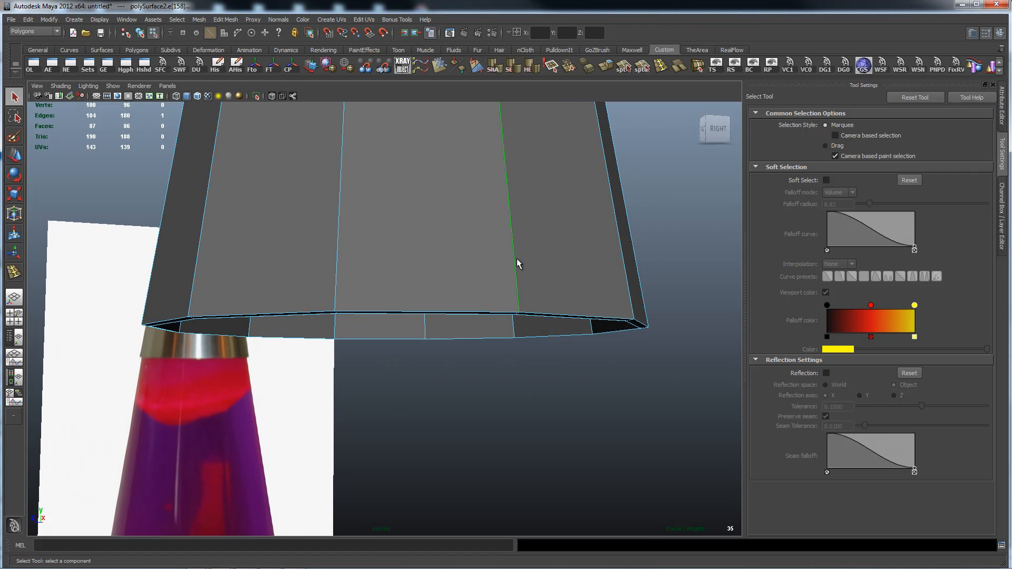
right_click(560, 244)
right_click(557, 244, "shift")
mouse_move(558, 246)
right_mouse_down("shift")
mouse_move(559, 285)
mouse_move(609, 270)
mouse_move(564, 263)
mouse_move(449, 288)
mouse_move(557, 243)
right_mouse_up("shift")
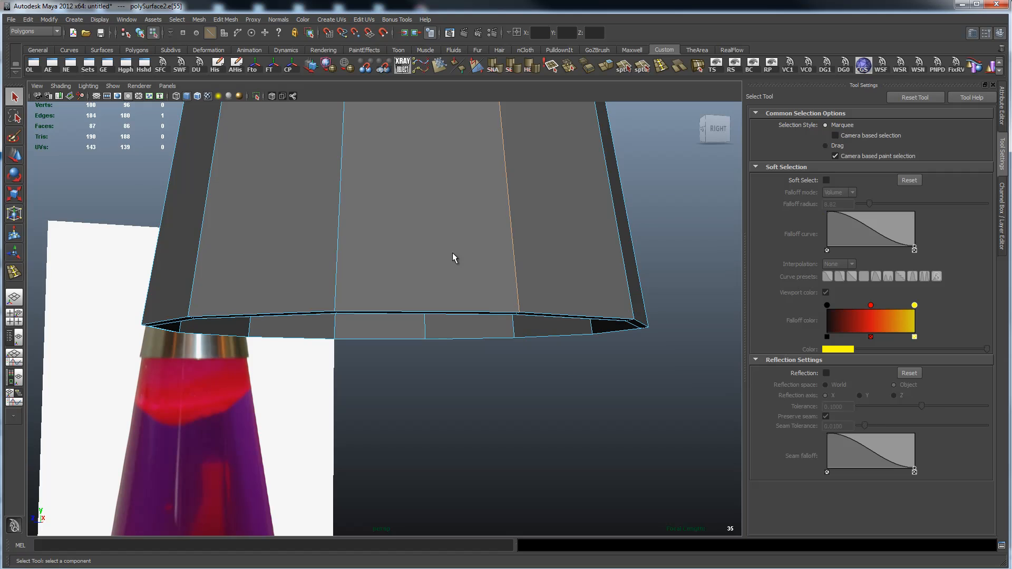
key("space")
mouse_move(561, 292)
right_mouse_down("shift")
mouse_move(628, 308)
mouse_move(517, 245)
mouse_move(529, 219)
mouse_move(555, 237)
mouse_move(559, 308)
mouse_move(559, 294)
right_mouse_up("shift")
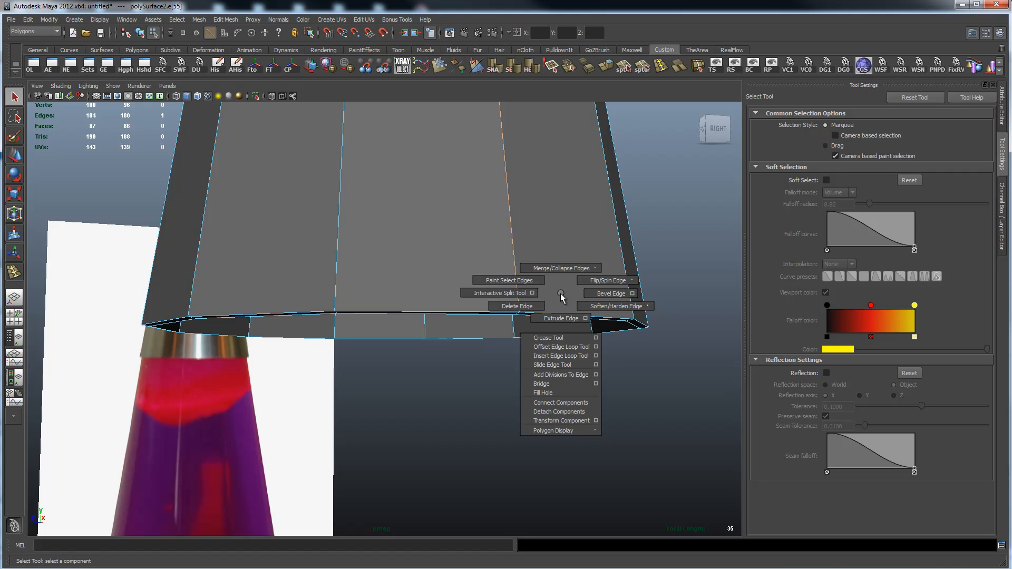
right_click_drag(560, 295, 570, 361, "shift")
left_click_drag(563, 236, 556, 225, "alt")
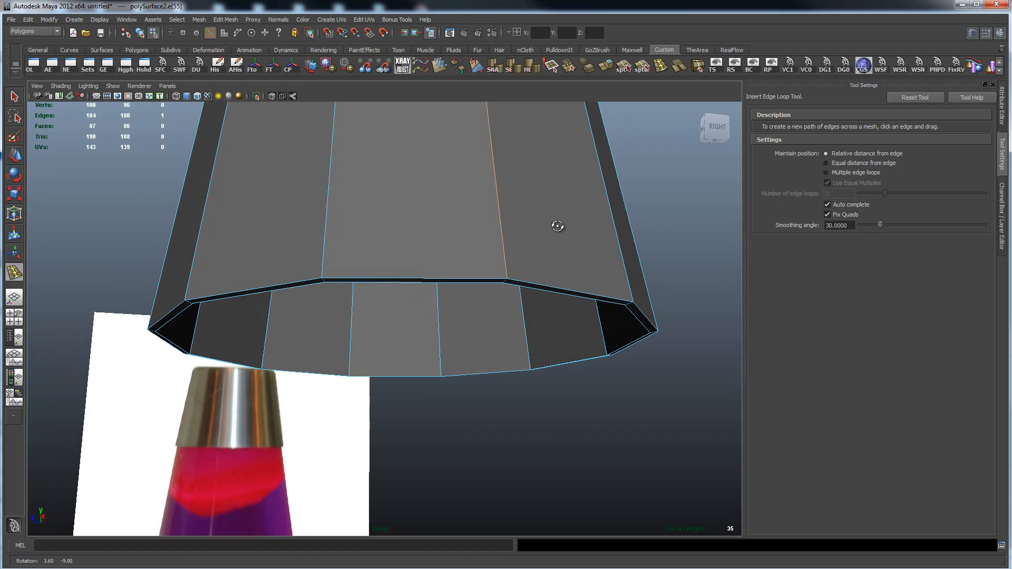
right_click_drag(447, 256, 479, 266, "alt")
left_click_drag(569, 246, 536, 420)
left_click_drag(677, 286, 560, 238, "alt")
- Preview the cap smoothed, undo the high-quality display change and return to object selection mode
key("2")
key("a")
left_click_drag(487, 192, 514, 228, "alt")
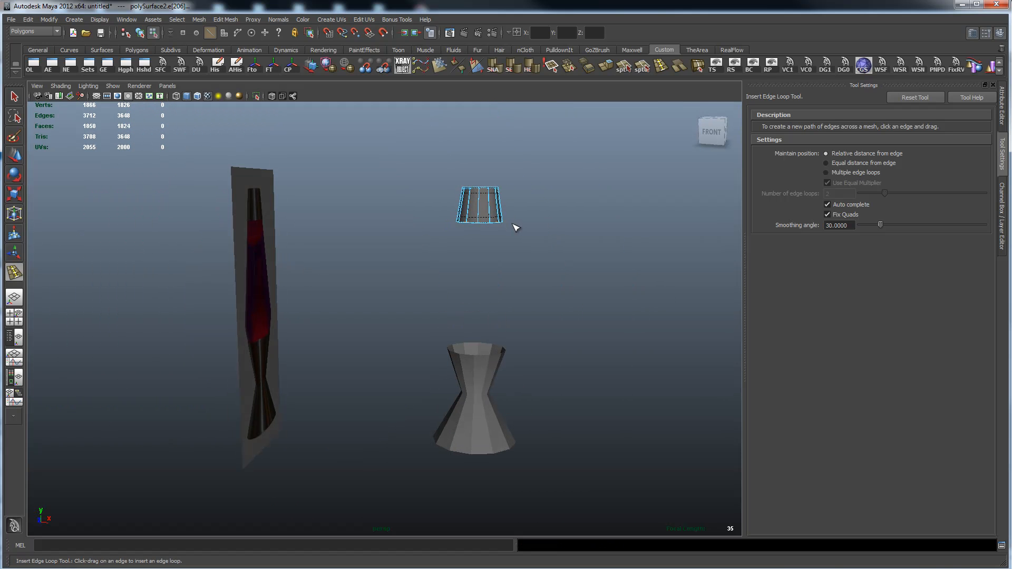
key("ctrl+z")
key("q")
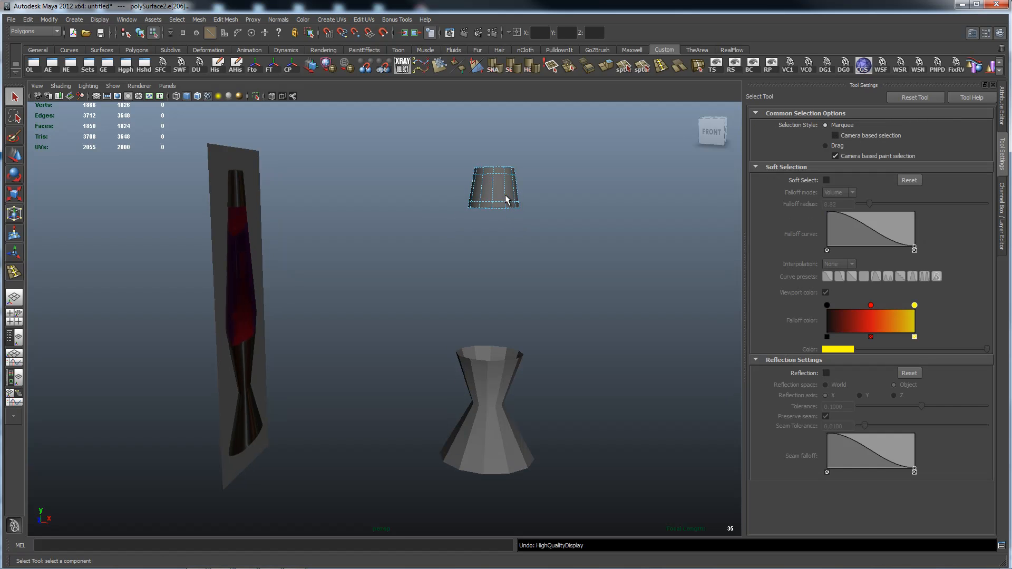
right_click_drag(530, 202, 536, 179)
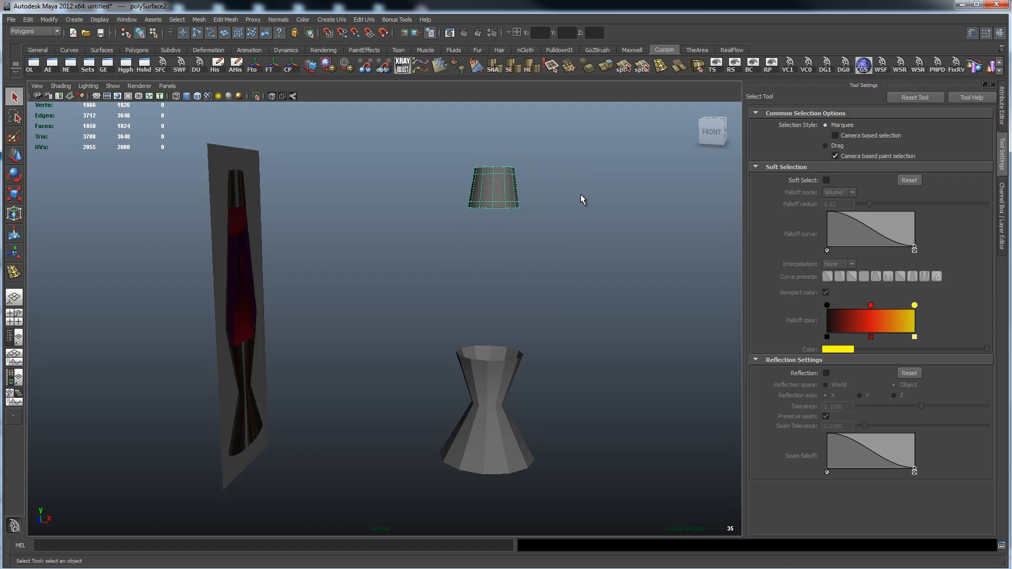
- Inspect the smoothed cap's bottom rim and interior from below without its wireframe, and restore the unsmoothed display
key("f")
left_click_drag(569, 205, 495, 195, "alt")
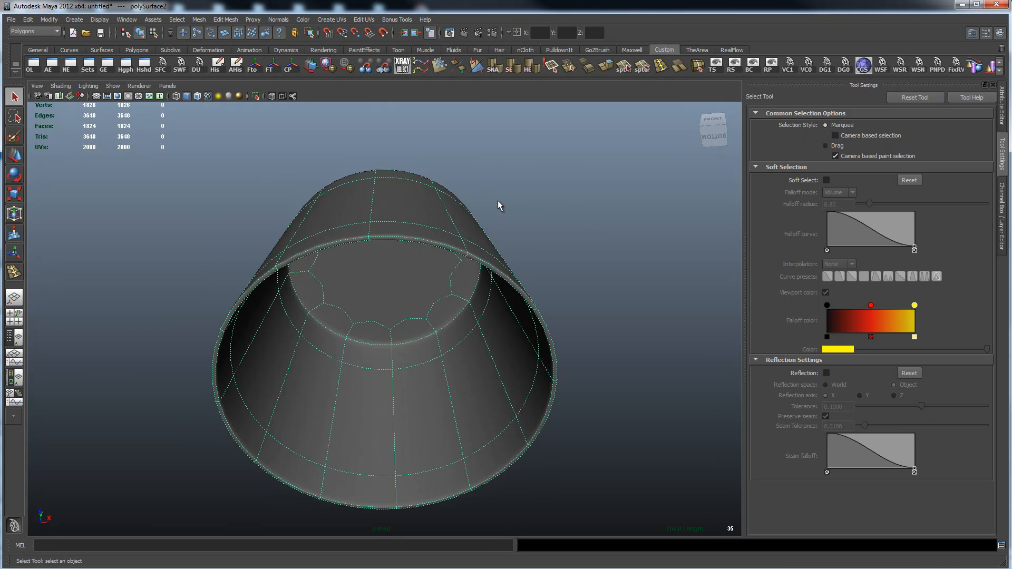
left_click(529, 249)
left_click_drag(560, 237, 549, 206, "alt")
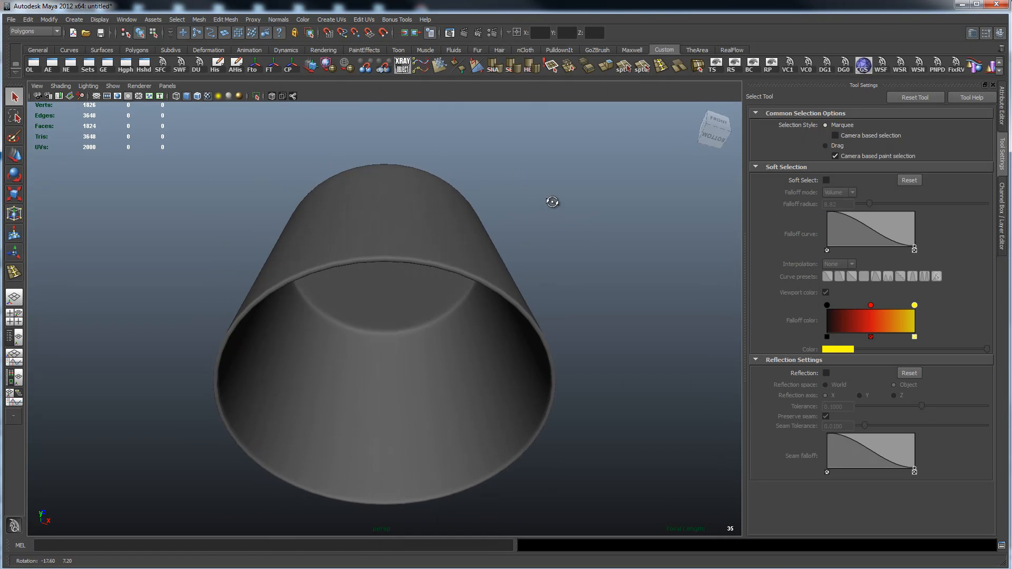
right_click_drag(548, 205, 466, 273, "alt")
left_click_drag(458, 219, 533, 416, "alt")
left_click_drag(495, 379, 531, 322, "alt")
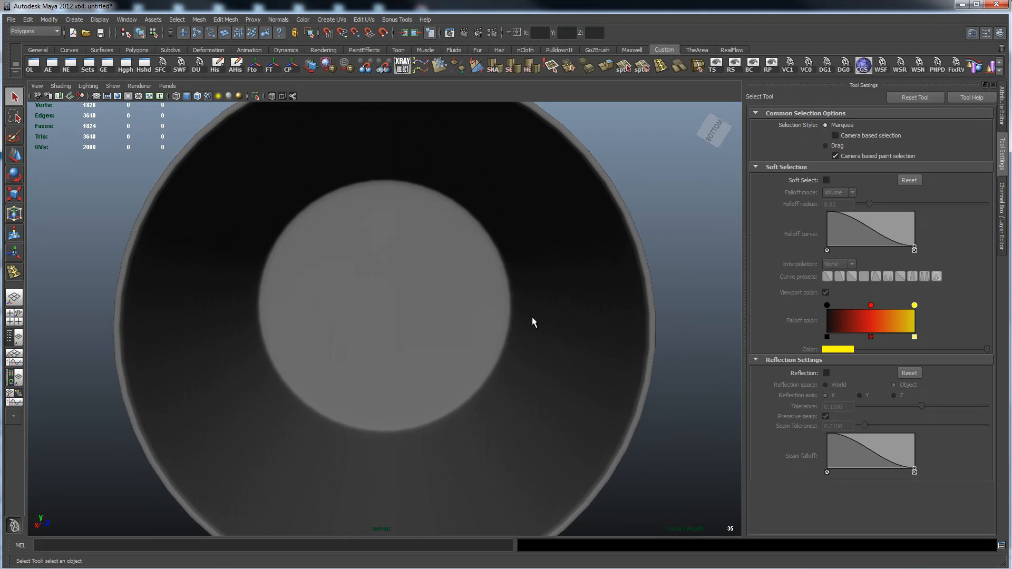
left_click(627, 260)
left_click_drag(627, 259, 548, 263, "alt")
key("1")
- Insert two edge loops around the thickness of the cap's bottom rim, one near its outer edge and one near its inner edge
right_click_drag(425, 282, 543, 287, "alt")
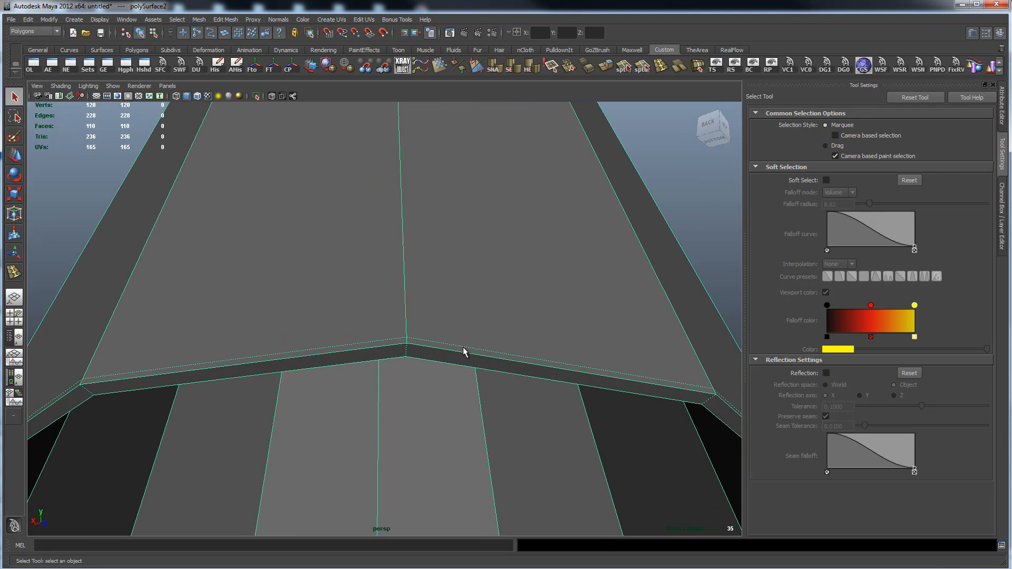
left_click_drag(466, 352, 496, 190, "alt")
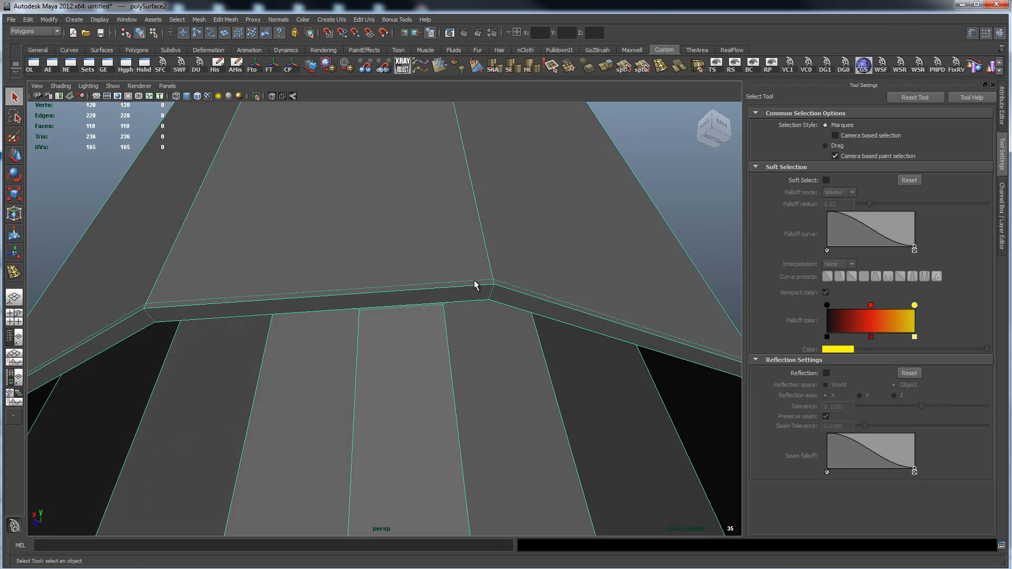
left_click_drag(469, 296, 483, 280, "alt")
left_click_drag(499, 237, 484, 258, "alt")
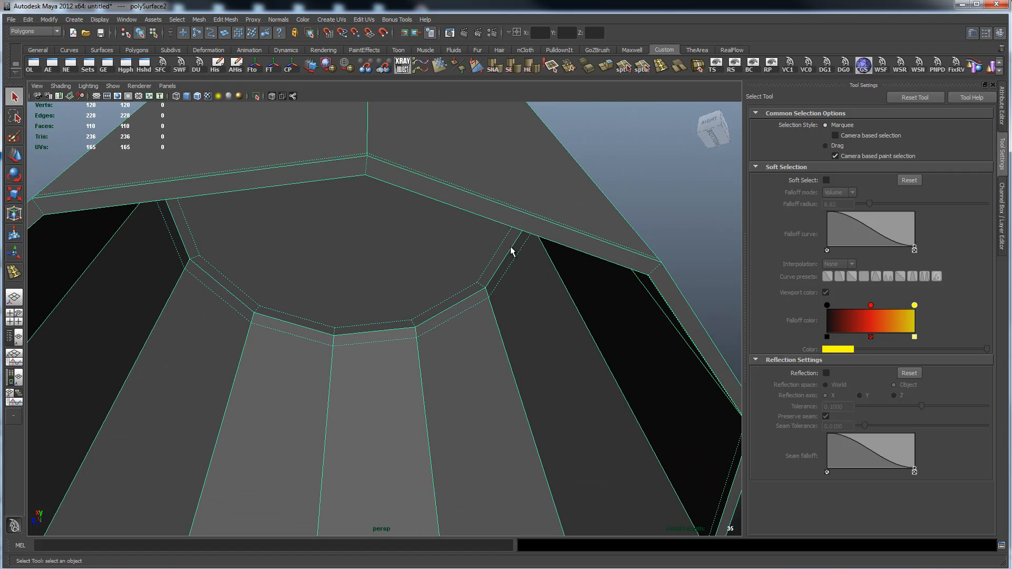
left_click_drag(490, 220, 476, 209, "alt")
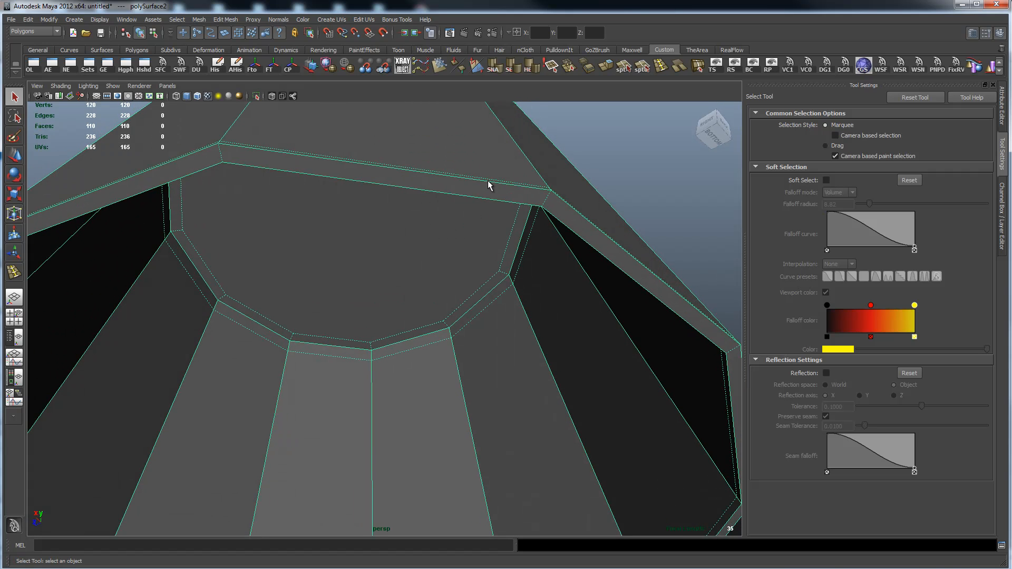
left_click_drag(479, 205, 307, 298, "alt")
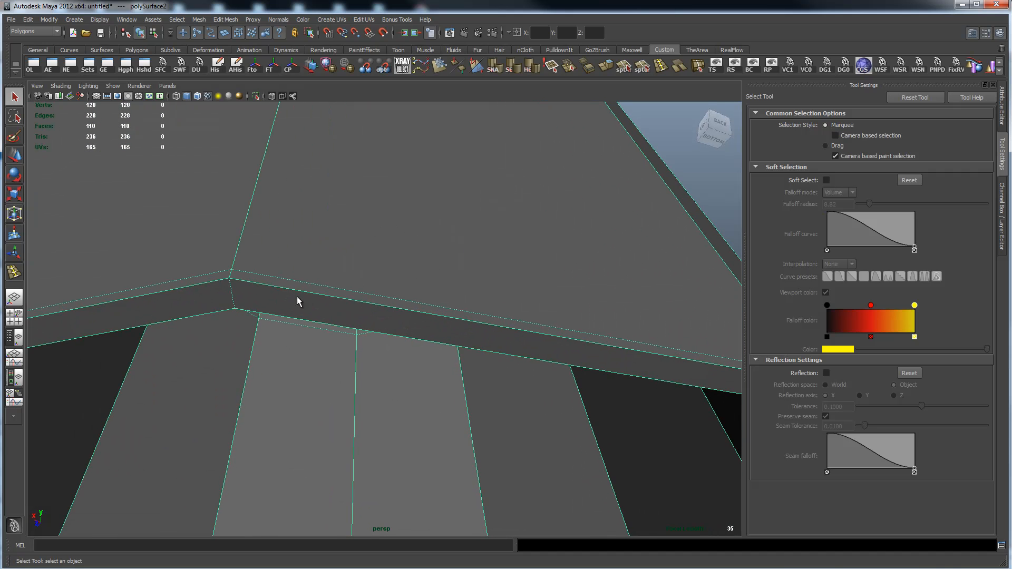
right_click_drag(303, 299, 253, 291)
right_click(264, 296, "shift")
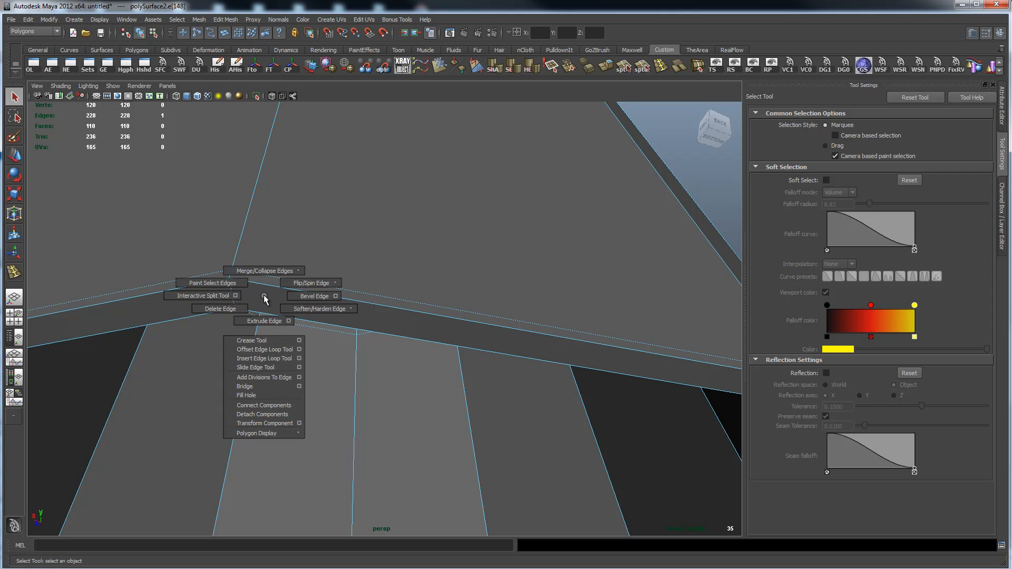
left_click(264, 359)
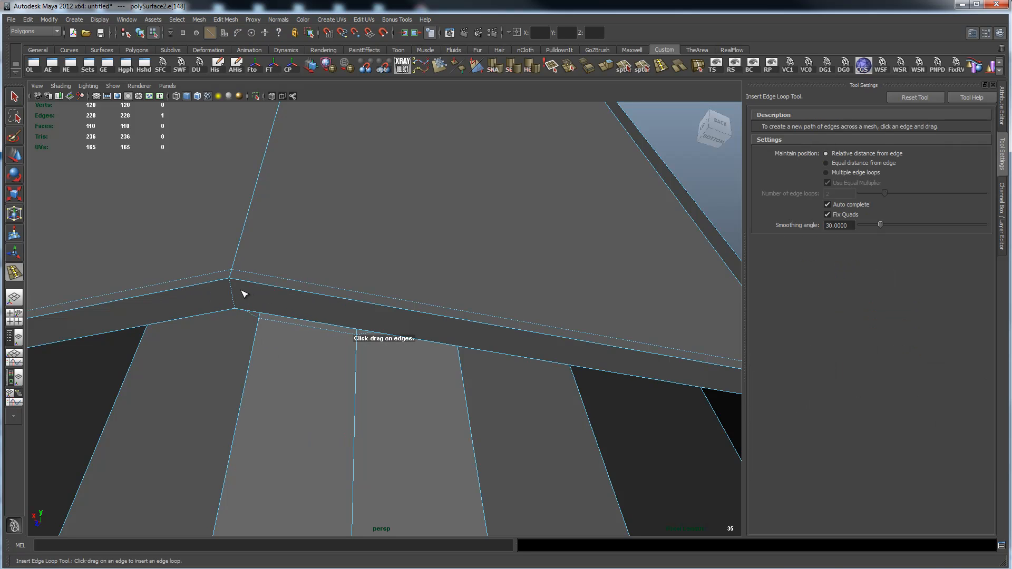
left_click(232, 289)
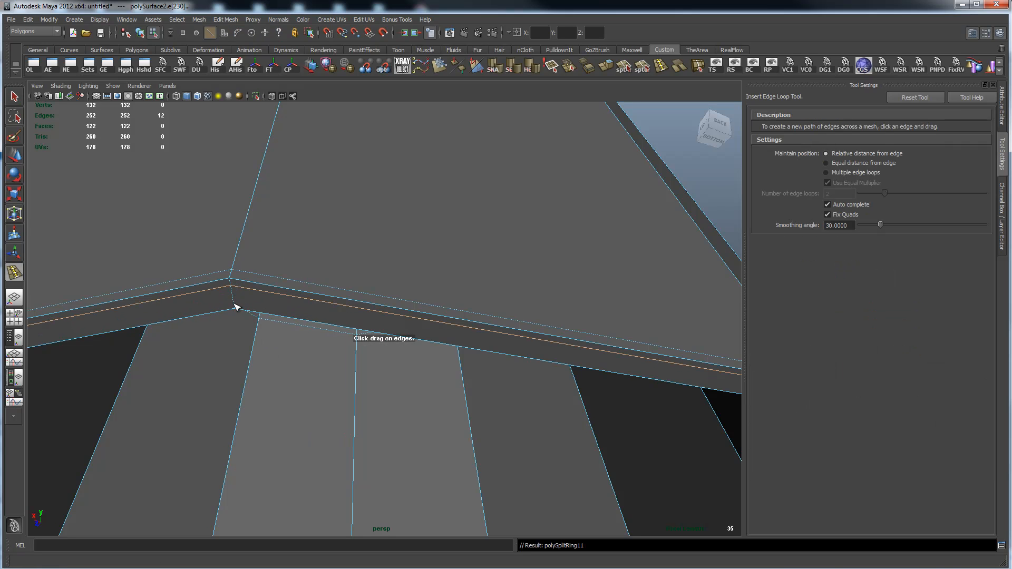
left_click_drag(236, 305, 237, 306)
- Show the cap in smooth mesh preview, return to object selection mode and inspect its rim and overall shape
key("3")
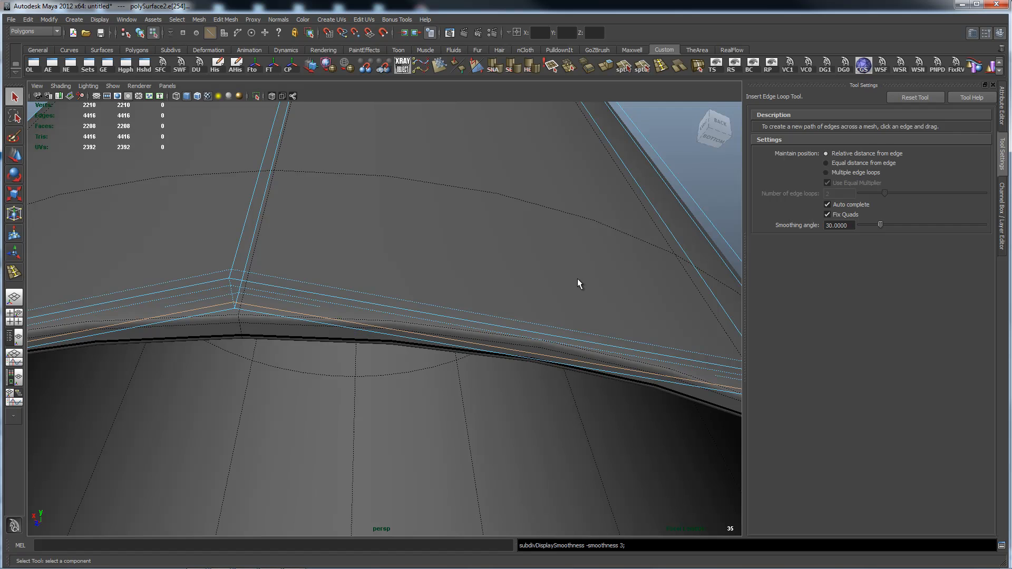
key("q")
right_click_drag(537, 296, 580, 285)
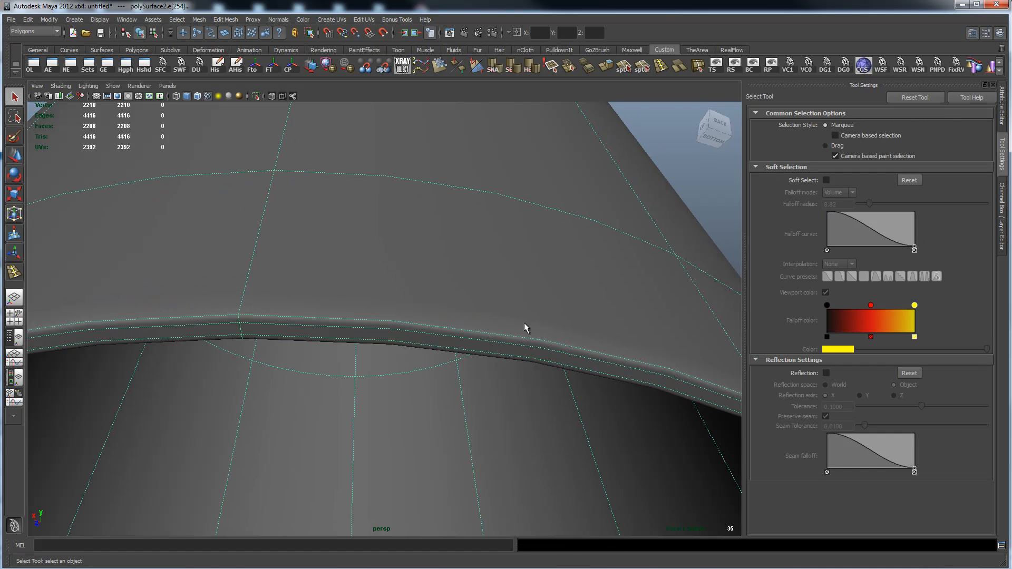
left_click_drag(628, 305, 580, 279, "alt")
left_click_drag(387, 269, 490, 337, "alt")
right_click_drag(509, 339, 384, 334, "alt")
left_click_drag(384, 334, 597, 273, "alt")
left_click(451, 312)
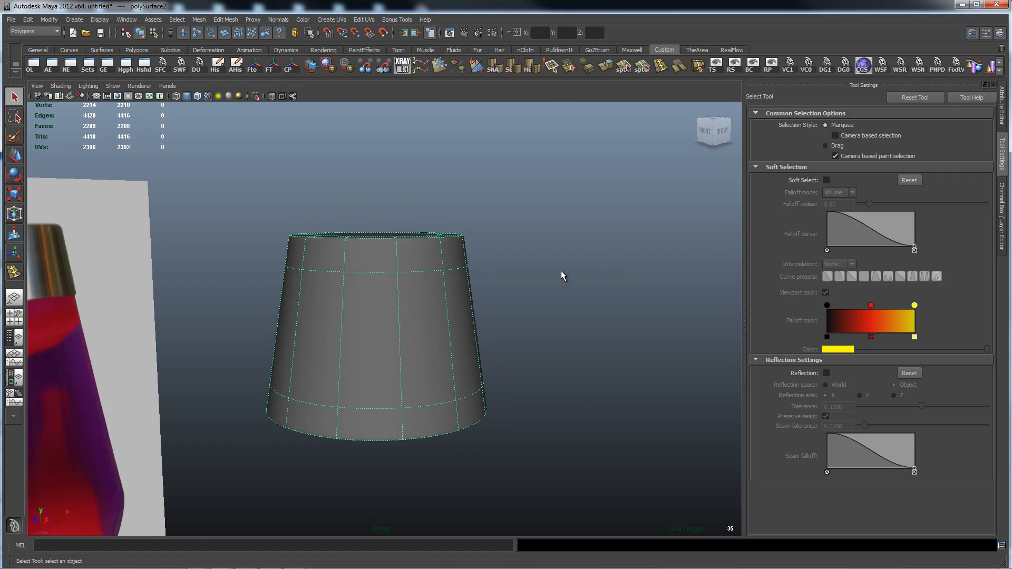
right_click_drag(601, 255, 462, 263, "alt")
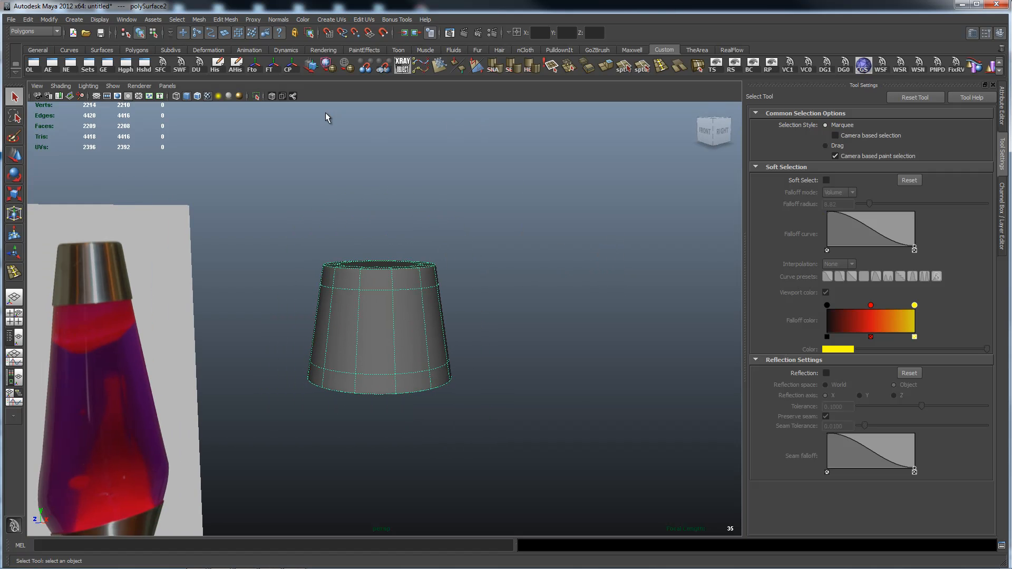
left_click(256, 97)
left_click(256, 98)
- Extrude all faces of the hourglass-shaped lamp base with a thickness of 0.05
right_click_drag(458, 236, 326, 247, "alt")
right_click_drag(409, 329, 542, 253, "alt")
middle_click_drag(542, 253, 477, 248, "alt")
left_click(448, 323)
left_click_drag(517, 251, 542, 280, "alt")
right_click_drag(535, 278, 565, 279, "alt")
left_click_drag(539, 299, 532, 279, "alt")
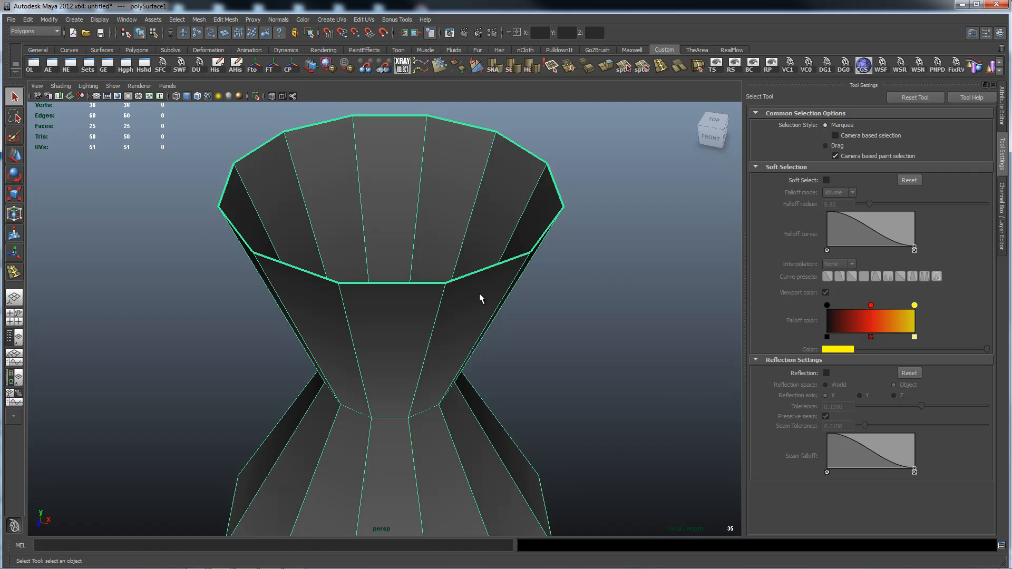
right_click_drag(514, 286, 517, 262, "alt")
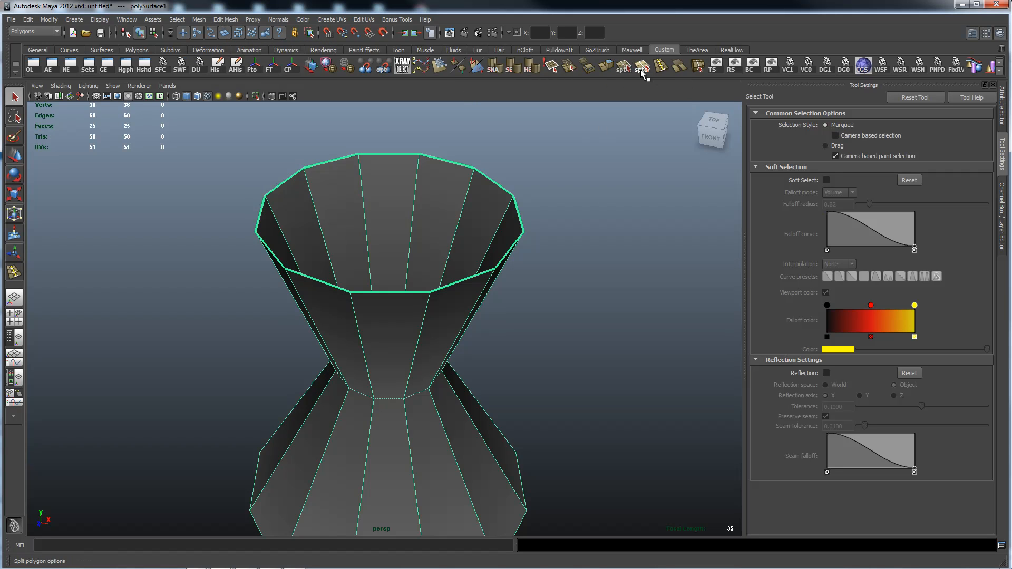
left_click(612, 72)
middle_click_drag(632, 319, 589, 217, "alt")
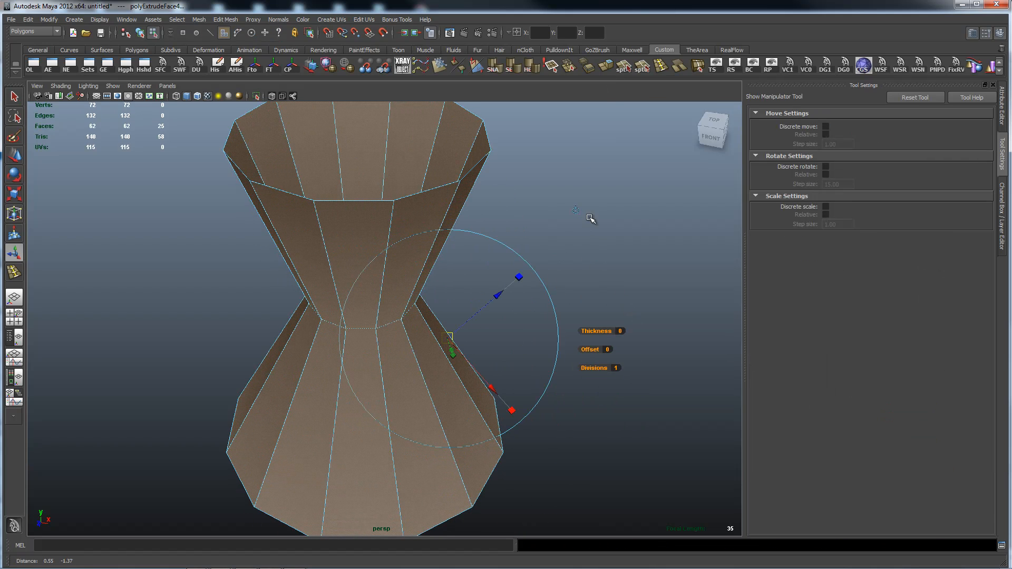
left_click(618, 332)
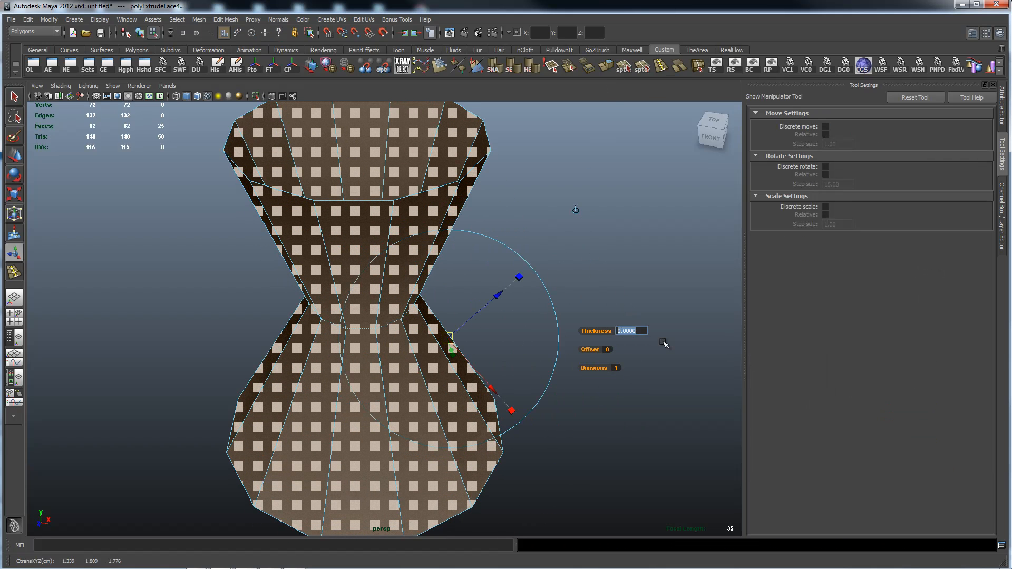
type(".05")
key("Return")
- Examine the thickened lamp base from several angles and show it in smooth mesh preview
left_click_drag(595, 300, 476, 255, "alt")
left_click_drag(490, 307, 469, 280, "alt")
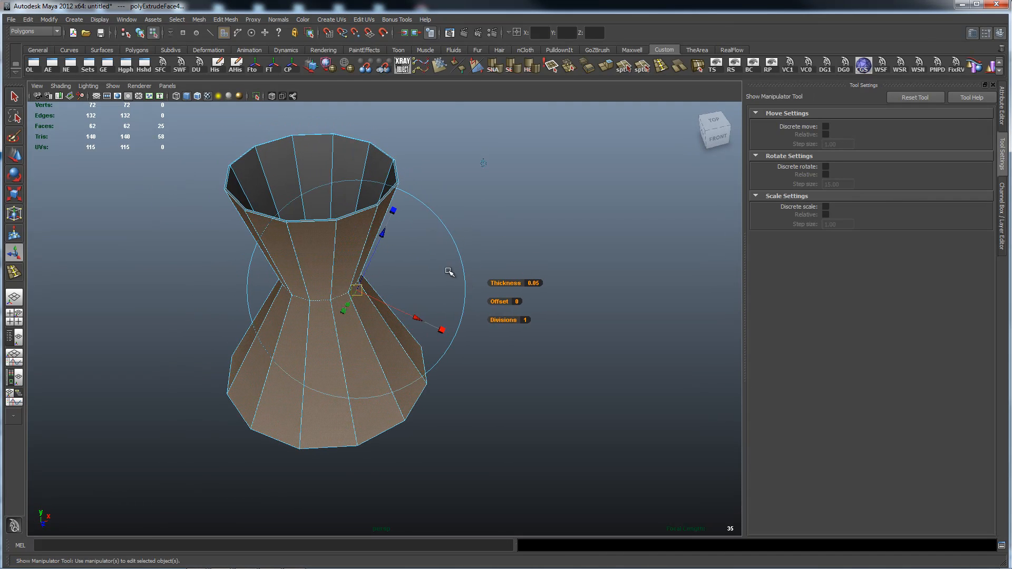
left_click_drag(525, 366, 492, 350, "alt")
key("3")
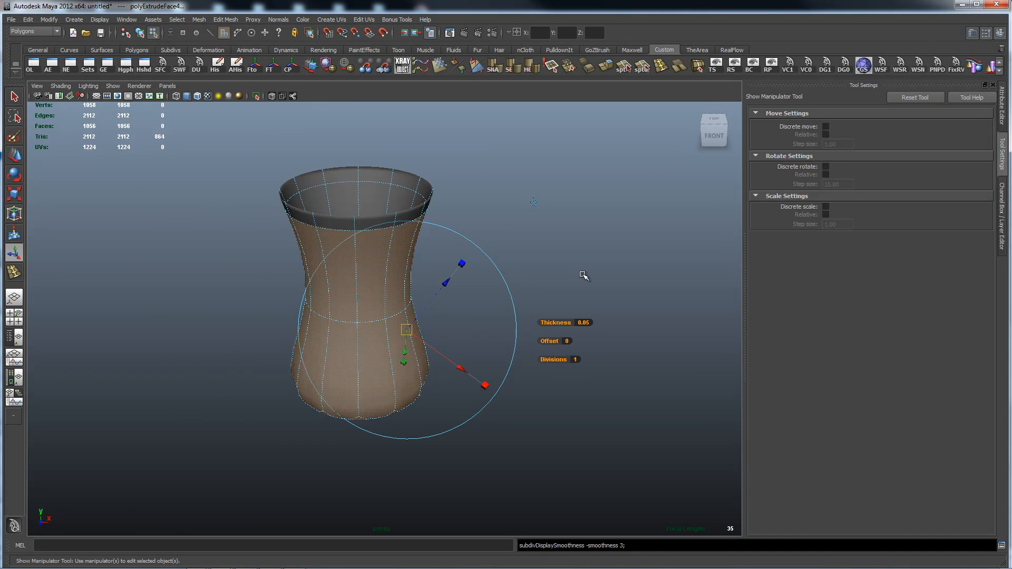
left_click(565, 283)
left_click_drag(549, 235, 563, 260, "alt")
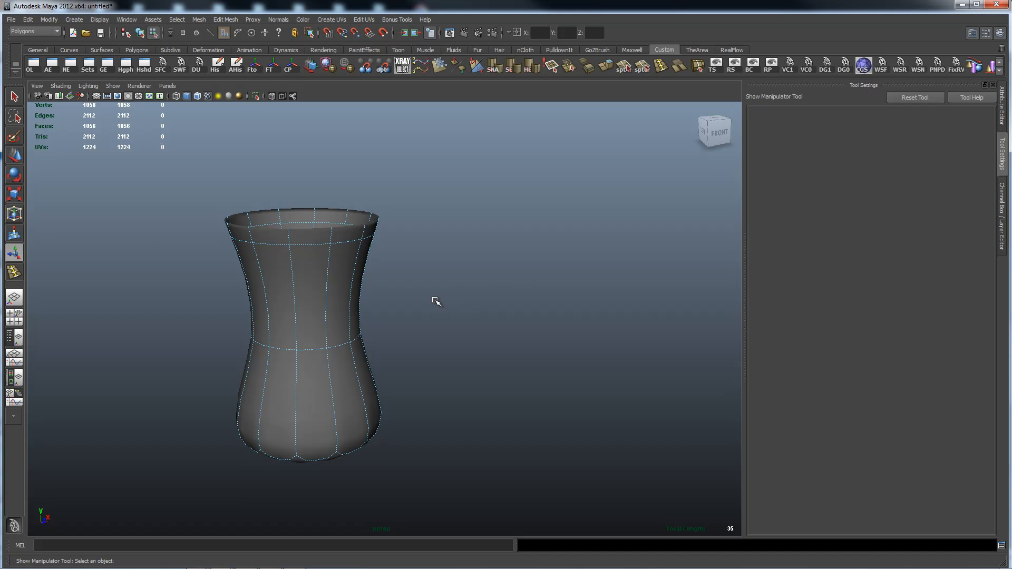
- Return the lamp base to its unsmoothed display and delete the outer polygon face closing its bottom
right_click_drag(338, 289, 380, 272)
key("3")
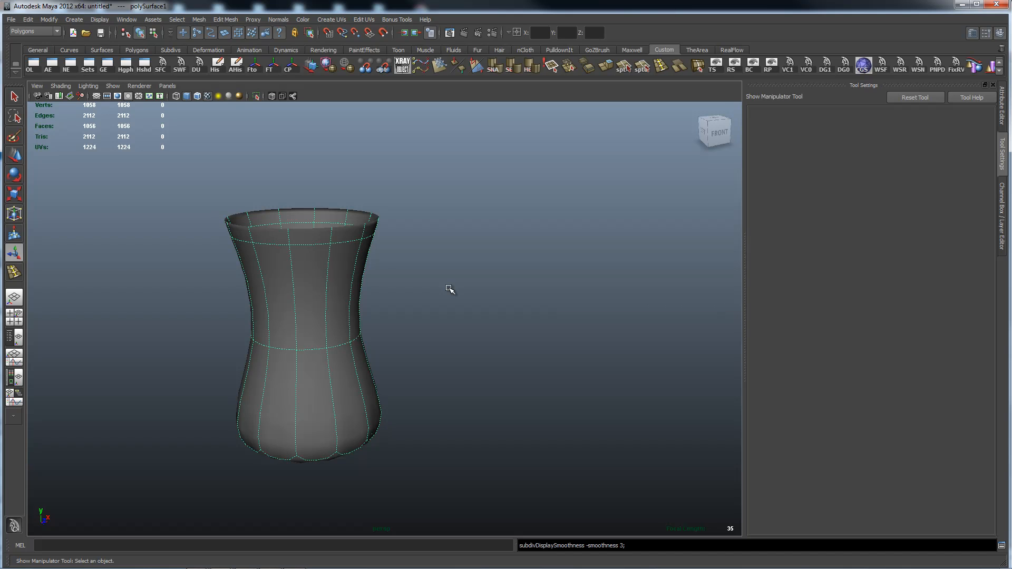
key("1")
left_click_drag(385, 287, 524, 346, "alt")
left_click_drag(427, 343, 451, 205, "alt")
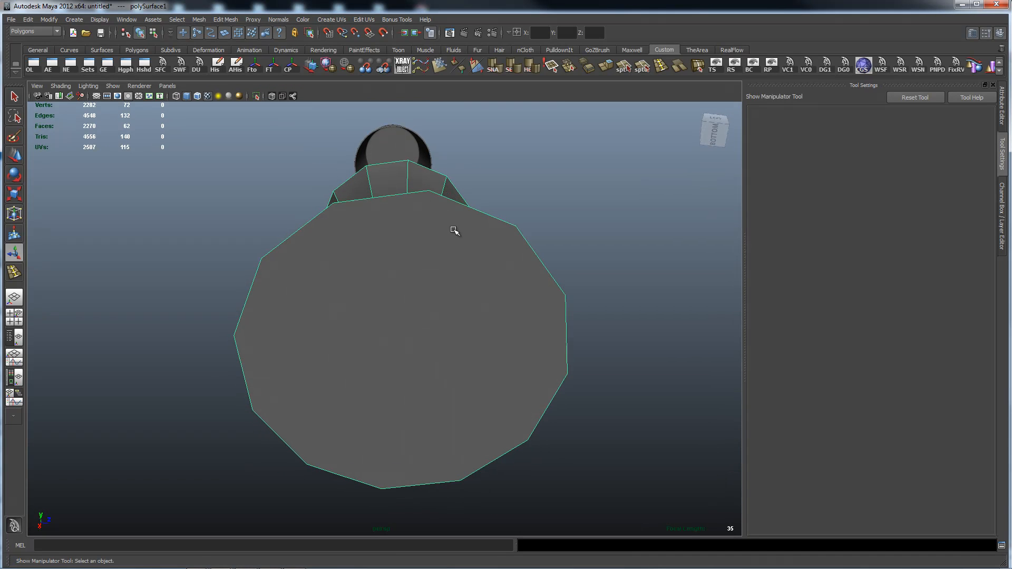
right_click(454, 288)
left_click(457, 313)
left_click(460, 316)
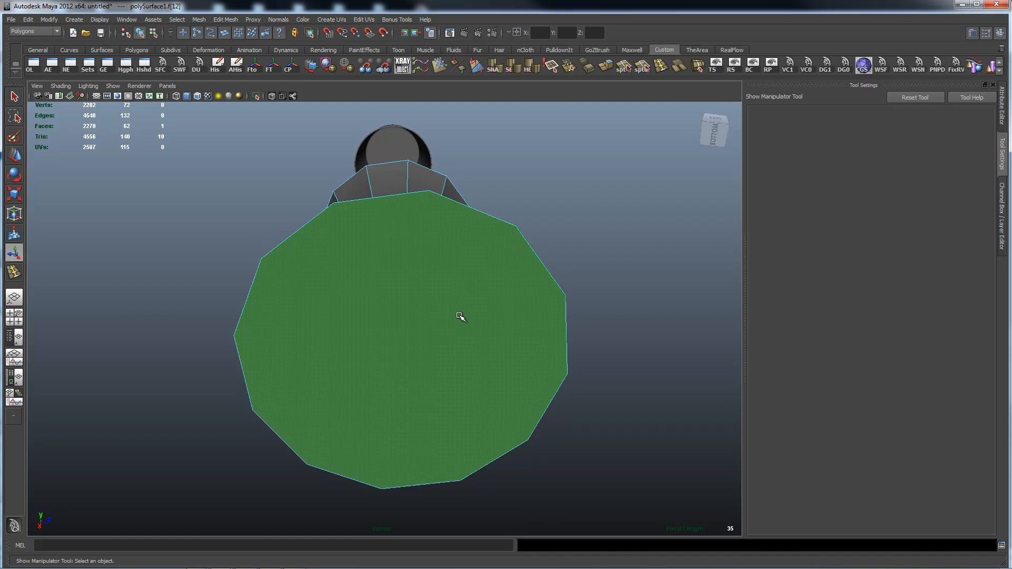
key("Delete")
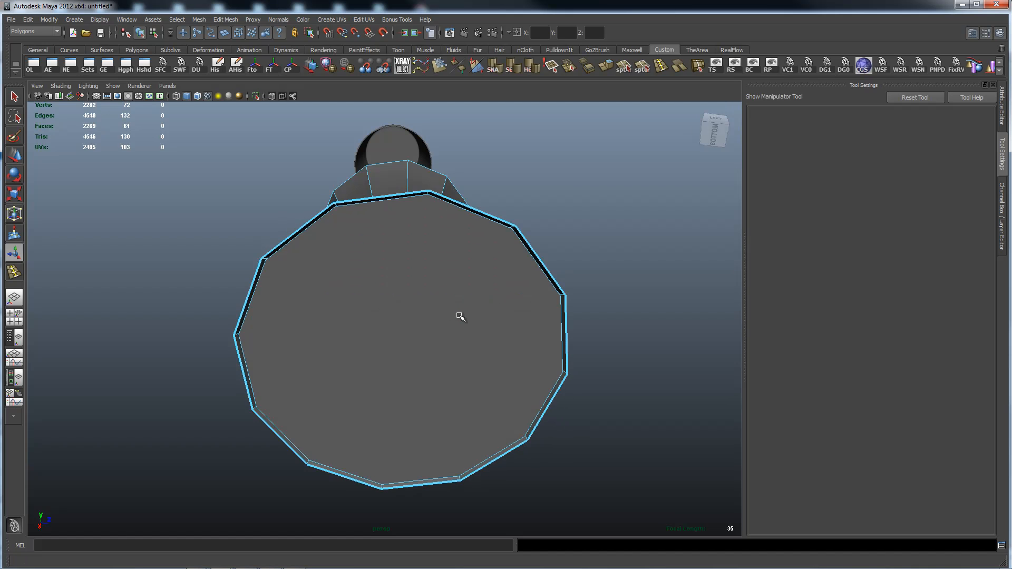
- Delete the inner bottom face of the lamp base, opening up the hollow between the rim edges
left_click_drag(461, 314, 543, 326, "alt")
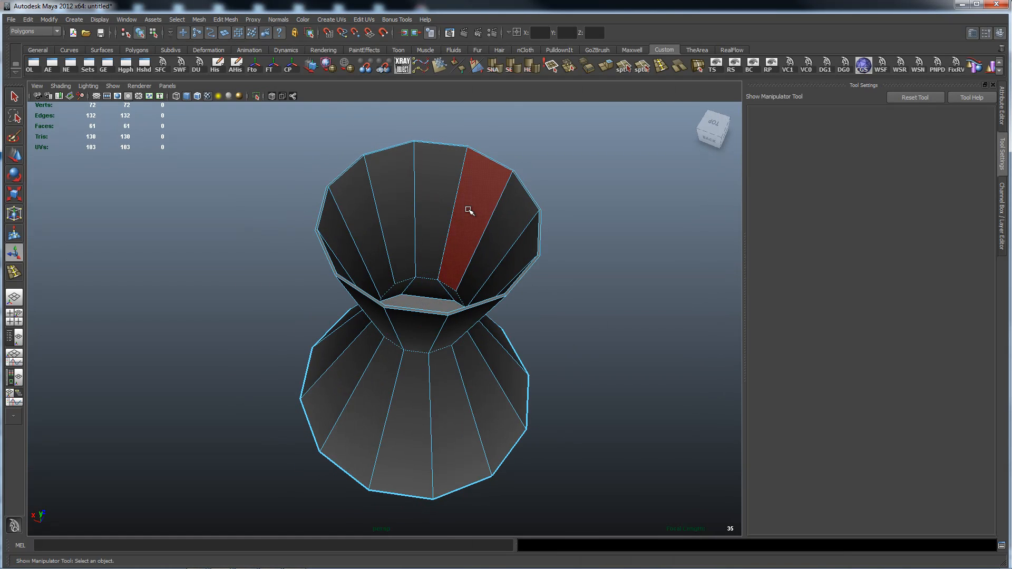
left_click_drag(425, 288, 482, 242, "alt")
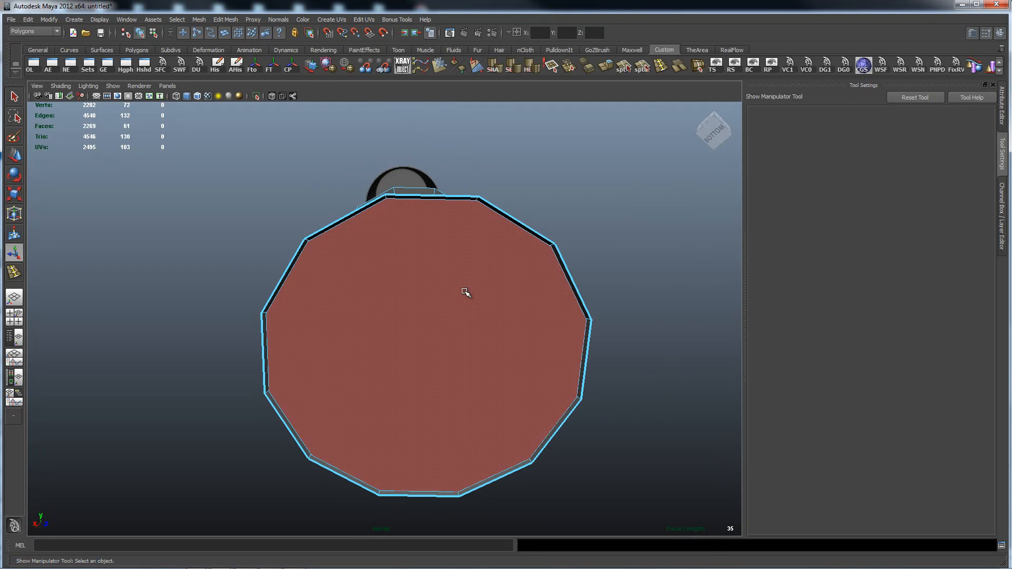
left_click(459, 294)
key("Delete")
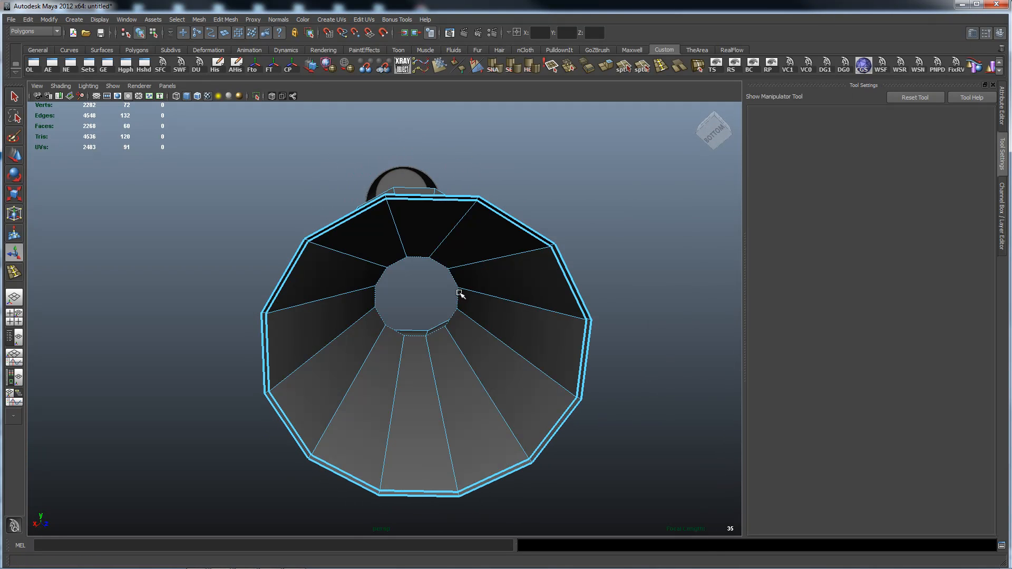
- Select the full ring of inner-wall faces in the lower half of the base, below the waist, and delete them
left_click_drag(501, 287, 530, 281, "alt")
left_click_drag(543, 241, 538, 262, "alt")
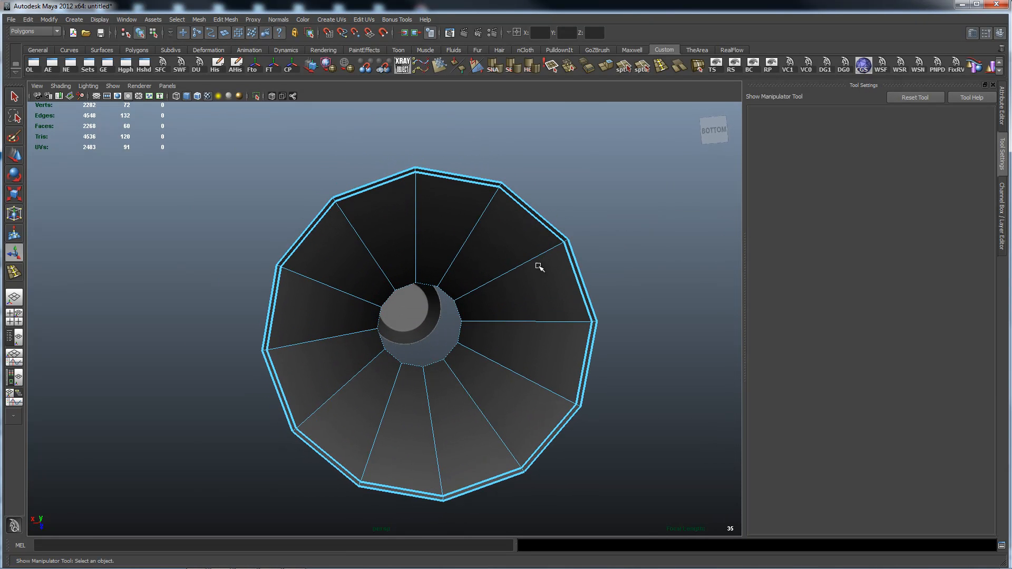
left_click(524, 281, "shift")
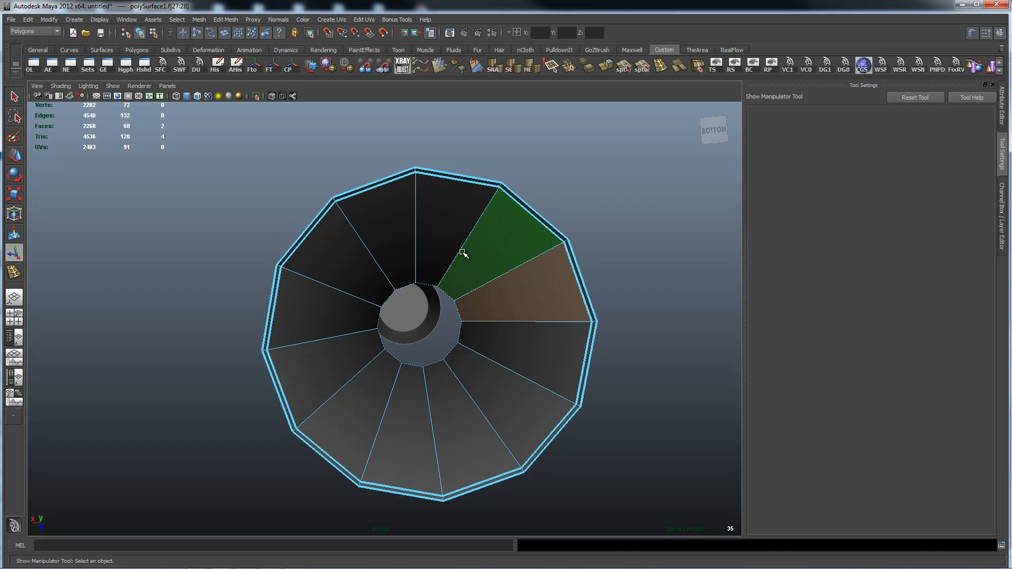
left_click(515, 346, "shift")
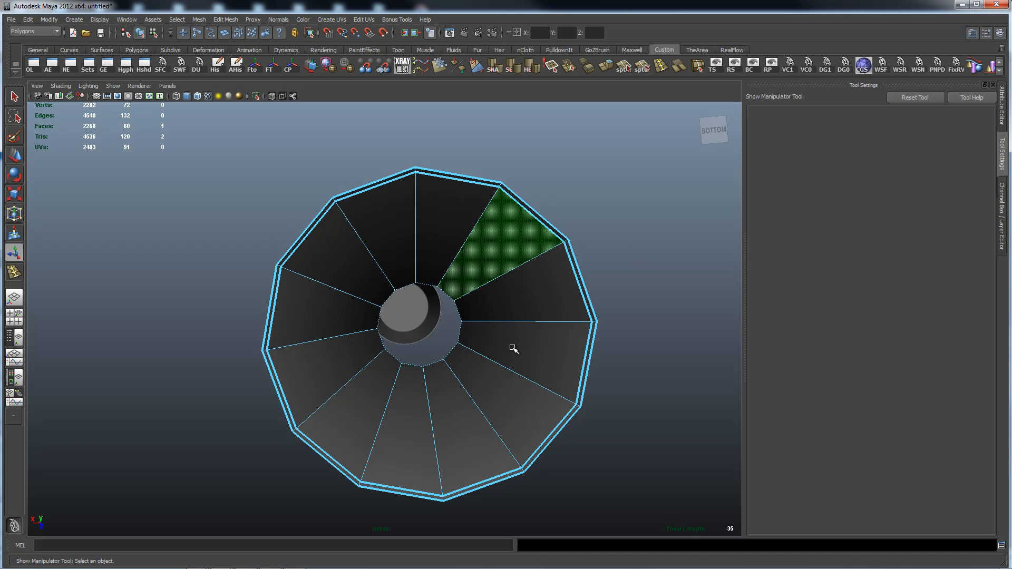
double_click(532, 291, "shift")
left_click_drag(605, 185, 526, 228, "alt")
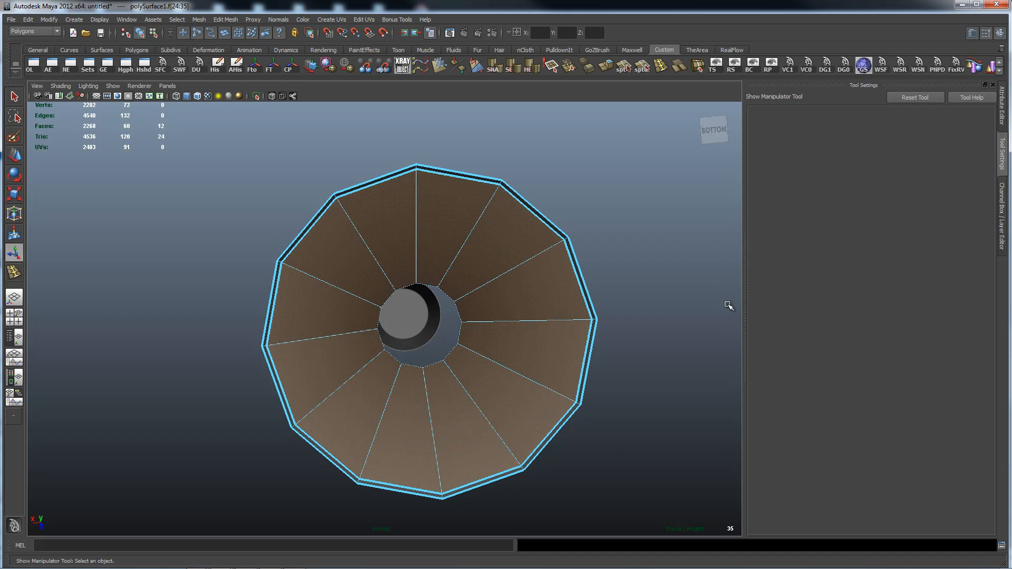
key("Delete")
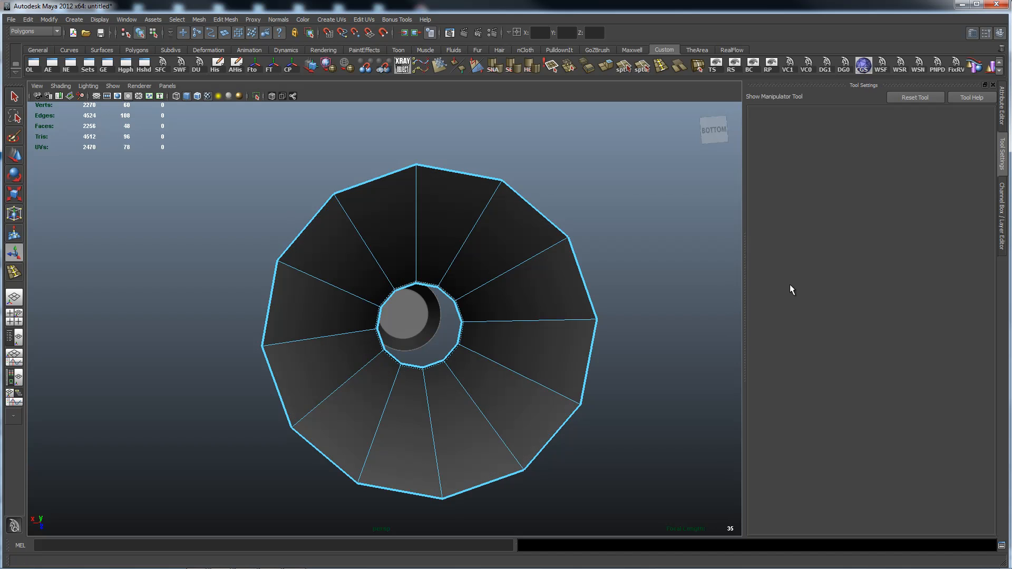
- Select the open border edge loop of the inner wall at the waist and fill the hole
left_click_drag(697, 185, 681, 323, "alt")
right_click_drag(504, 302, 675, 304, "alt")
left_click_drag(531, 290, 535, 253, "alt")
right_click_drag(572, 276, 481, 305, "alt")
left_click_drag(481, 305, 514, 182, "alt")
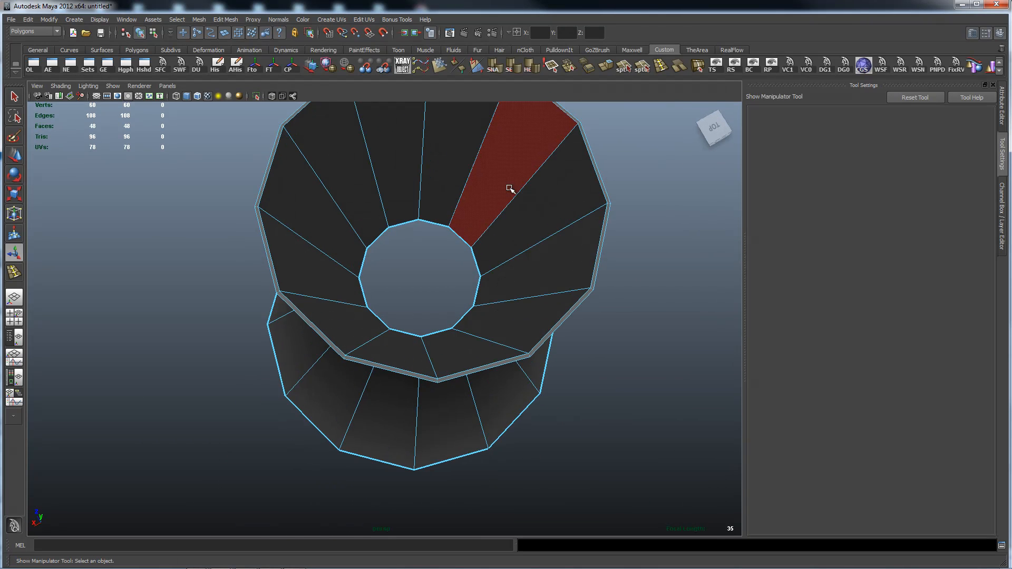
right_click_drag(432, 227, 439, 215)
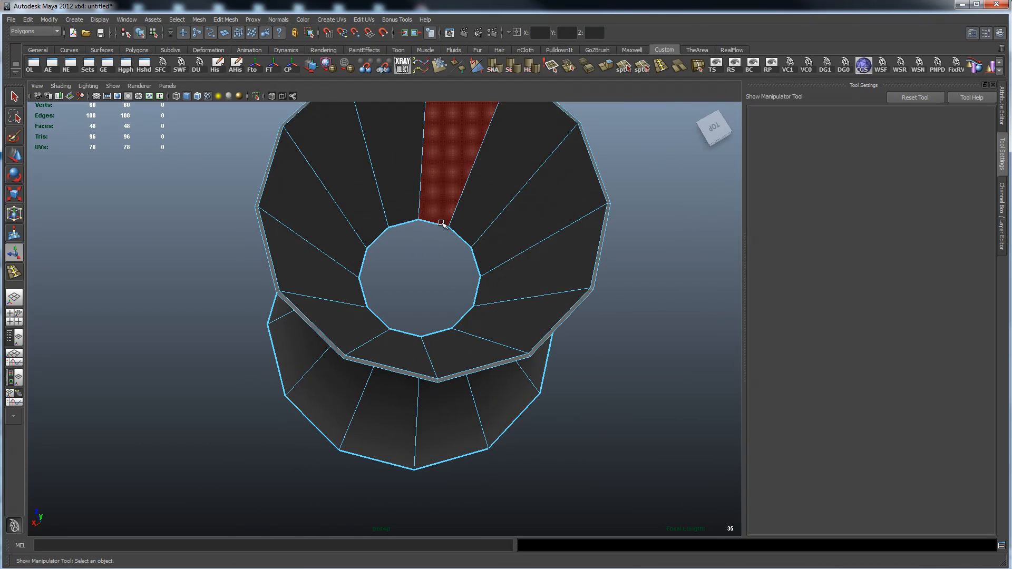
right_click(467, 203)
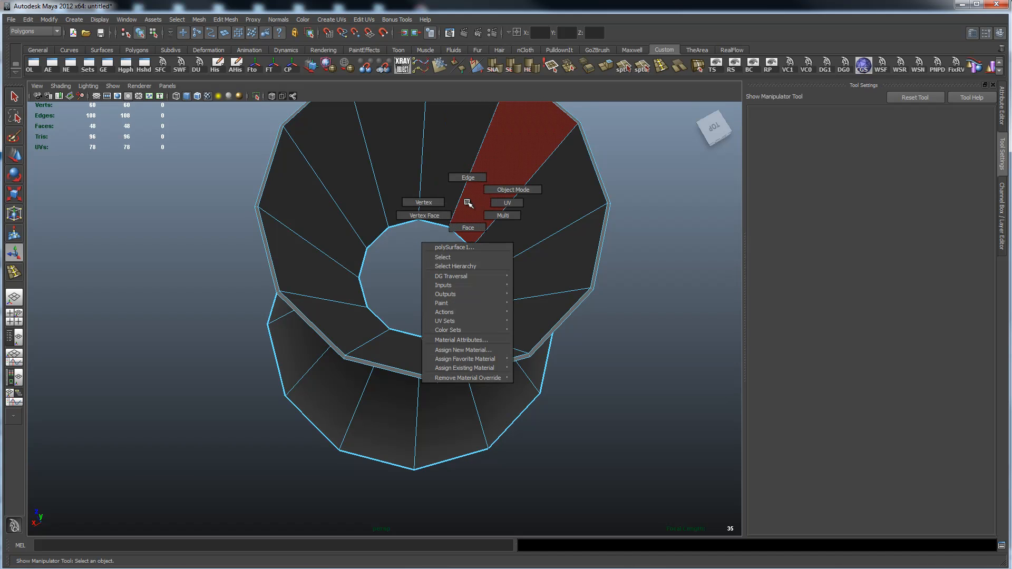
right_click_drag(468, 203, 472, 177)
double_click(433, 224)
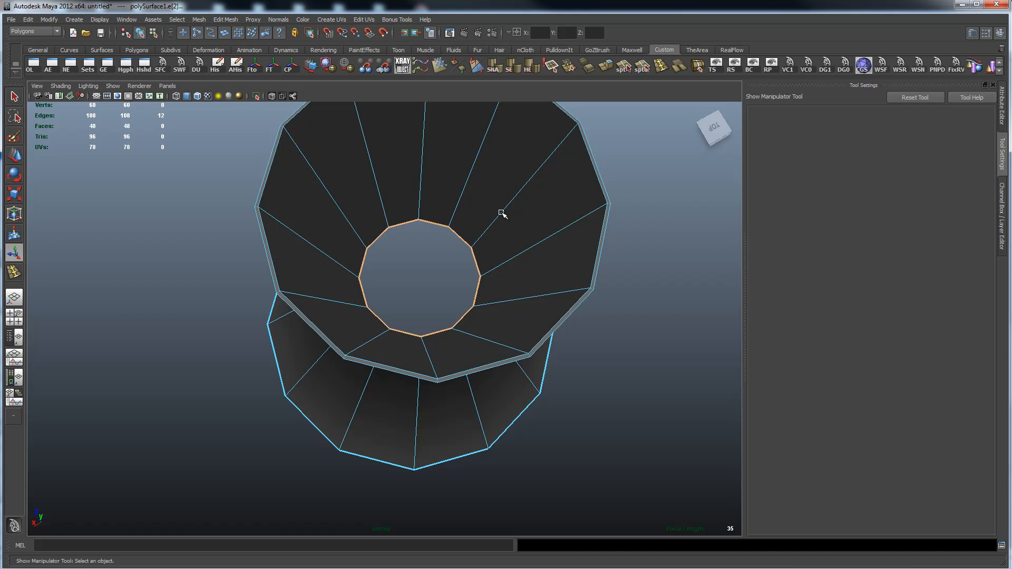
right_click(501, 213, "shift")
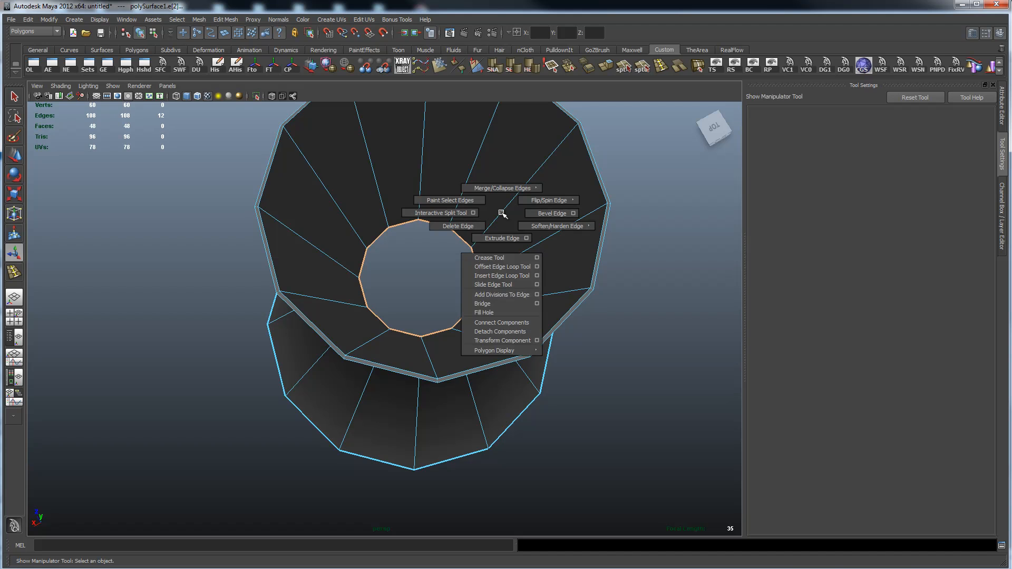
left_click(490, 313)
- Fill the open border at the bottom of the lamp base and check the shape in smooth mesh preview
left_click_drag(454, 252, 516, 272, "alt")
middle_click_drag(516, 273, 532, 189, "alt")
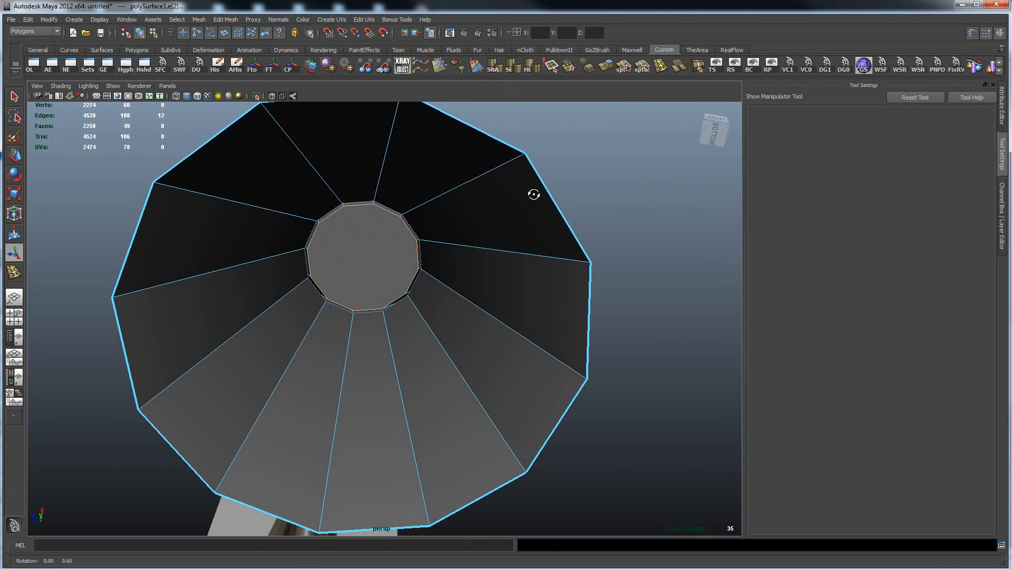
left_click_drag(531, 188, 503, 242, "alt")
right_click(431, 274)
double_click(433, 274)
right_click_drag(542, 234, 542, 332, "shift")
left_click_drag(538, 217, 567, 271, "alt")
key("3")
right_click_drag(648, 331, 472, 306, "alt")
left_click_drag(472, 306, 479, 253, "alt")
key("1")
- Extrude the inner floor face at the waist and scale it inward to about 0.95
right_click_drag(479, 253, 529, 326, "alt")
right_click_drag(452, 361, 445, 384)
left_click(467, 330)
left_click_drag(468, 330, 475, 293, "alt")
right_click_drag(473, 295, 474, 320, "shift")
left_click_drag(474, 301, 537, 276, "alt")
left_click(458, 269)
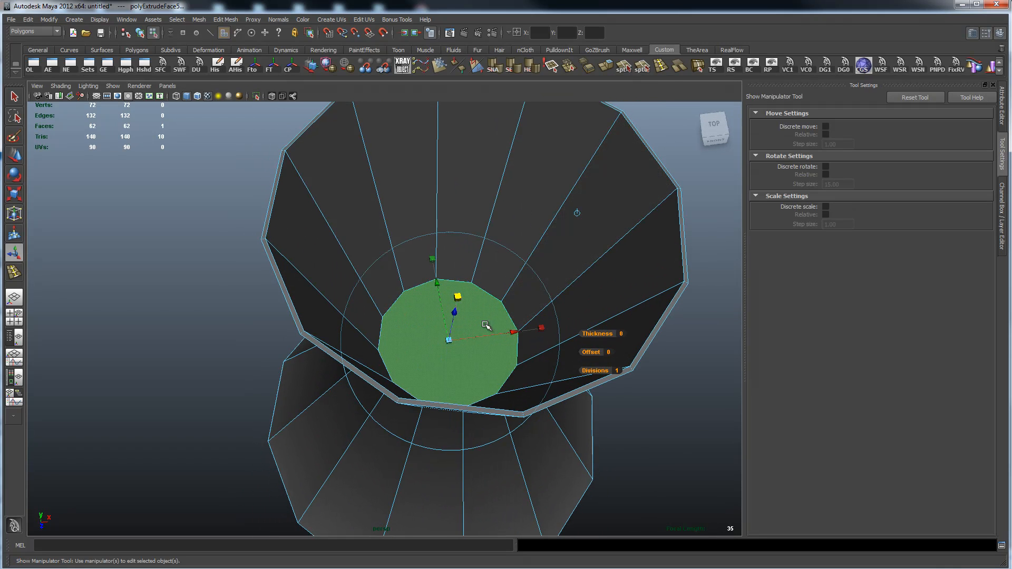
left_click_drag(450, 341, 449, 344)
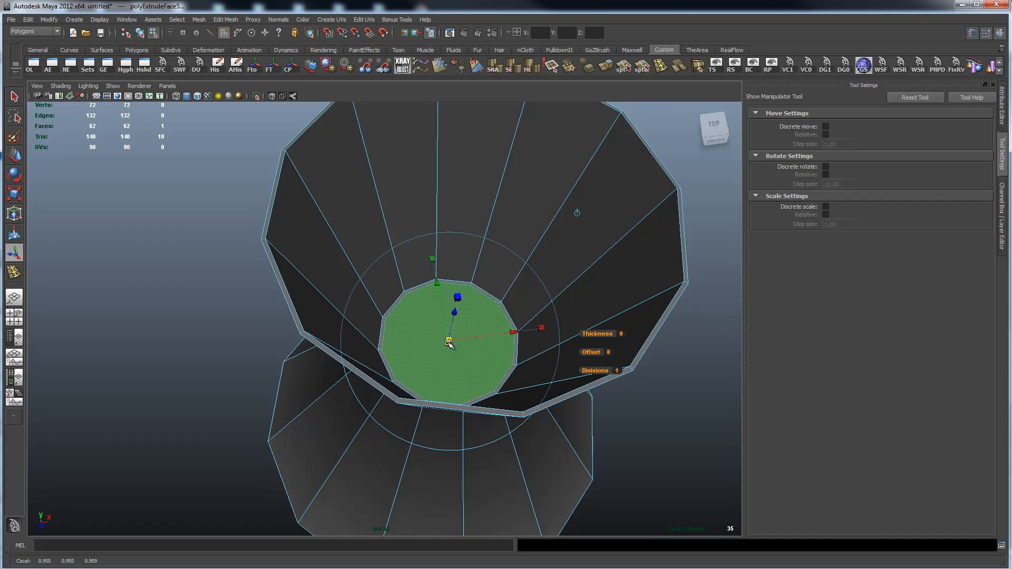
- Insert an edge loop around the inner wall just above the inner floor and check it in smooth mesh preview
right_click_drag(375, 313, 605, 317, "alt")
right_click_drag(661, 258, 661, 233)
left_click(638, 266)
right_click(669, 287, "shift")
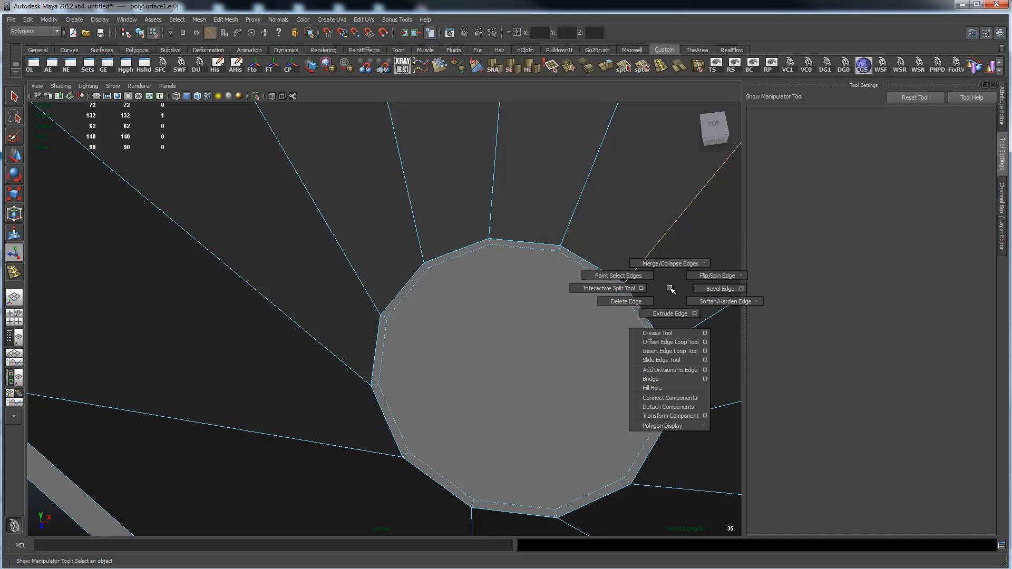
left_click(670, 351)
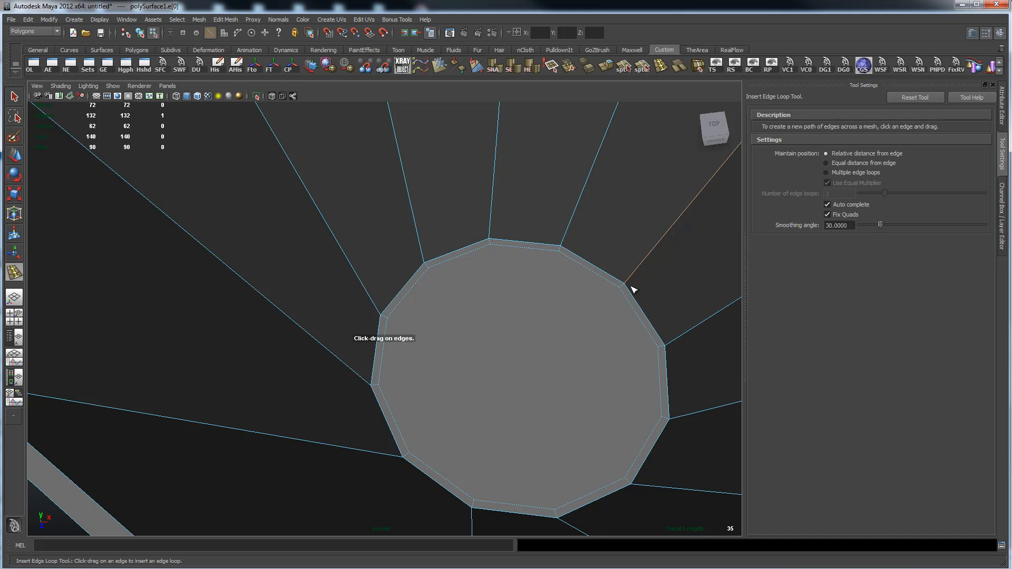
left_click_drag(630, 277, 630, 281)
key("3")
left_click_drag(624, 341, 639, 338, "alt")
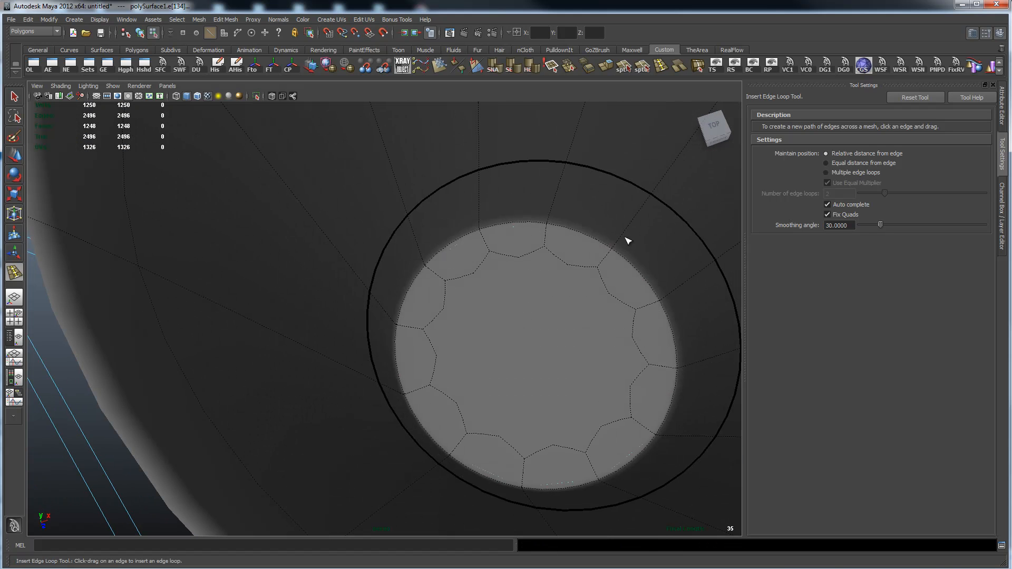
key("1")
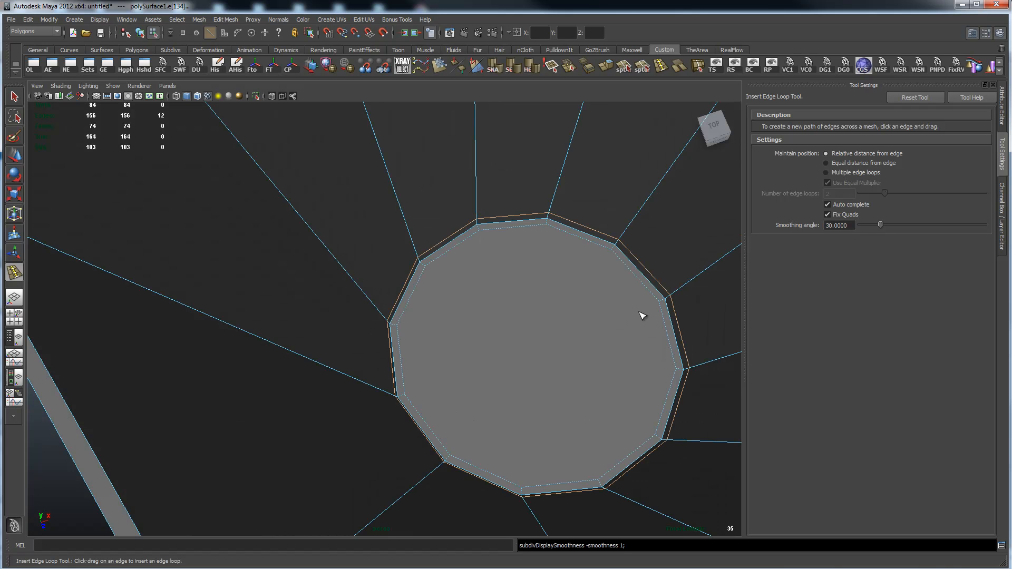
- Extrude the bottom face of the lamp base and scale it slightly inward to form a narrow supporting ring
left_click_drag(634, 355, 510, 324, "alt")
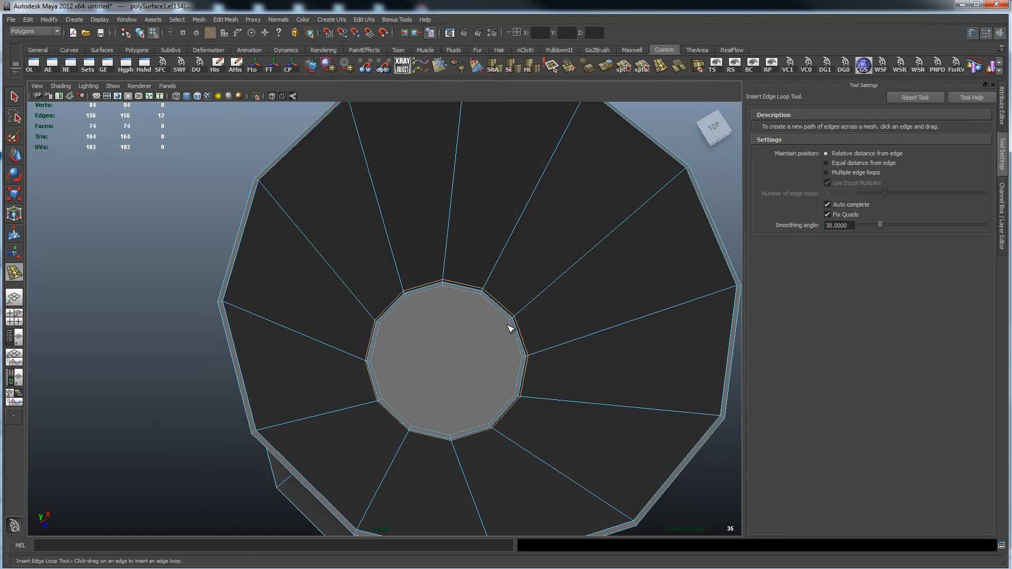
left_click_drag(526, 430, 545, 339, "alt")
scroll(488, 296, "down", 3)
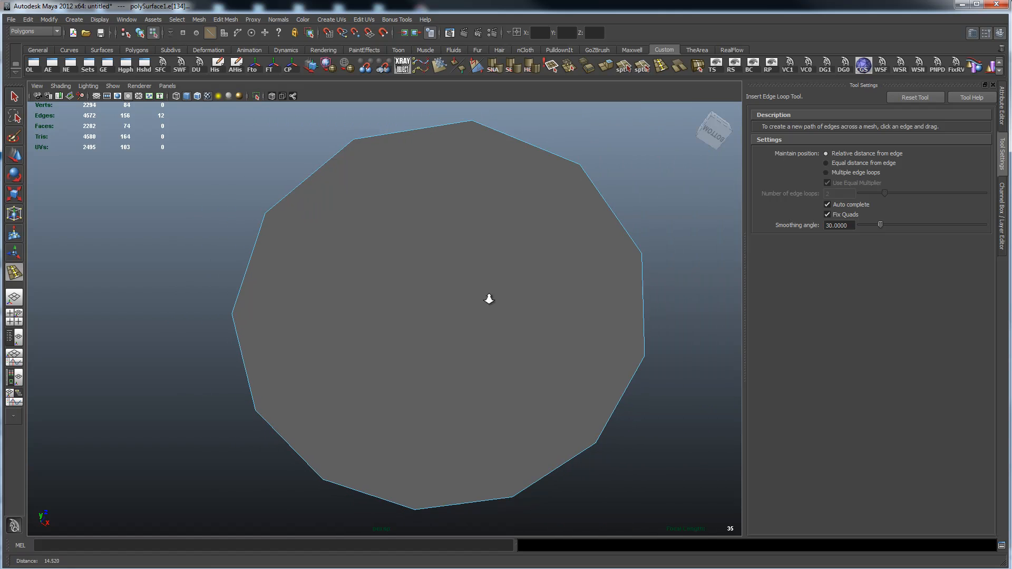
key("q")
right_click_drag(489, 300, 510, 340)
left_click(497, 323)
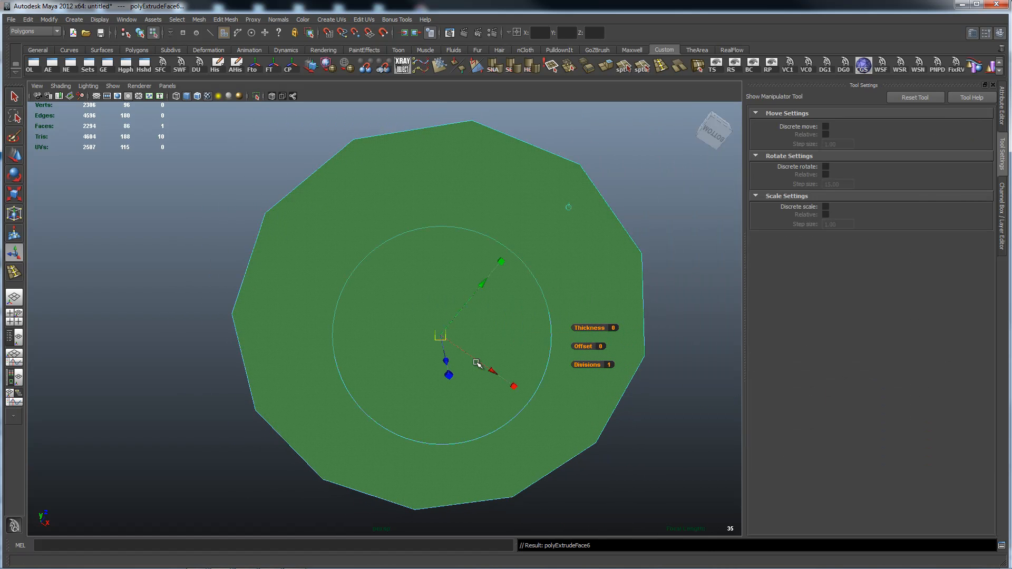
left_click_drag(443, 338, 558, 323)
right_click_drag(558, 323, 561, 311, "alt")
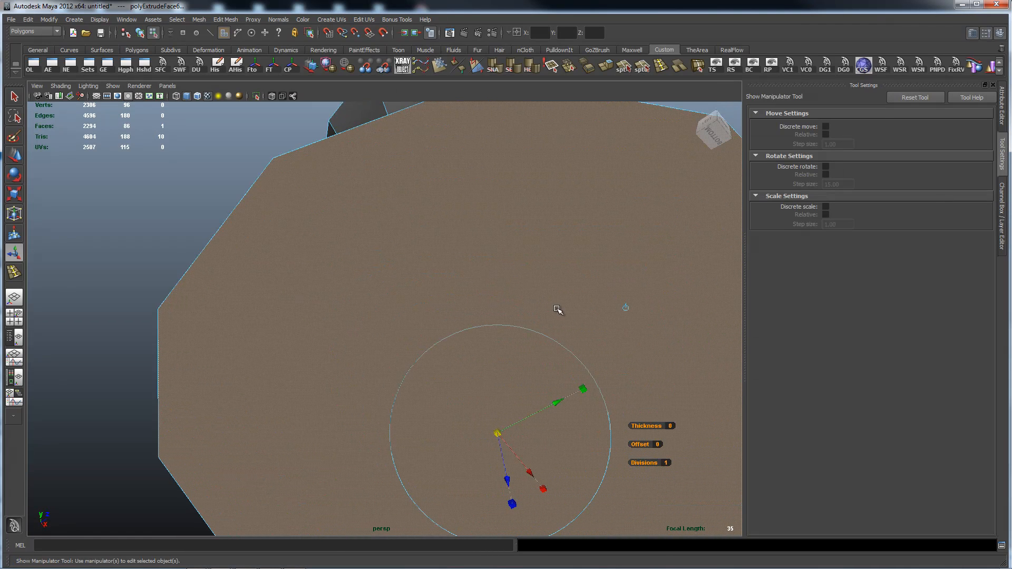
middle_click_drag(503, 399, 467, 363, "alt")
left_click_drag(462, 393, 524, 333)
- Insert an edge loop around the outer wall of the base just above its bottom edge
right_click_drag(596, 271, 510, 274, "alt")
left_click_drag(510, 274, 556, 333, "alt")
middle_click_drag(499, 314, 473, 212, "alt")
left_click_drag(520, 285, 618, 302, "alt")
right_click_drag(568, 315, 576, 293)
left_click(550, 325)
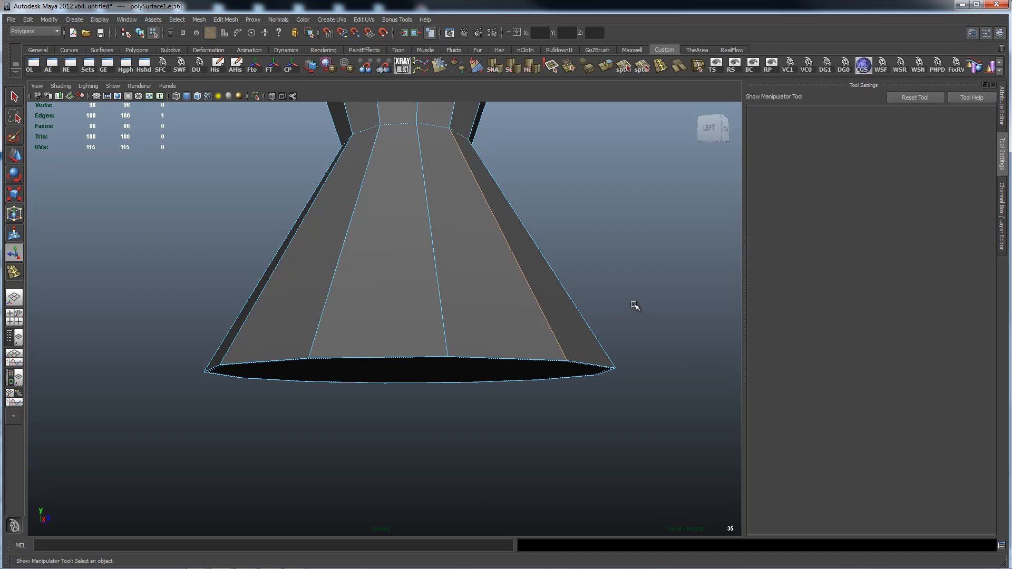
right_click(635, 306, "shift")
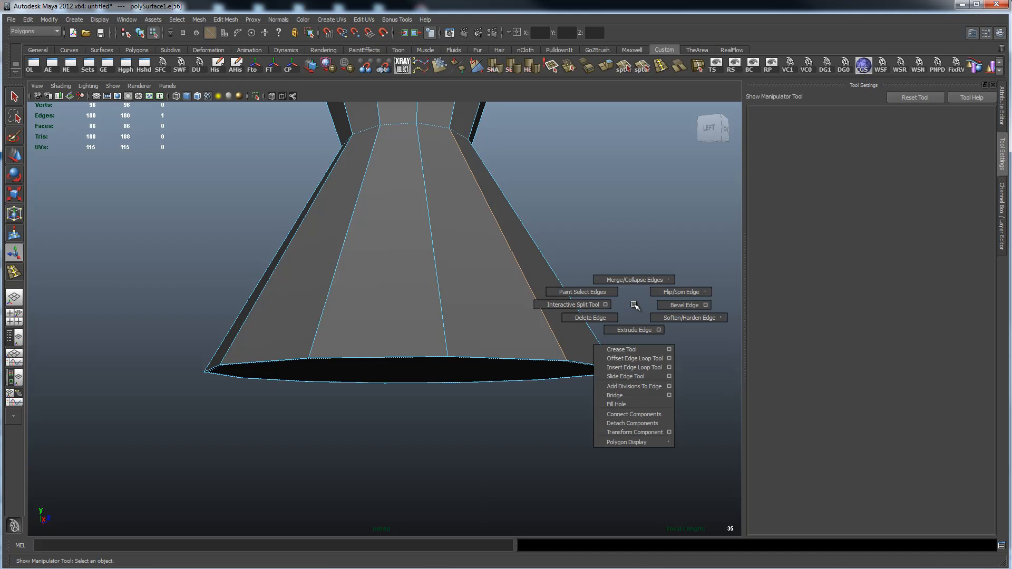
left_click(634, 368)
left_click_drag(632, 366, 606, 331, "alt")
left_click_drag(547, 423, 550, 425)
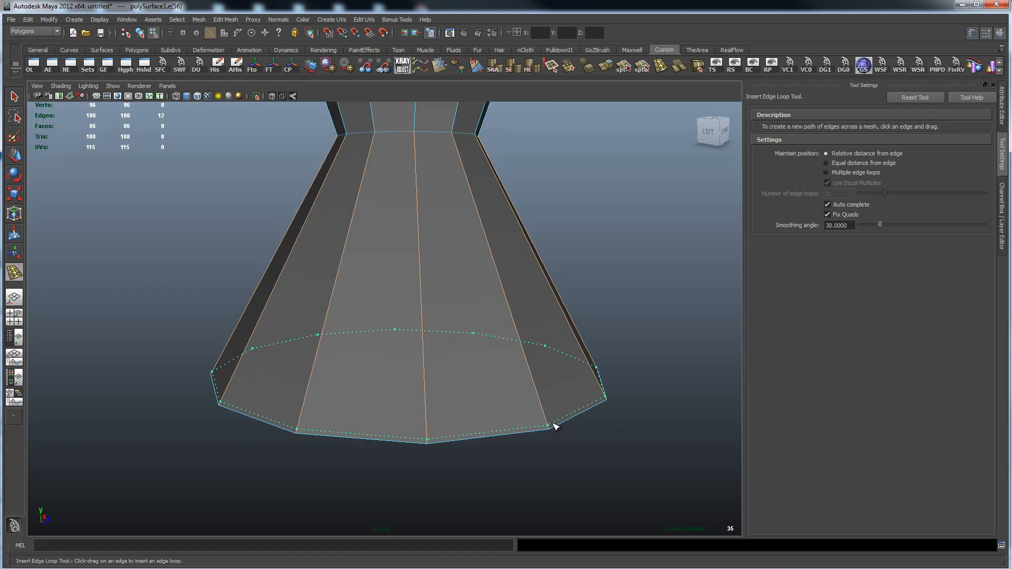
left_click_drag(550, 423, 551, 424)
left_click_drag(572, 280, 597, 323, "alt")
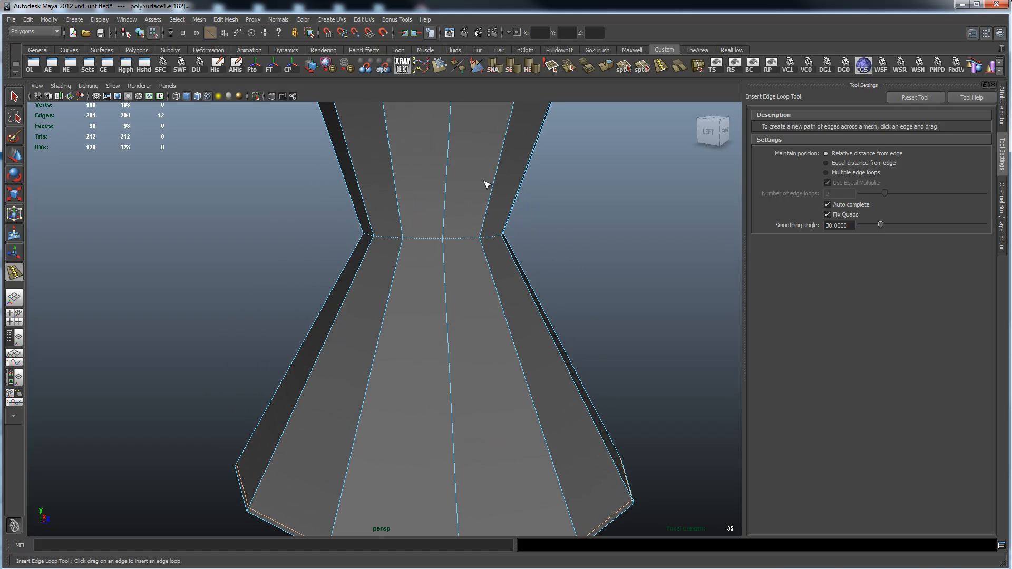
- Show the lamp base in smooth mesh preview and inspect its inner floor, waist and bottom edge
key("3")
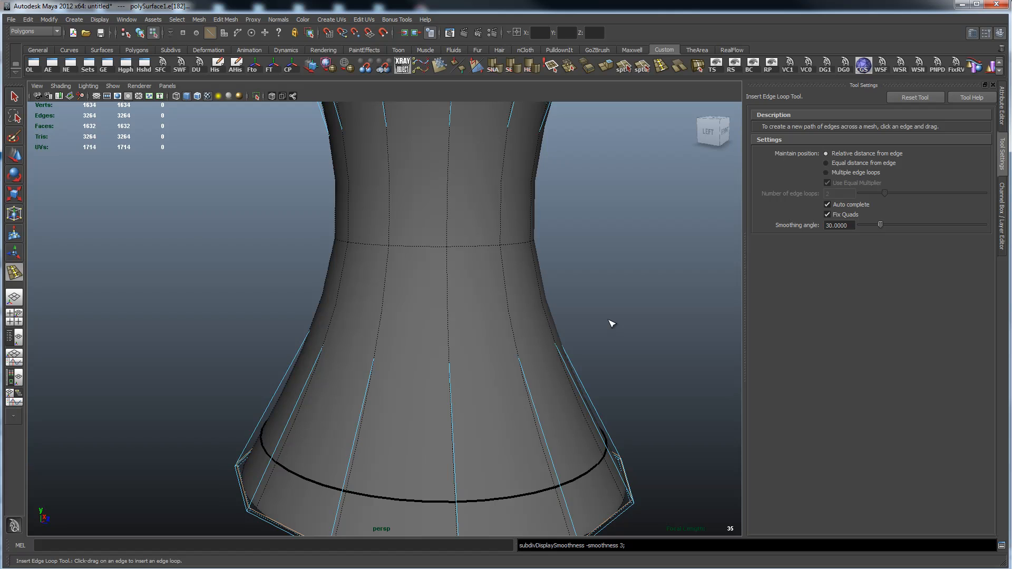
left_click_drag(648, 378, 663, 433, "alt")
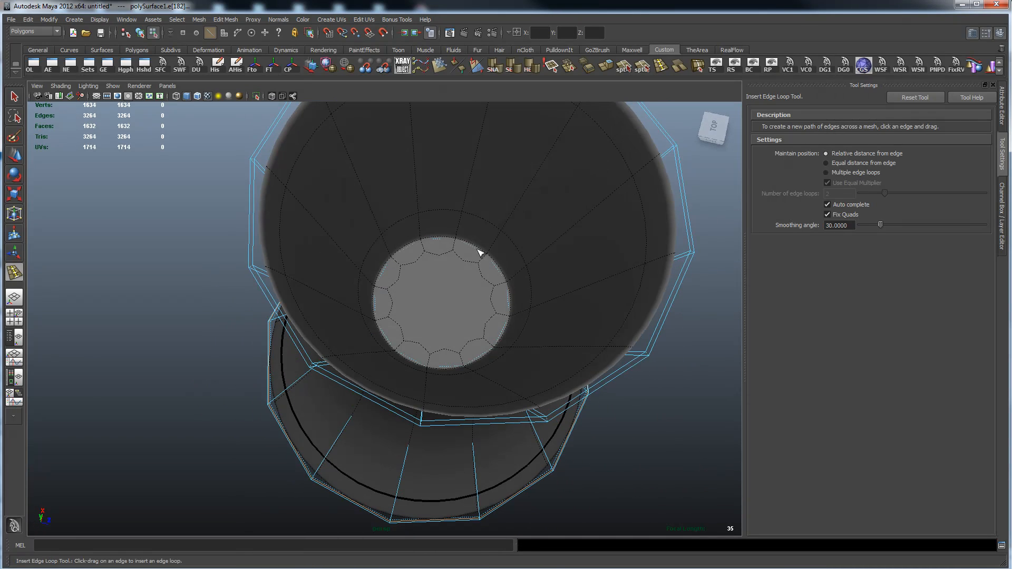
left_click_drag(668, 259, 671, 302, "alt")
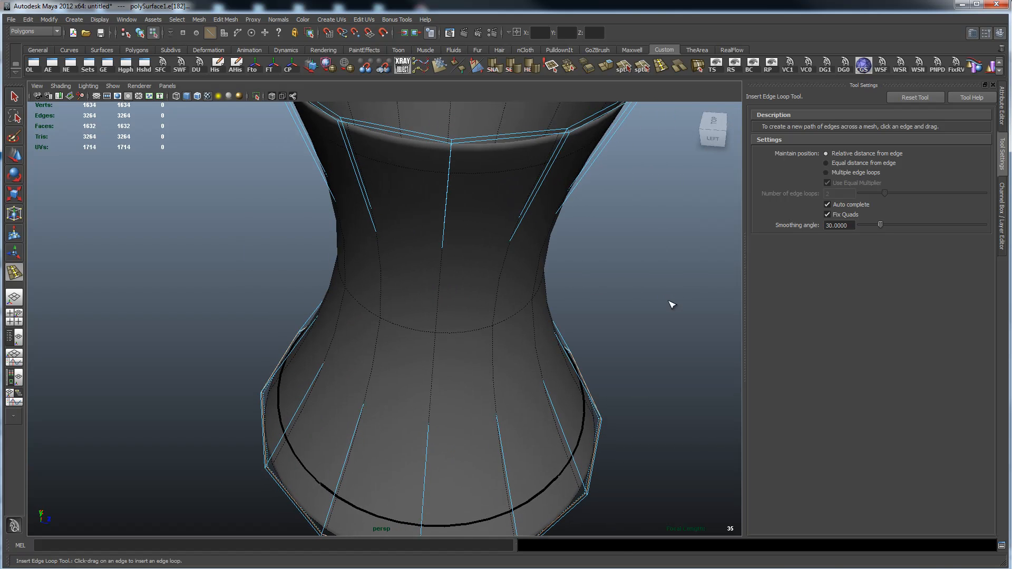
- Insert two supporting edge loops around the outer wall, one just above and one just below the waist edge
key("1")
left_click_drag(516, 352, 486, 254, "alt")
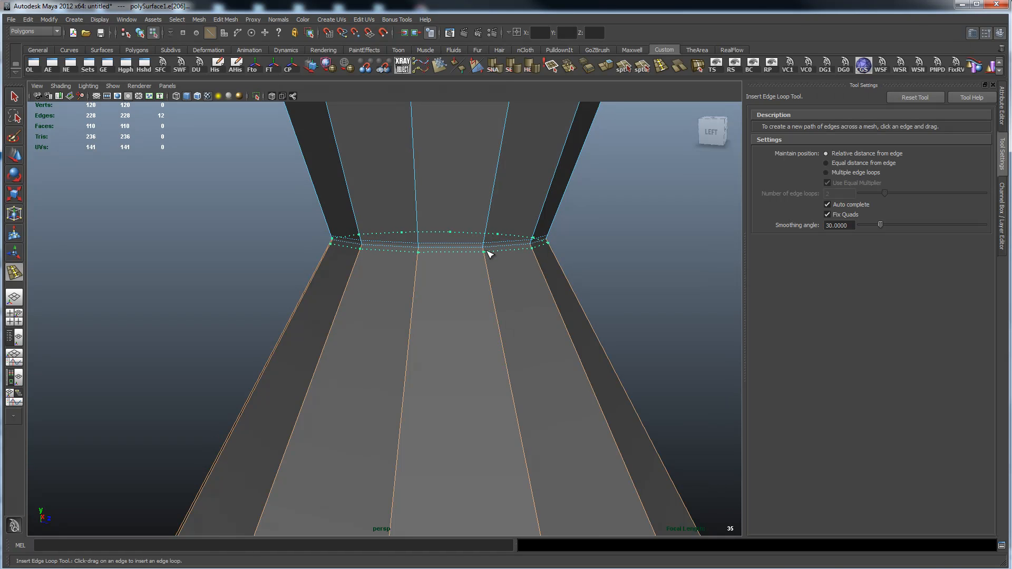
left_click_drag(489, 253, 501, 233)
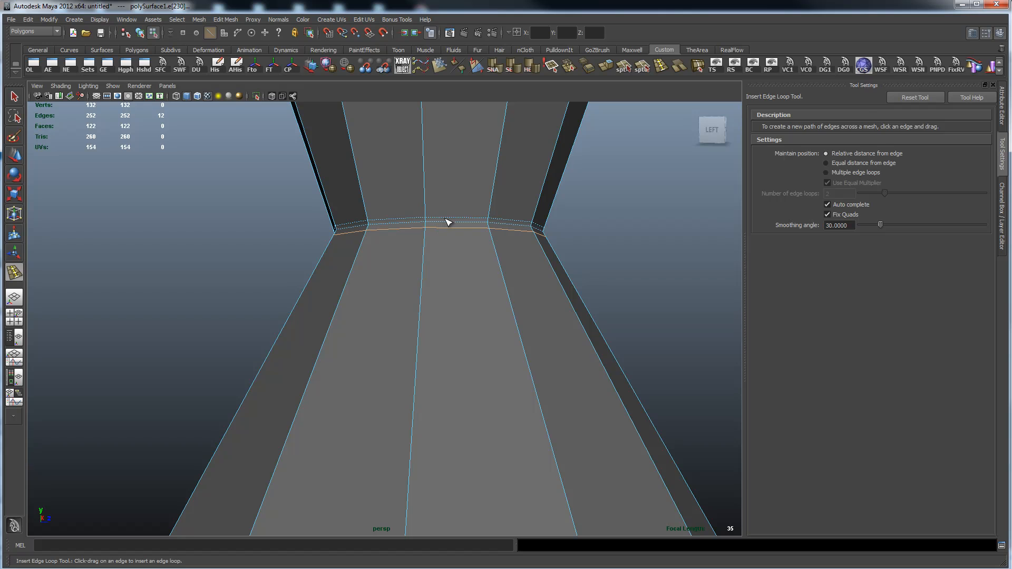
key("q")
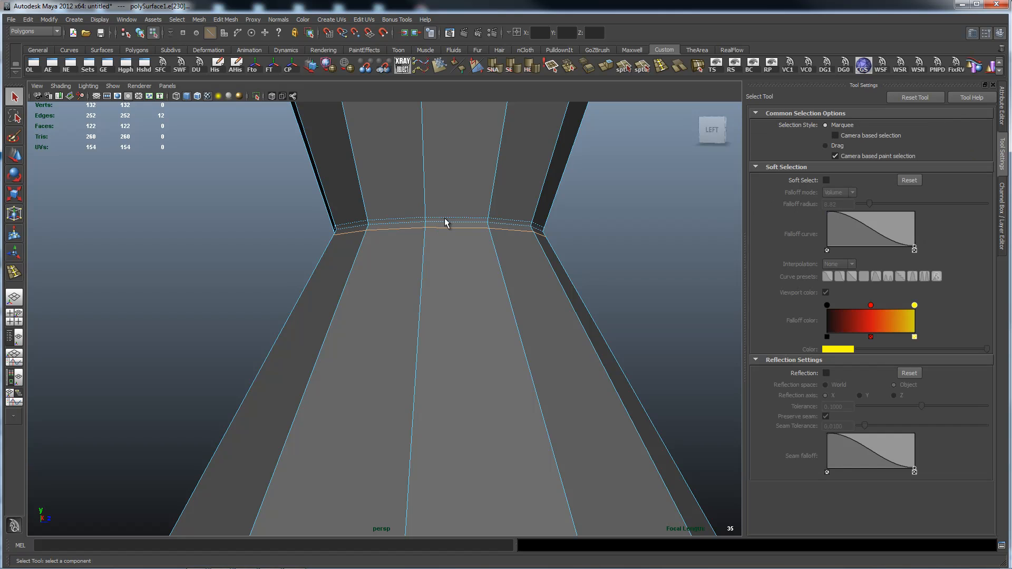
- Slide the edge loop above the waist slightly upward and check the waist in smooth mesh preview
double_click(479, 220)
right_click_drag(537, 243, 532, 314, "shift")
middle_click_drag(529, 326, 529, 325)
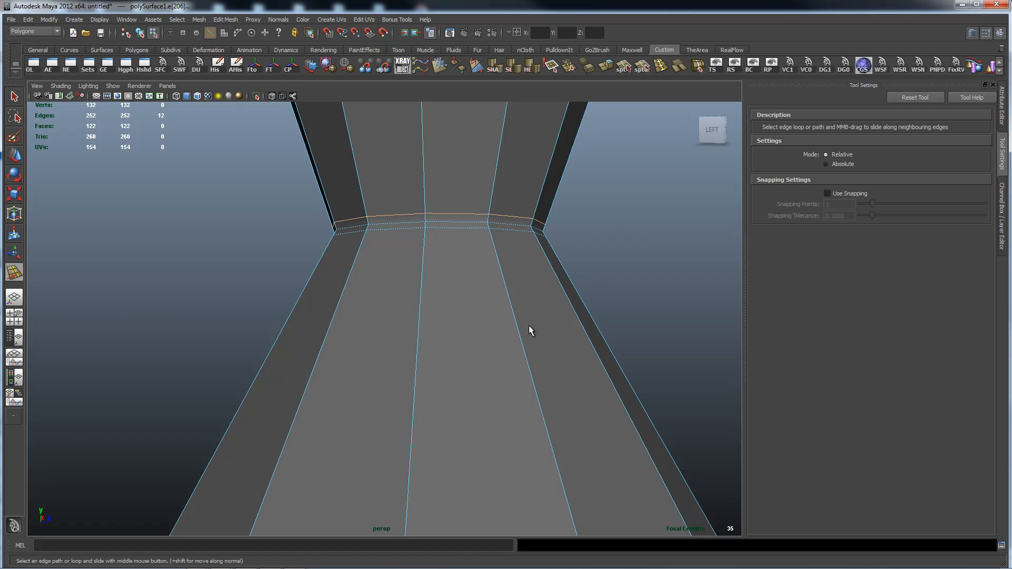
key("3")
right_click_drag(635, 299, 456, 305, "alt")
left_click_drag(526, 305, 572, 294, "alt")
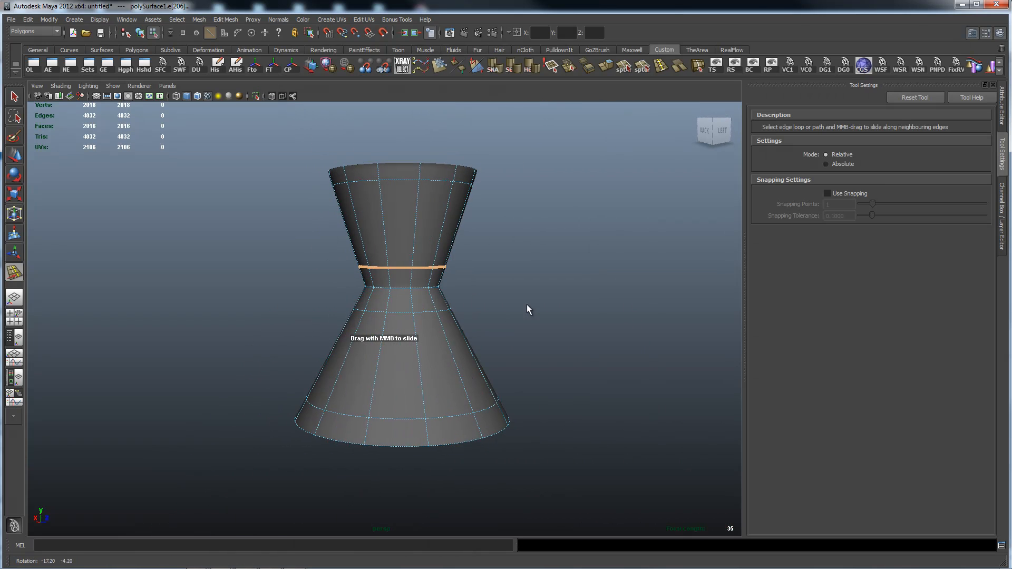
right_click_drag(198, 335, 587, 332, "alt")
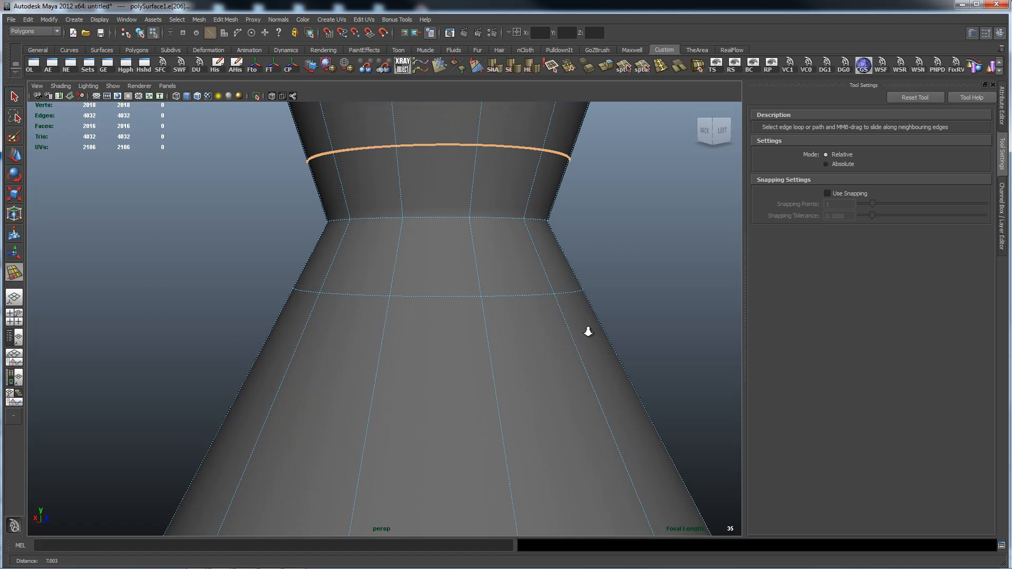
- Bevel the middle edge loop at the waist and set the bevel's offset to 0.2
key("1")
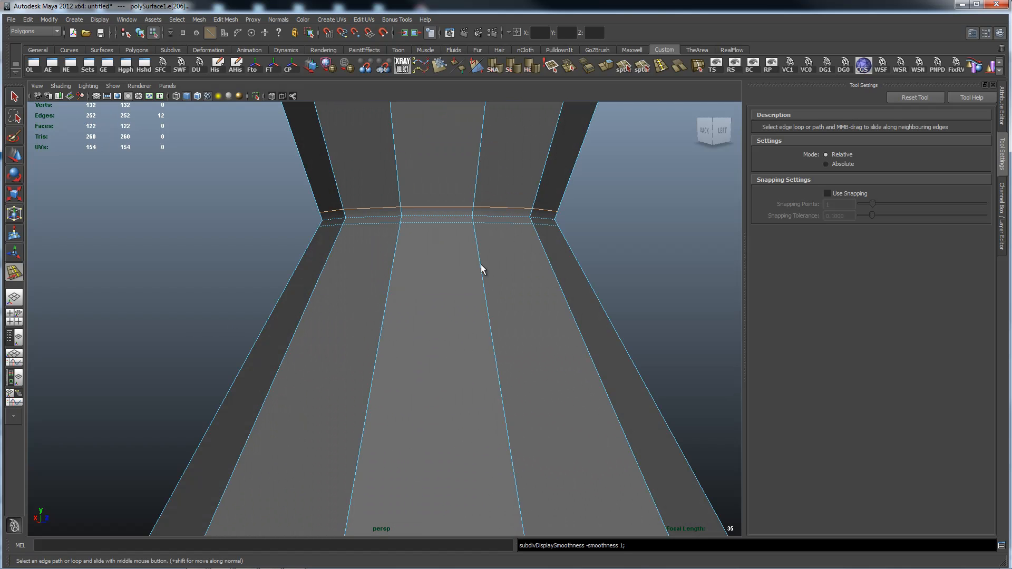
left_click_drag(431, 273, 448, 282, "alt")
right_click_drag(448, 282, 493, 302, "alt")
middle_click_drag(493, 302, 444, 372, "alt")
right_click_drag(444, 373, 472, 336, "alt")
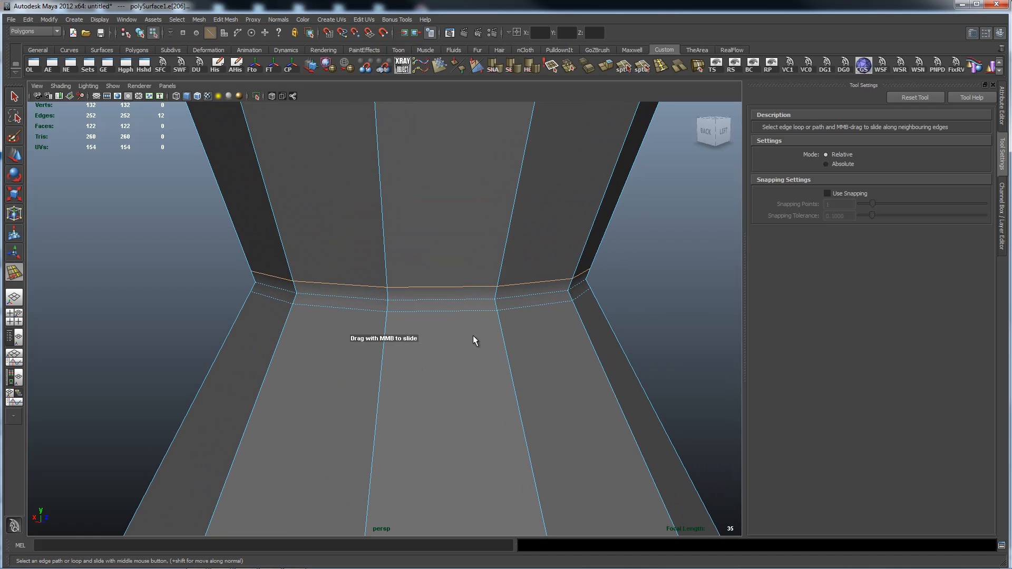
left_click(465, 299)
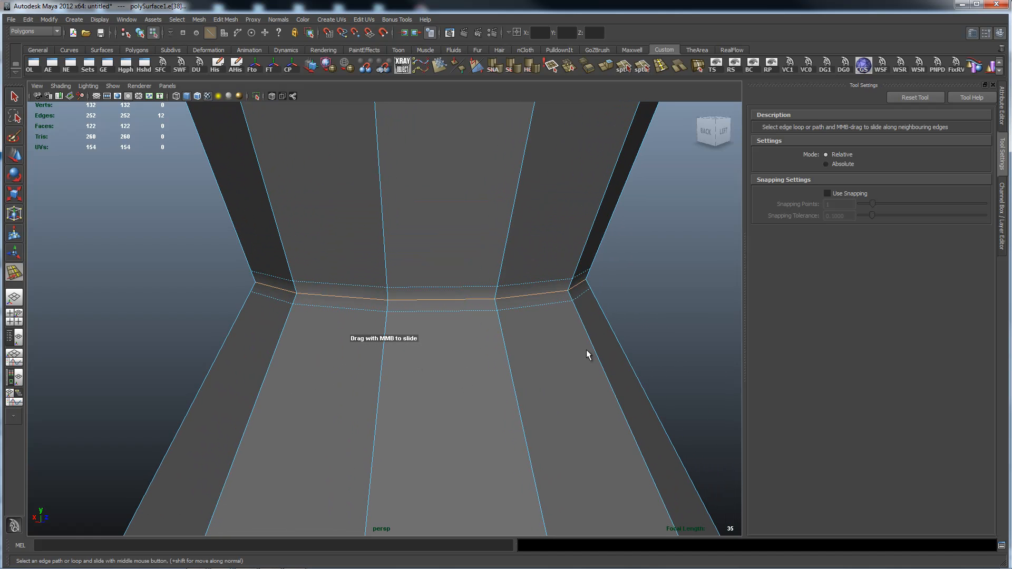
right_click_drag(586, 349, 630, 349, "shift")
left_click_drag(577, 319, 535, 328, "alt")
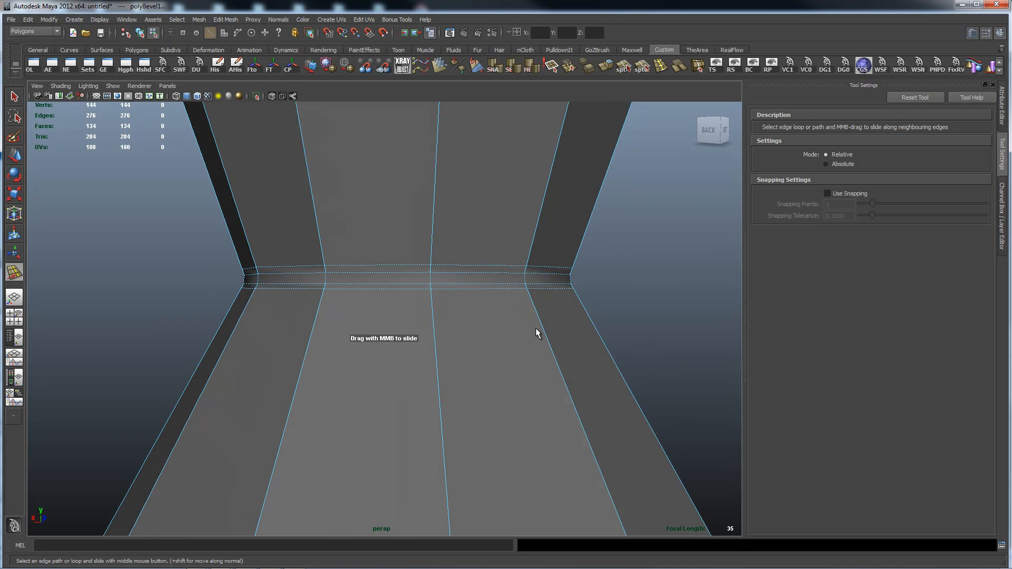
left_click(1001, 240)
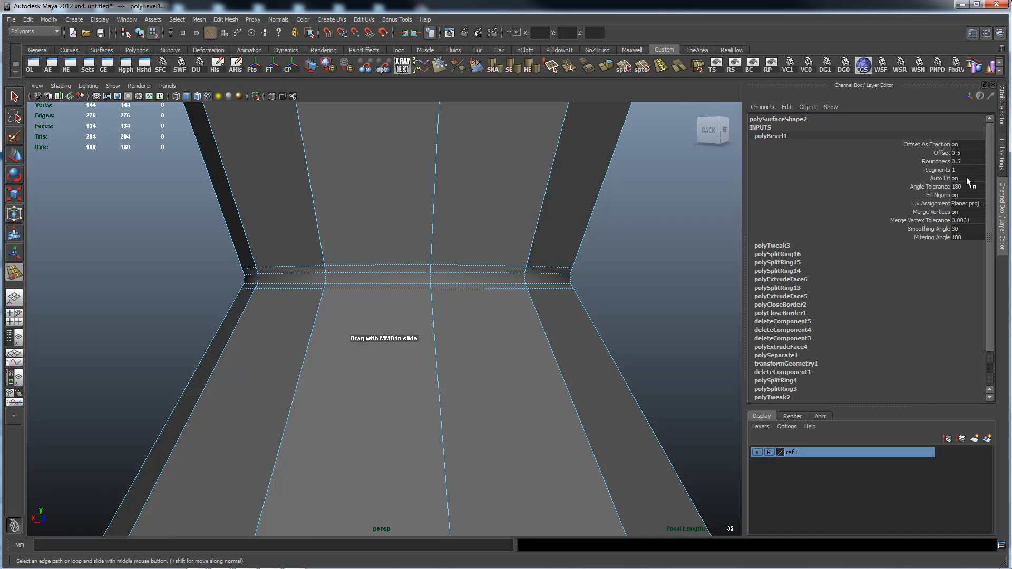
type("0.2")
key("Return")
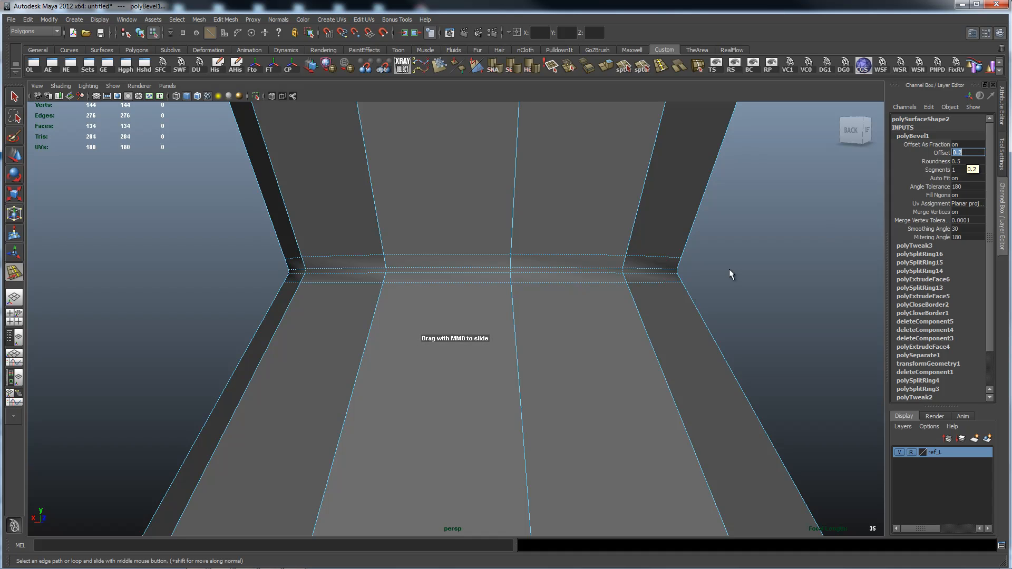
- Extrude the narrow ring of beveled faces around the waist inward by a local Z translation of about -0.034
right_click_drag(594, 267, 592, 279)
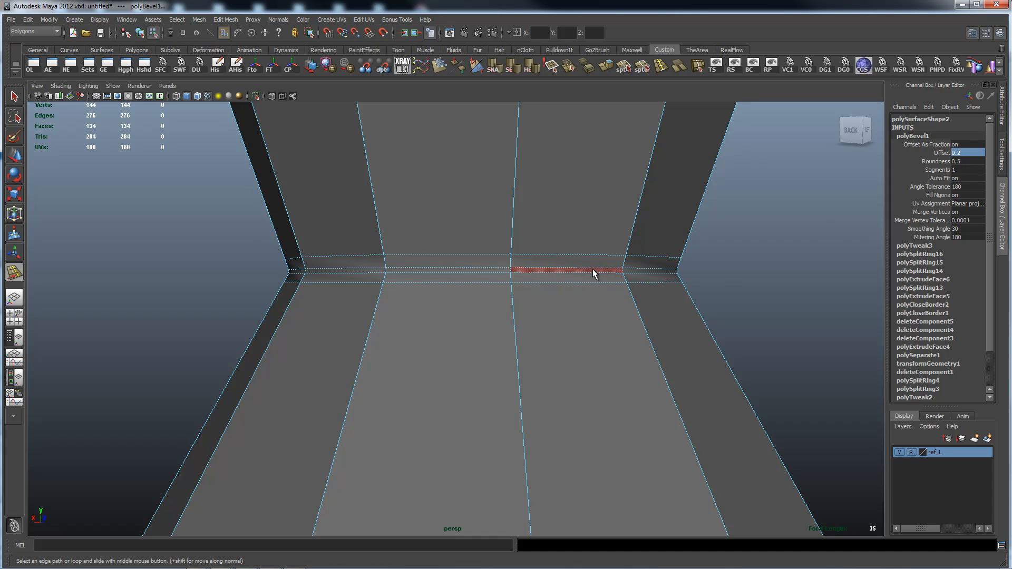
left_click(589, 270)
double_click(491, 269, "shift")
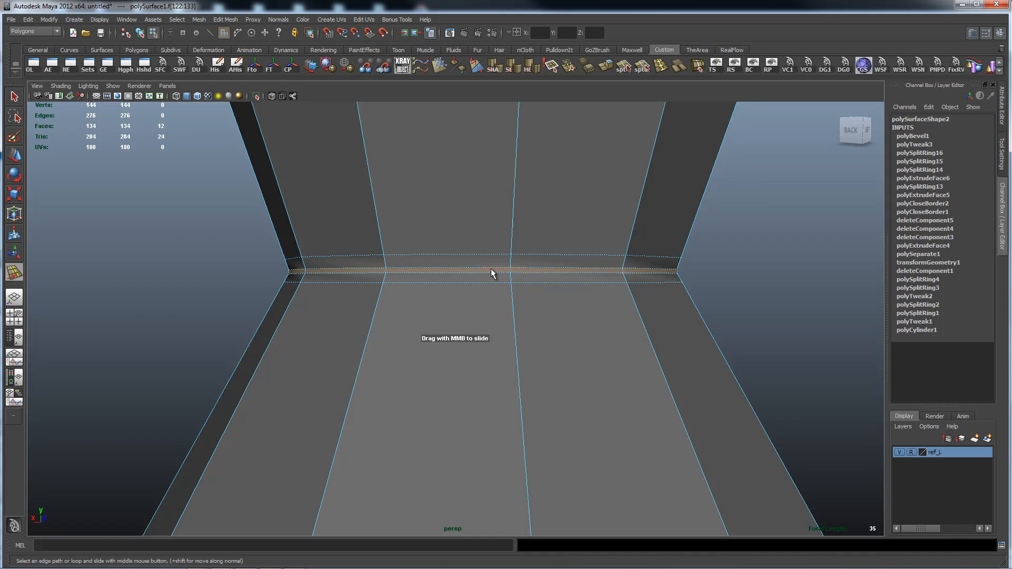
left_click_drag(595, 305, 754, 209, "alt")
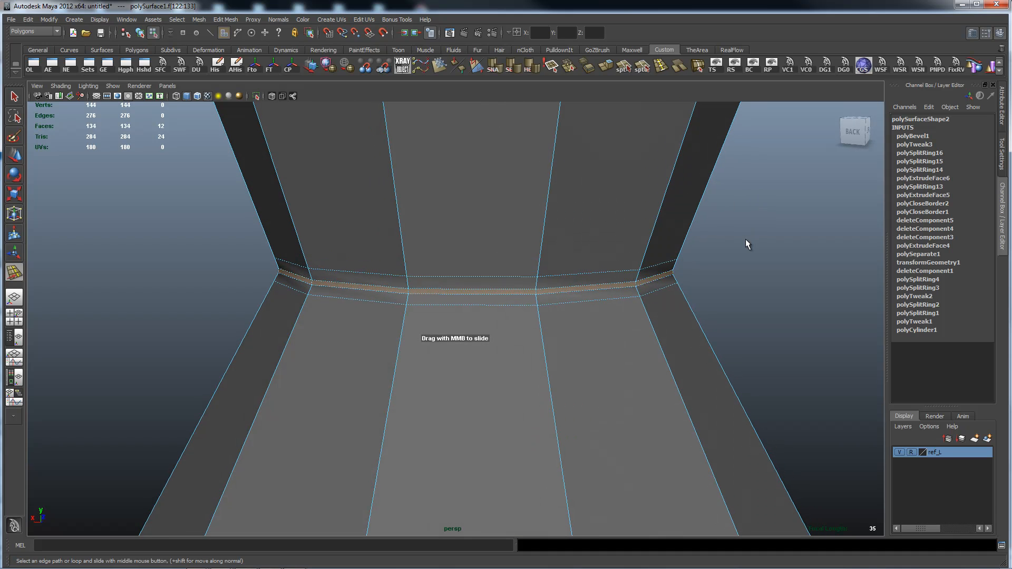
right_click(745, 240, "shift")
right_click_drag(748, 257, 748, 260, "shift")
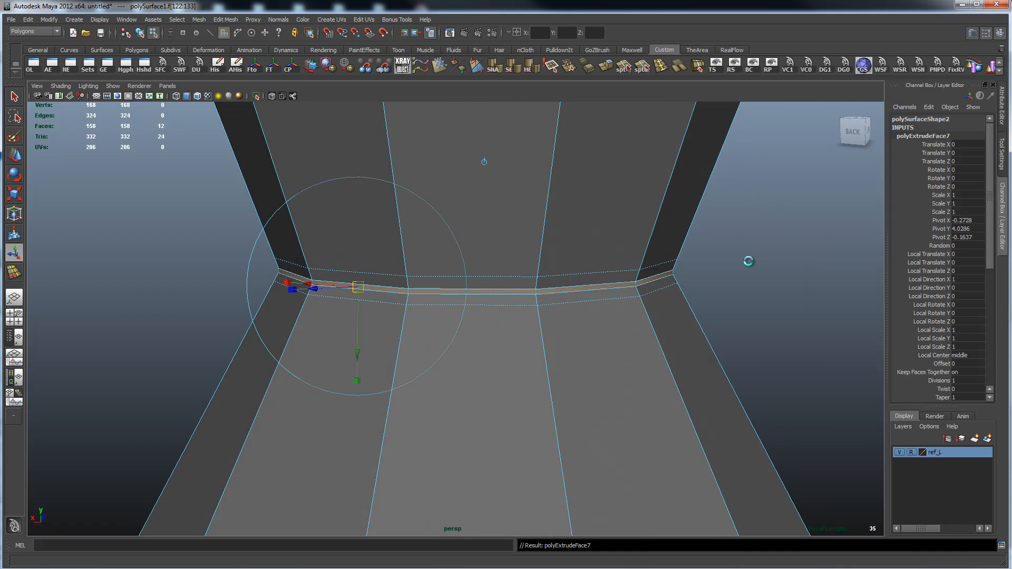
left_click_drag(526, 272, 622, 267, "alt")
right_click_drag(462, 283, 590, 286, "alt")
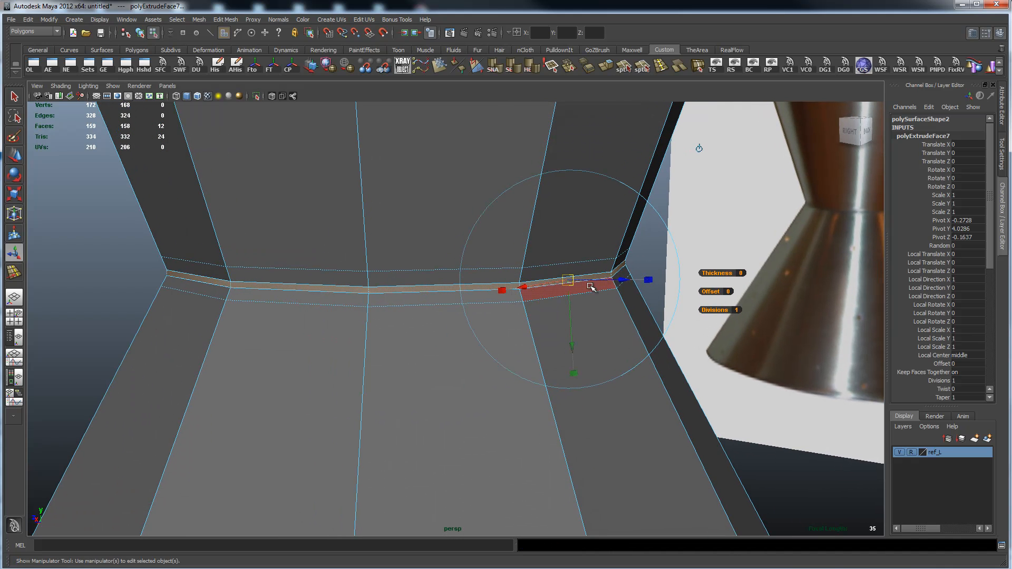
left_click_drag(621, 279, 616, 277)
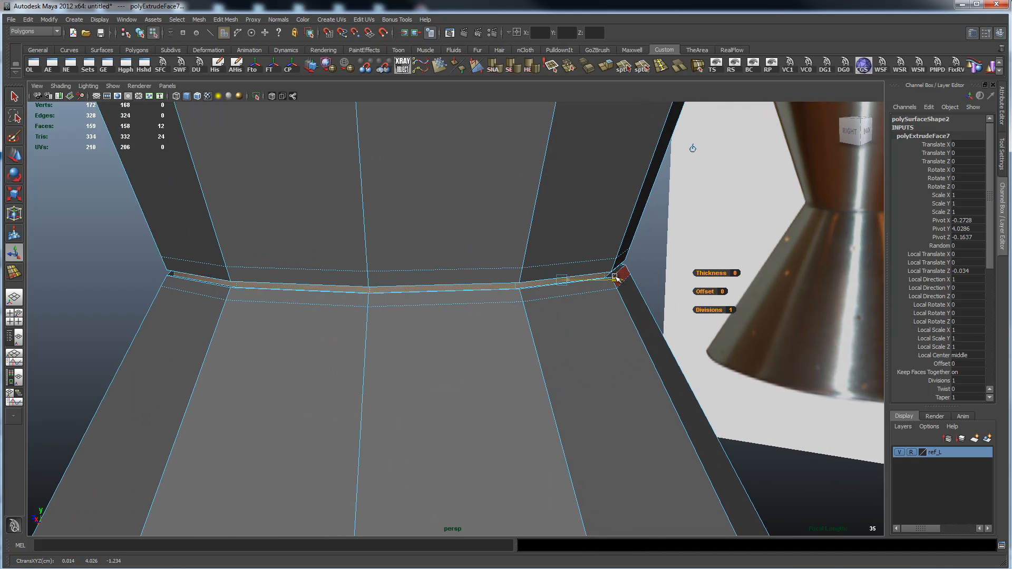
- Fine-tune the waist groove's depth in smooth mesh preview to a local Z translation of about -0.0316
key("3")
left_click_drag(594, 317, 532, 334, "alt")
right_click_drag(533, 334, 706, 332, "alt")
left_click_drag(666, 279, 670, 280)
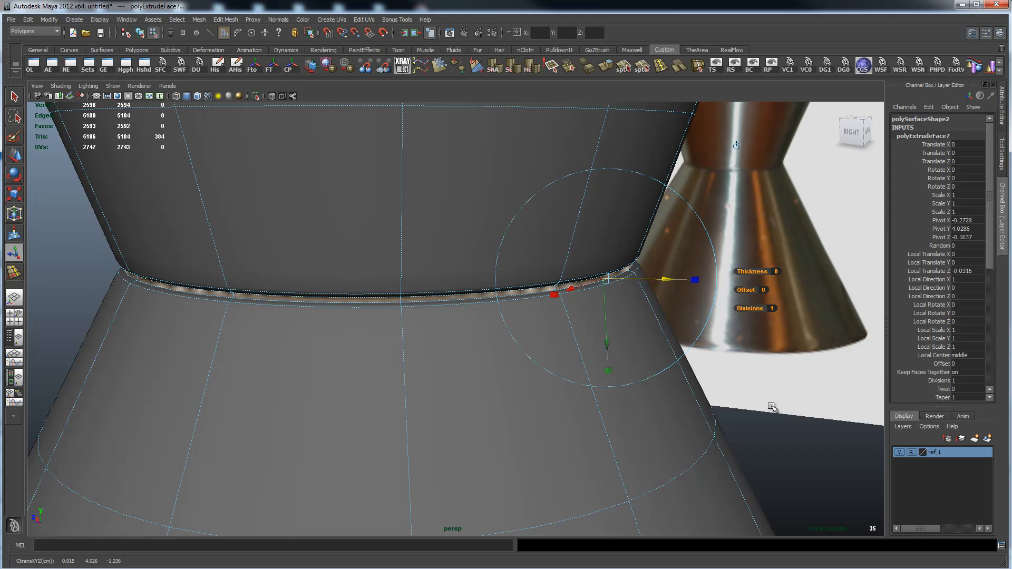
- Inspect the waist groove and the upper rim of the lamp base in smooth mesh preview
left_click(764, 442)
right_click_drag(823, 368, 574, 372, "alt")
right_click_drag(535, 365, 579, 349)
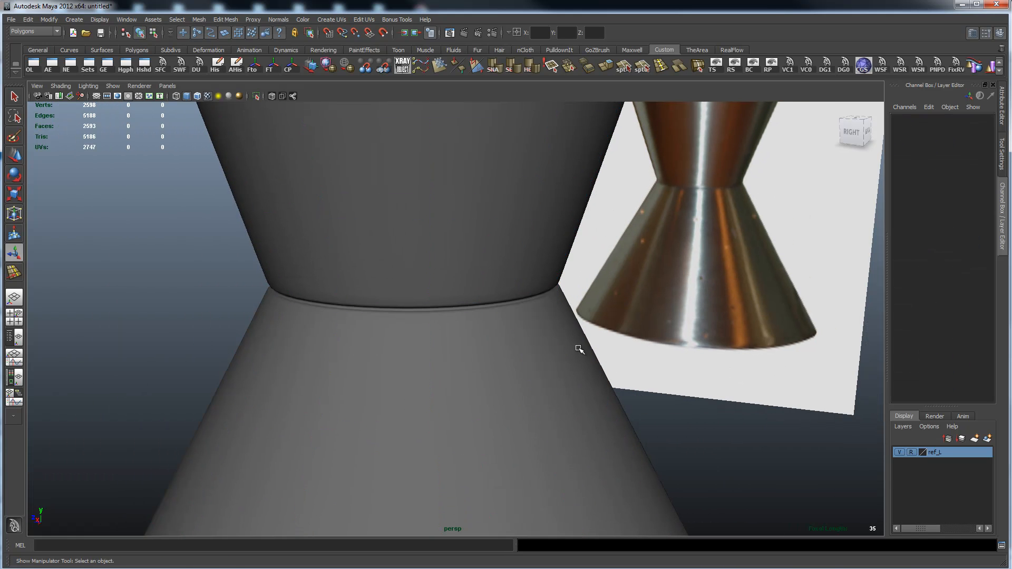
left_click(579, 349)
right_click_drag(507, 411, 571, 424, "alt")
left_click_drag(571, 424, 461, 316, "alt")
left_click_drag(474, 355, 497, 332, "alt")
right_click_drag(496, 332, 524, 338, "alt")
left_click(524, 338)
mouse_move(508, 316)
left_mouse_down("alt")
mouse_move(469, 318)
mouse_move(512, 323)
left_mouse_up("alt")
right_click_drag(513, 323, 563, 325, "alt")
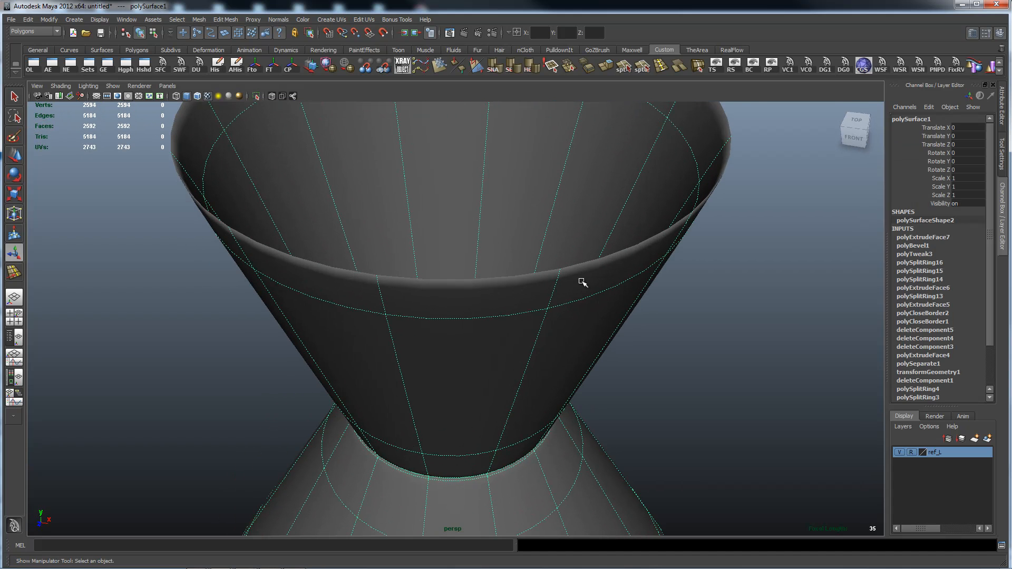
- Bevel the outer and inner edge loops of the lamp base's top rim together
key("1")
left_click_drag(582, 285, 440, 355, "alt")
right_click_drag(440, 355, 524, 356, "alt")
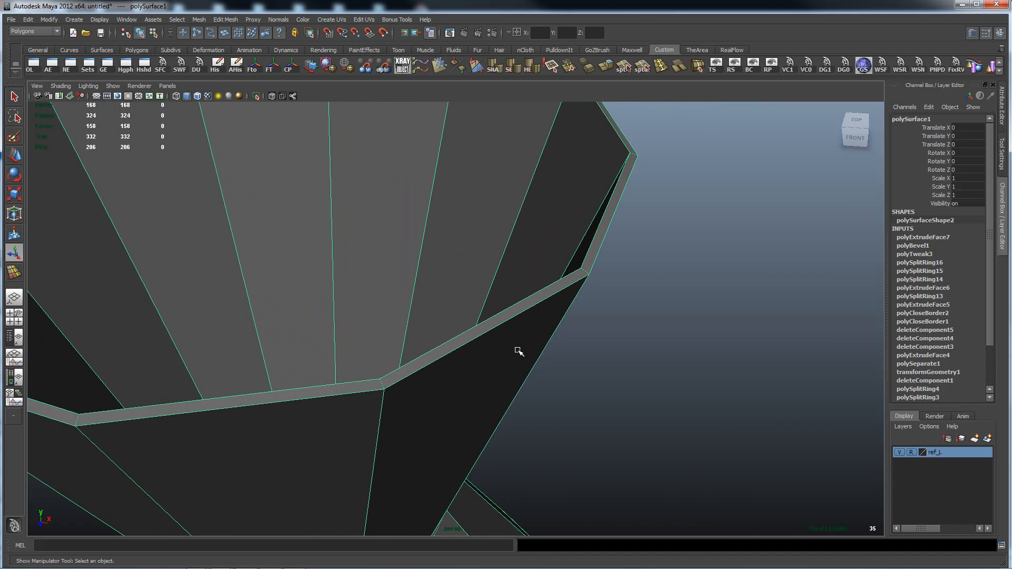
right_click_drag(509, 319, 510, 318)
left_click(510, 318)
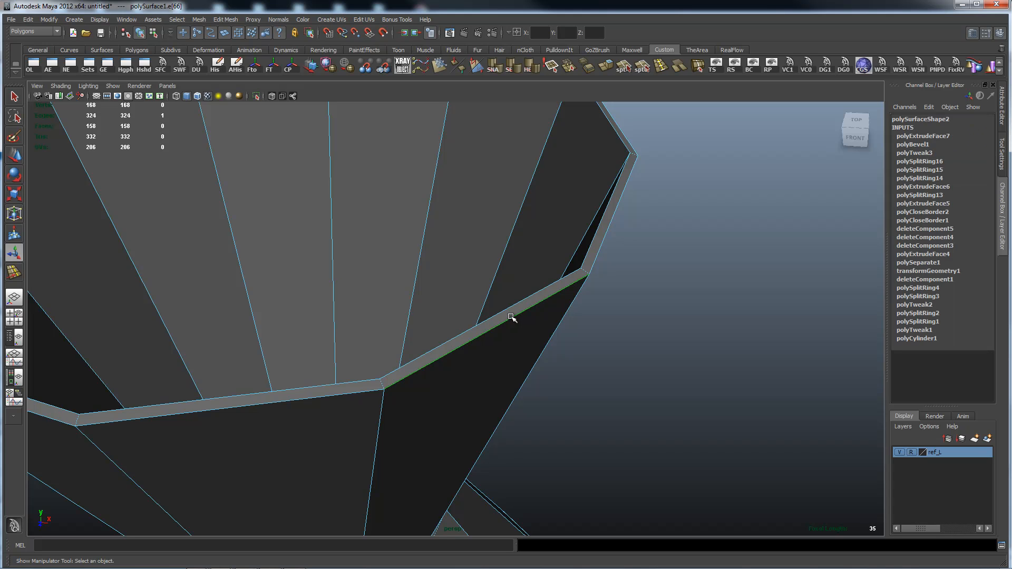
double_click(360, 392)
right_click_drag(681, 362, 530, 308, "alt")
left_click_drag(246, 383, 293, 382, "alt")
right_click_drag(294, 383, 624, 334, "alt")
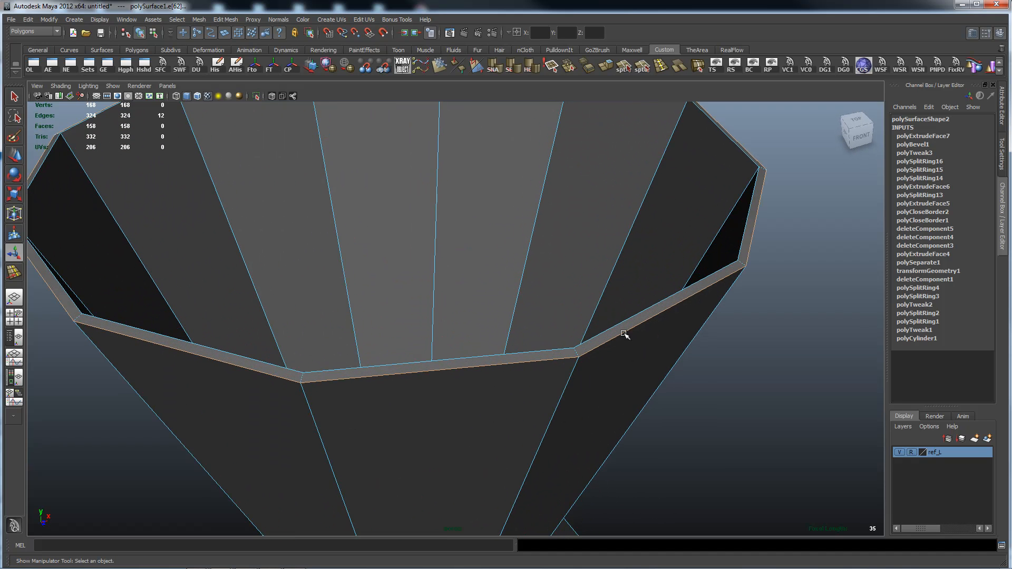
double_click(609, 331, "shift")
right_click_drag(701, 240, 711, 305, "alt")
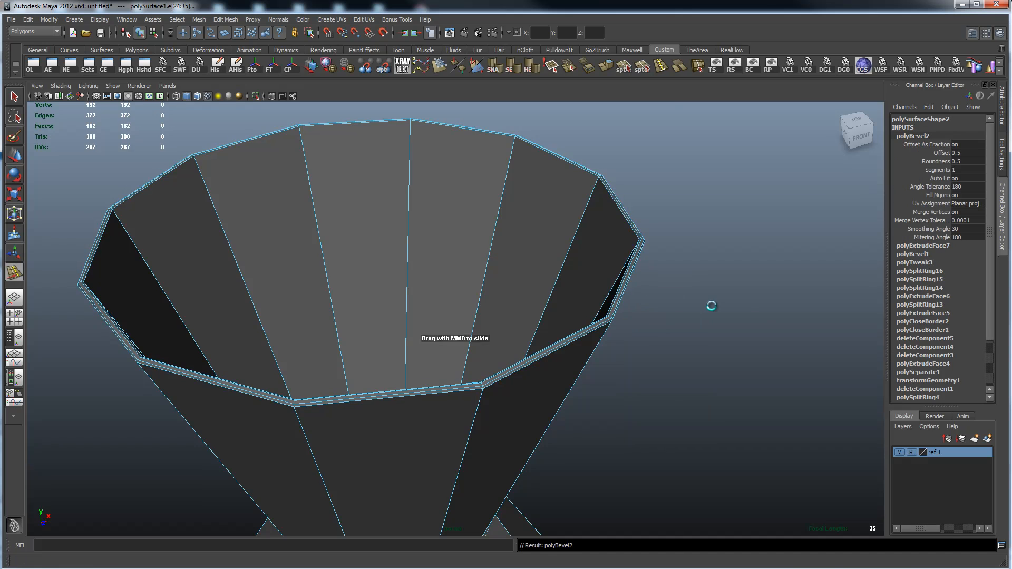
- Check the beveled rim in smooth mesh preview and set the rim bevel's segments to 2
right_click_drag(407, 317, 531, 316, "alt")
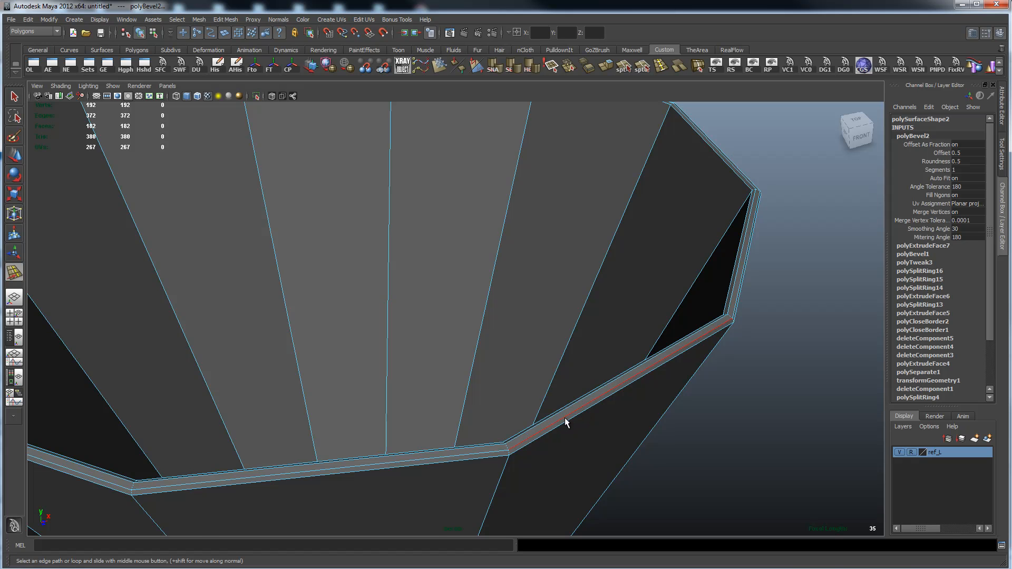
right_click_drag(793, 368, 726, 368, "alt")
key("3")
left_click_drag(686, 354, 730, 317, "alt")
middle_click_drag(730, 316, 641, 312, "alt")
left_click_drag(641, 312, 666, 321, "alt")
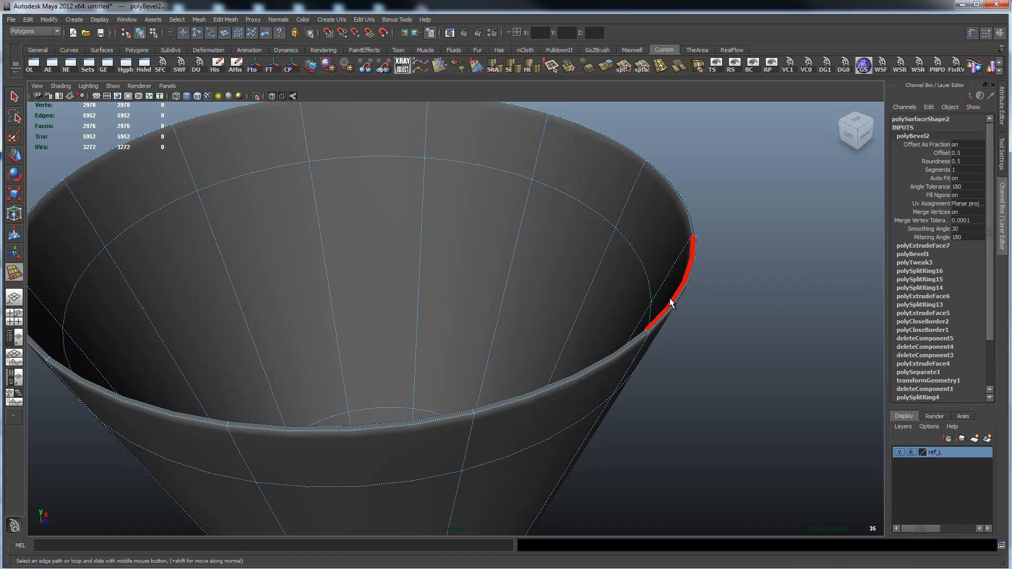
key("1")
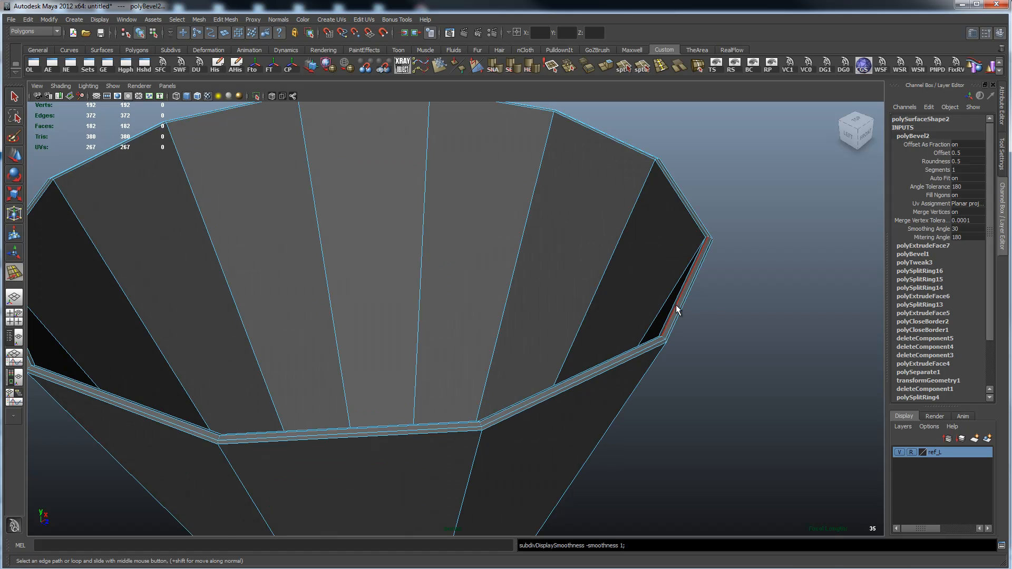
right_click_drag(676, 305, 694, 295)
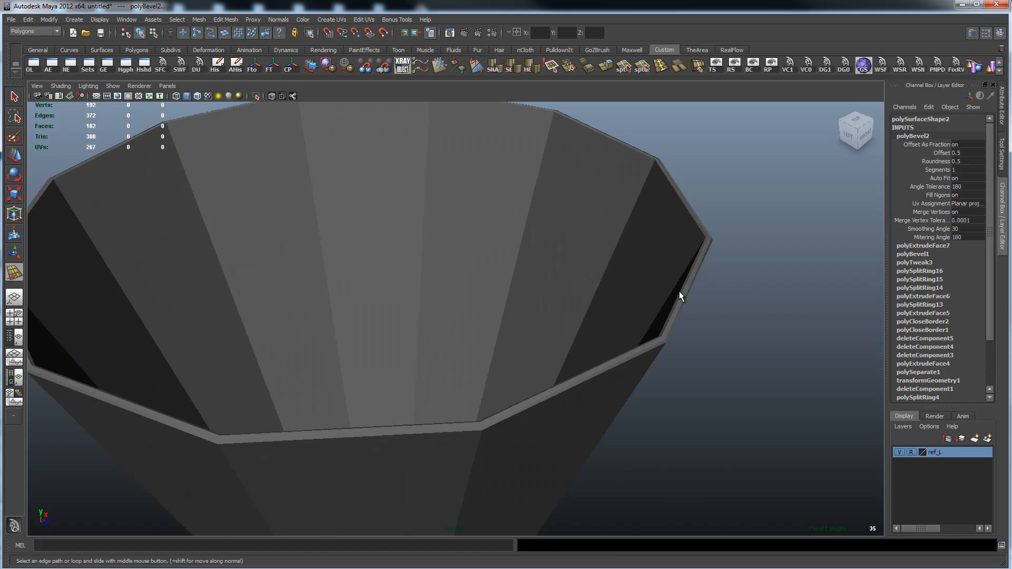
left_click(913, 237)
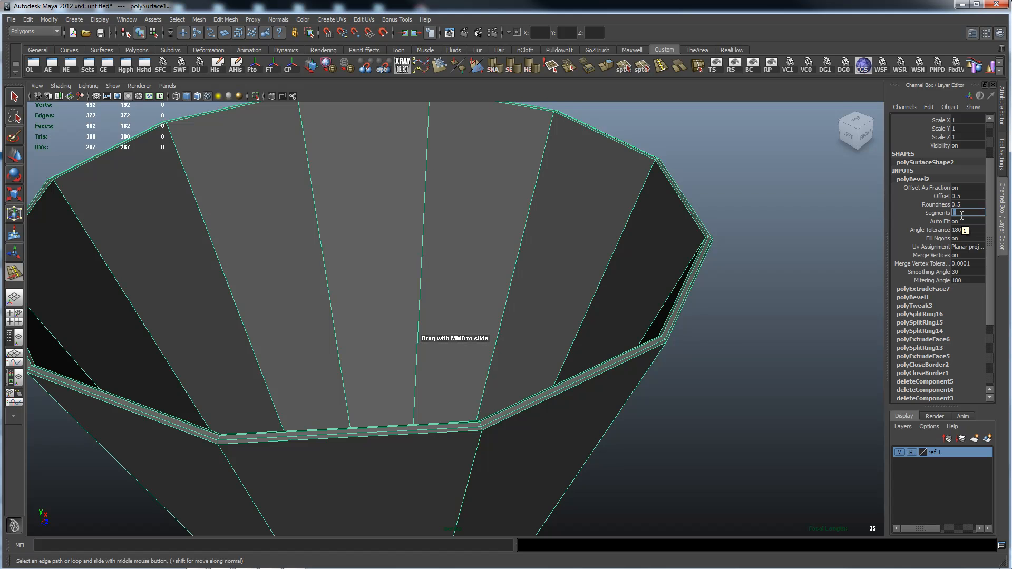
key("Return")
- Inspect the corners of the two-segment bevel on the lamp base's top rim up close
left_click_drag(670, 298, 752, 335, "alt")
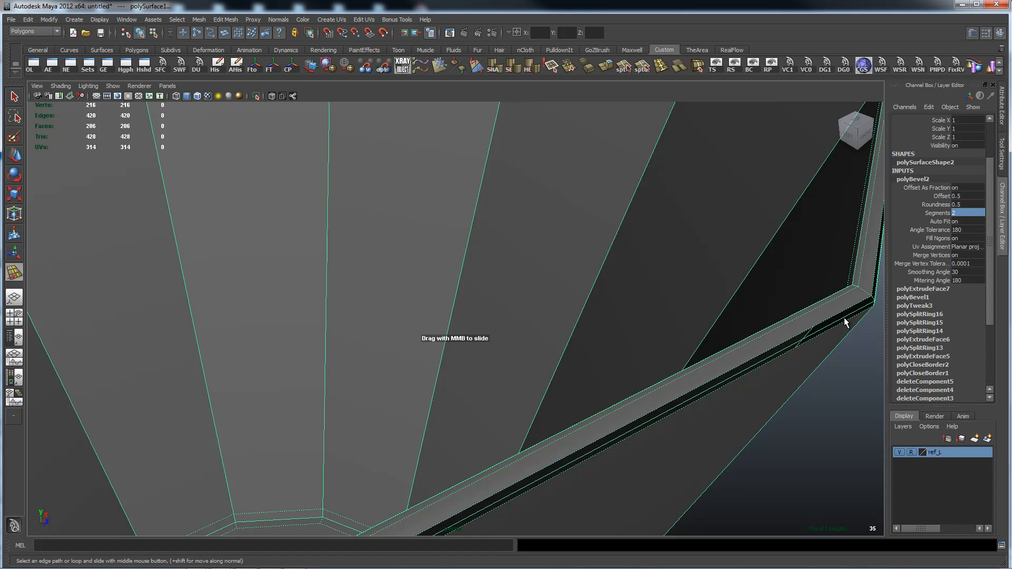
left_click_drag(839, 311, 845, 312, "alt")
right_click_drag(845, 383, 611, 356, "alt")
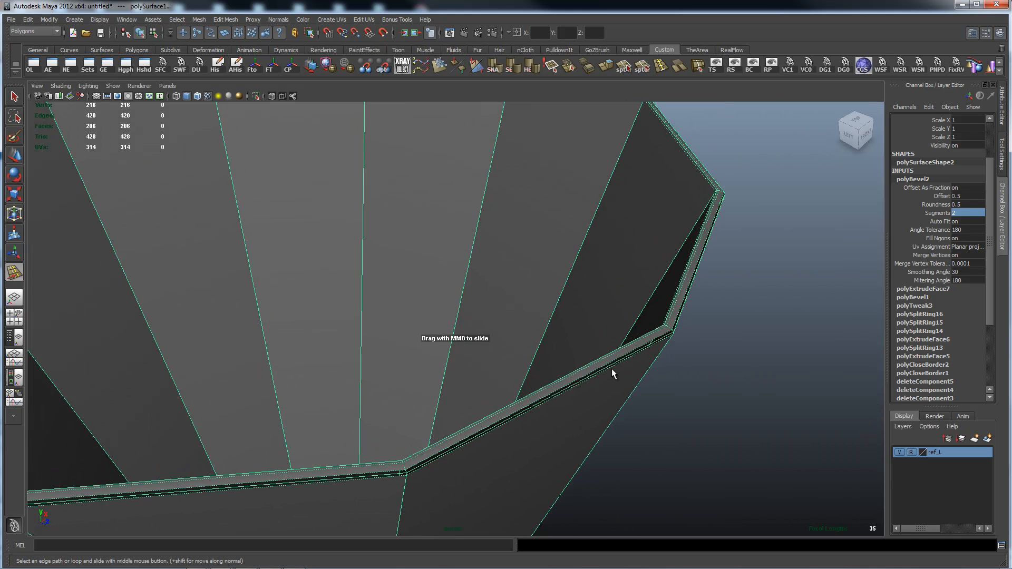
middle_click_drag(558, 381, 640, 279, "alt")
right_click_drag(378, 330, 473, 337, "alt")
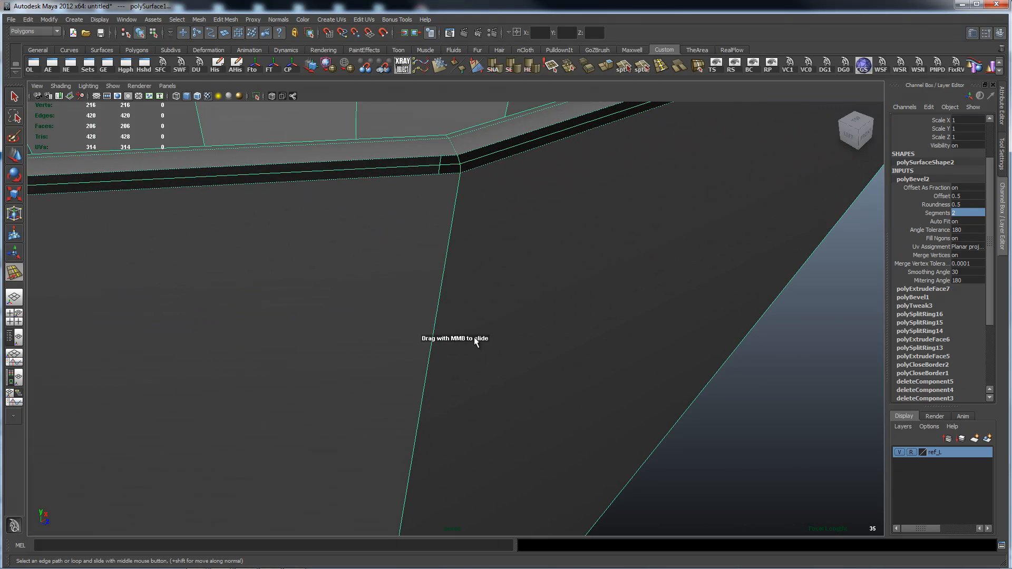
middle_click_drag(488, 197, 471, 363, "alt")
right_click_drag(378, 363, 409, 380, "alt")
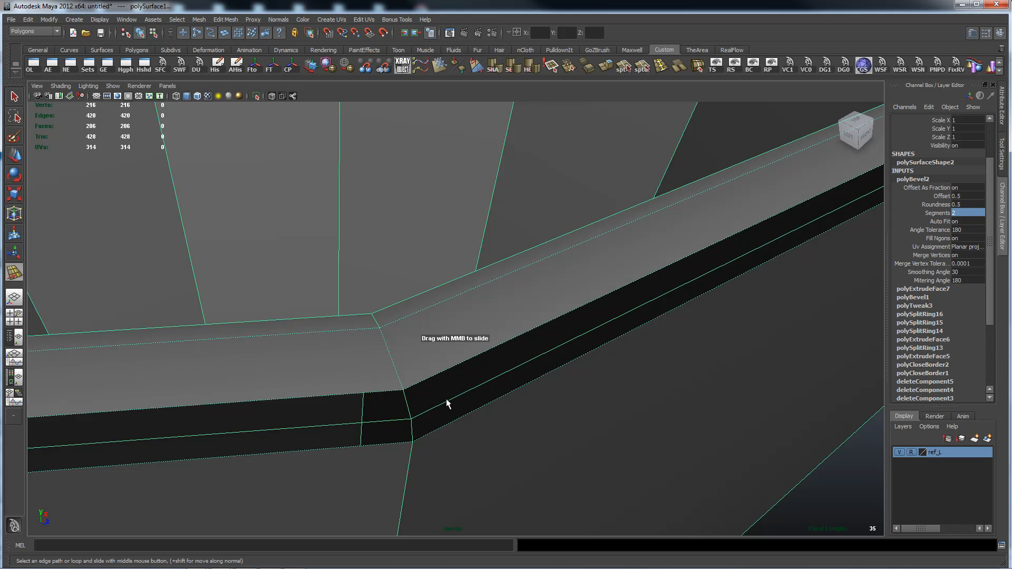
- Check the individual dark bevel faces on the outer side of the rim in face mode, then return to object mode
right_click_drag(499, 375, 497, 377)
left_click(497, 377)
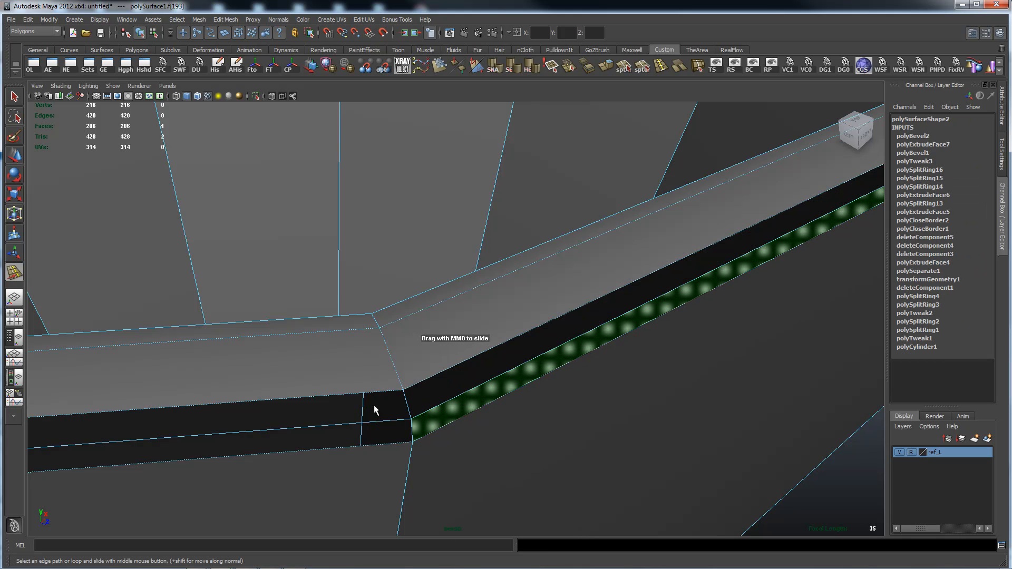
left_click(364, 434)
left_click(472, 380)
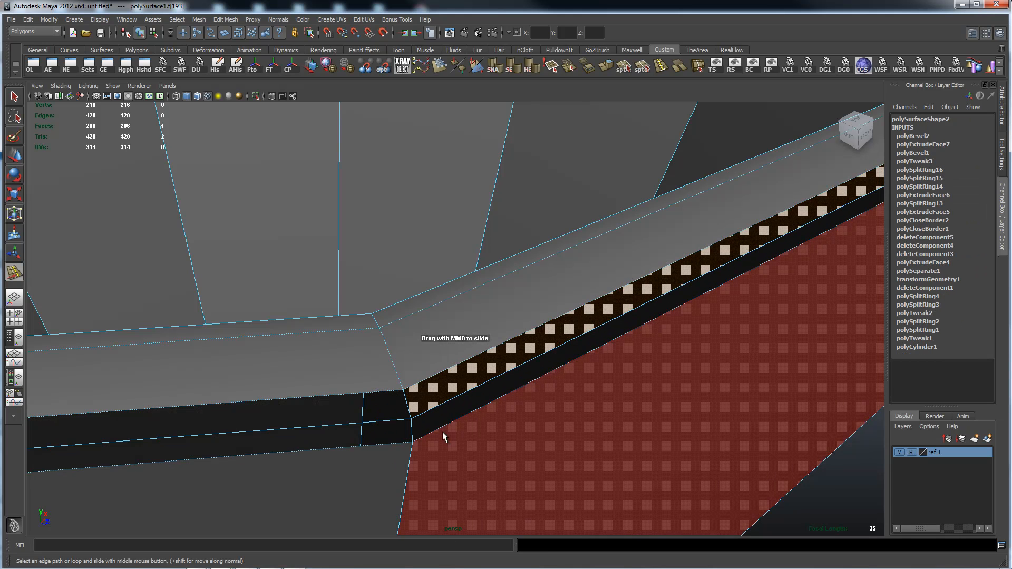
right_click_drag(498, 364, 540, 359)
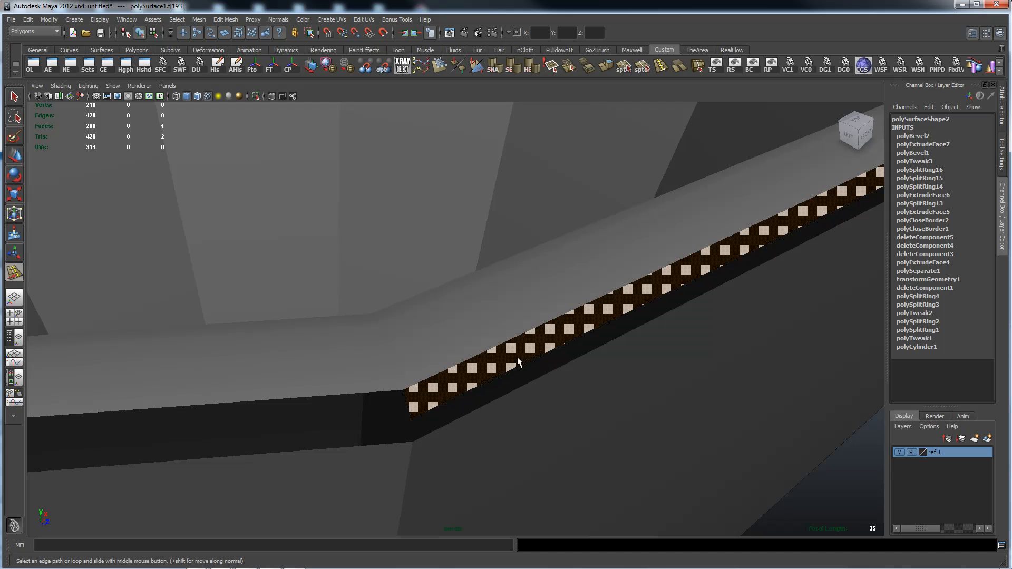
left_click(526, 340)
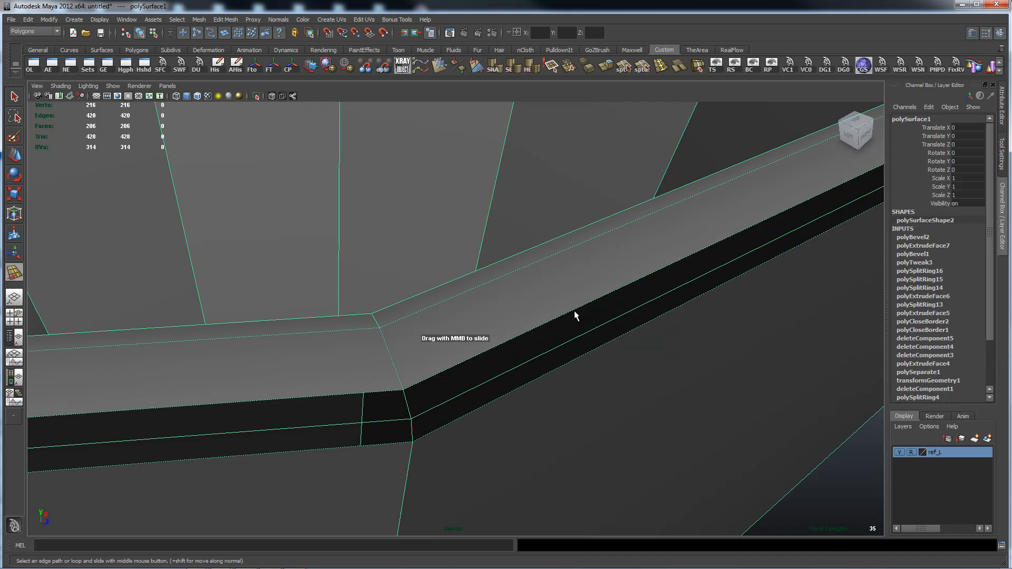
- Assign the existing lambert1 material to the lamp base and check the rim's shading with the object deselected
right_click(567, 280)
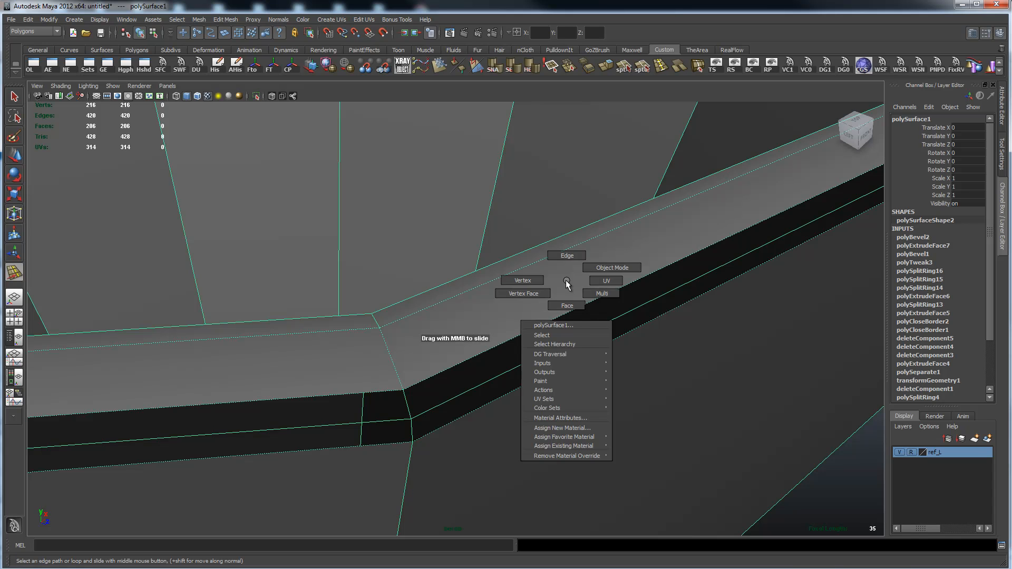
mouse_move(581, 445)
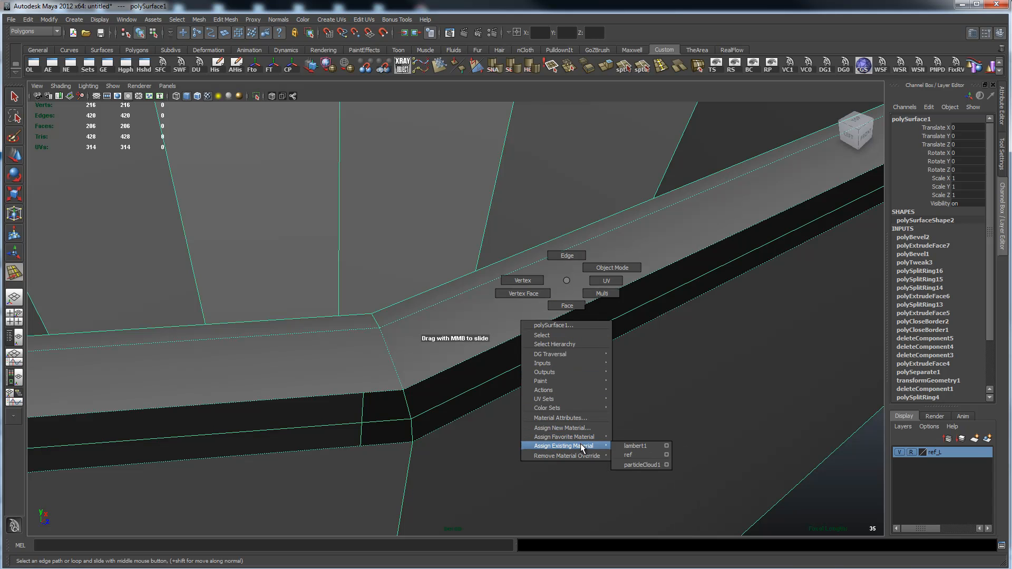
left_click(651, 446)
mouse_move(701, 352)
left_mouse_down("alt")
mouse_move(574, 343)
mouse_move(715, 353)
left_mouse_up("alt")
left_click(715, 353)
left_click_drag(593, 331, 621, 323, "alt")
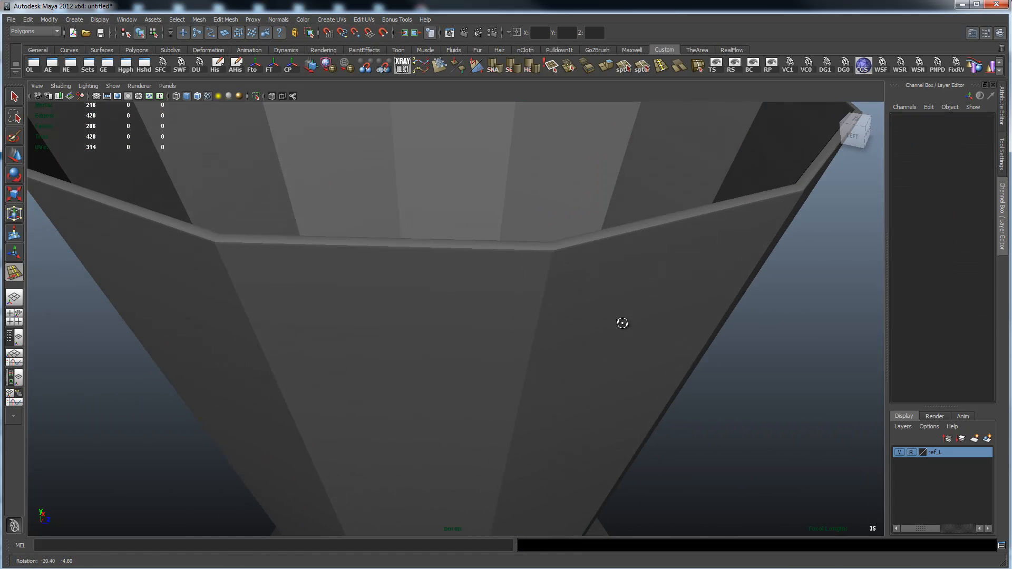
- Inspect the re-shaded rim and upper cone of the lamp base with and without its wireframe
left_click(626, 337)
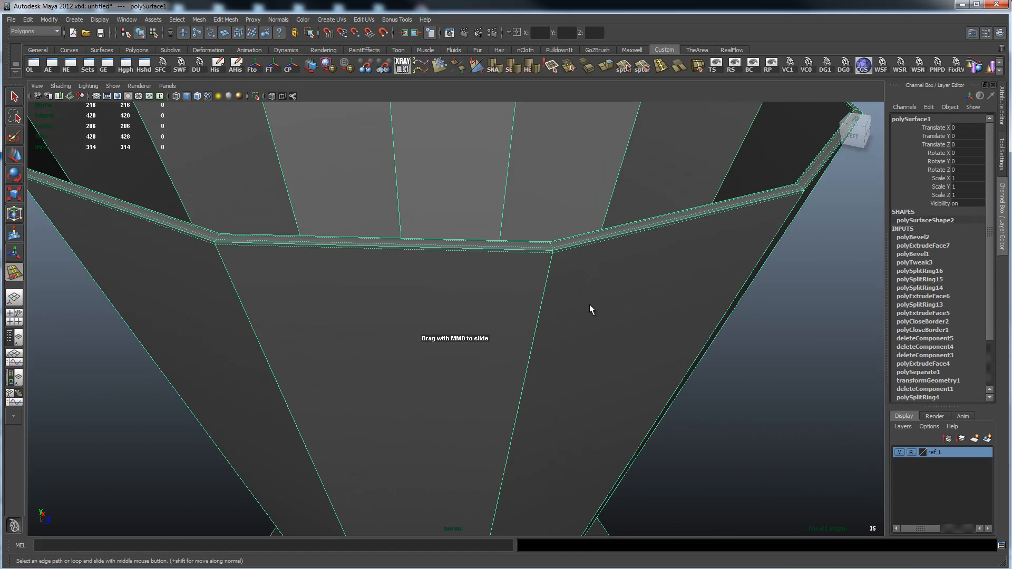
right_click_drag(458, 318, 501, 318, "alt")
middle_click_drag(501, 319, 470, 357, "alt")
right_click_drag(470, 357, 499, 365, "alt")
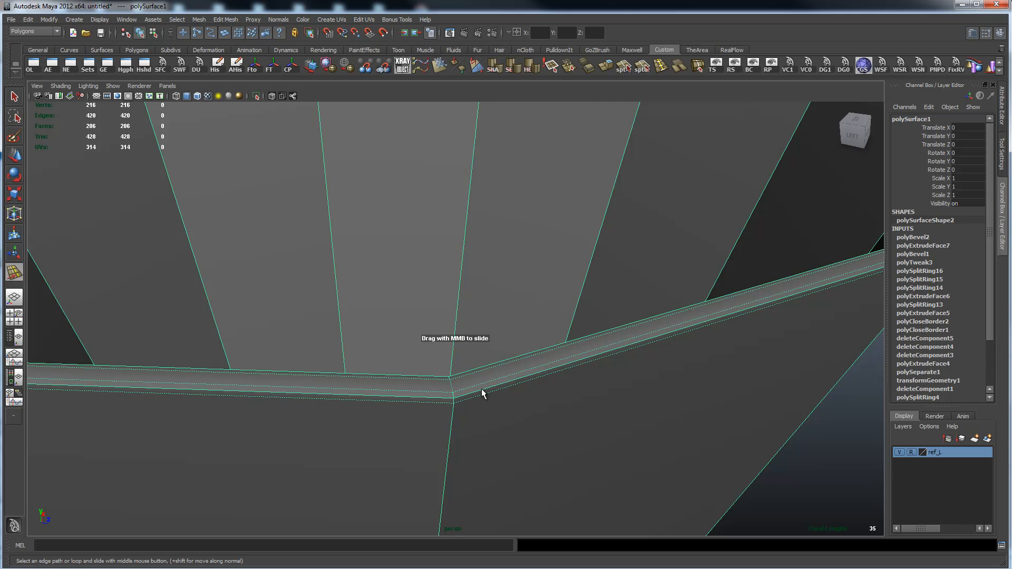
right_click_drag(803, 349, 643, 343, "alt")
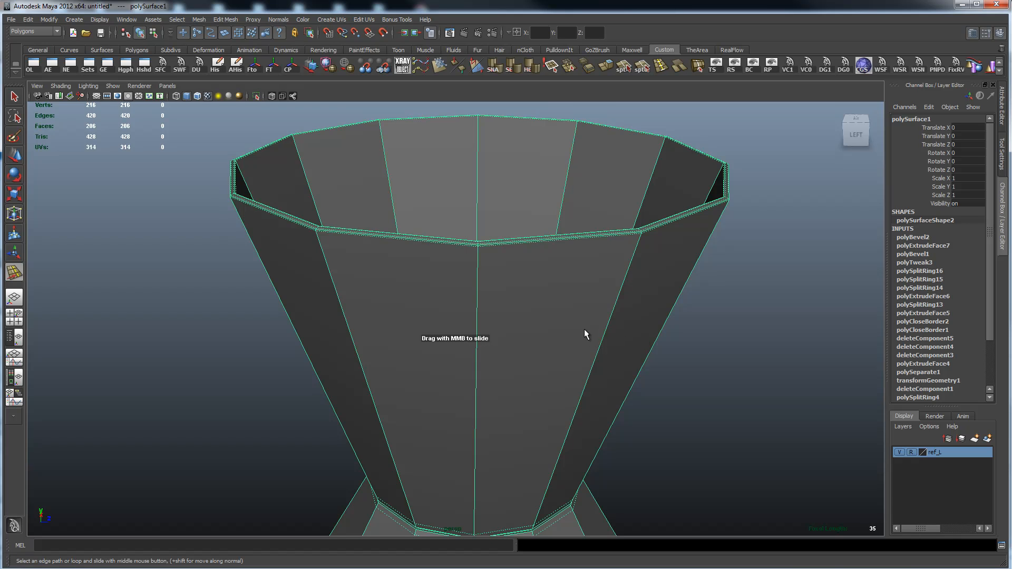
left_click_drag(699, 295, 597, 281, "alt")
left_click(735, 284)
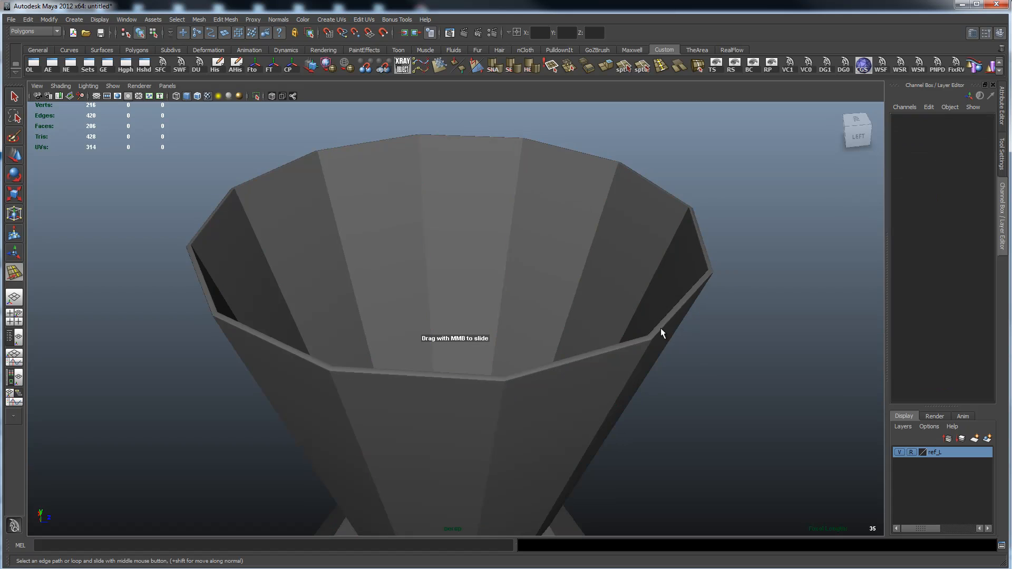
left_click(573, 359)
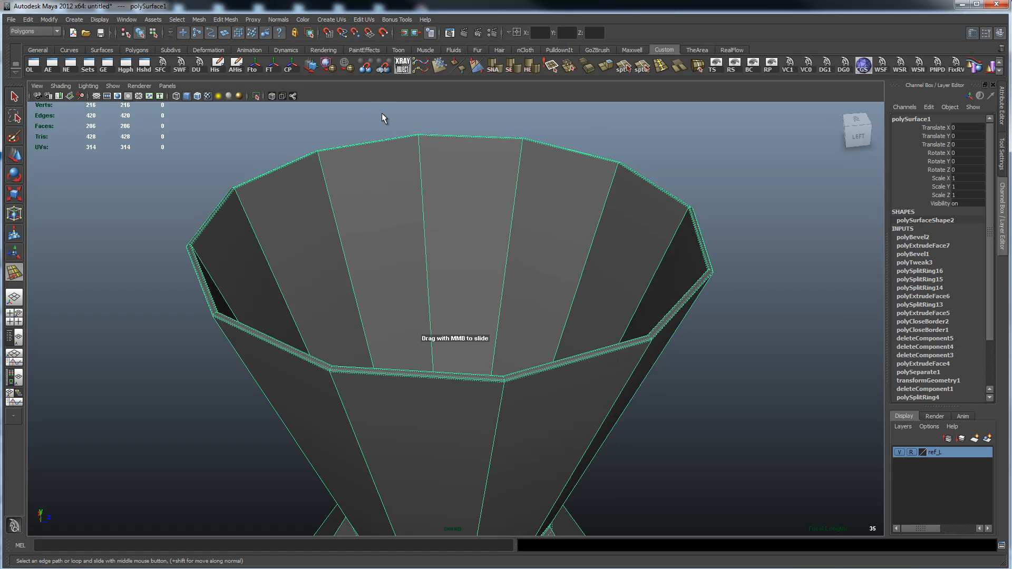
- Apply Soften/Harden Edge to the edge normals of the whole lamp base
key("space")
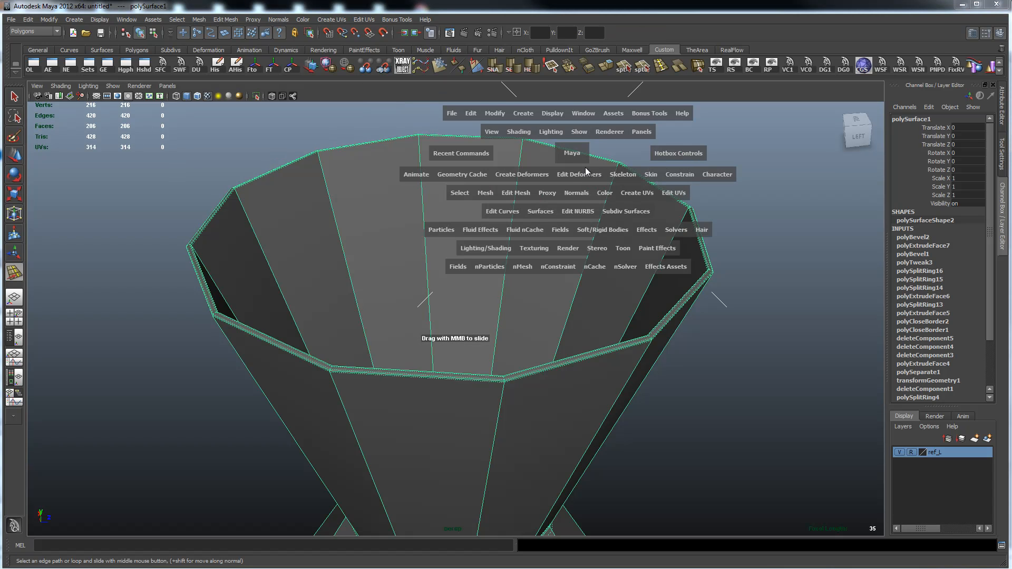
left_click(577, 193)
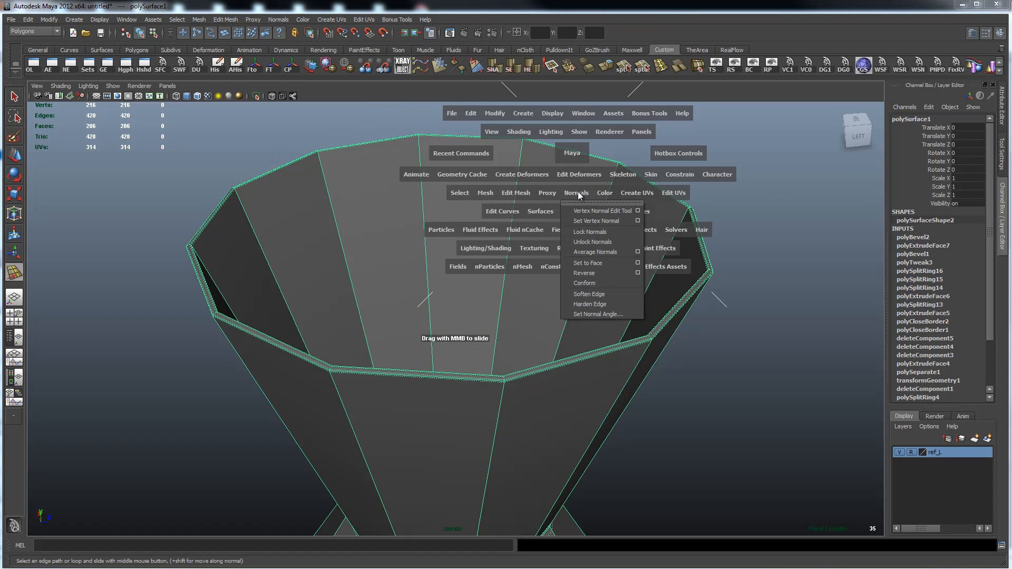
left_click(578, 194)
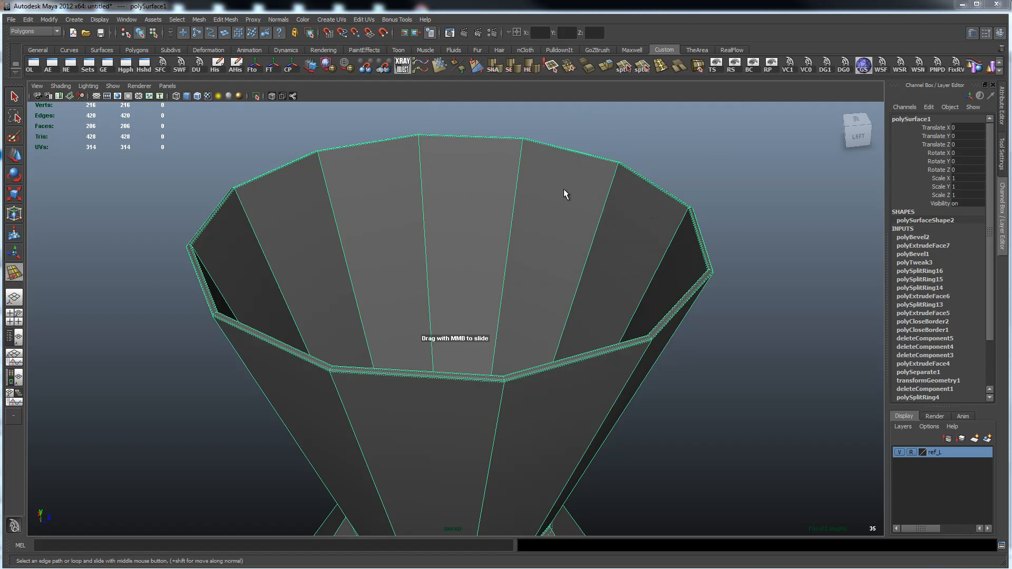
key("space")
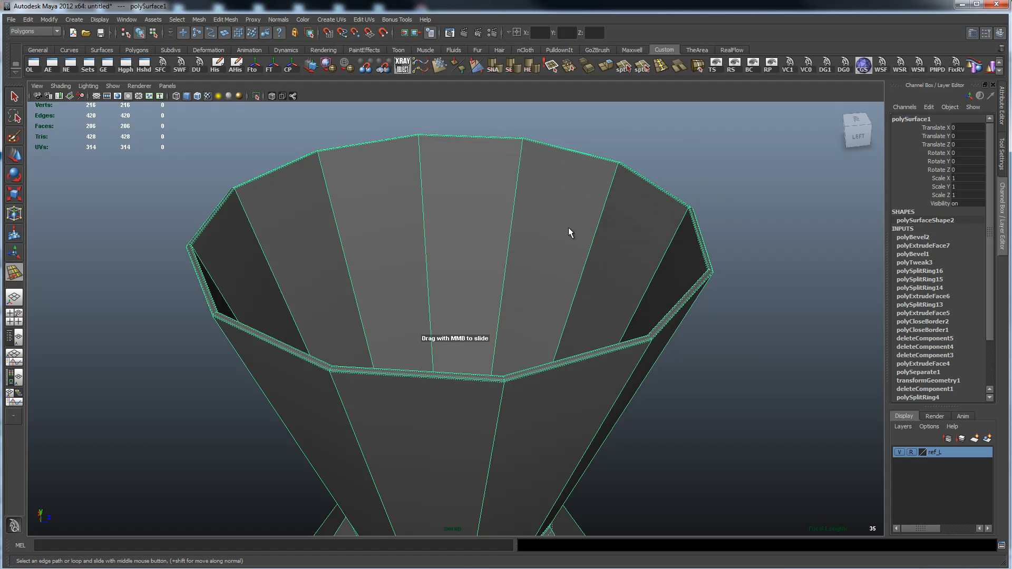
right_click(576, 226, "shift")
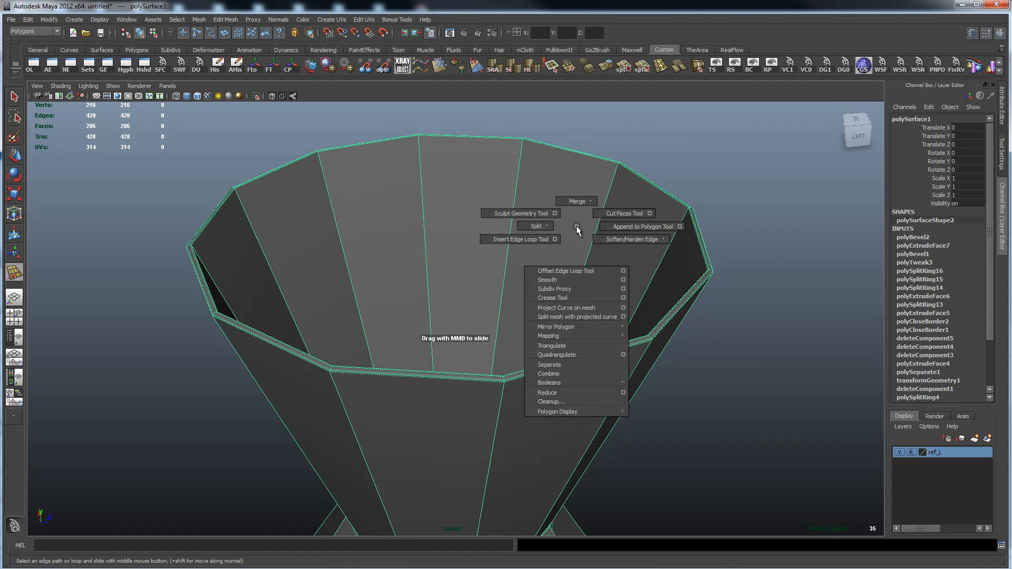
right_click_drag(578, 229, 638, 249, "shift")
left_click(642, 68)
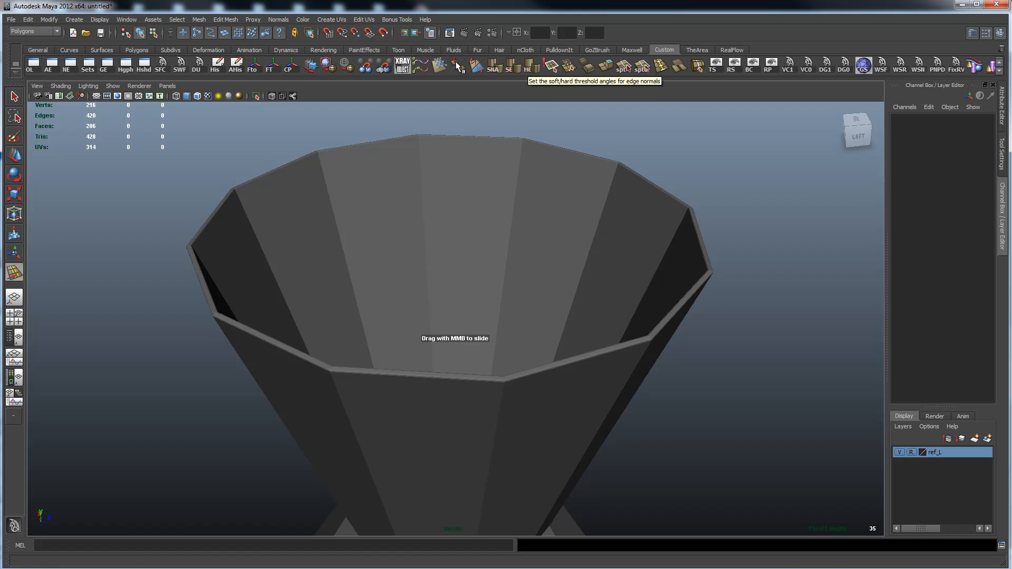
left_click(199, 20)
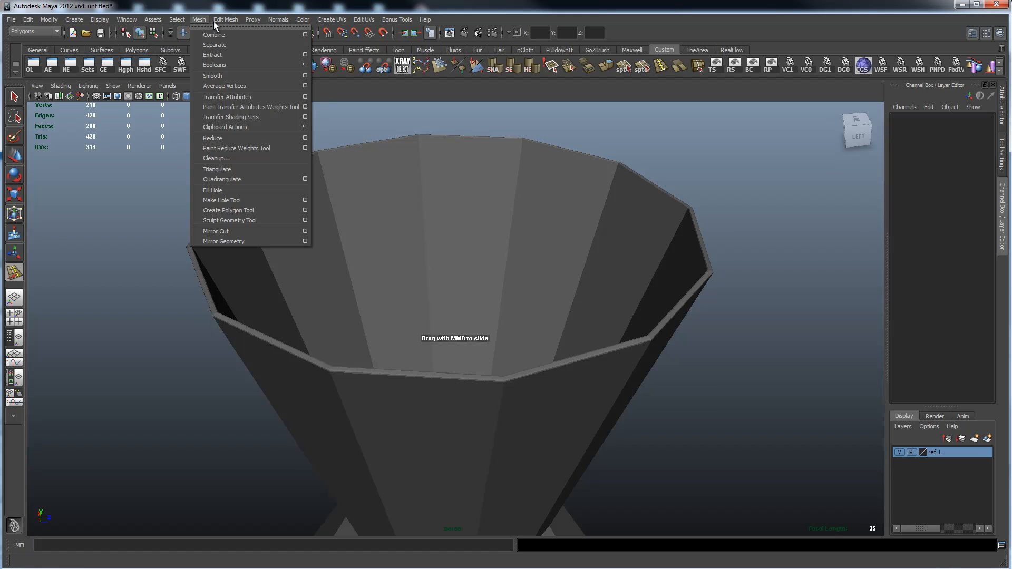
left_click(217, 18)
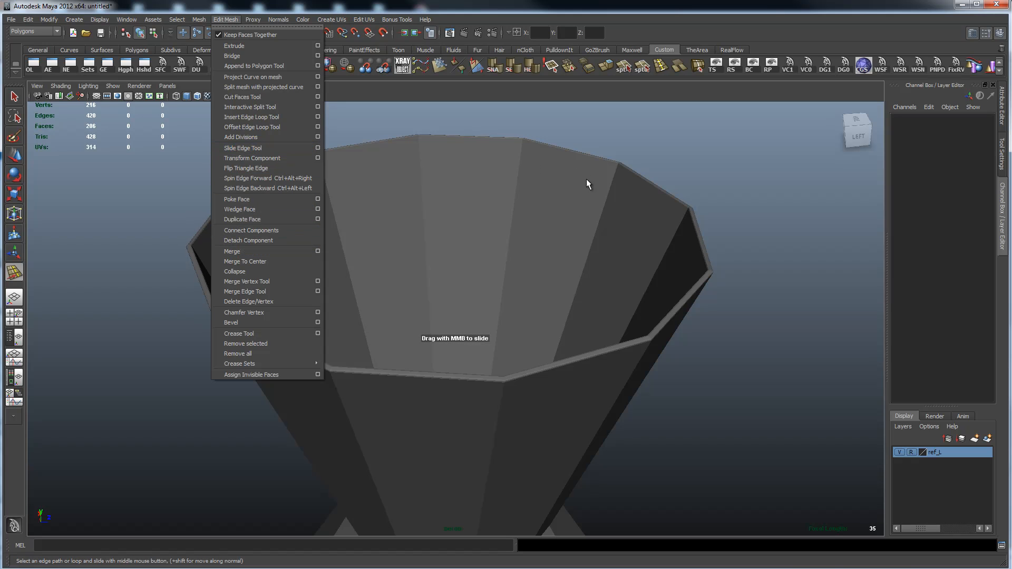
left_click(593, 146)
- Examine the beveled rim and the upper cone of the lamp base in smooth mesh preview
left_click_drag(606, 186, 535, 242, "alt")
left_click(535, 240)
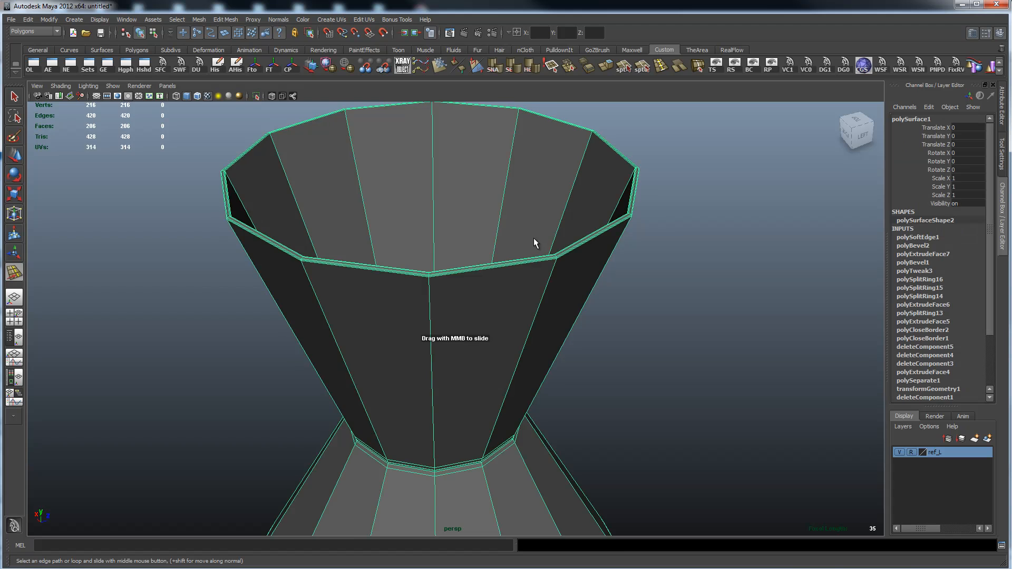
key("3")
right_click_drag(688, 244, 679, 225, "alt")
left_click_drag(678, 238, 672, 231, "alt")
right_click_drag(672, 231, 734, 270, "alt")
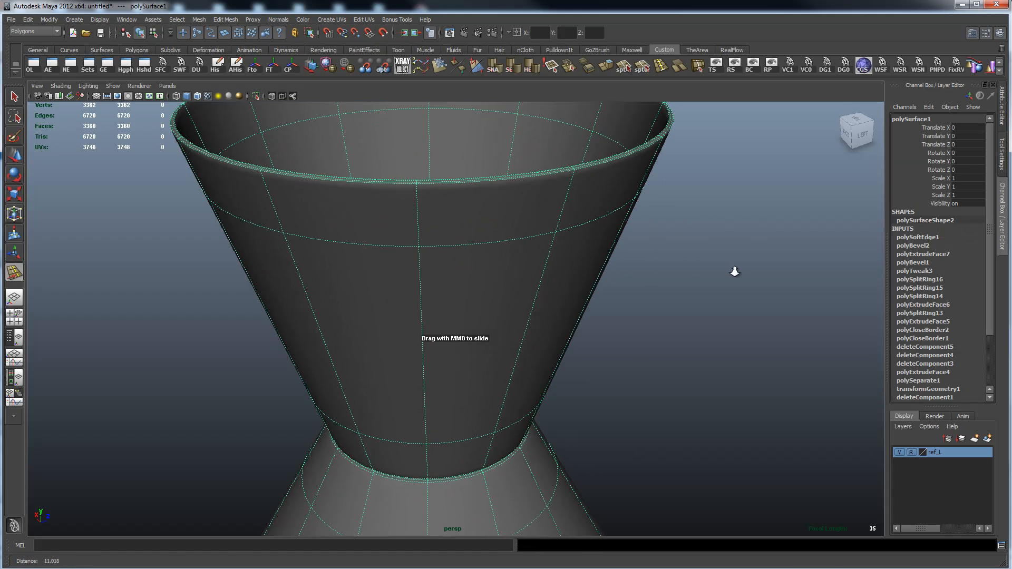
left_click(680, 239)
left_click_drag(625, 226, 563, 216, "alt")
right_click_drag(562, 216, 664, 303, "alt")
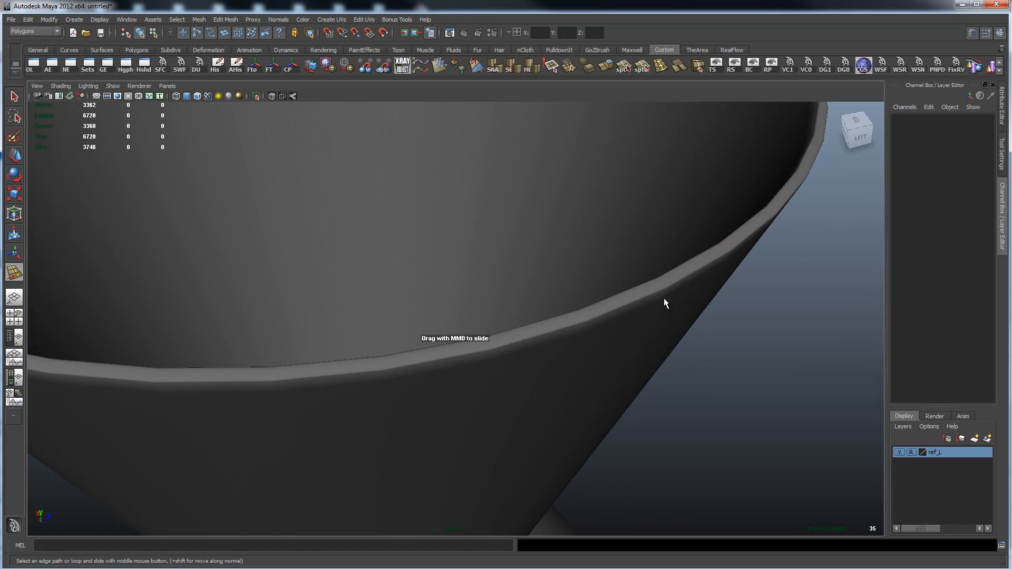
left_click(635, 329)
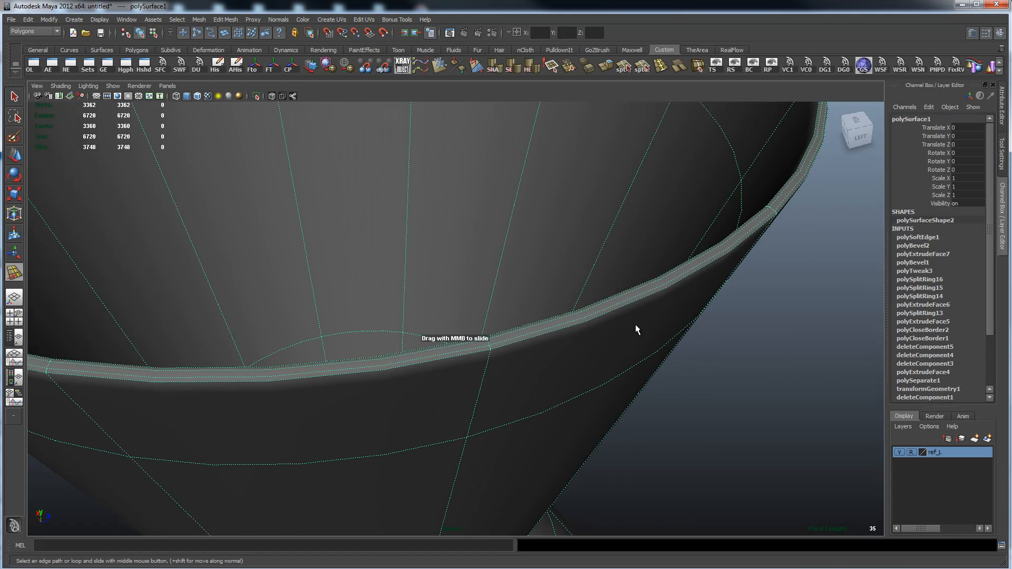
right_click_drag(778, 299, 553, 295, "alt")
left_click_drag(554, 295, 568, 266, "alt")
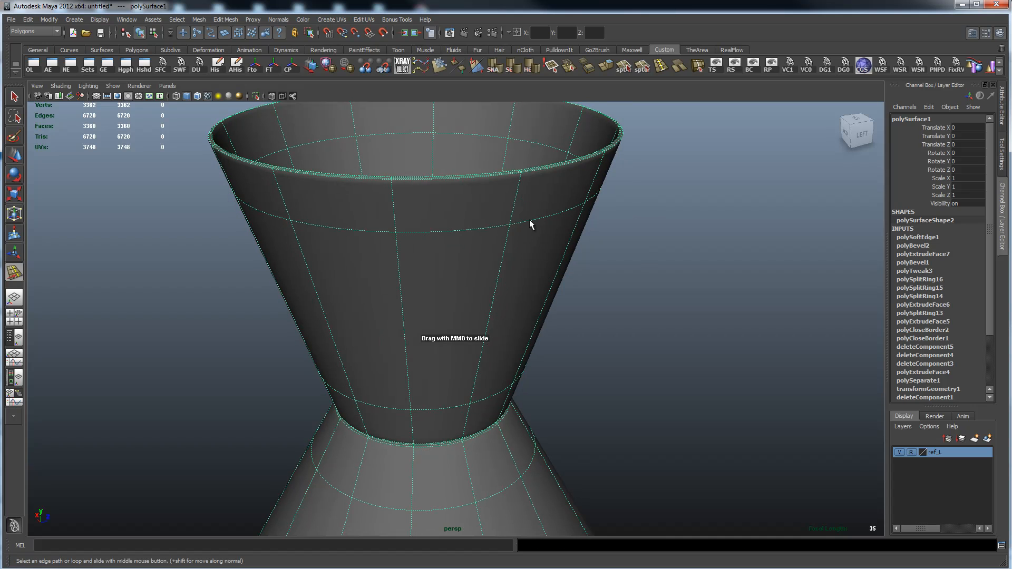
- Return the lamp base to its unsmoothed display and examine the upper cone and waist from the side
key("1")
right_click_drag(463, 210, 515, 180, "alt")
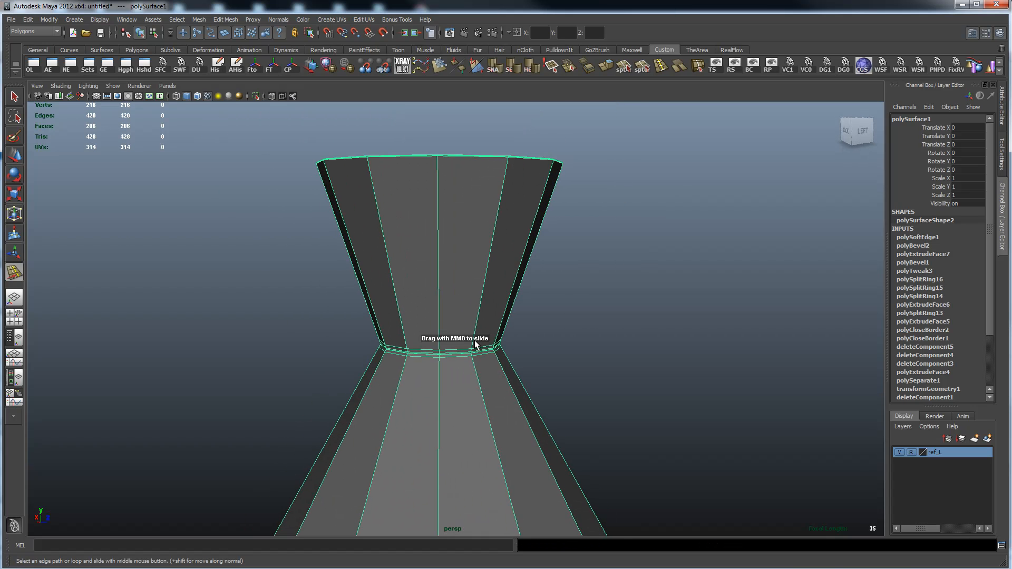
left_click_drag(538, 198, 485, 265, "alt")
left_click(586, 233)
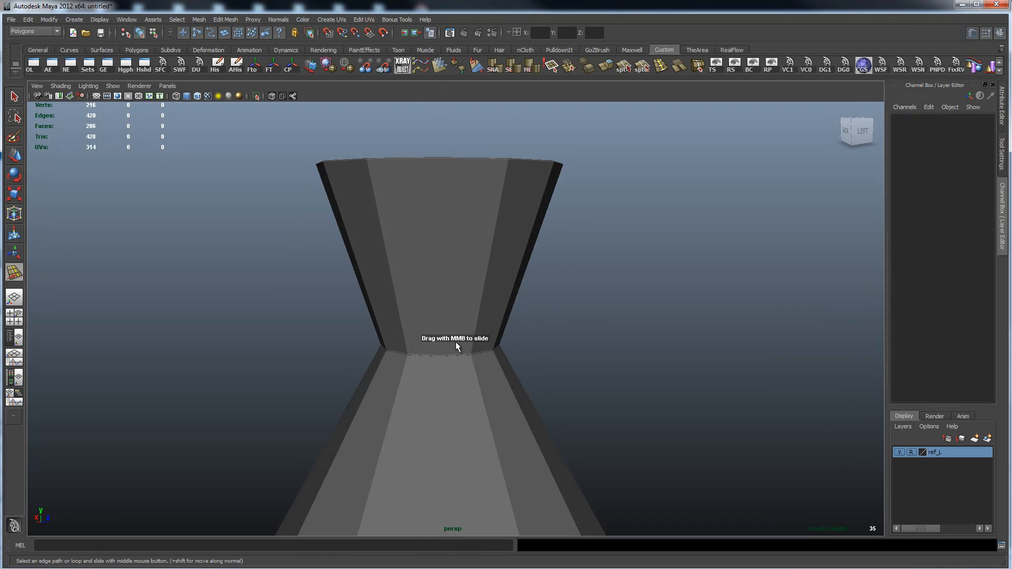
right_click_drag(438, 273, 460, 204, "alt")
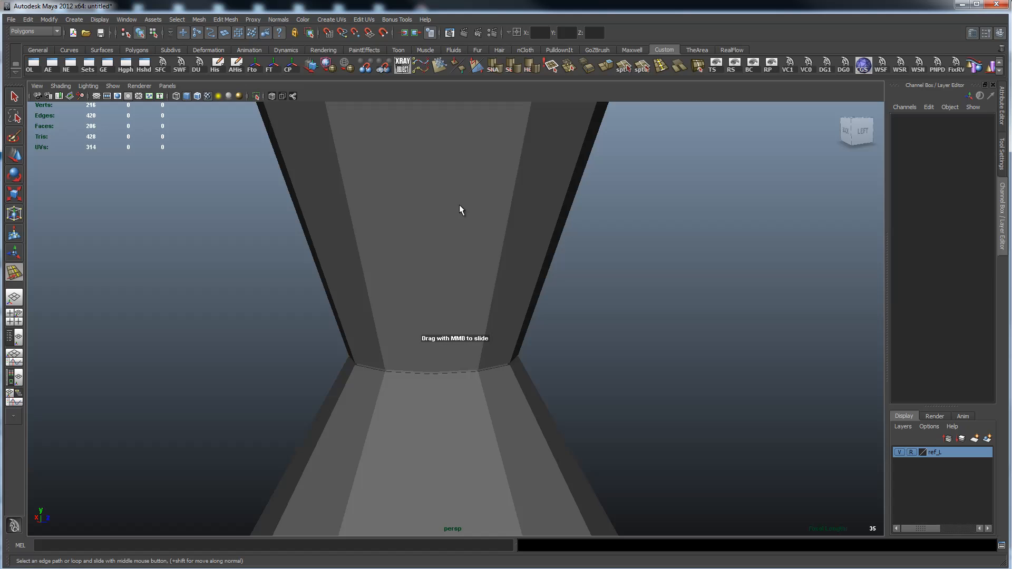
left_click(507, 217)
left_click_drag(510, 221, 537, 216, "alt")
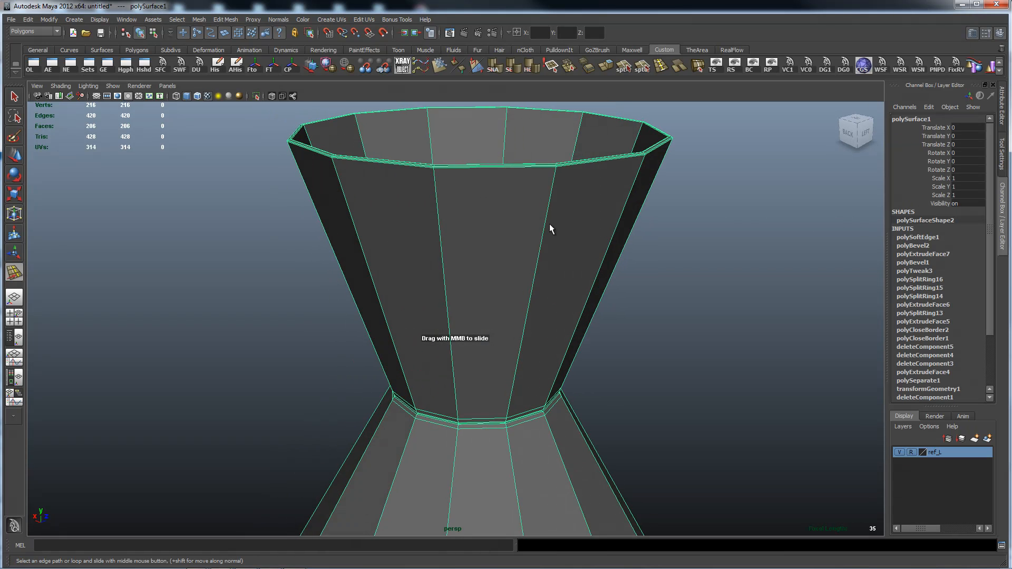
- Insert three evenly spaced edge loops around the lamp base's upper cone, using Insert Edge Loop with multiple edge loops
right_click(550, 225)
right_click_drag(556, 201, 555, 203)
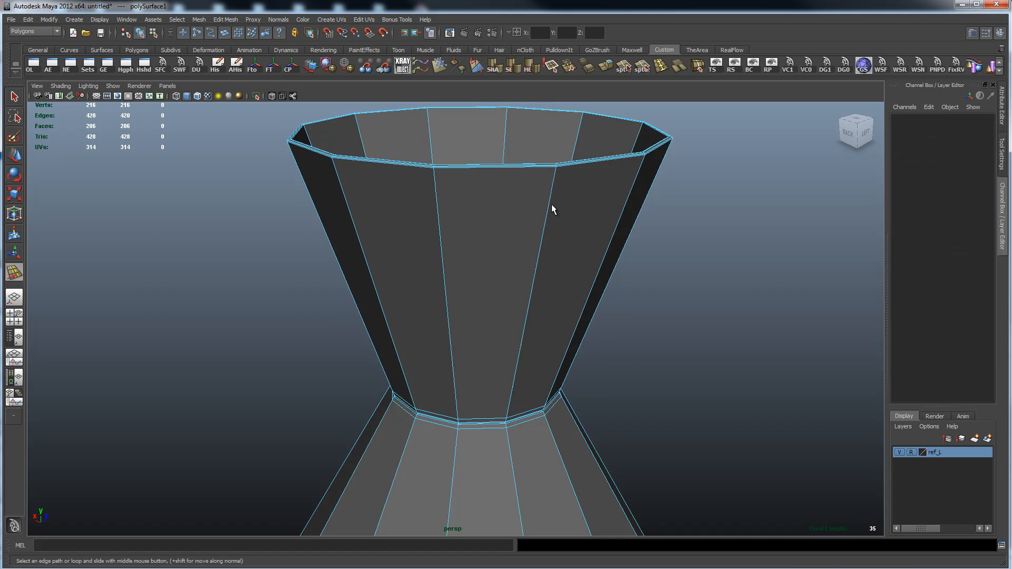
left_click(548, 213)
right_click(590, 216, "shift")
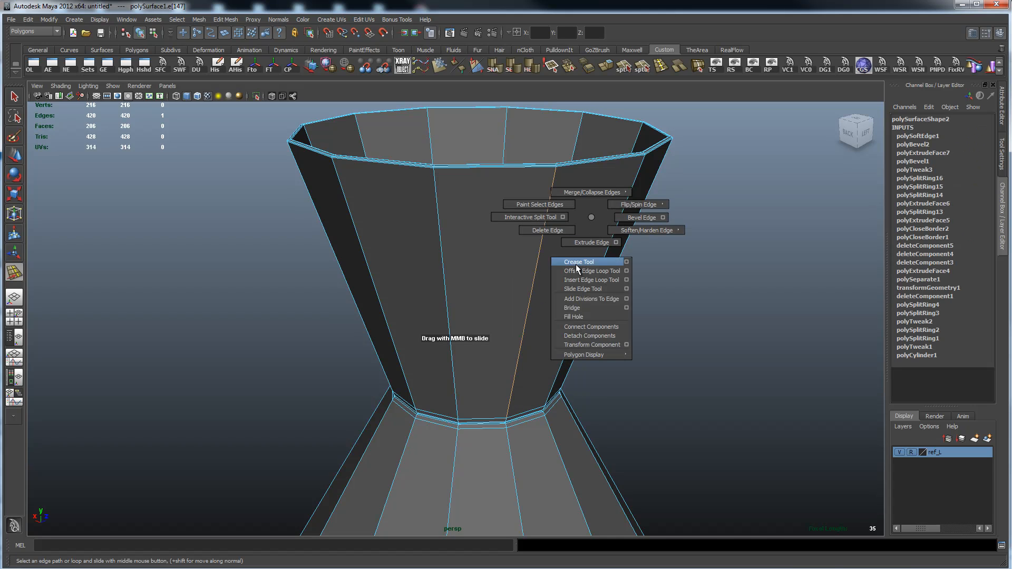
left_click(626, 280)
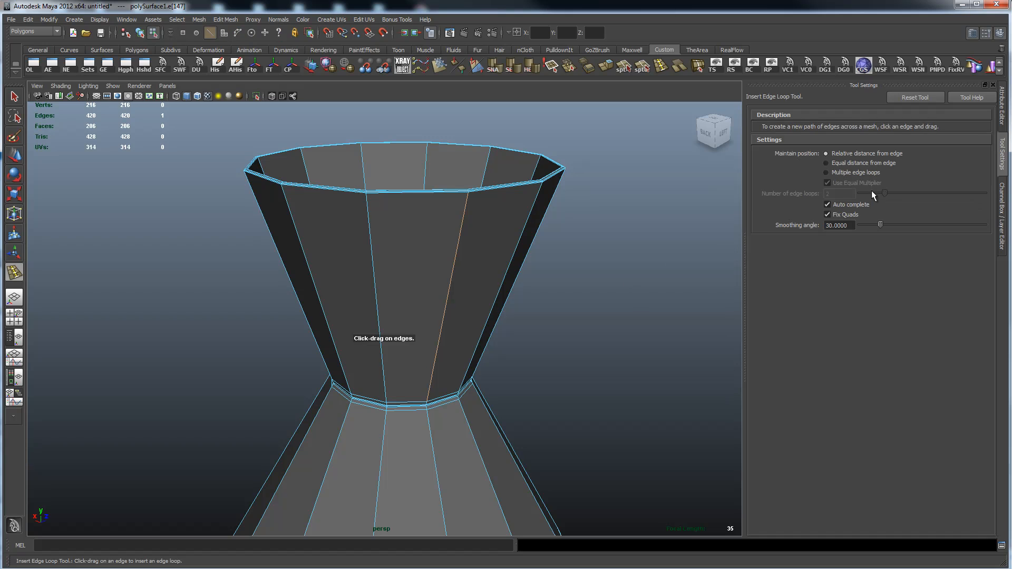
left_click(854, 171)
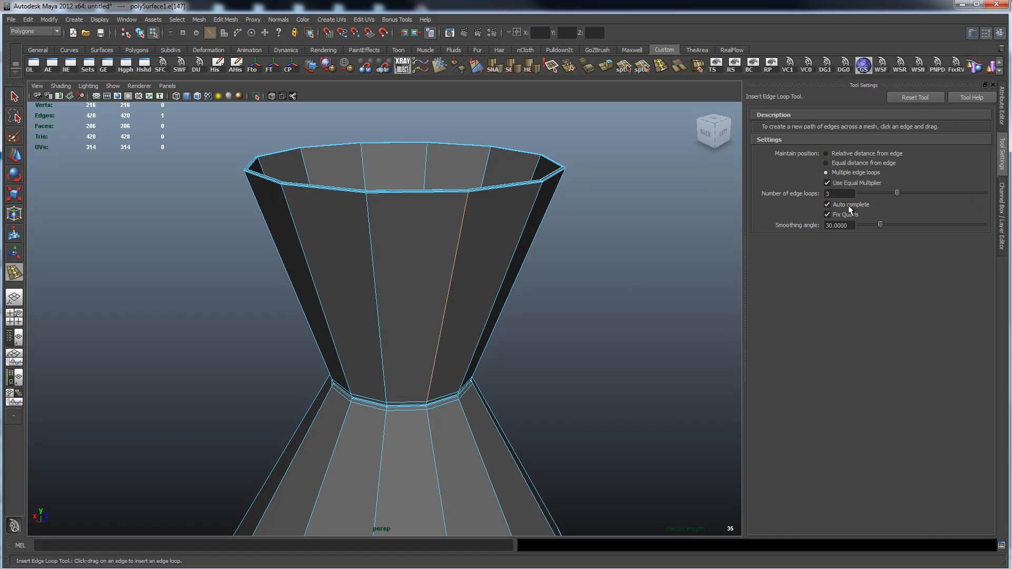
left_click(448, 298)
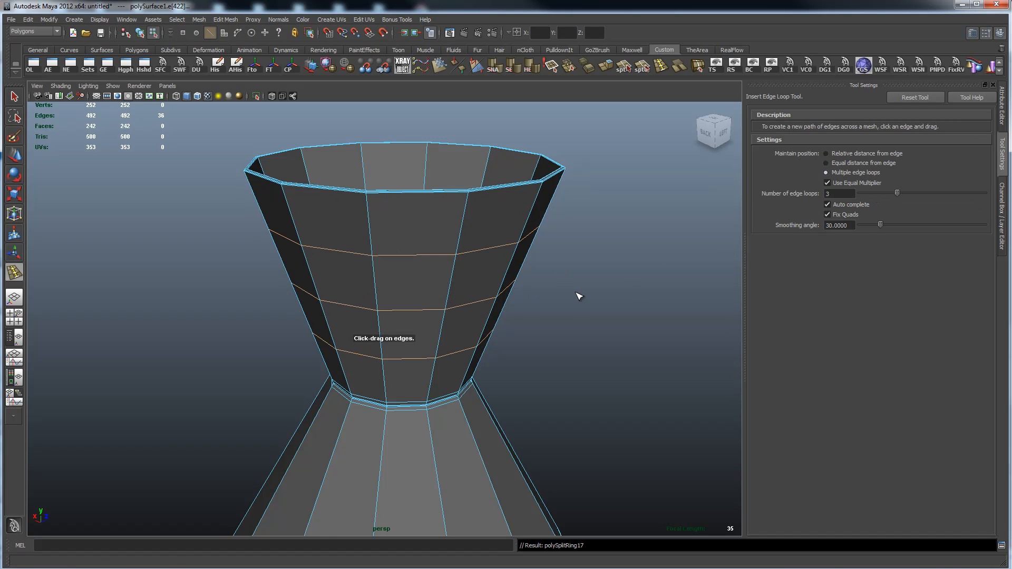
- Preview the lamp base as a smooth mesh and examine the rim, upper cone and waist with and without wireframe
key("3")
key("q")
right_click_drag(498, 240, 526, 225)
left_click(585, 234)
left_click_drag(587, 235, 611, 208, "alt")
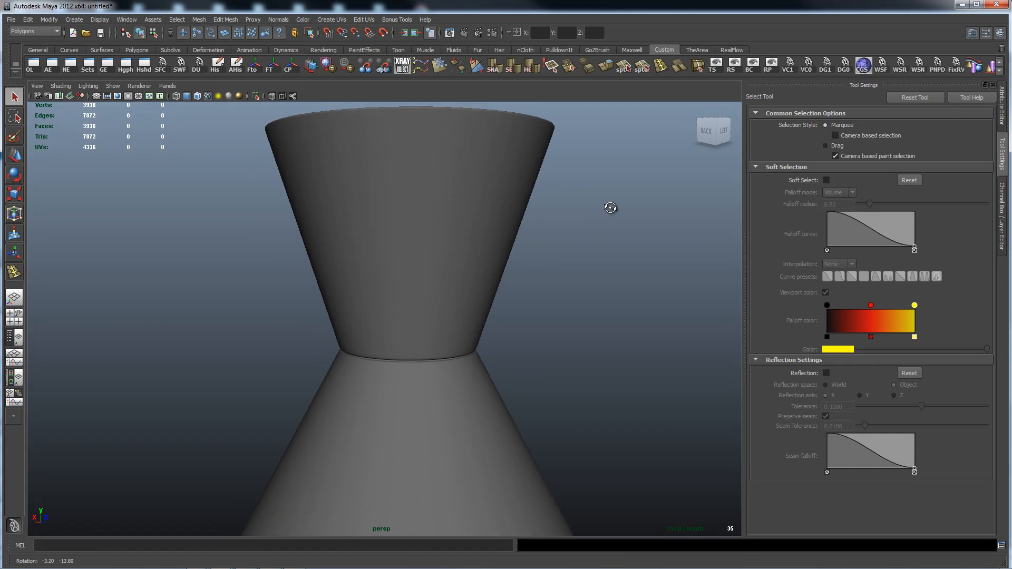
left_click_drag(510, 172, 348, 297, "alt")
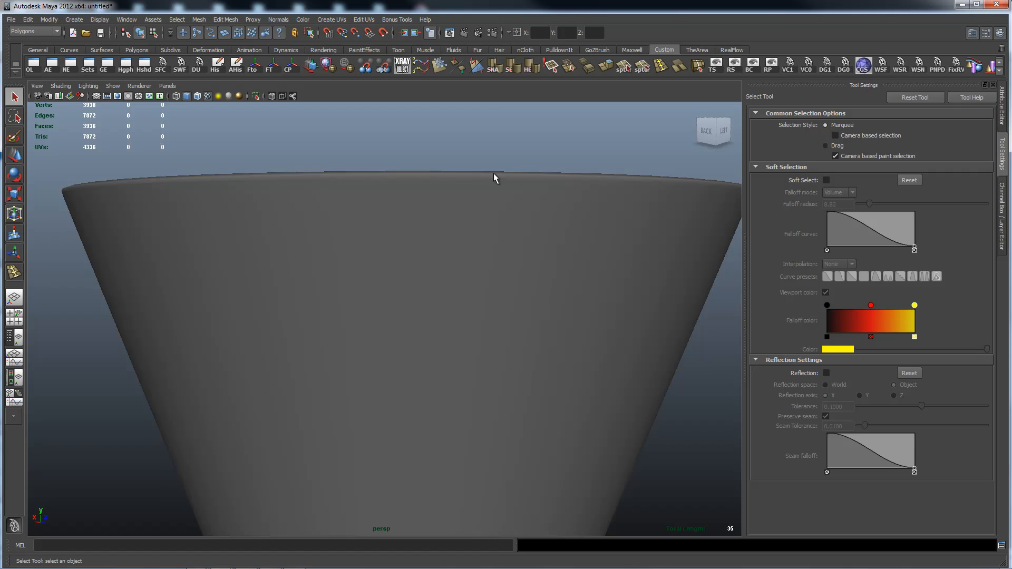
left_click_drag(705, 274, 663, 261, "alt")
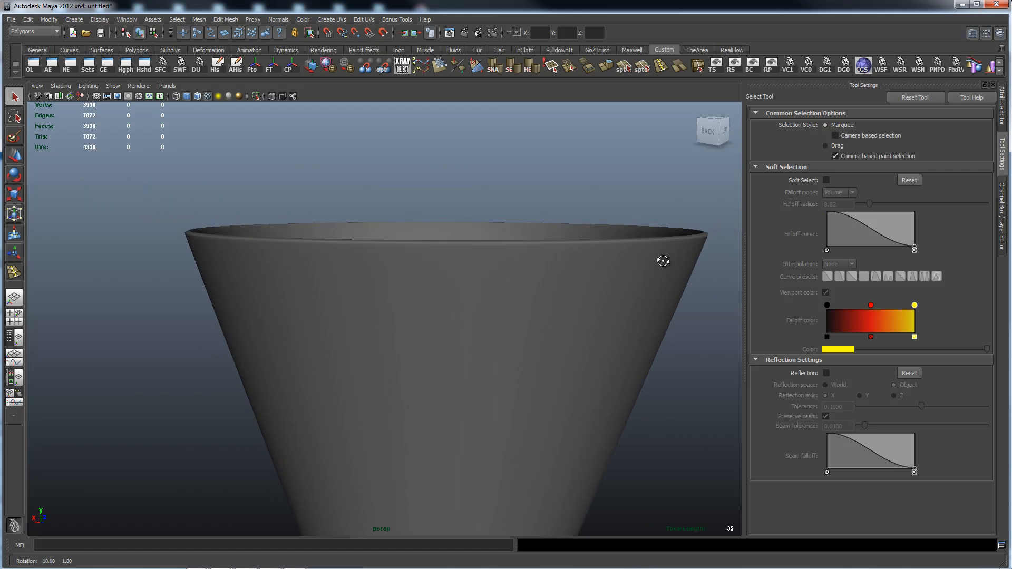
left_click(647, 287)
right_click_drag(614, 301, 549, 281, "alt")
left_click_drag(549, 281, 582, 264, "alt")
key("a")
middle_click_drag(347, 266, 416, 189, "alt")
right_click_drag(258, 236, 714, 252, "alt")
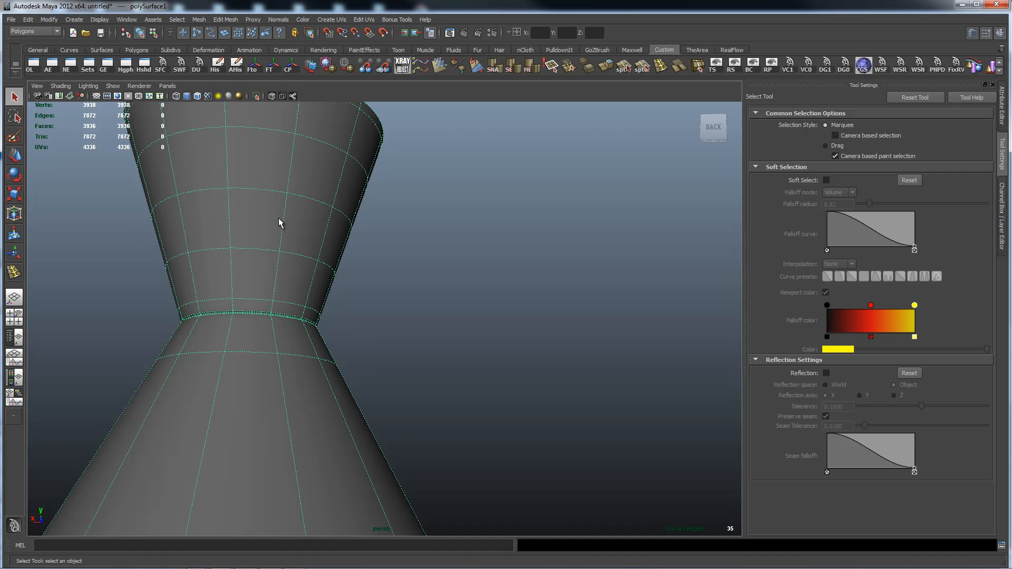
- Undo the three edge loops inserted around the upper cone and return the lamp base to object selection
key("ctrl+z")
key("ctrl+z")
key("ctrl+z")
key("ctrl+z")
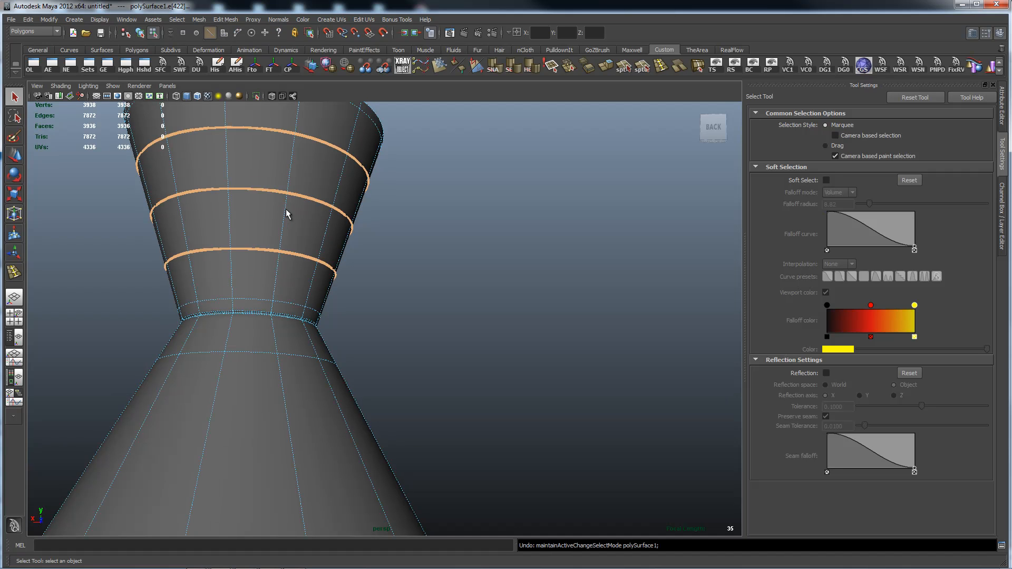
key("ctrl+z")
left_click(419, 205)
left_click_drag(393, 181, 391, 210, "alt")
right_click_drag(273, 228, 319, 214)
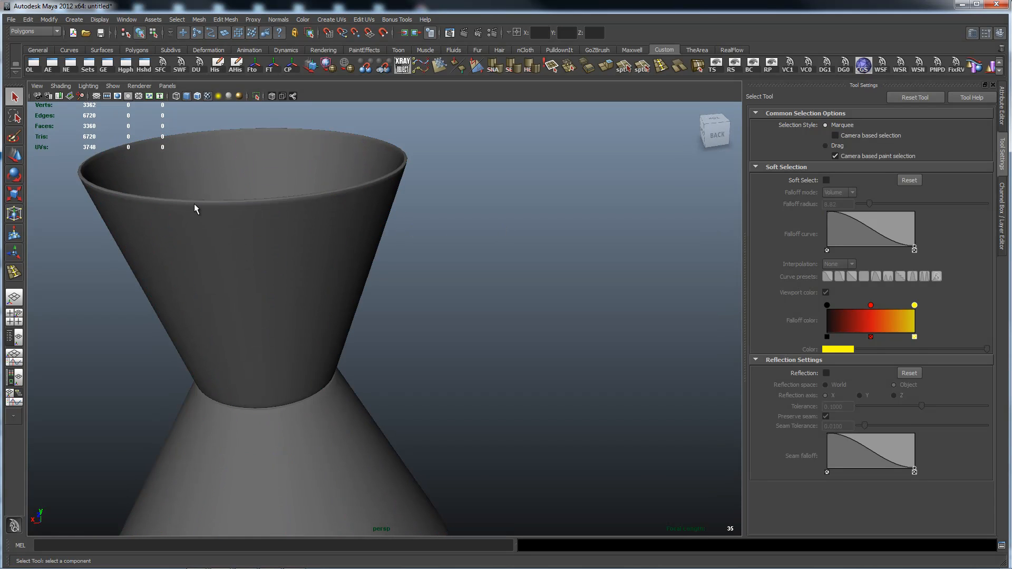
- Unhide the glass body between the lamp's base and cap, with the whole lamp in view
right_click_drag(605, 258, 364, 253, "alt")
left_click_drag(364, 253, 369, 284, "alt")
right_click_drag(450, 287, 315, 264, "alt")
left_click_drag(333, 270, 355, 239, "alt")
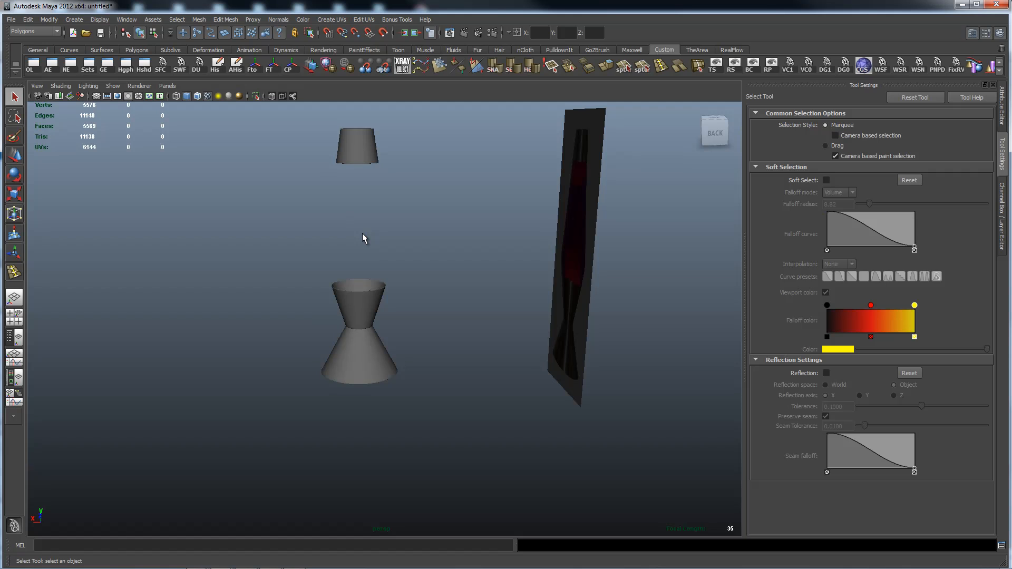
key("ctrl+shift+h")
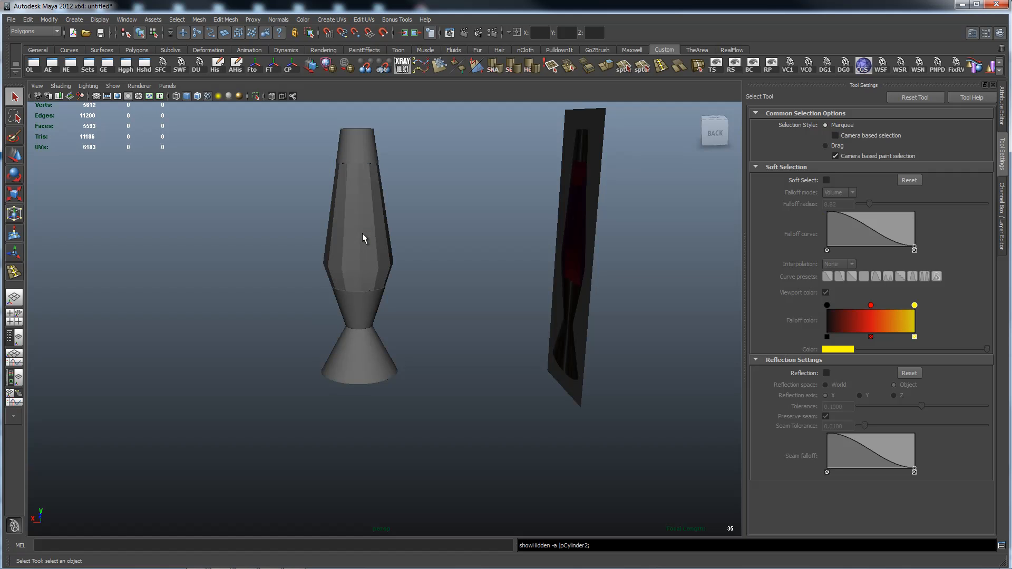
- Compare the glass body's outline with the reference image in the side view, from the lower bulge to the cap
left_click_drag(362, 233, 198, 275, "alt")
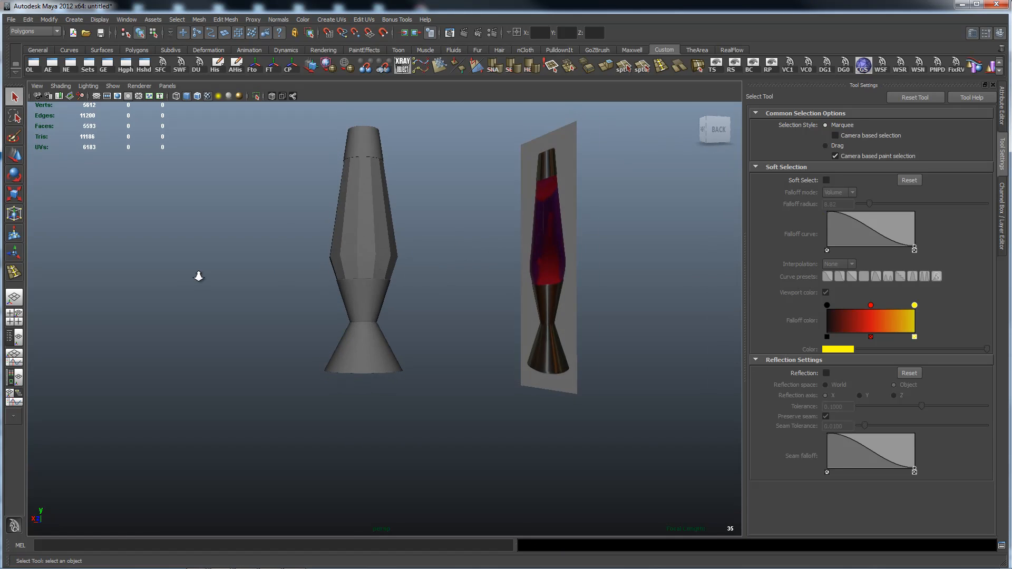
right_click_drag(199, 276, 486, 281, "alt")
left_click_drag(486, 277, 504, 288, "alt")
key("space")
middle_click_drag(377, 342, 389, 307, "alt")
right_click_drag(369, 325, 560, 379, "alt")
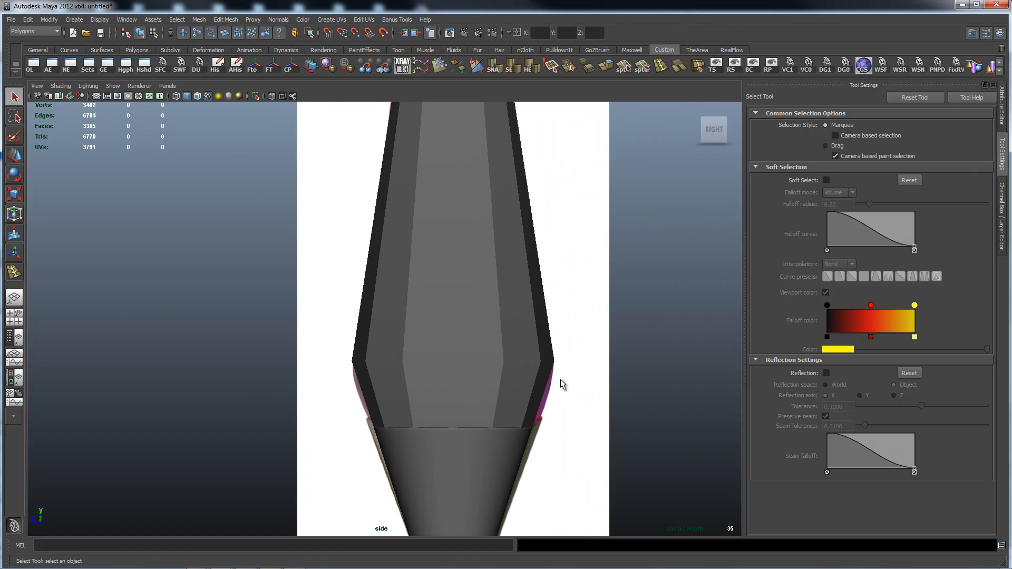
middle_click_drag(553, 288, 567, 443, "alt")
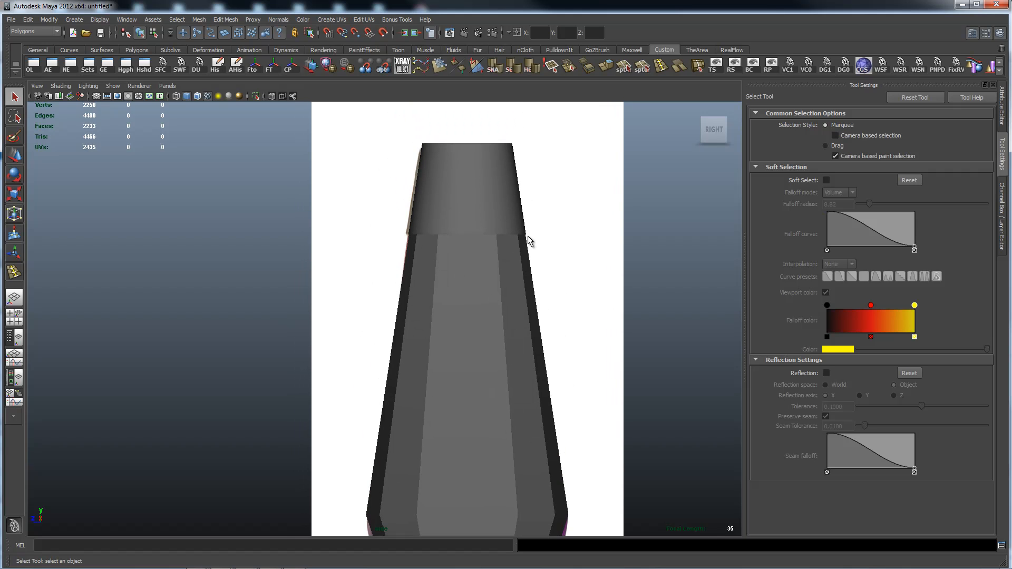
- Hide the ref_L reference layer and frame the joint between the glass body and the cap
left_click(1001, 245)
left_click(902, 451)
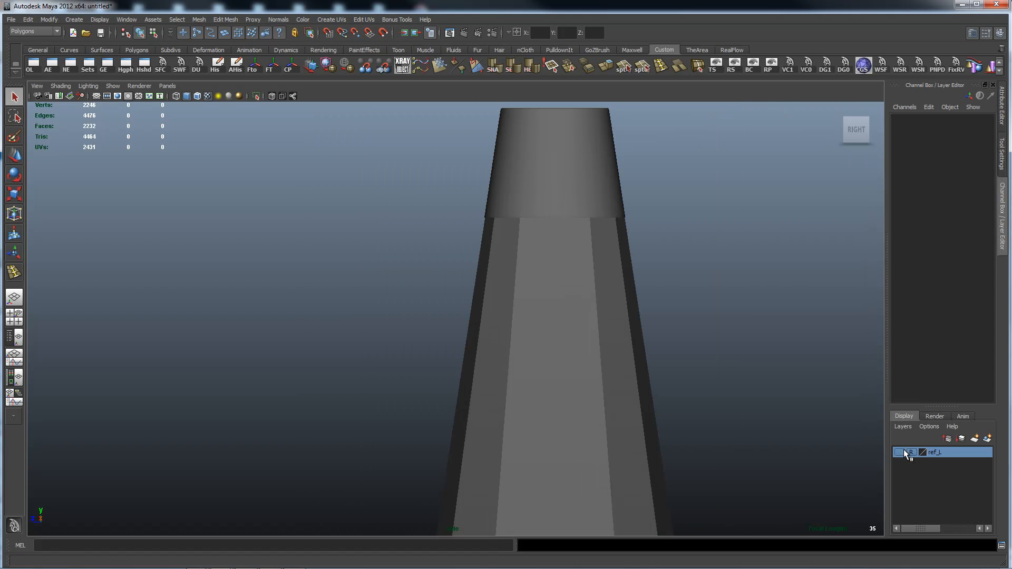
middle_click_drag(505, 289, 415, 335, "alt")
right_click_drag(424, 335, 734, 303, "alt")
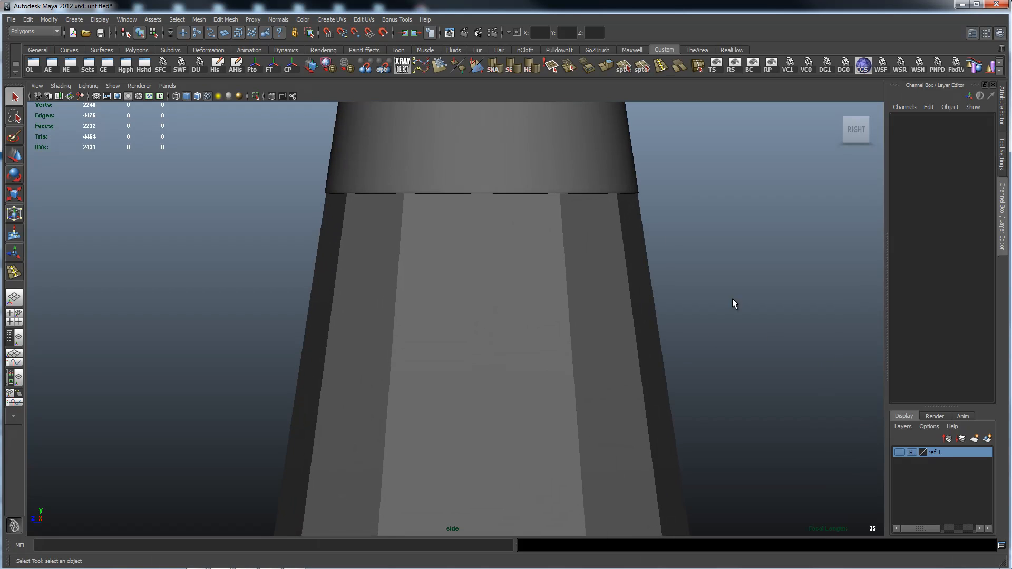
- Check the glass body's profile in smooth mesh preview, then return it to unsmoothed display around its widest edge
left_click(455, 282)
scroll(580, 383, "down", 6)
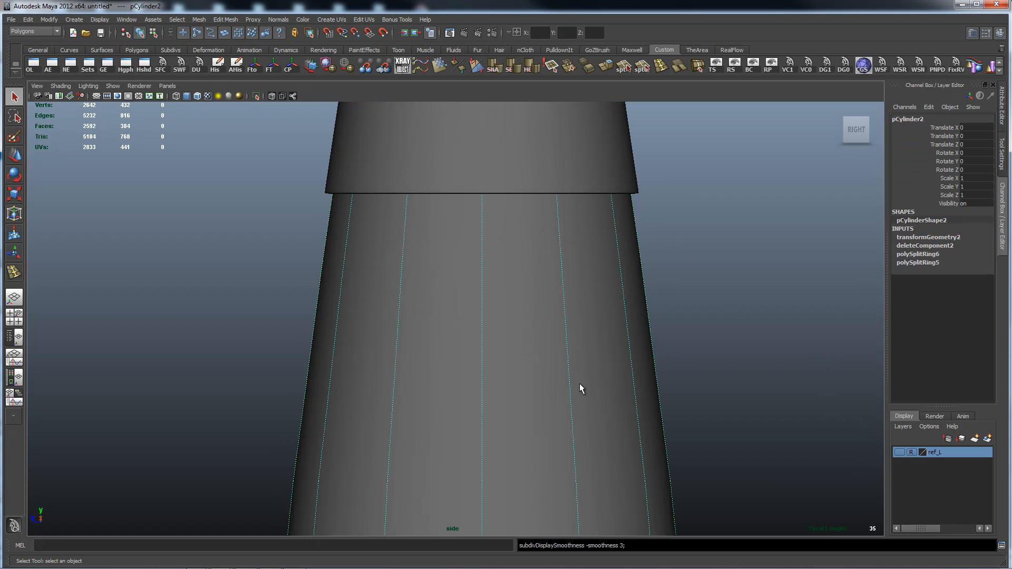
middle_click_drag(560, 409, 554, 254, "alt")
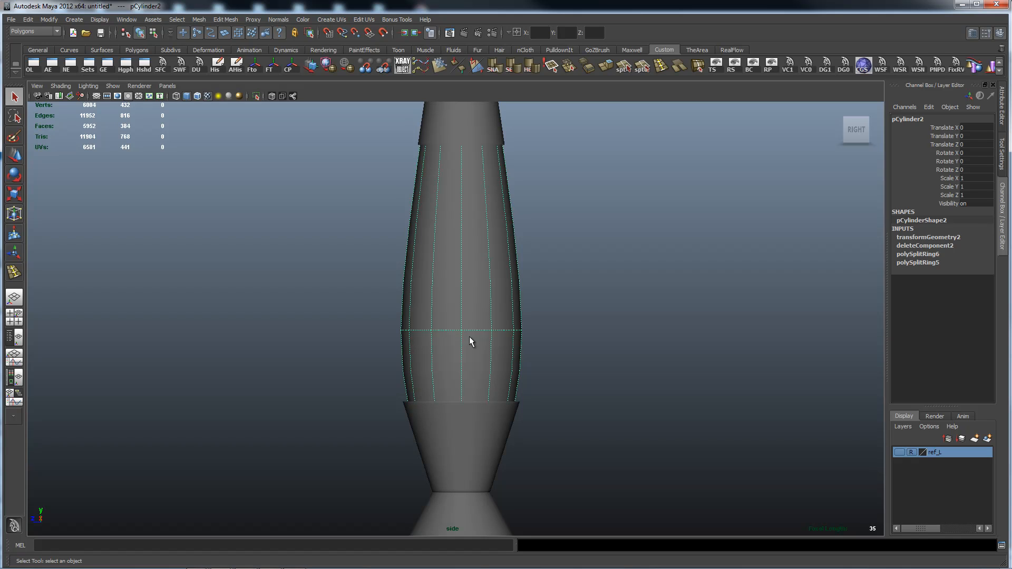
key("1")
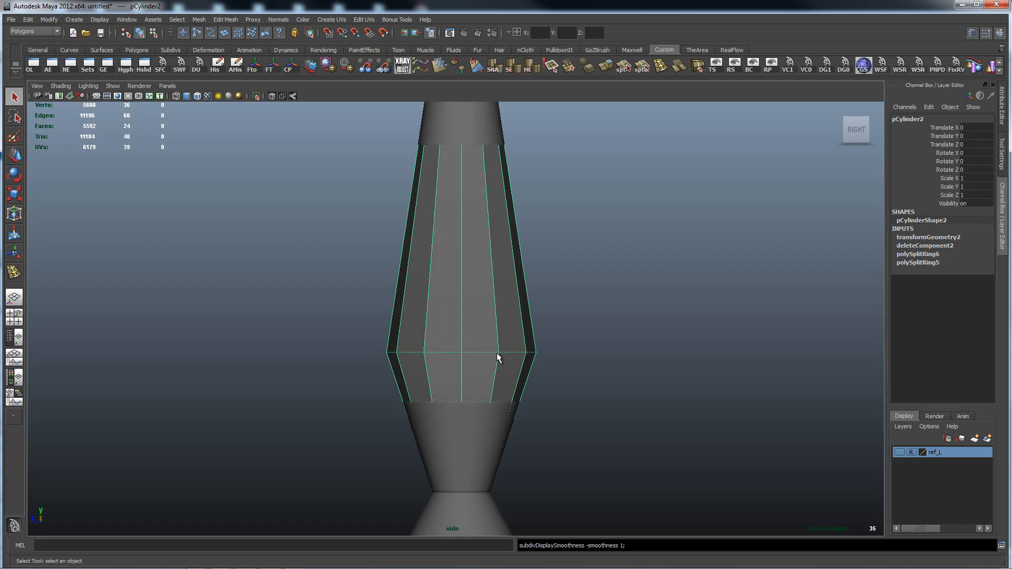
scroll(494, 353, "up", 3)
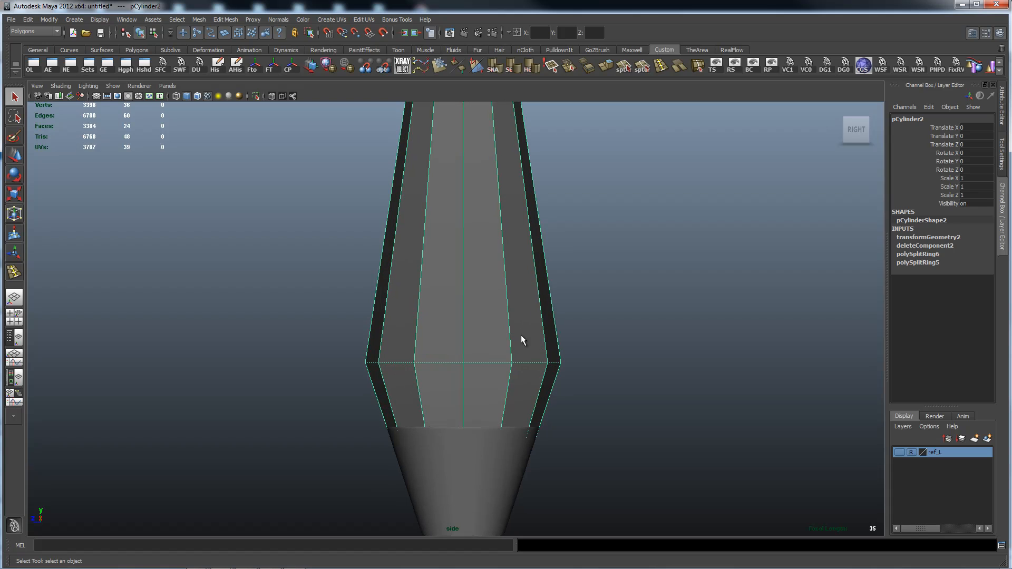
middle_click_drag(508, 347, 488, 295, "alt")
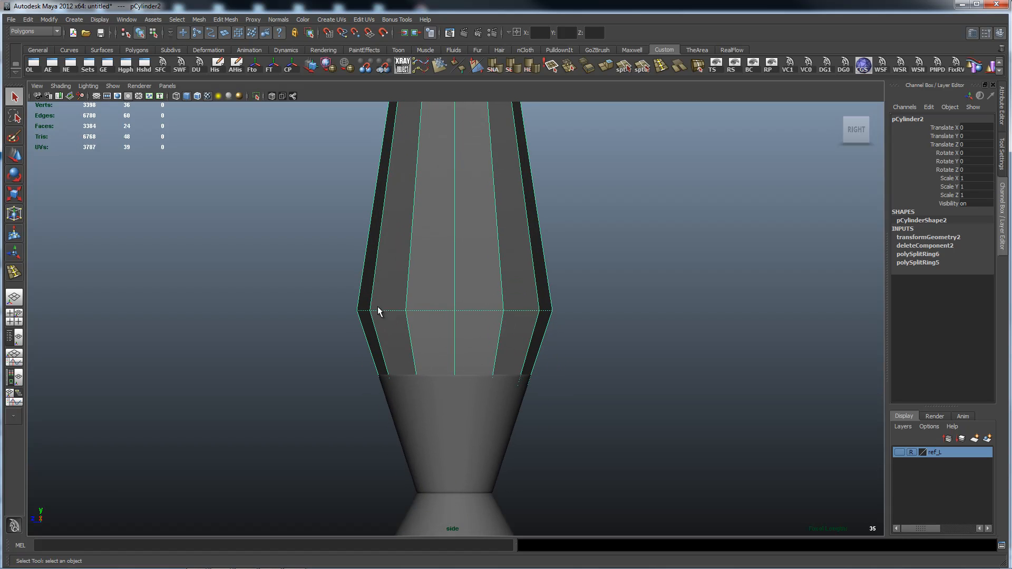
- Try to insert multiple edge loops in the upper section of the glass body, and undo them
right_click_drag(529, 306, 524, 284)
left_click(501, 301)
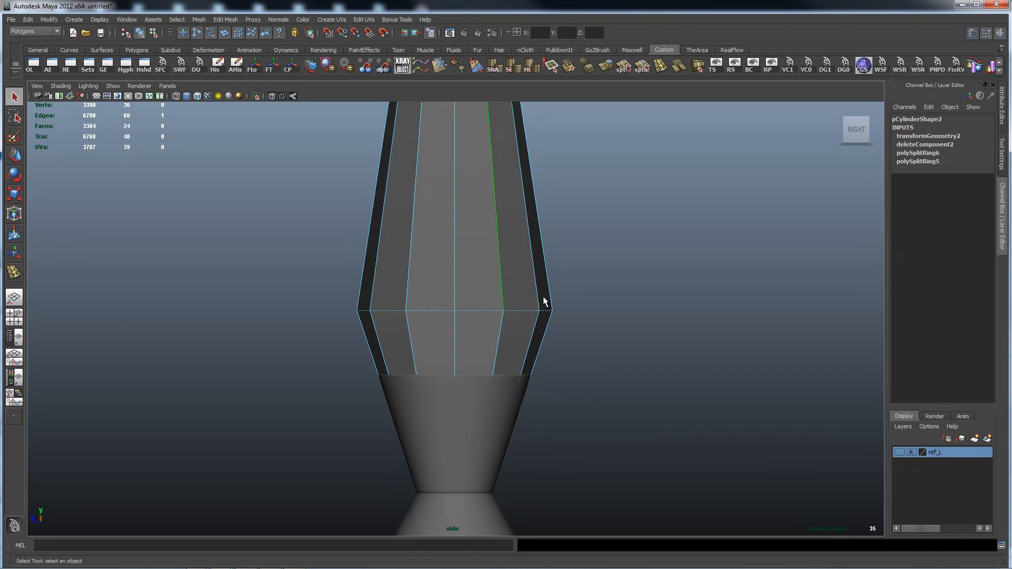
right_click(544, 302, "shift")
left_click(539, 360)
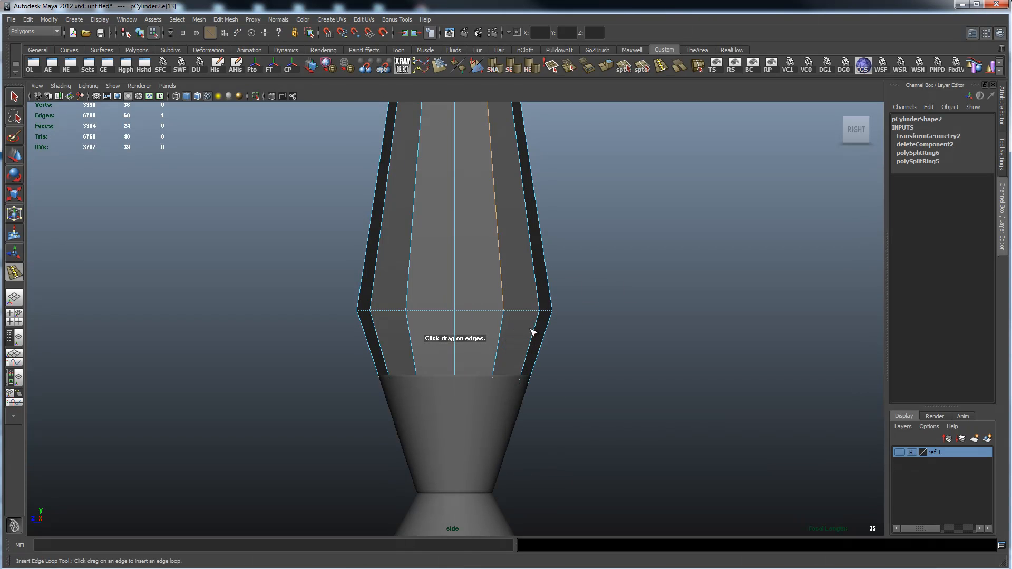
left_click(501, 285)
key("ctrl+z")
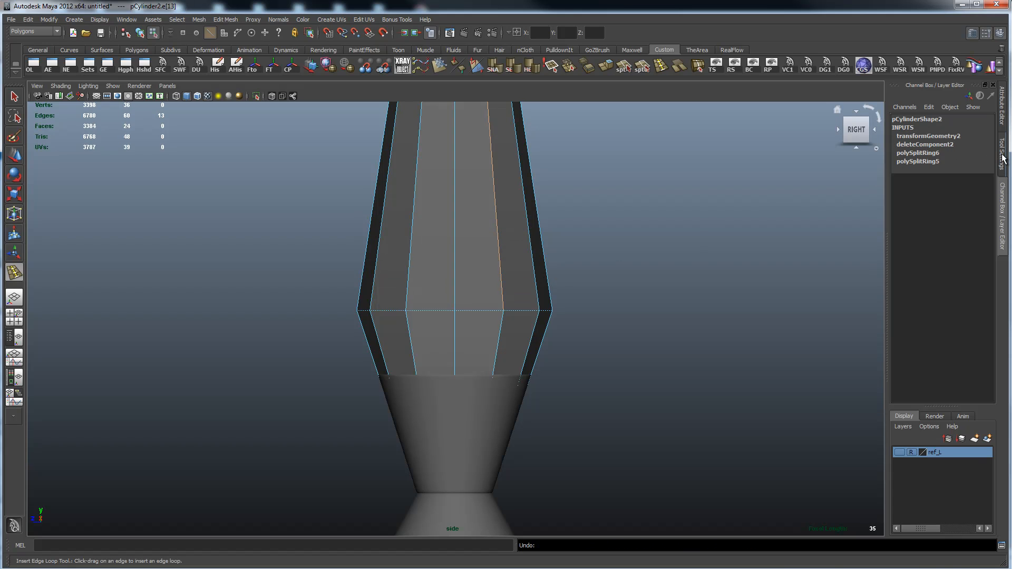
- Set the Insert Edge Loop Tool to maintain position by relative distance from edge
left_click(1002, 155)
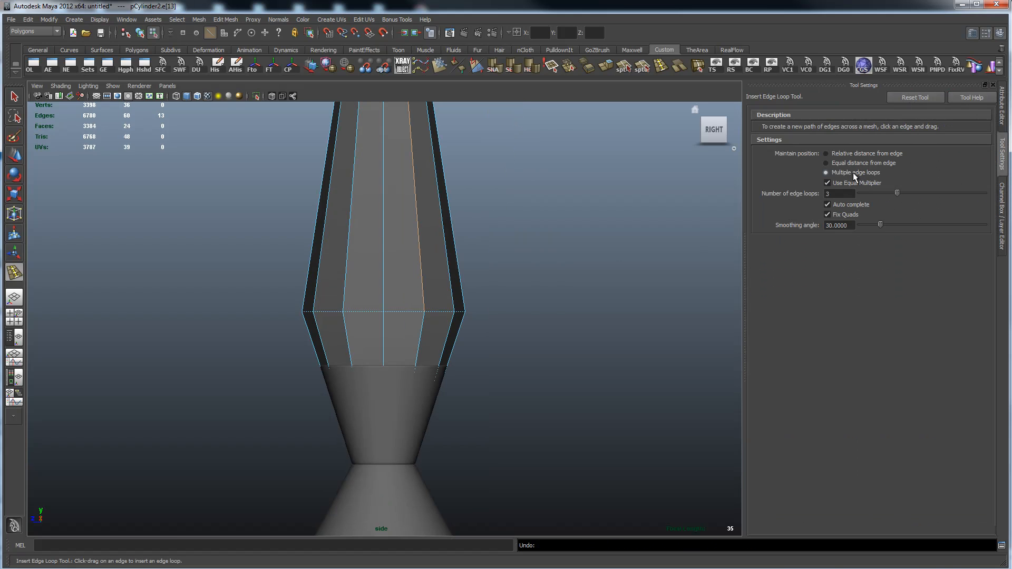
left_click(847, 154)
- Try to place a single edge loop above the glass body's widest edge, then undo it and exit the loop tool
left_click_drag(423, 255, 424, 272)
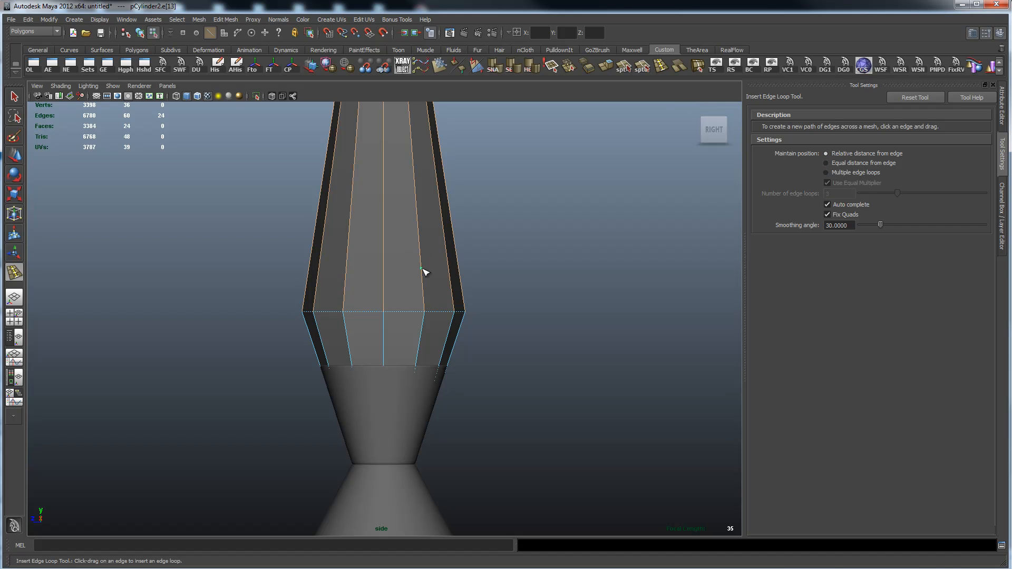
key("ctrl+z")
key("ctrl+z")
left_click(424, 273)
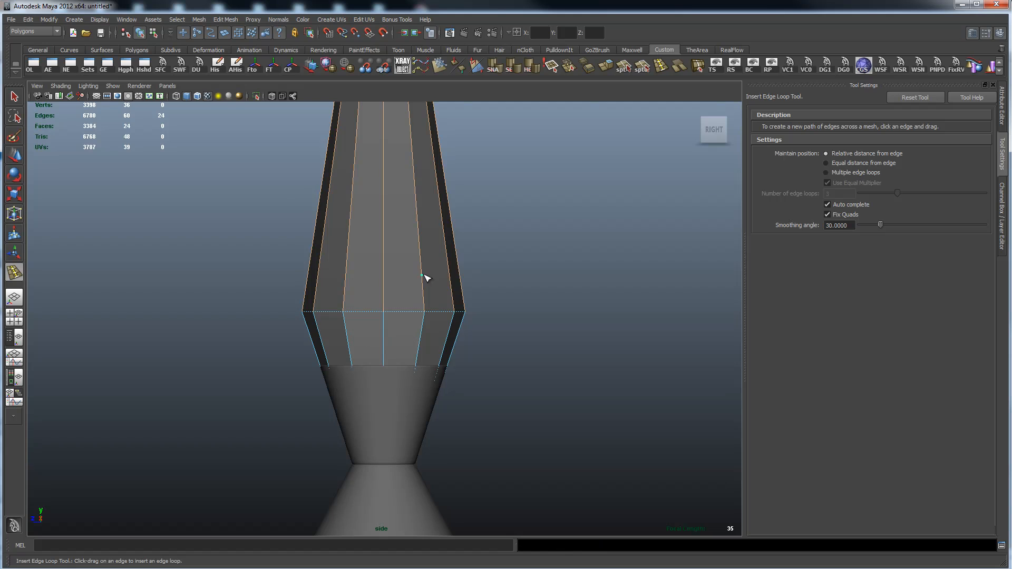
key("ctrl+z")
key("ctrl+z")
key("q")
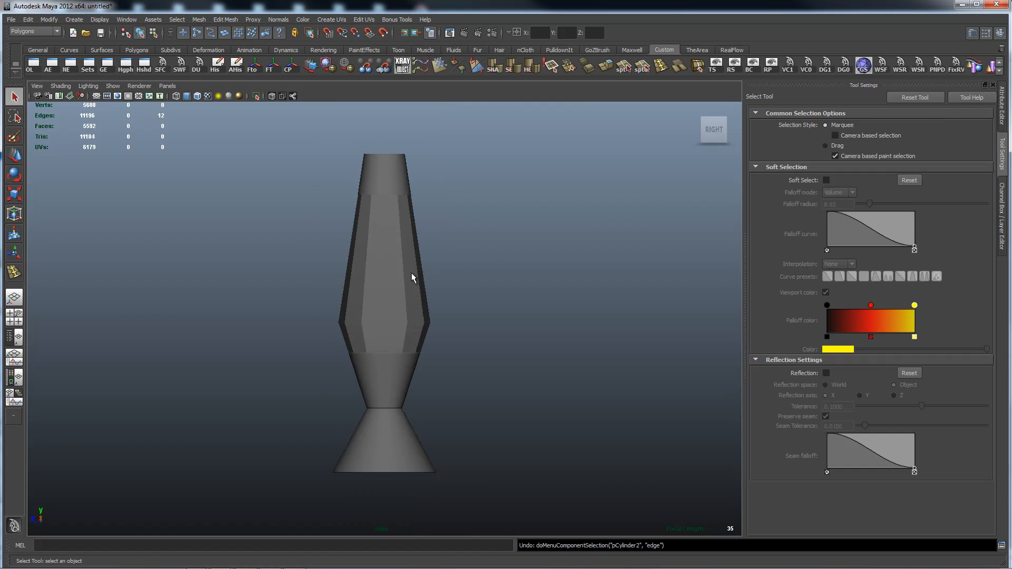
- Insert one supporting edge loop just above and another just below the glass body's widest edge
left_click(400, 275)
right_click(506, 261, "shift")
right_click_drag(507, 264, 465, 280, "shift")
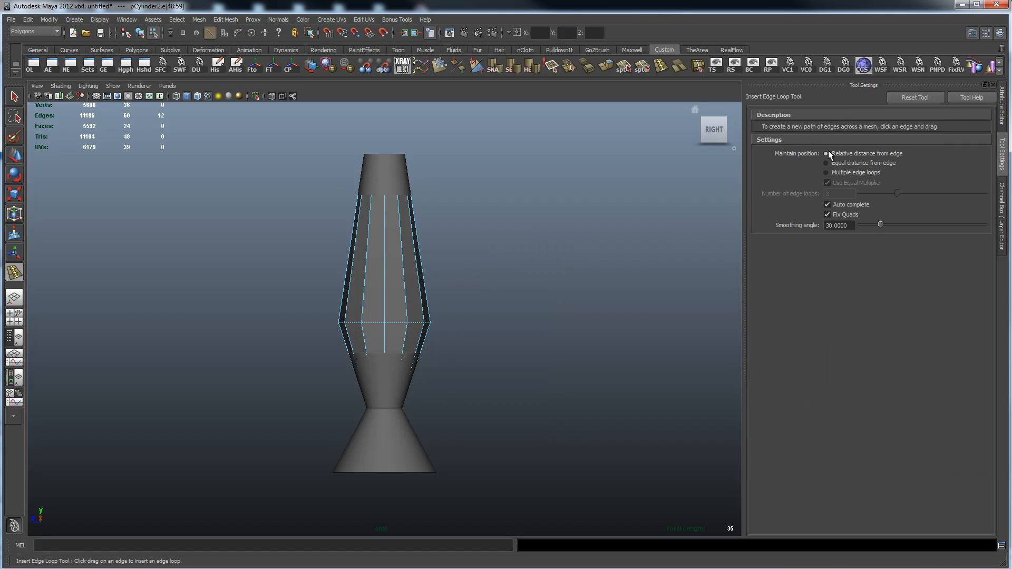
left_click_drag(410, 299, 413, 306)
scroll(560, 311, "up", 5)
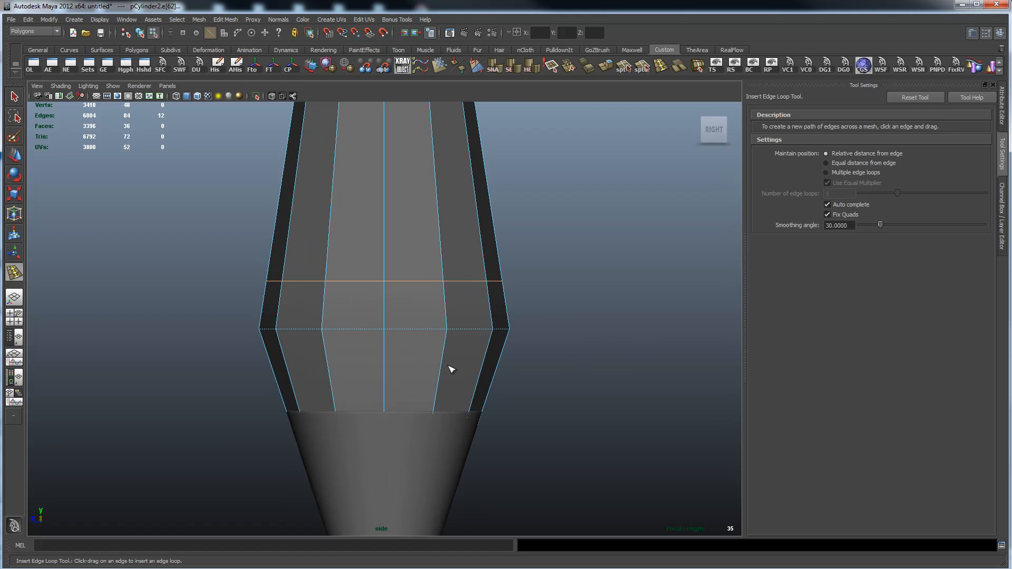
left_click_drag(446, 359, 448, 357)
- Turn on smooth mesh preview for the glass body, check its widest part, and leave the edge loop tool
key("3")
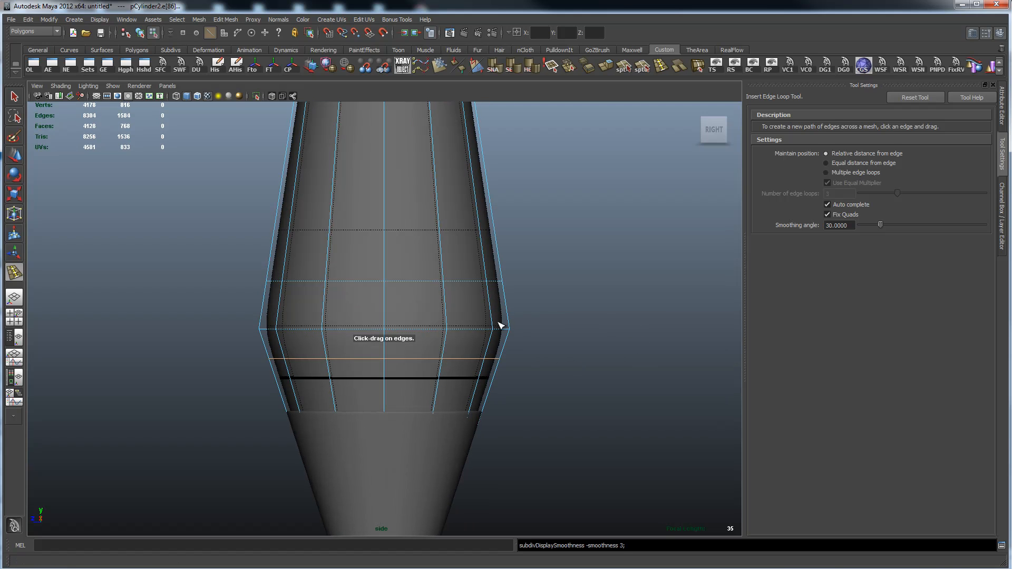
middle_click_drag(543, 254, 579, 293, "alt")
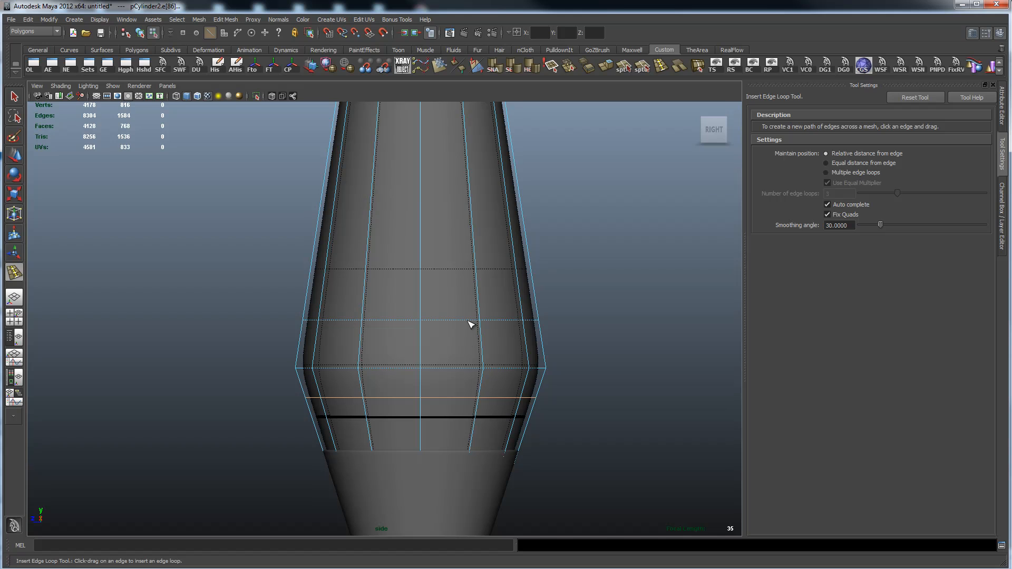
key("q")
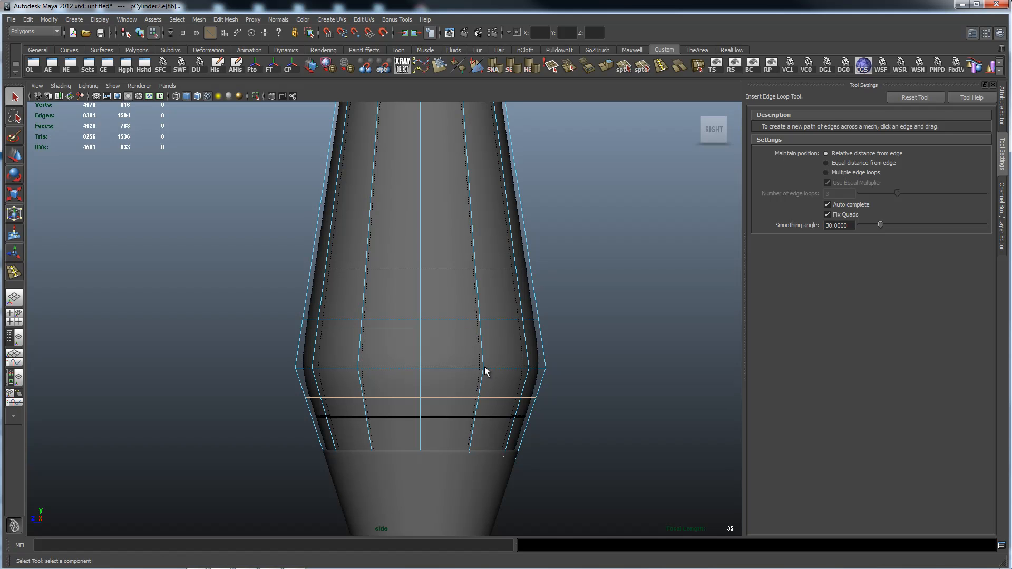
- Try sliding the edge loop above the glass body's widest edge with the Slide Edge Tool, then return it to its starting position
right_click_drag(495, 322, 496, 287)
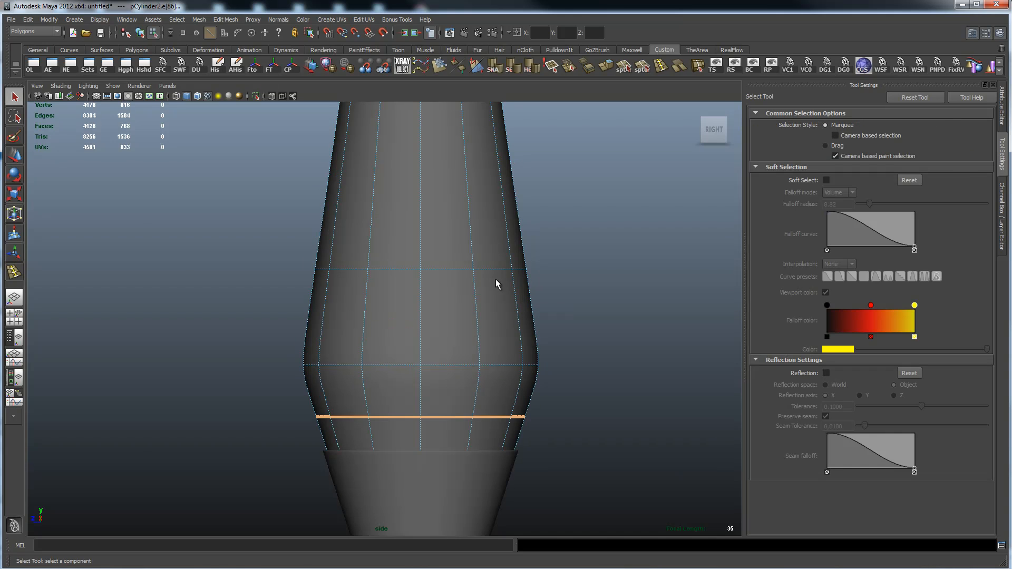
left_click(492, 267)
double_click(492, 269)
right_click_drag(571, 286, 573, 289, "shift")
right_click_drag(574, 355, 574, 355, "shift")
middle_click_drag(616, 352, 558, 355)
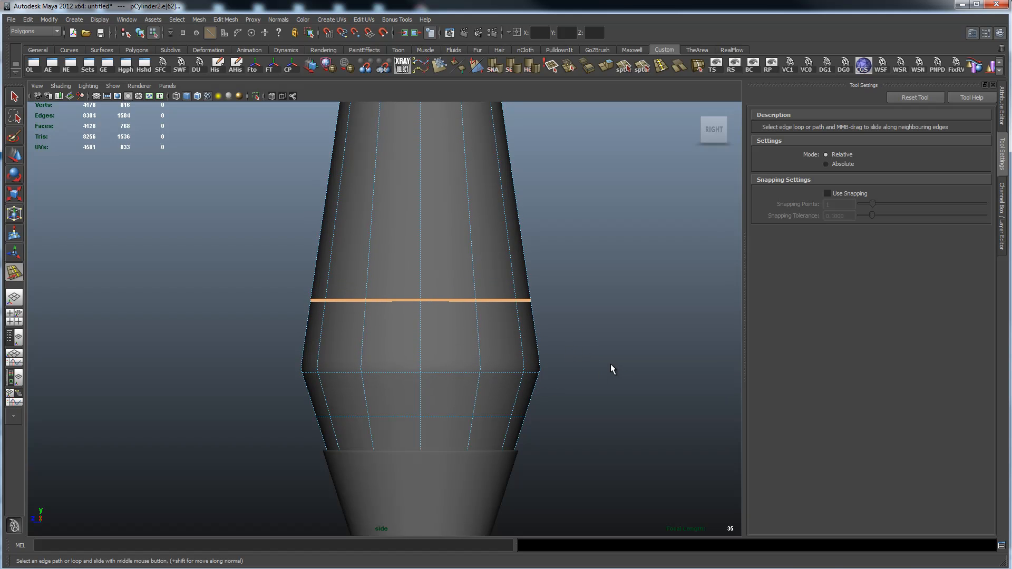
middle_click_drag(606, 368, 618, 373)
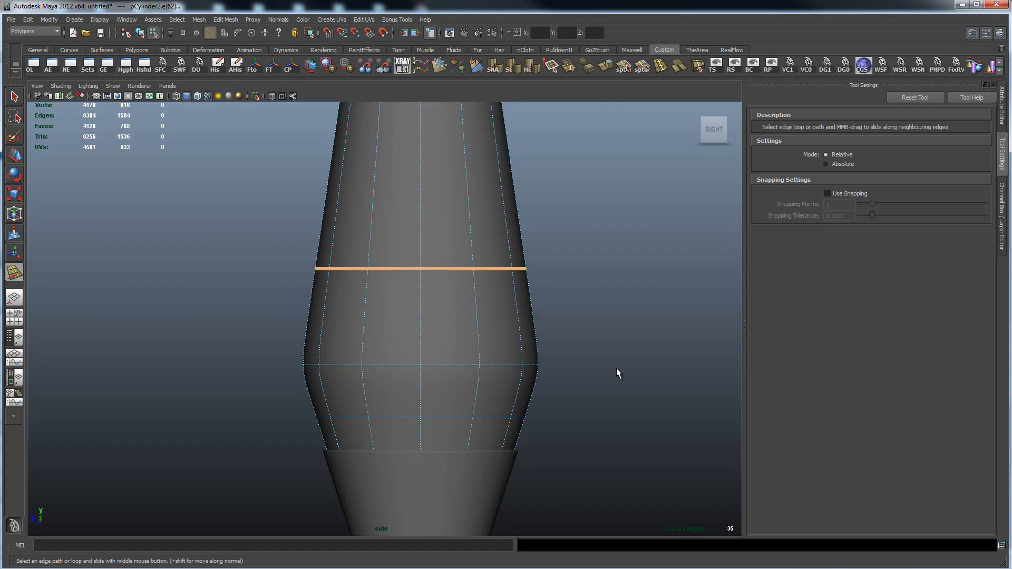
right_click_drag(640, 361, 543, 356, "alt")
left_click(546, 352)
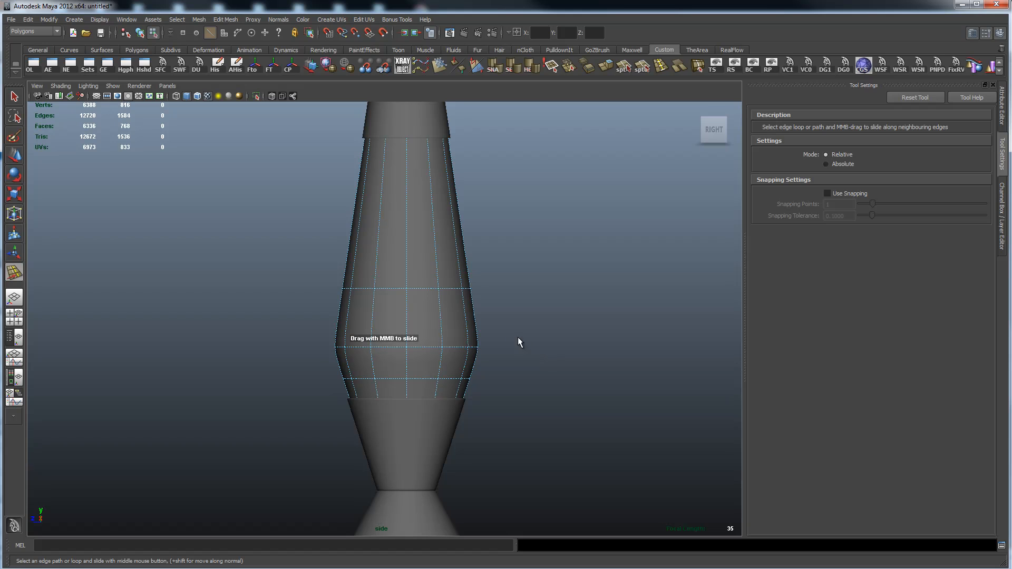
- Show the ref_L reference image layer behind the lava lamp in the side view
key("space")
left_click_drag(522, 310, 570, 309)
left_click(1001, 211)
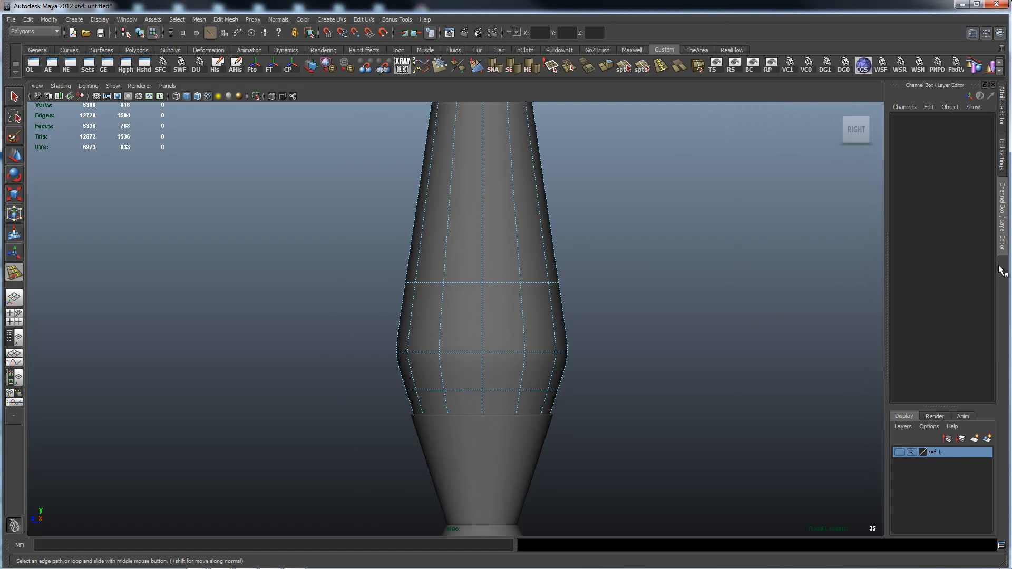
left_click(899, 452)
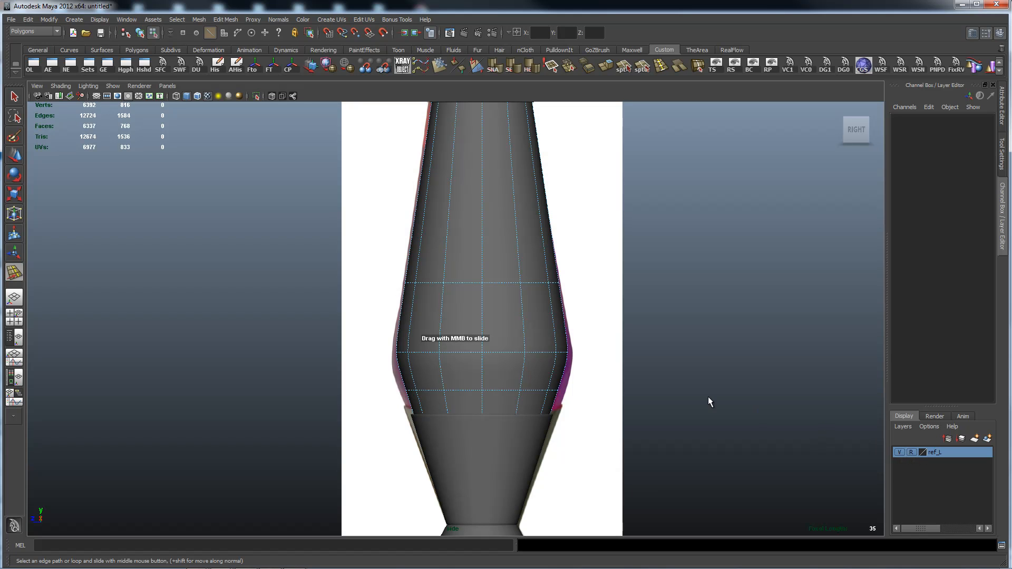
- Compare the outlines of the glass body and upper base with the reference image, checking the glass body with smooth mesh preview off and on
right_click_drag(291, 374, 612, 418, "alt")
middle_click_drag(640, 394, 637, 289, "alt")
right_click_drag(661, 356, 577, 346, "alt")
middle_click_drag(605, 356, 614, 302, "alt")
scroll(451, 316, "up", 2)
left_click(497, 320)
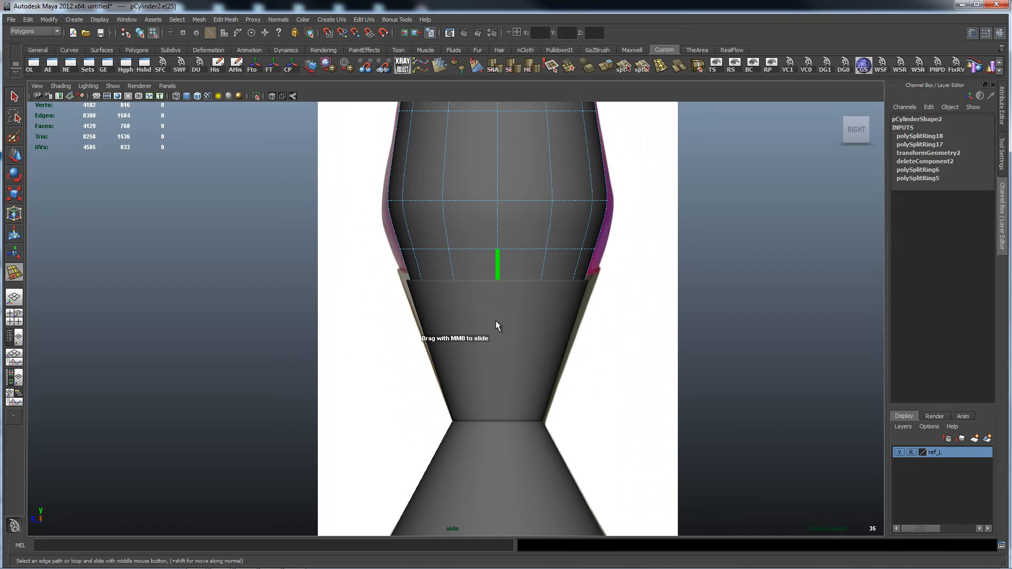
middle_click_drag(629, 223, 643, 490, "alt")
middle_click_drag(613, 318, 587, 213, "alt")
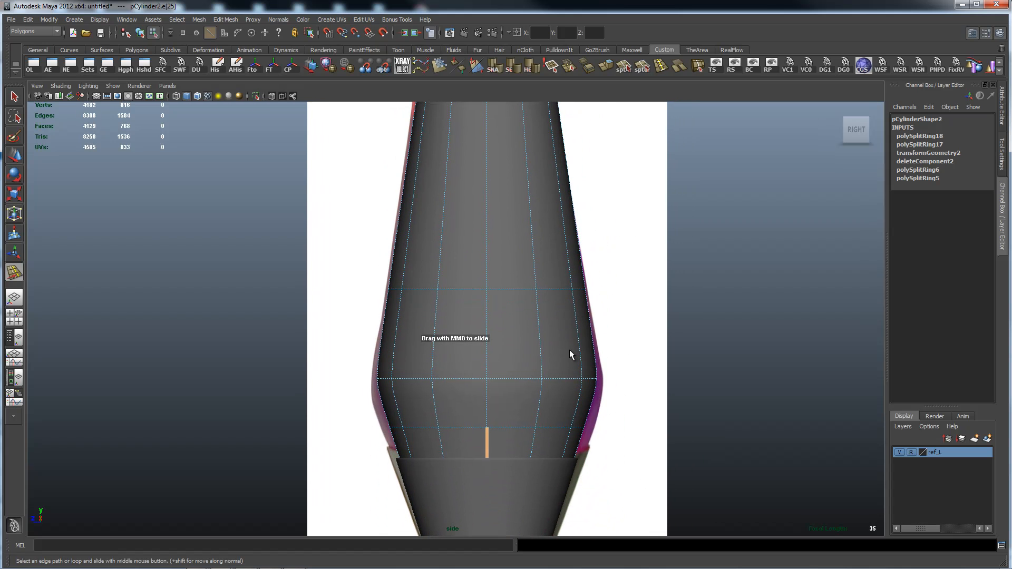
key("1")
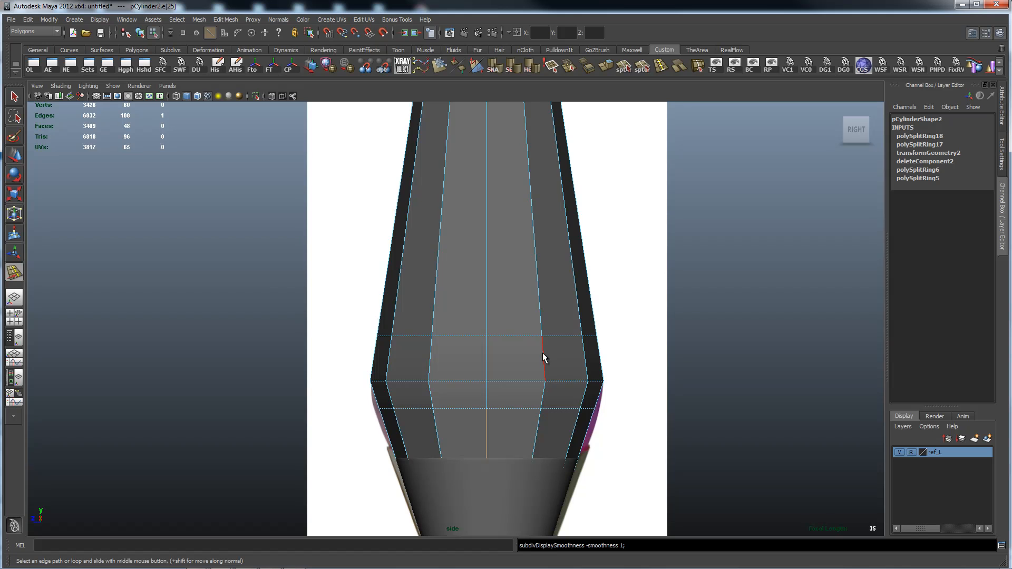
key("3")
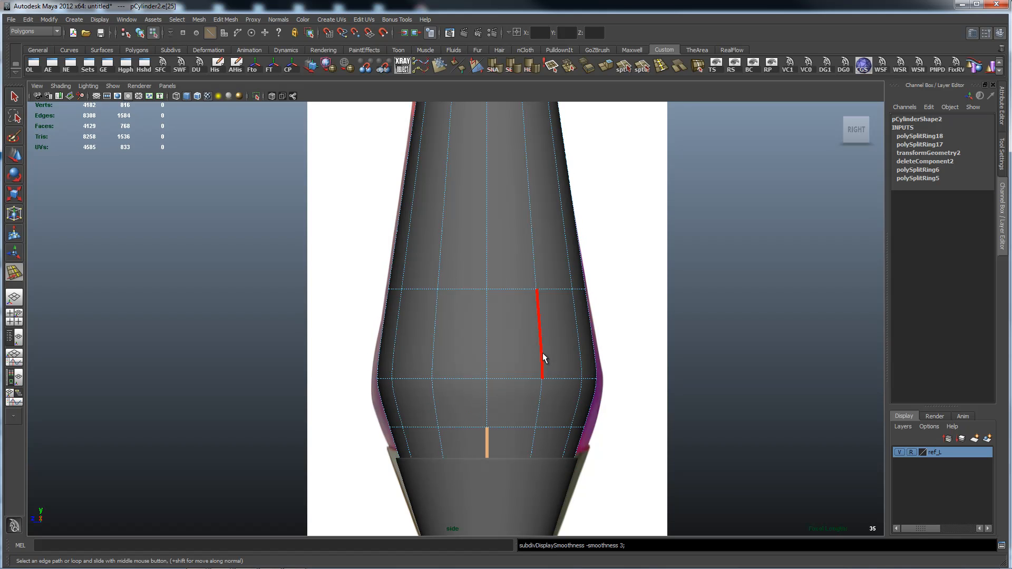
middle_click_drag(609, 368, 596, 255, "alt")
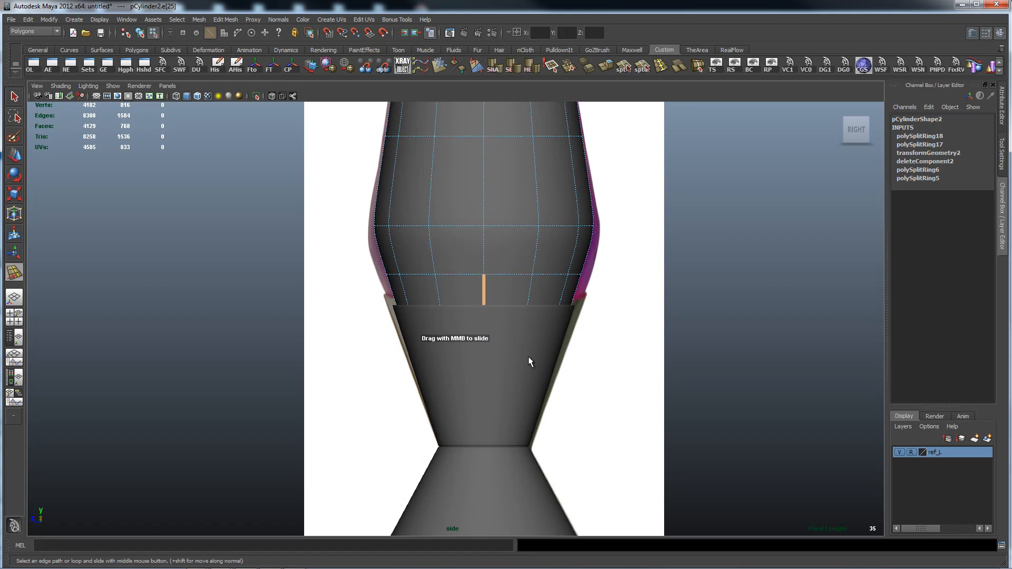
- Scale the vertex rings of the glass's lower bulge outward to match the lamp outline in the side reference
right_click_drag(527, 358, 479, 354)
left_click_drag(345, 260, 636, 365)
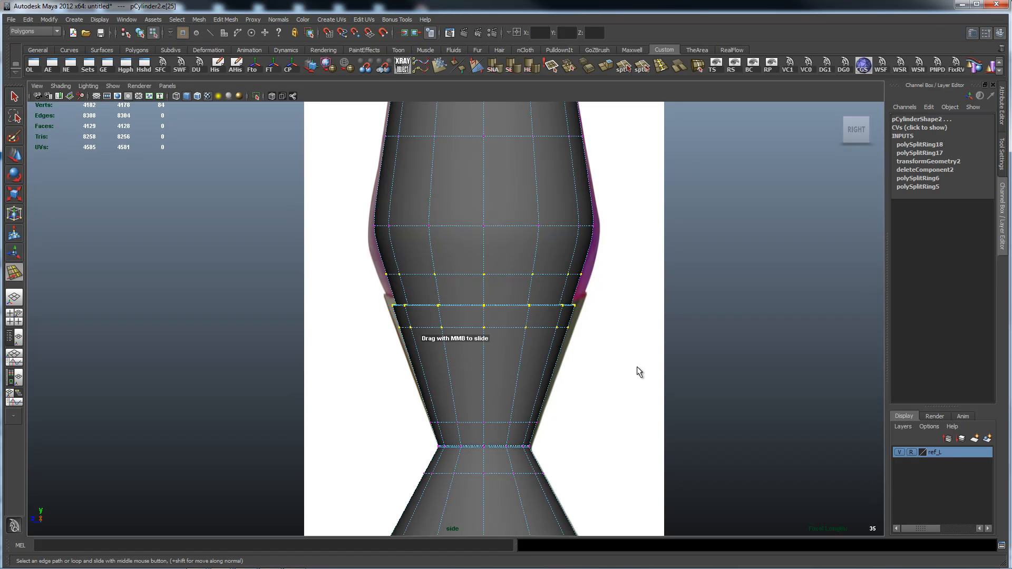
key("1")
right_click_drag(605, 325, 364, 318, "alt")
right_click_drag(587, 300, 558, 301, "alt")
left_click_drag(354, 170, 593, 337)
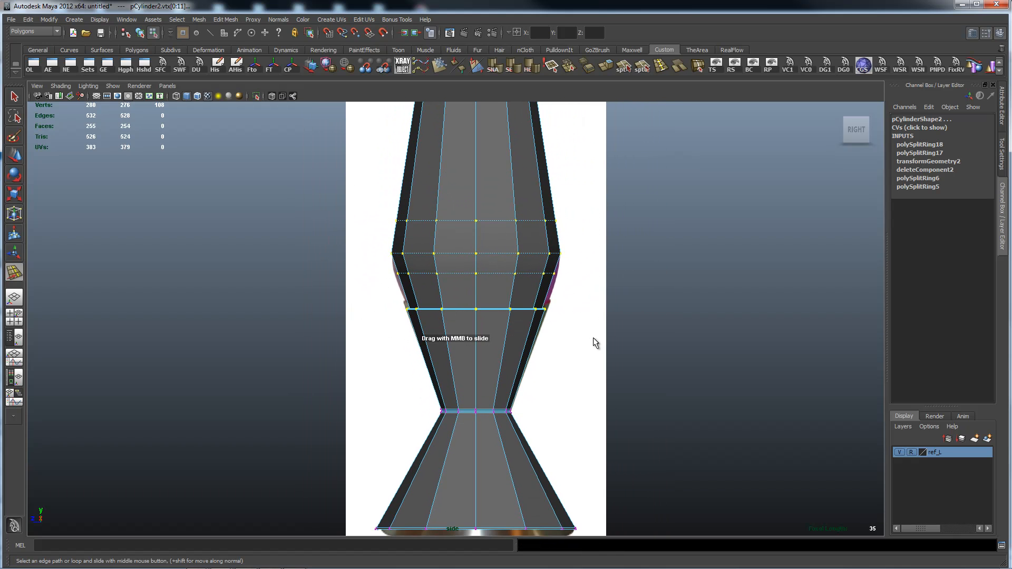
key("r")
mouse_move(479, 165)
middle_mouse_down()
mouse_move(485, 190)
mouse_move(478, 168)
middle_mouse_up()
key("3")
middle_click_drag(558, 249, 522, 307, "alt")
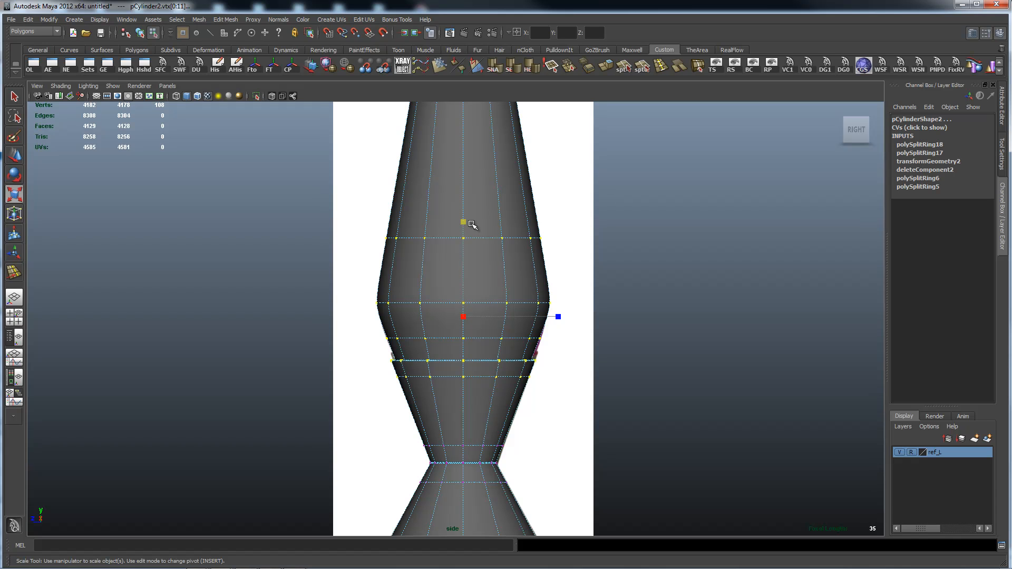
left_click_drag(464, 222, 465, 221, "ctrl")
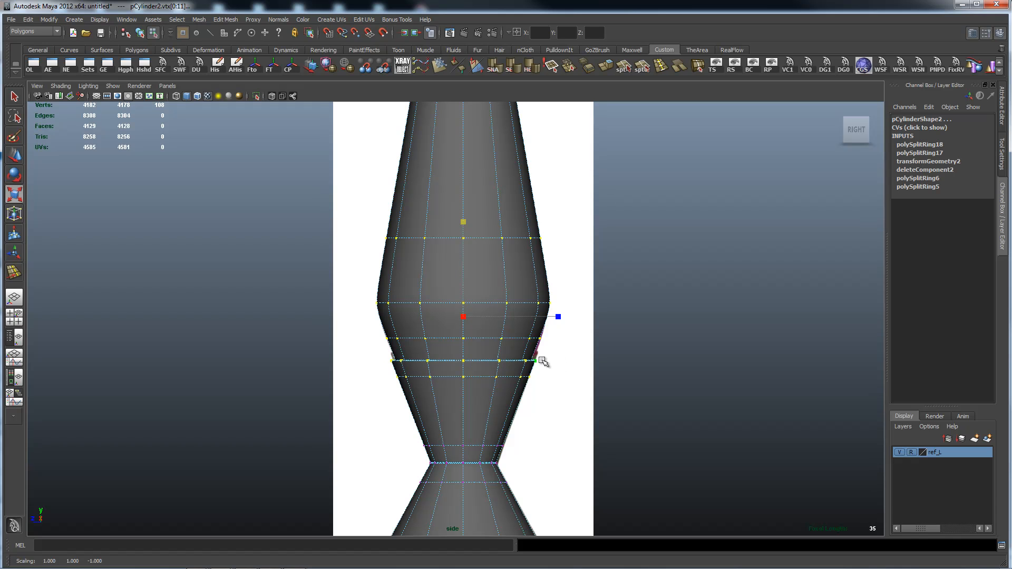
- Examine in the perspective view how the glass sits inside the rim of the metal base
right_click_drag(534, 355, 324, 333, "alt")
middle_click_drag(463, 288, 463, 334, "alt")
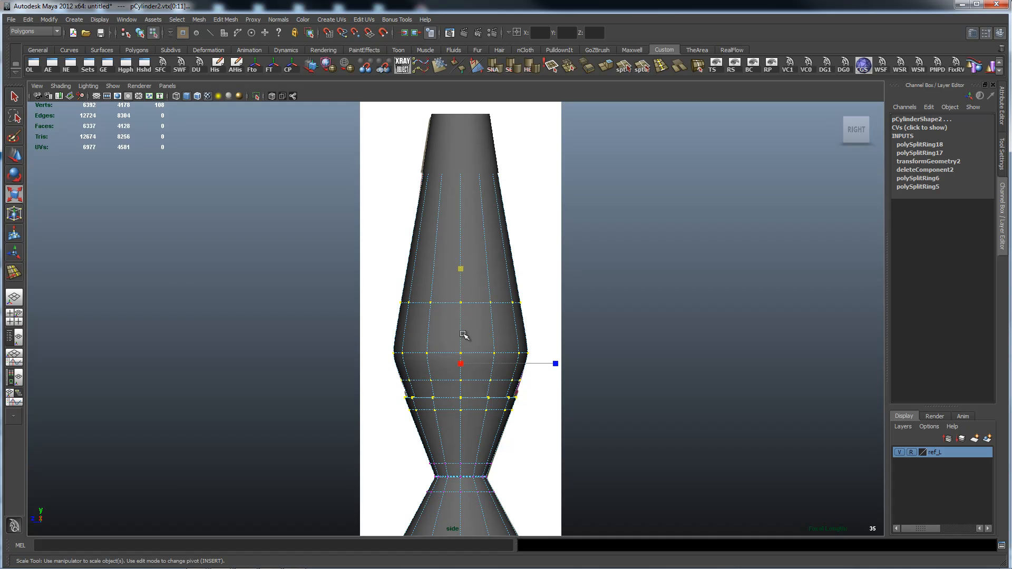
left_click(531, 297)
key("space")
left_click_drag(490, 297, 626, 304)
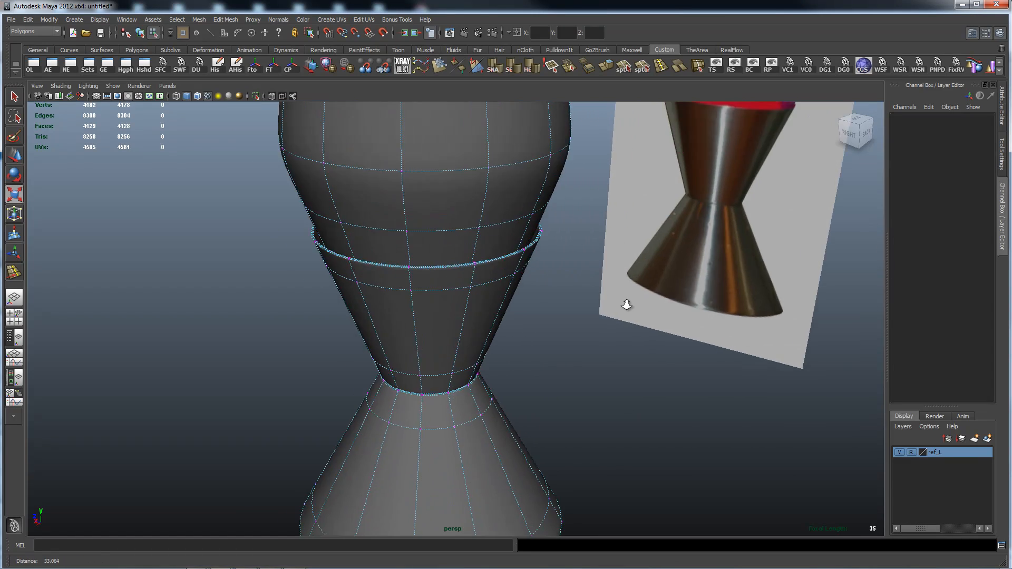
right_click_drag(626, 304, 727, 298, "alt")
left_click_drag(599, 280, 606, 287, "alt")
middle_click_drag(606, 286, 532, 295, "alt")
right_click_drag(470, 312, 643, 310, "alt")
left_click(620, 255)
left_click(644, 270)
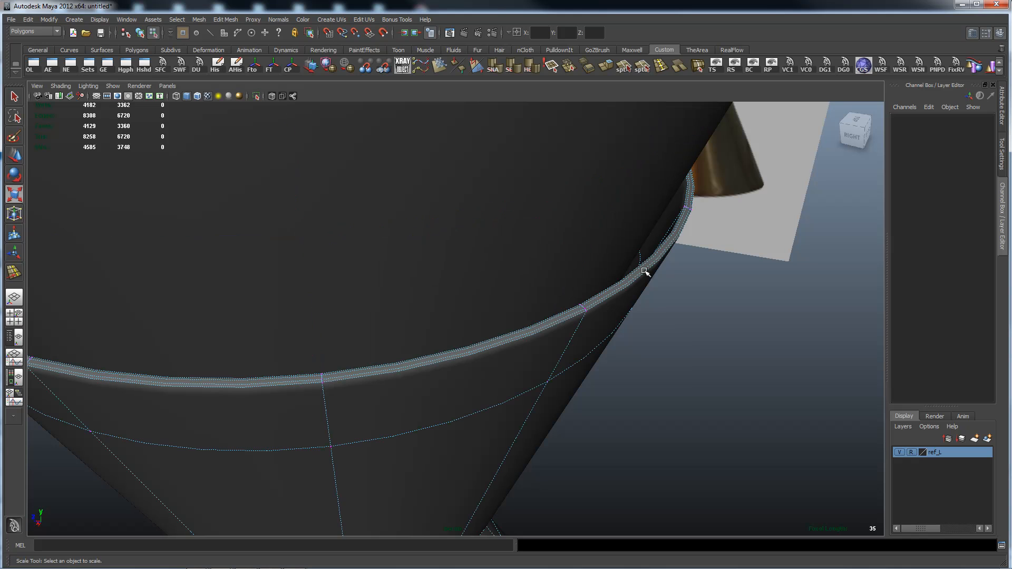
right_click_drag(646, 270, 487, 256, "alt")
left_click_drag(488, 256, 508, 239, "alt")
left_click(439, 206)
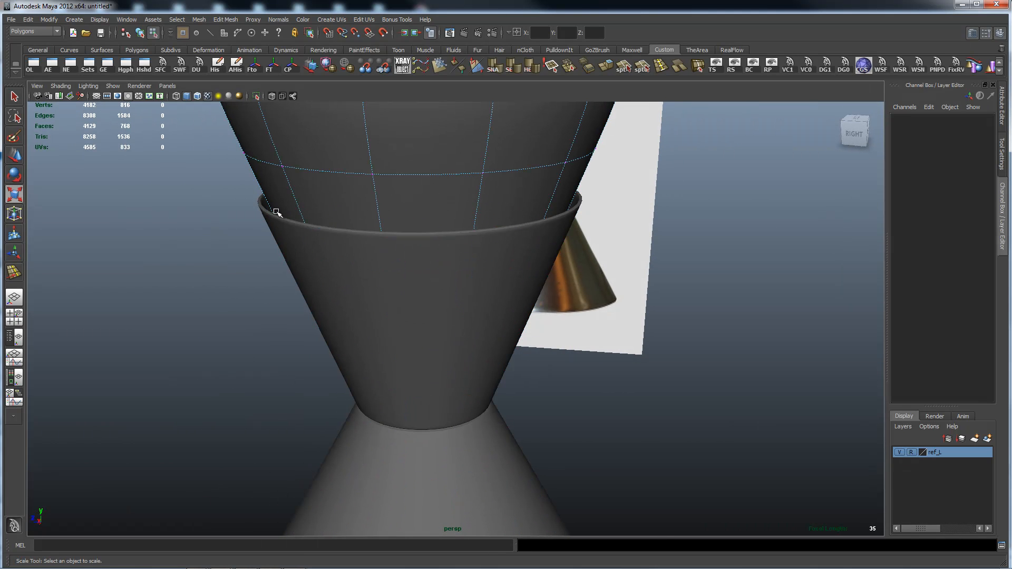
- Examine the seam between the top cap and the glass, comparing unsmoothed and smoothed display
right_click_drag(672, 220, 371, 224, "alt")
left_click_drag(371, 224, 260, 309, "alt")
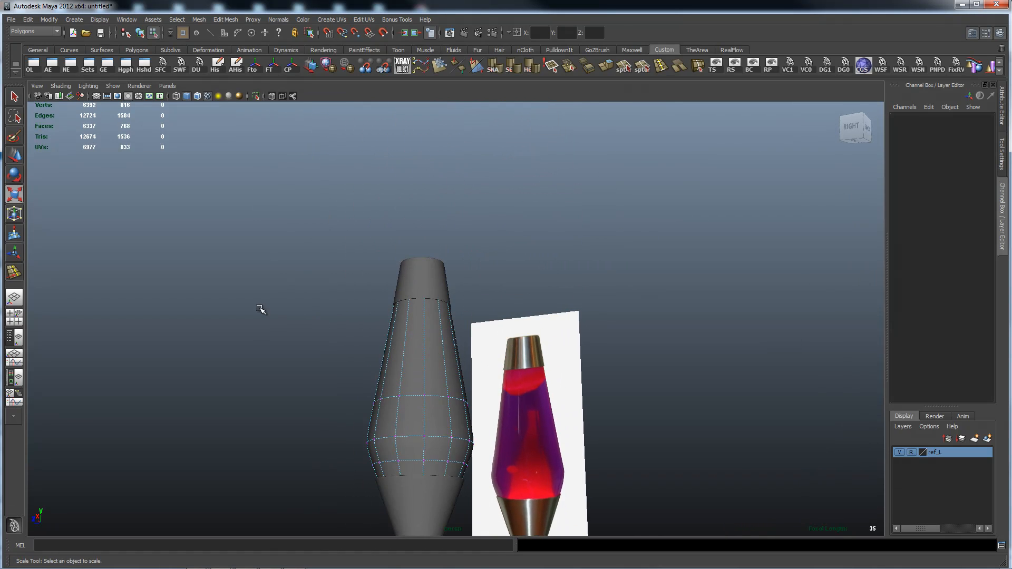
right_click_drag(260, 309, 806, 319, "alt")
left_click_drag(806, 319, 529, 262, "alt")
left_click(395, 173)
left_click(368, 204)
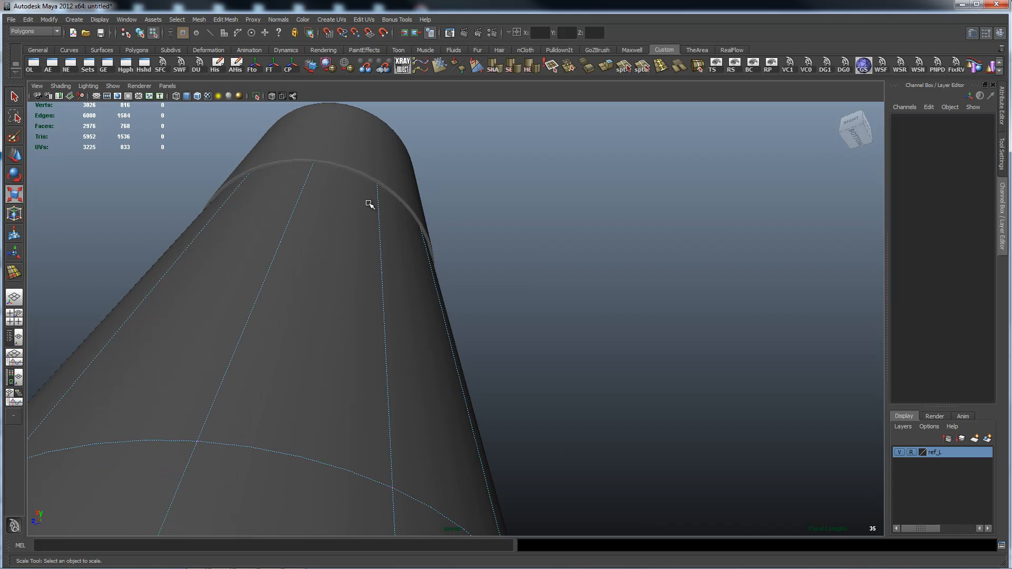
left_click_drag(544, 237, 393, 297, "alt")
key("3")
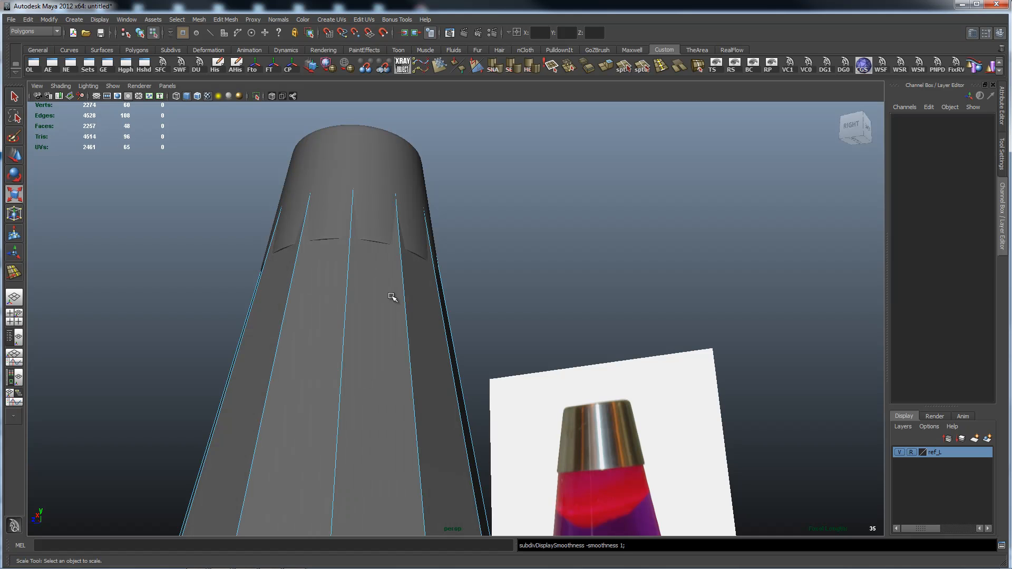
- Select the glass body as an object and isolate it in the perspective view
right_click_drag(375, 306, 427, 285)
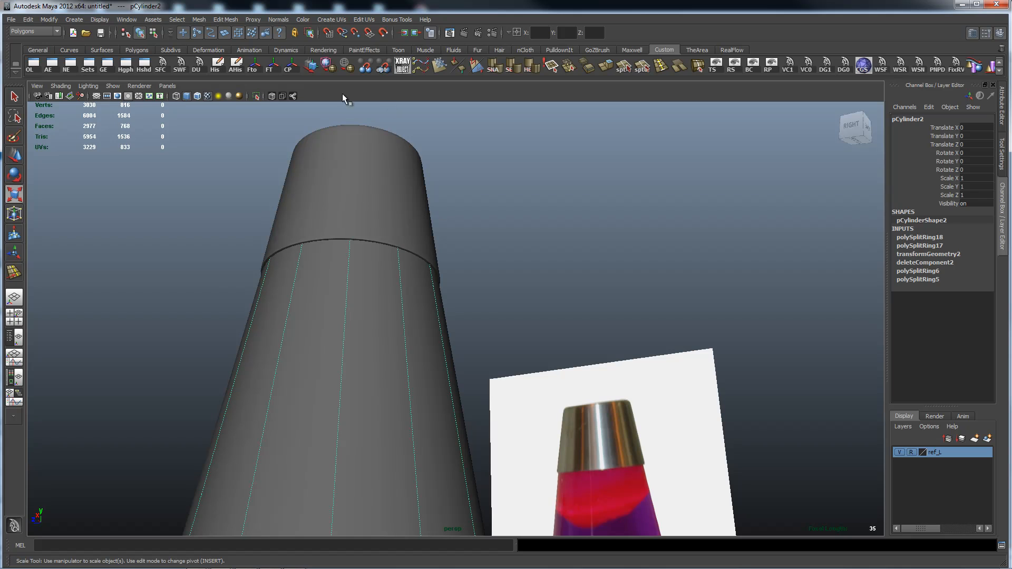
left_click(255, 95)
left_click_drag(474, 177, 470, 305, "alt")
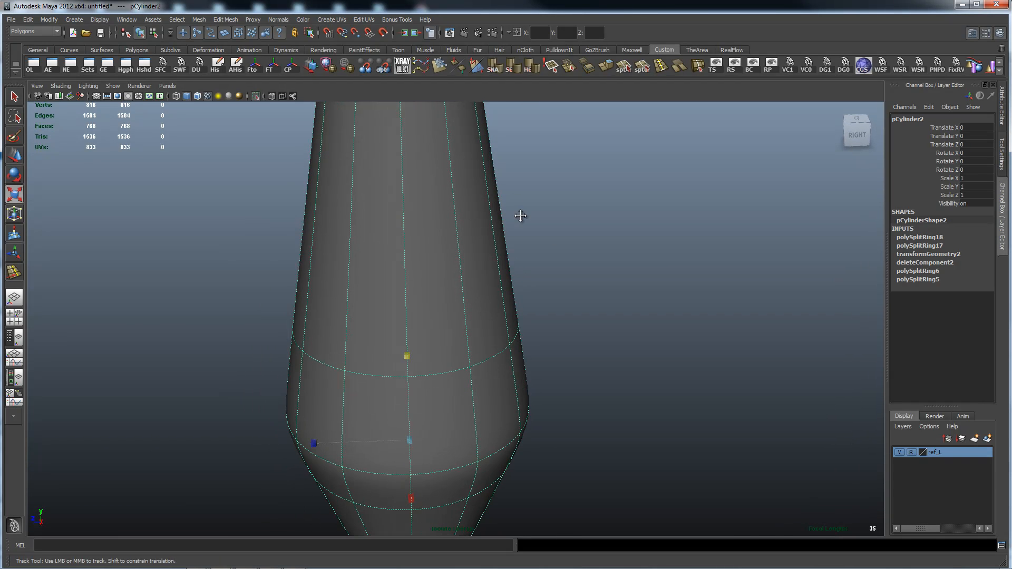
- Fill the open top and bottom borders of the glass with cap faces and preview it smoothed
key("1")
right_click_drag(459, 214, 460, 194)
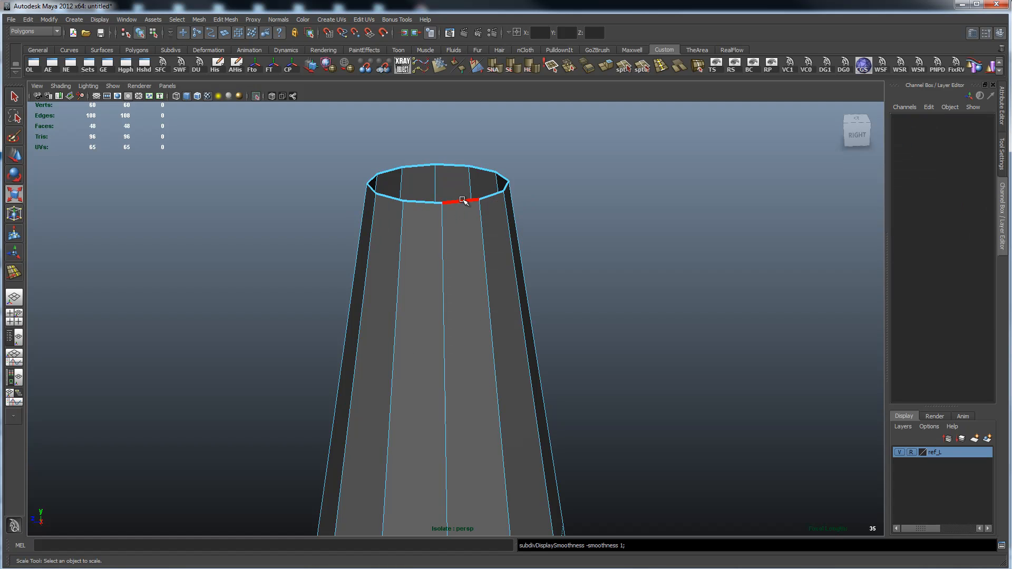
left_click(462, 200)
right_click_drag(594, 215, 580, 315, "shift")
left_click_drag(624, 366, 627, 280, "alt")
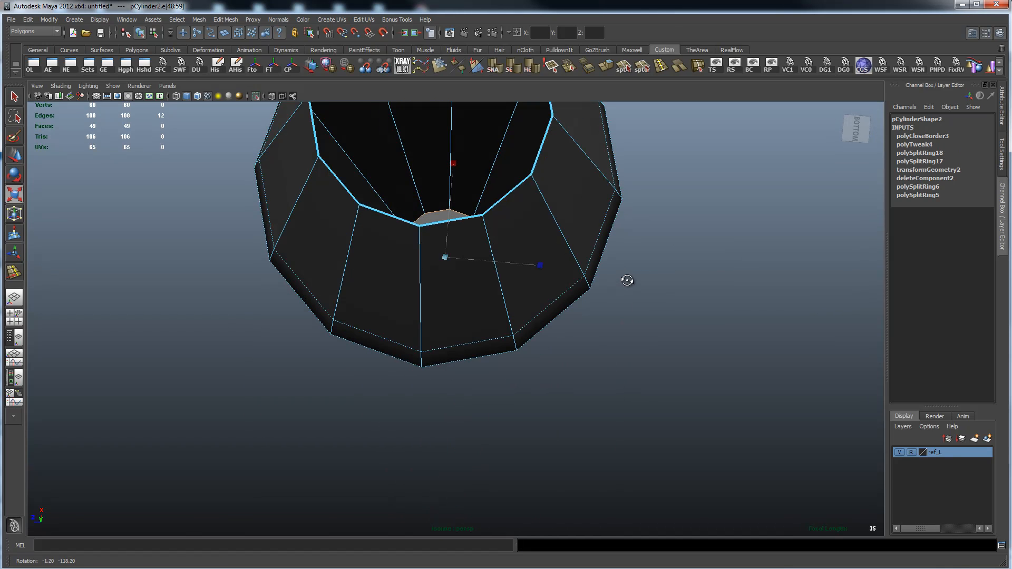
left_click(516, 189)
right_click_drag(677, 228, 674, 328, "shift")
left_click_drag(657, 302, 677, 301, "alt")
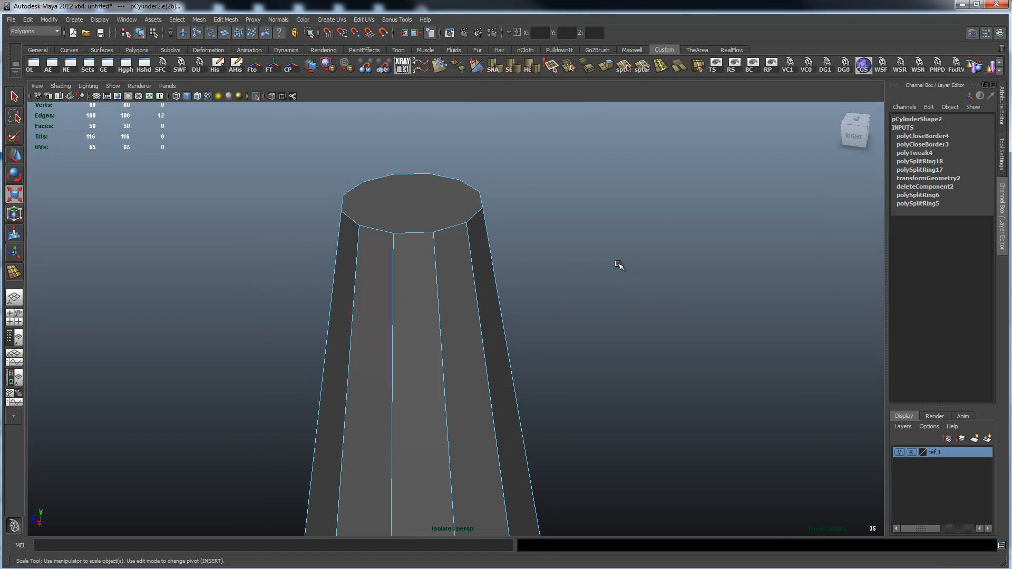
key("3")
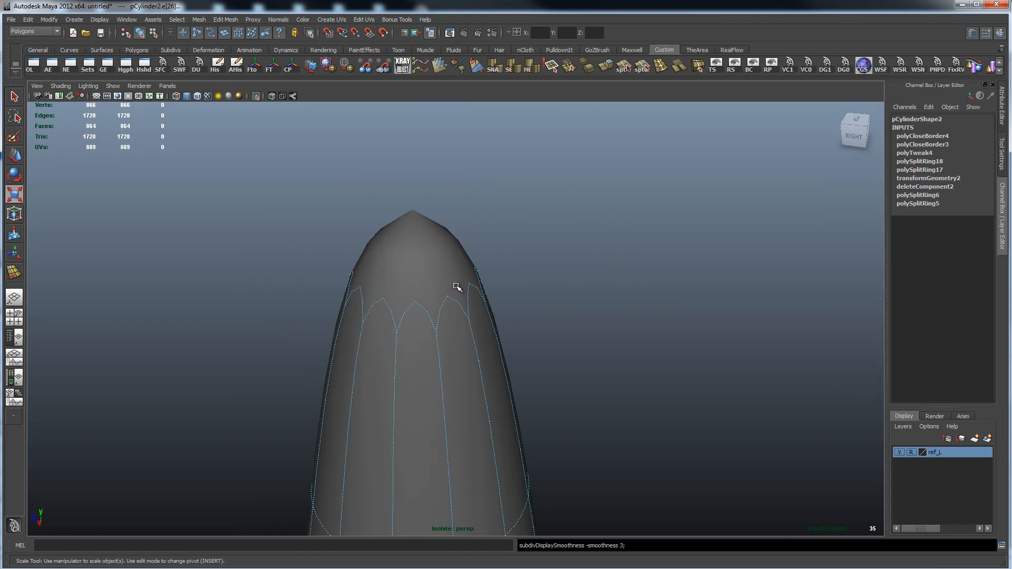
- Extrude the glass's top cap face and scale it slightly inward to about 0.93
key("1")
right_click_drag(418, 216, 456, 273)
left_click(419, 209)
left_click_drag(409, 111, 411, 112)
left_click_drag(413, 198, 437, 240)
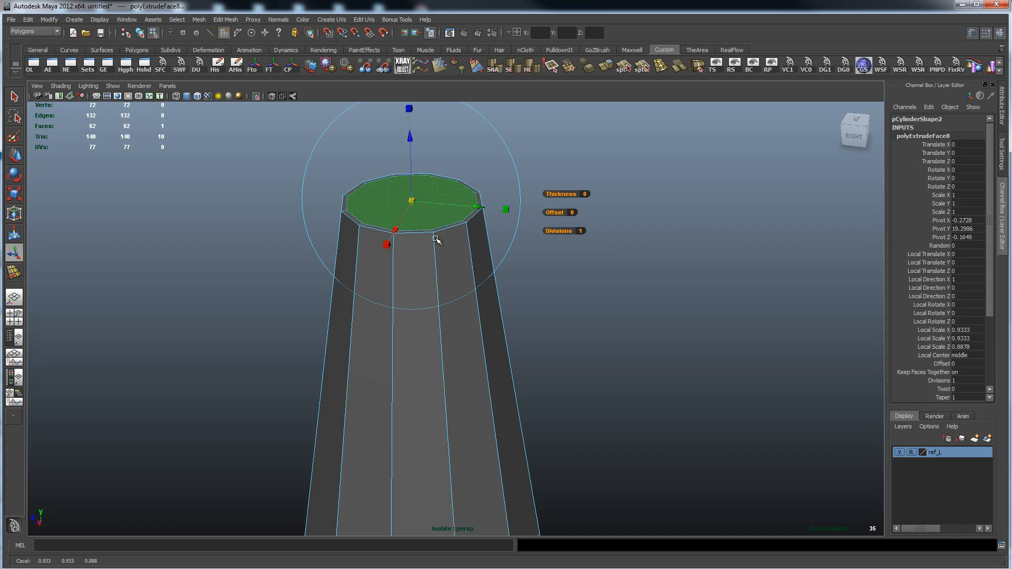
- Insert supporting edge loops close to the top and bottom rims of the glass
right_click(442, 251)
right_click_drag(479, 317, 448, 323)
left_click(477, 322)
right_click(491, 308, "shift")
left_click_drag(436, 240, 438, 236)
middle_click_drag(527, 337, 574, 128, "alt")
left_click_drag(541, 325, 476, 397, "alt")
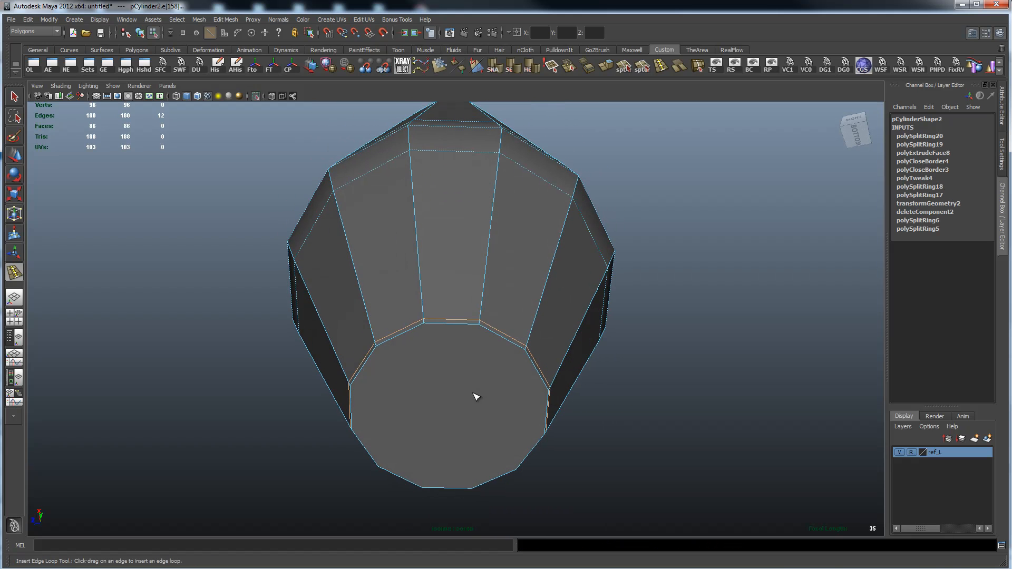
- Extrude the glass's bottom cap face and scale it inward to about 0.933
key("q")
right_click_drag(473, 398, 469, 417)
left_click(469, 399)
left_click(449, 450)
left_click_drag(449, 413, 445, 412)
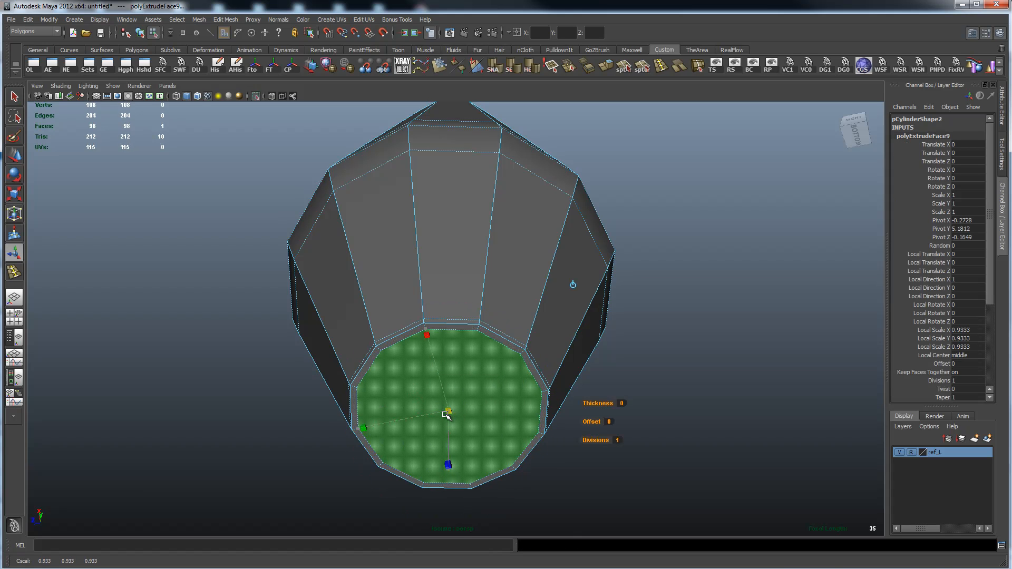
- Preview the capped glass smoothed and end its isolation to show the whole lamp
key("3")
left_click_drag(514, 249, 621, 354, "alt")
right_click_drag(621, 354, 485, 305, "alt")
left_click_drag(485, 305, 526, 319, "alt")
key("1")
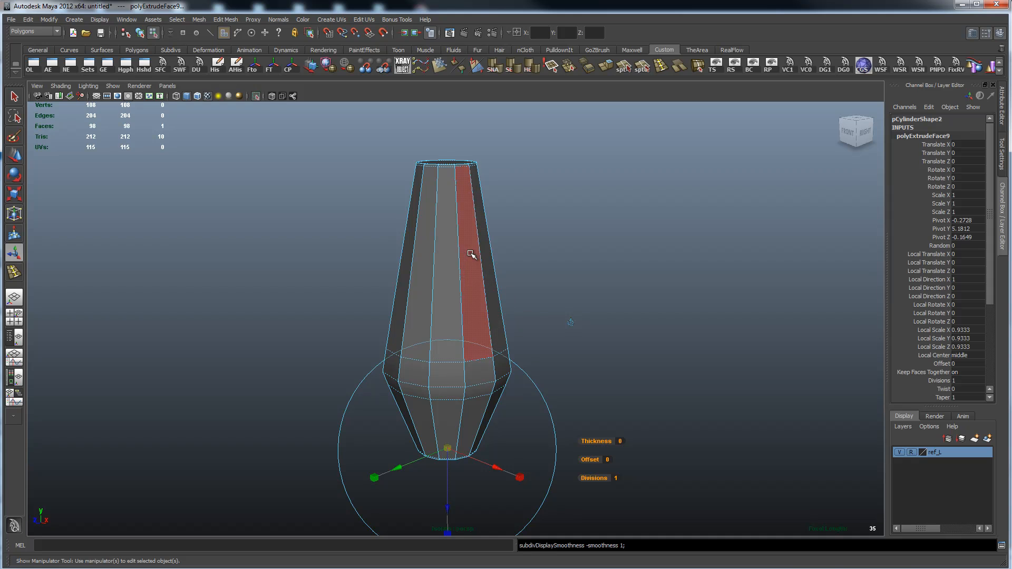
key("3")
left_click(255, 95)
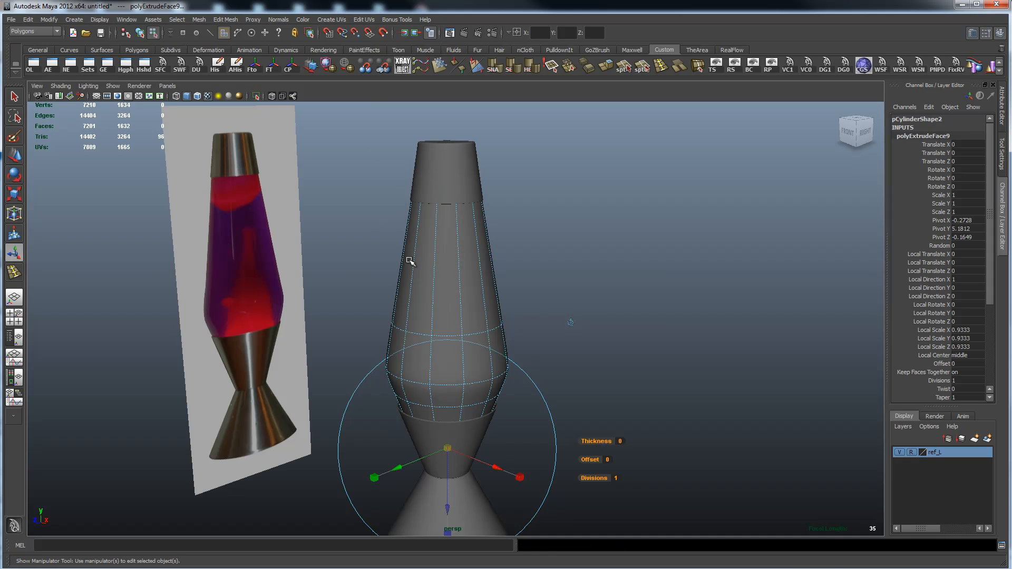
- Inspect the gap between the glass and the base rim in unsmoothed and smoothed display
middle_click_drag(515, 350, 334, 288, "alt")
right_click_drag(334, 288, 954, 356, "alt")
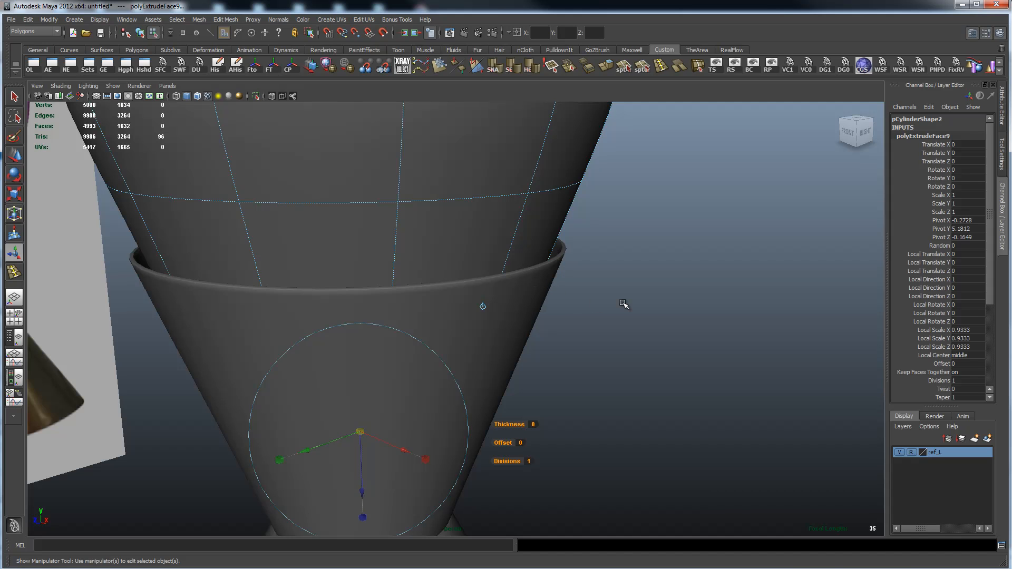
key("1")
right_click_drag(603, 295, 355, 289, "alt")
key("3")
mouse_move(600, 273)
left_mouse_down("alt")
mouse_move(572, 293)
mouse_move(594, 262)
left_mouse_up("alt")
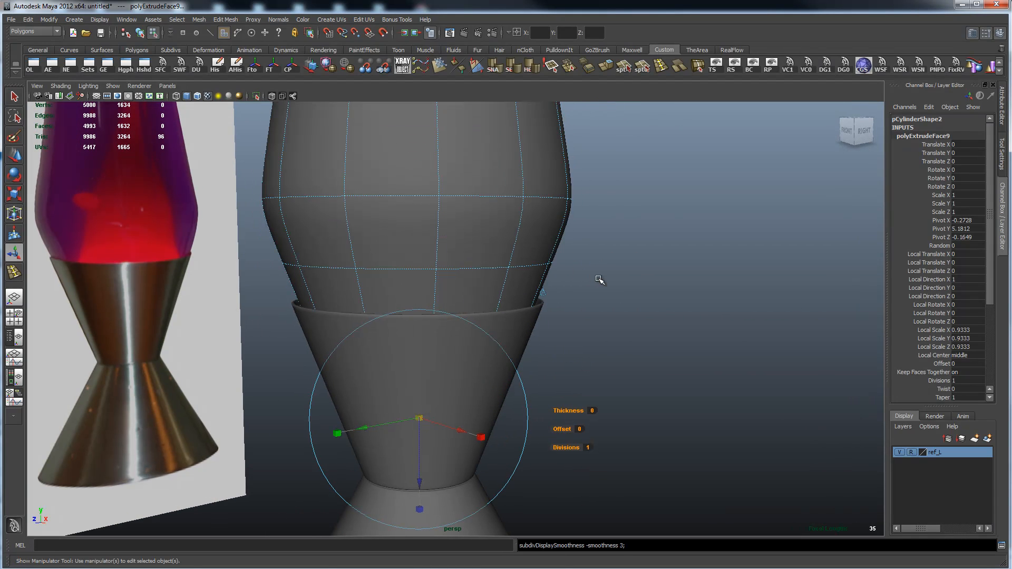
- Scale the glass's vertex rings from the bulge down to the bottom outward horizontally by about 1.027, keeping their height
key("1")
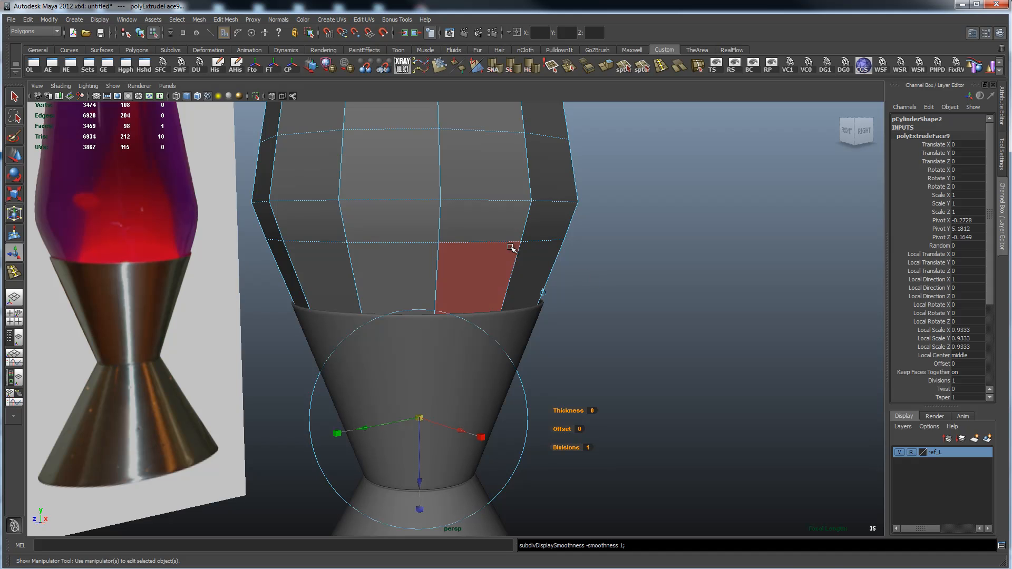
right_click_drag(514, 257, 479, 258)
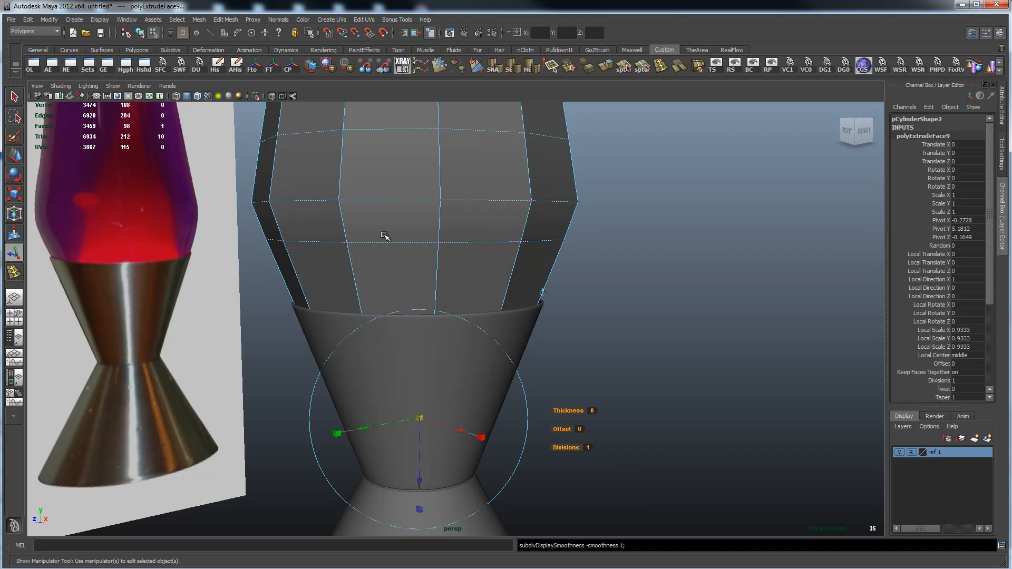
left_click_drag(217, 185, 669, 468)
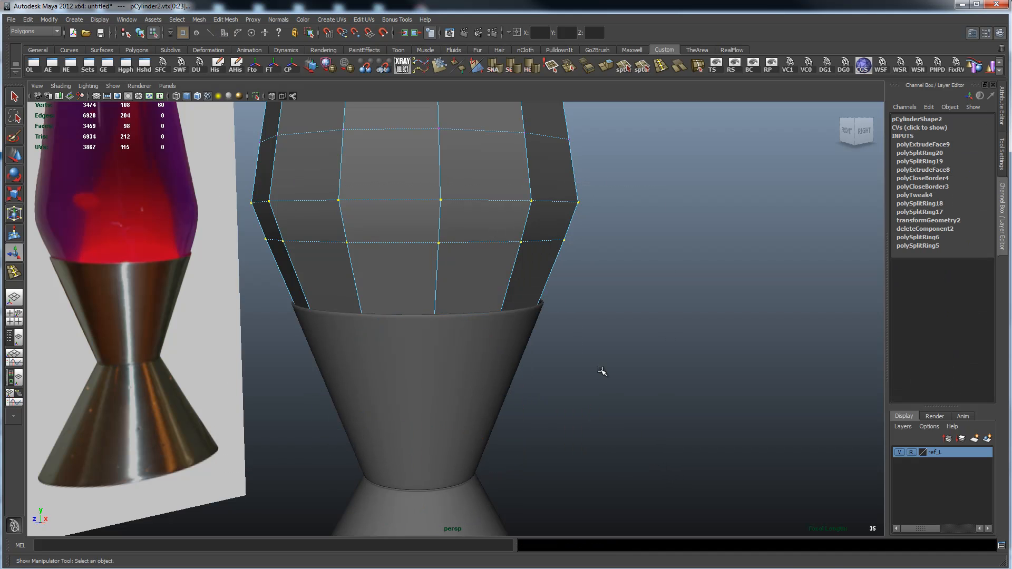
key("4")
left_click_drag(473, 435, 440, 491, "alt")
left_click_drag(581, 387, 587, 414, "alt")
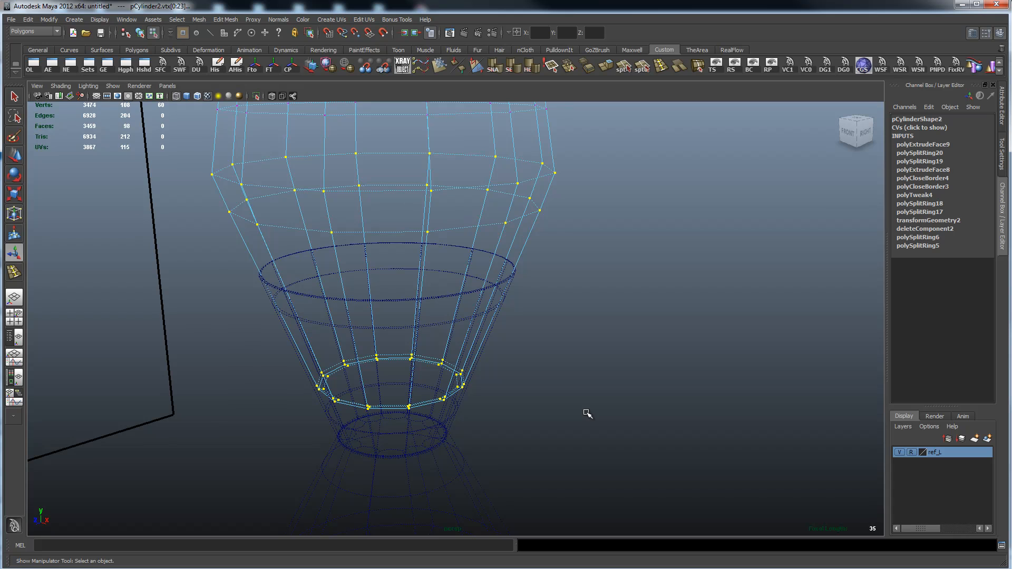
key("5")
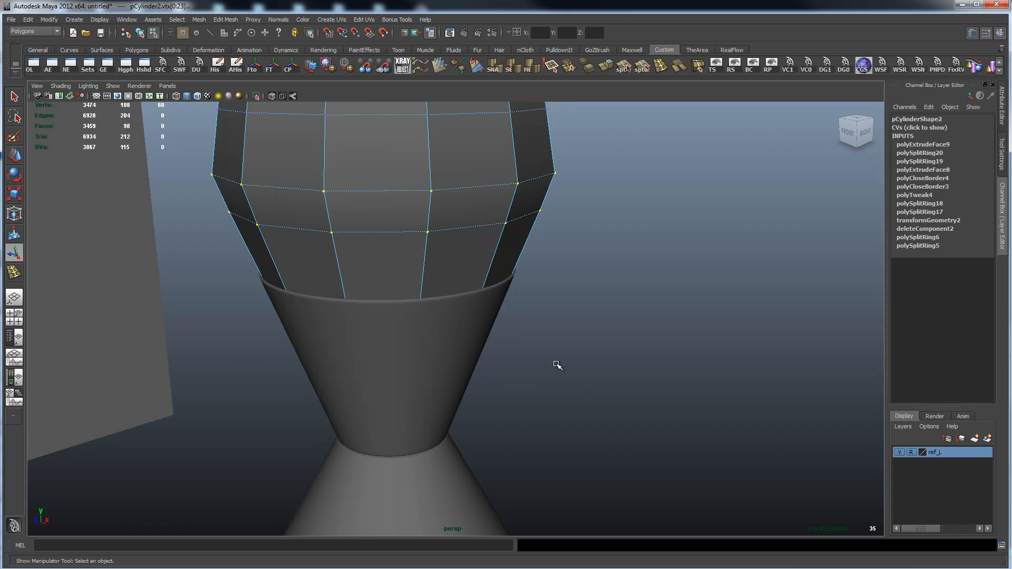
key("3")
left_click_drag(555, 330, 558, 287, "alt")
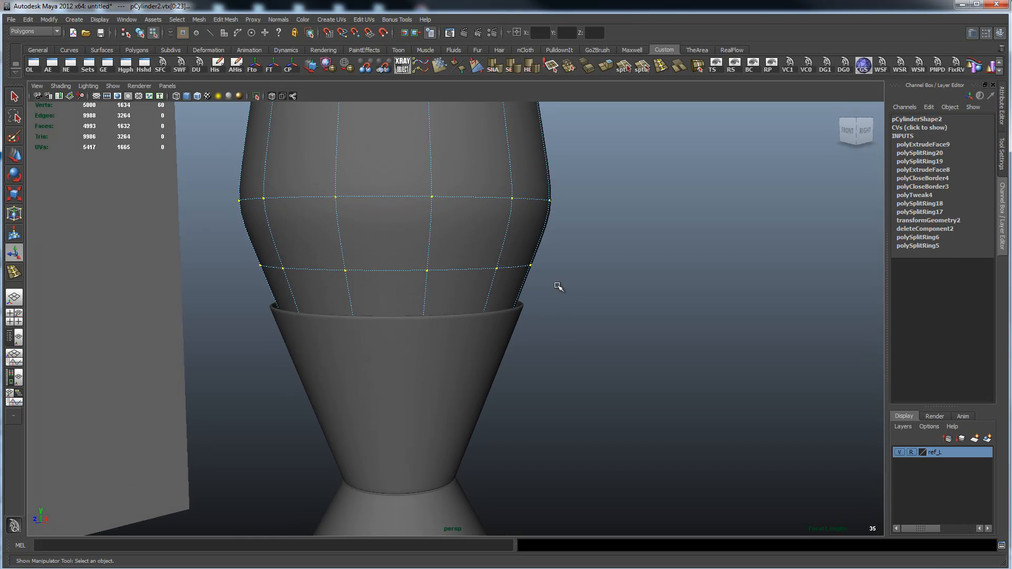
key("r")
left_click_drag(399, 221, 395, 219, "ctrl")
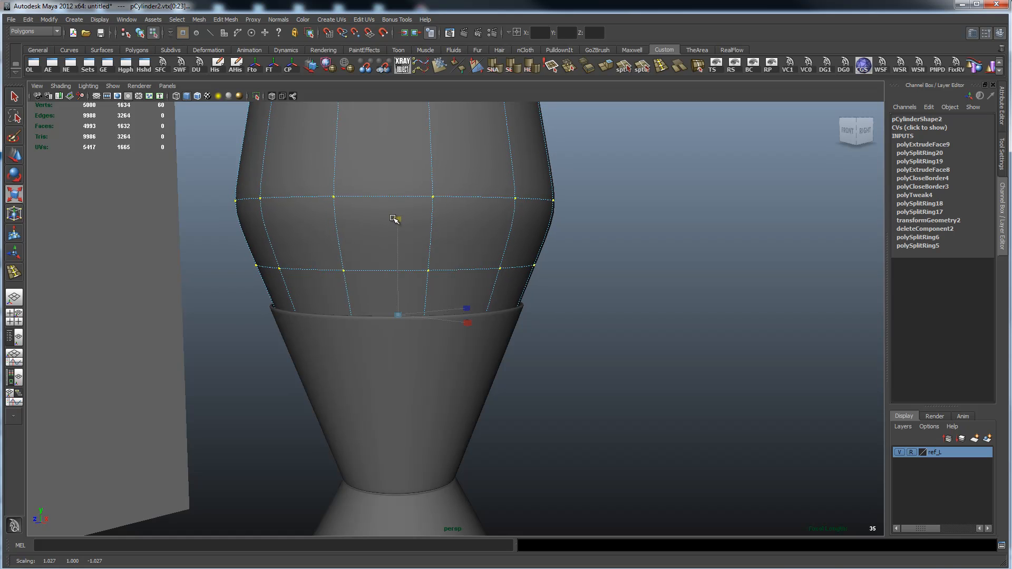
- Check the fit of the glass against the base rim and the top cap from several angles
left_click_drag(527, 275, 402, 327, "alt")
left_click_drag(536, 312, 617, 300, "alt")
right_click_drag(616, 300, 538, 297, "alt")
mouse_move(538, 297)
left_mouse_down("alt")
mouse_move(506, 287)
mouse_move(539, 288)
left_mouse_up("alt")
left_click(540, 293)
left_click_drag(520, 238, 635, 266, "alt")
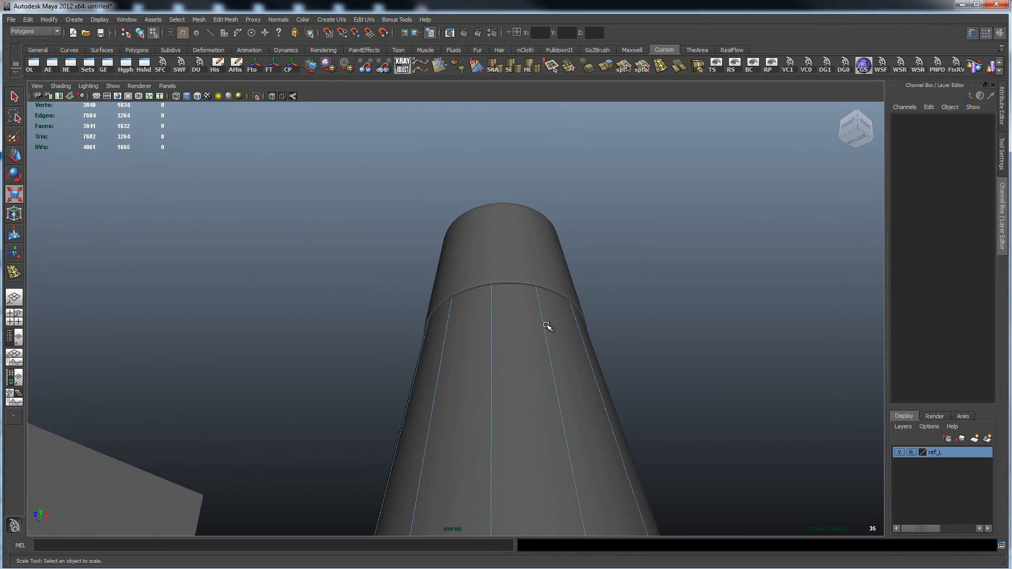
left_click_drag(715, 293, 536, 292, "alt")
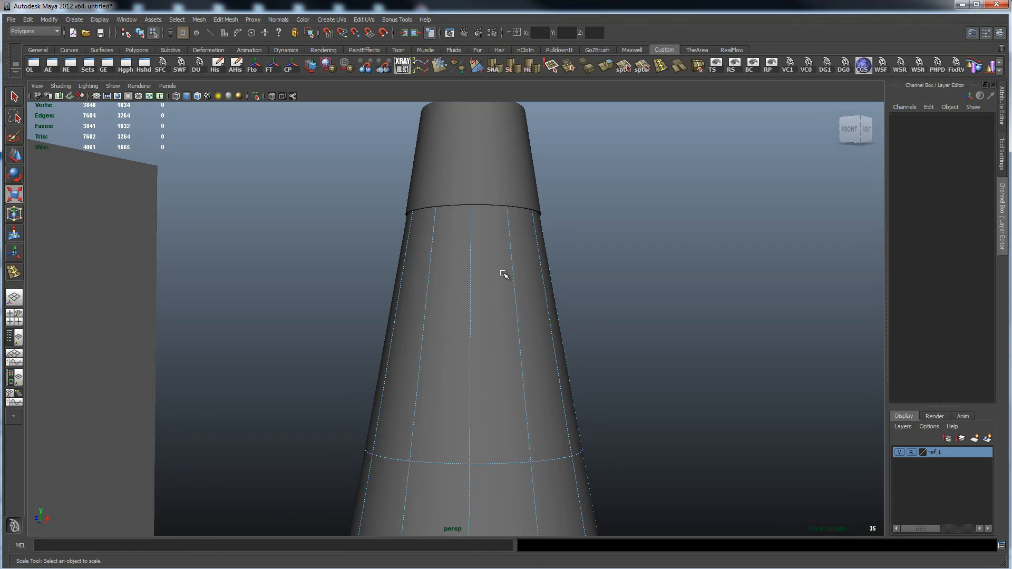
- Scale the glass's top vertex rings under the cap inward horizontally by about 0.972, keeping their height
right_click_drag(502, 264, 527, 240)
key("4")
left_click_drag(596, 208, 613, 275, "alt")
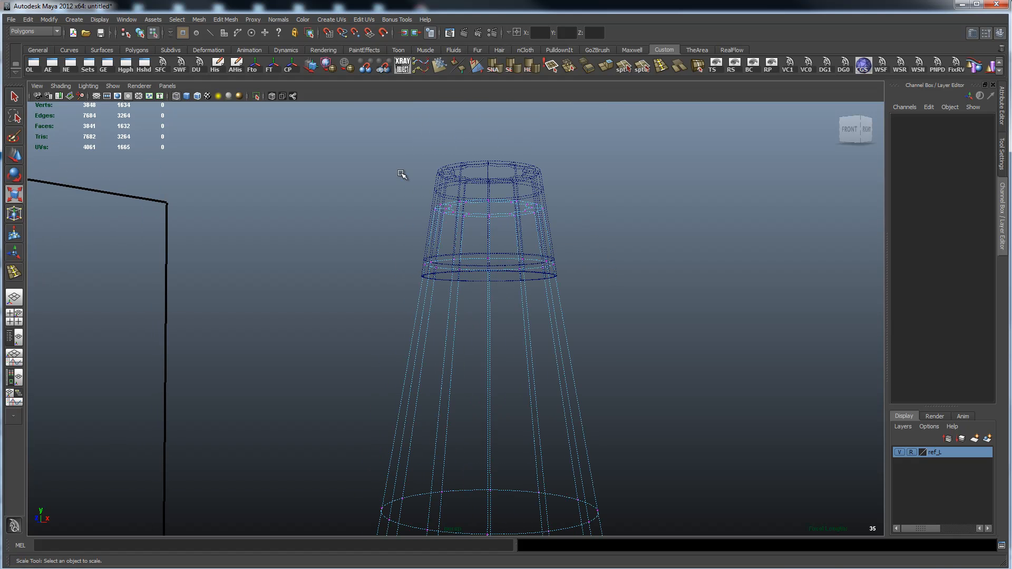
left_click_drag(405, 174, 637, 278)
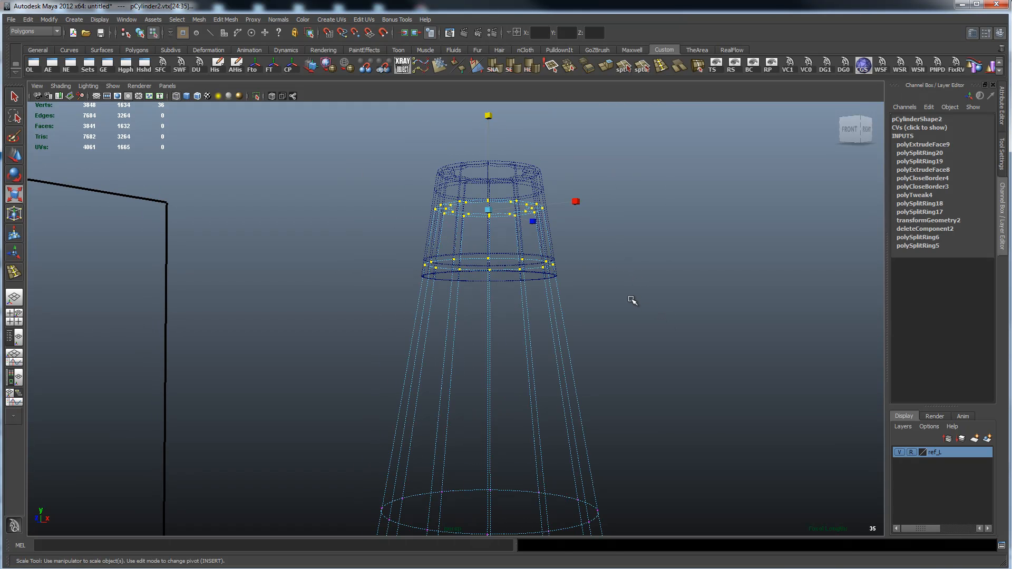
key("space")
left_click_drag(630, 299, 670, 301)
middle_click_drag(546, 236, 558, 376, "alt")
right_click_drag(543, 303, 986, 332, "alt")
middle_click_drag(681, 255, 599, 426, "alt")
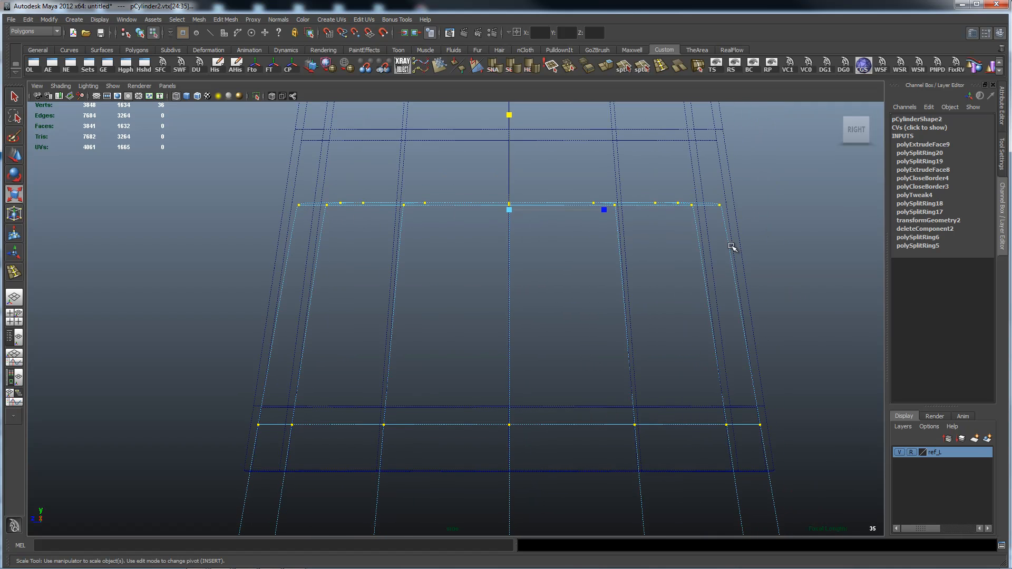
middle_click_drag(713, 401, 688, 302, "alt")
right_click_drag(770, 298, 714, 294, "alt")
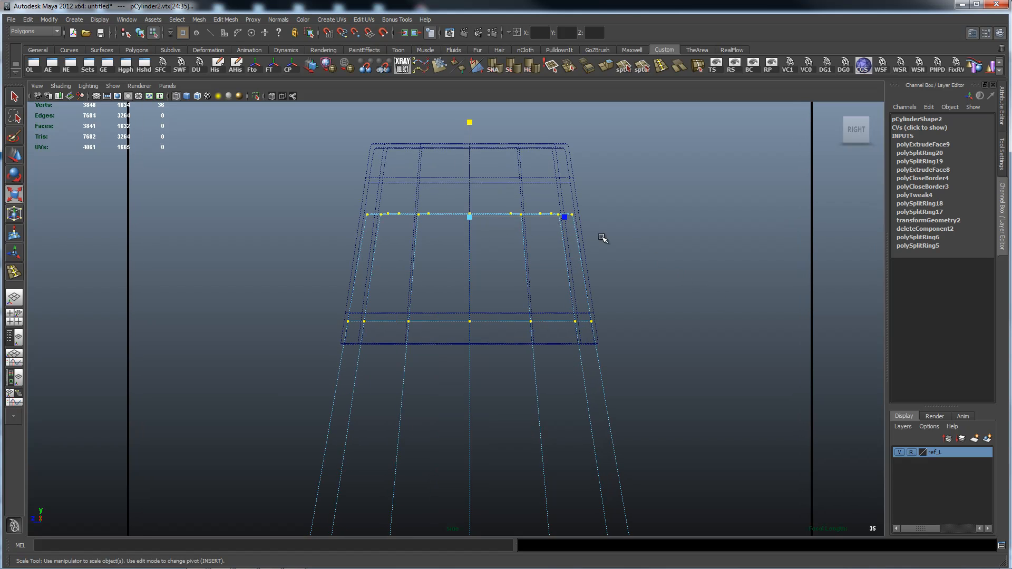
left_click_drag(471, 122, 473, 125)
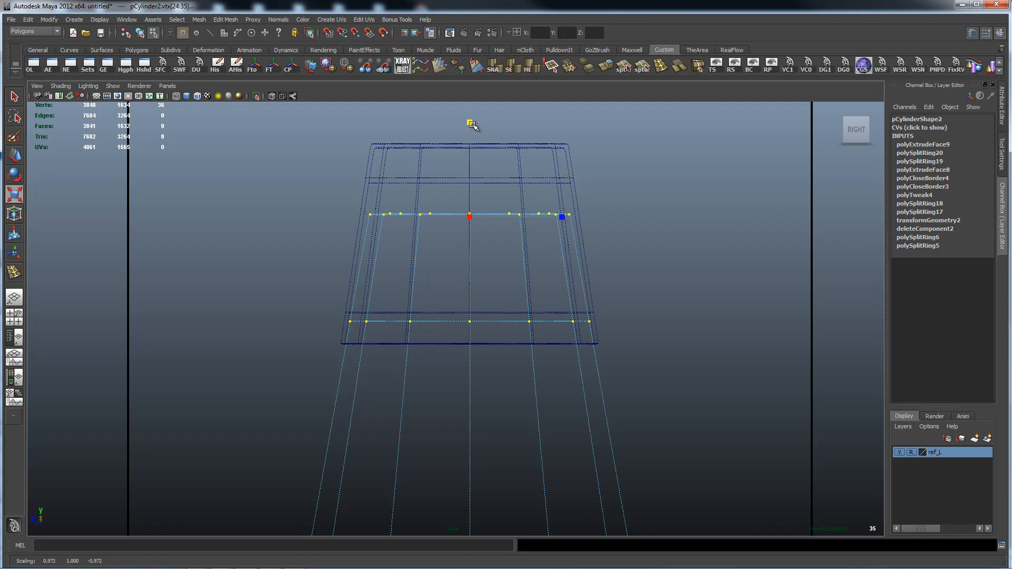
- Turn off the glass's smooth preview and scale the vertex ring just above its bulge slightly outward horizontally, keeping its height
key("1")
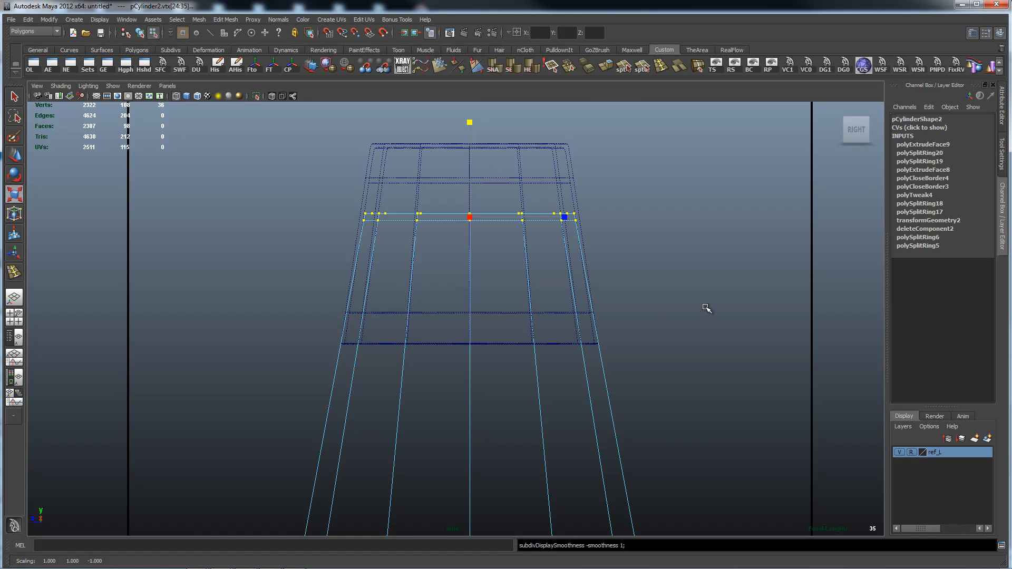
right_click_drag(706, 308, 630, 310, "alt")
middle_click_drag(630, 310, 590, 170, "alt")
middle_click_drag(619, 344, 601, 248, "alt")
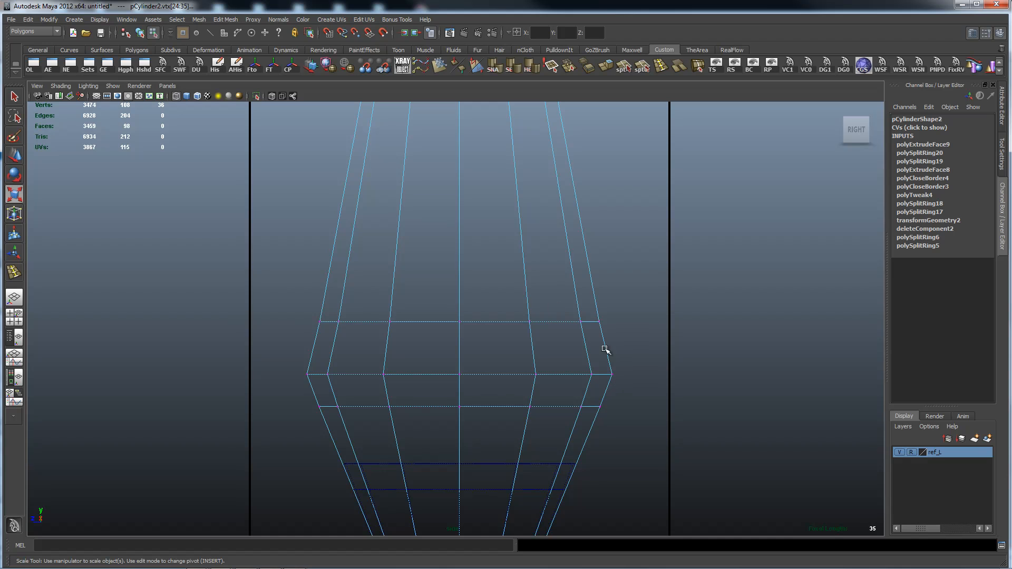
left_click_drag(282, 296, 658, 331)
key("w")
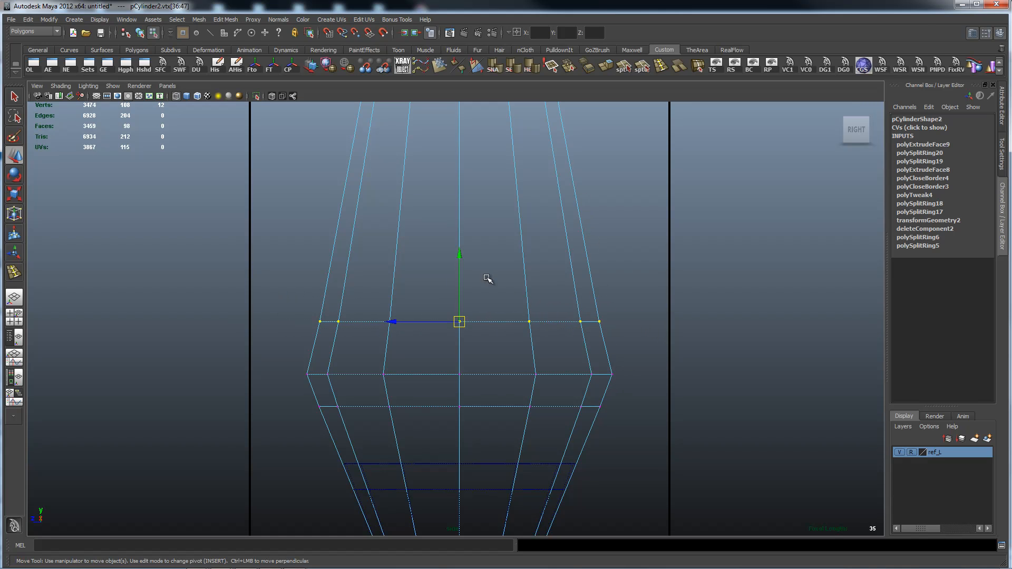
key("r")
left_click_drag(461, 230, 459, 228, "ctrl")
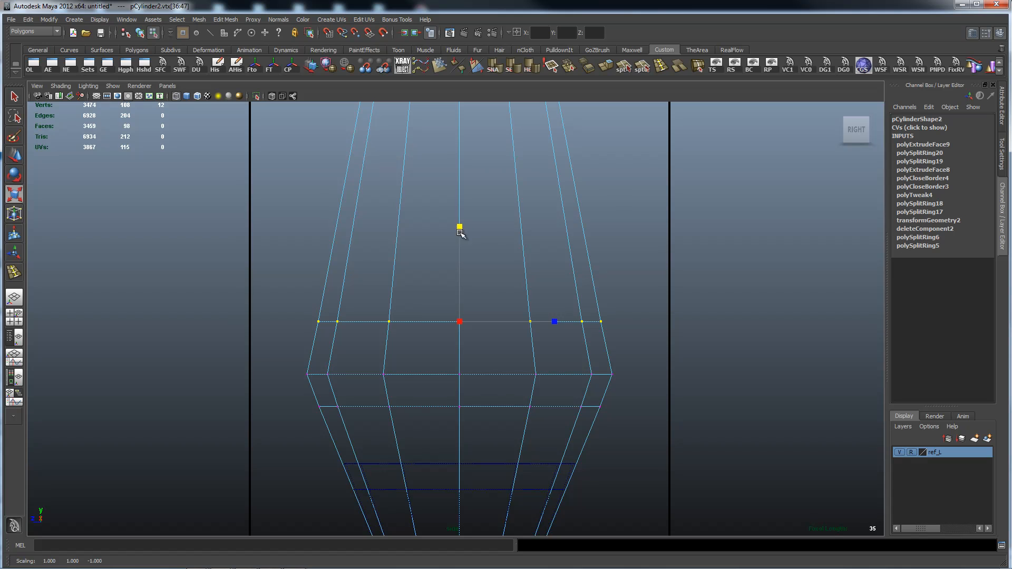
- Try to scale the glass's bulge ring and the ring above it inward horizontally by about 0.856
left_click_drag(259, 276, 646, 385)
middle_click_drag(605, 262, 582, 325, "alt")
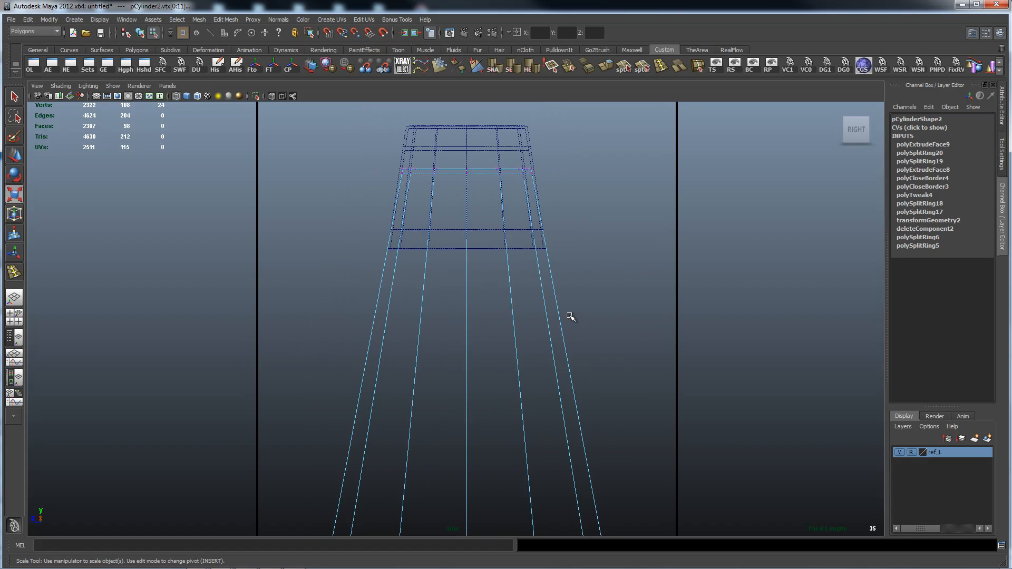
right_click_drag(580, 295, 497, 383, "alt")
middle_click_drag(521, 382, 527, 289, "alt")
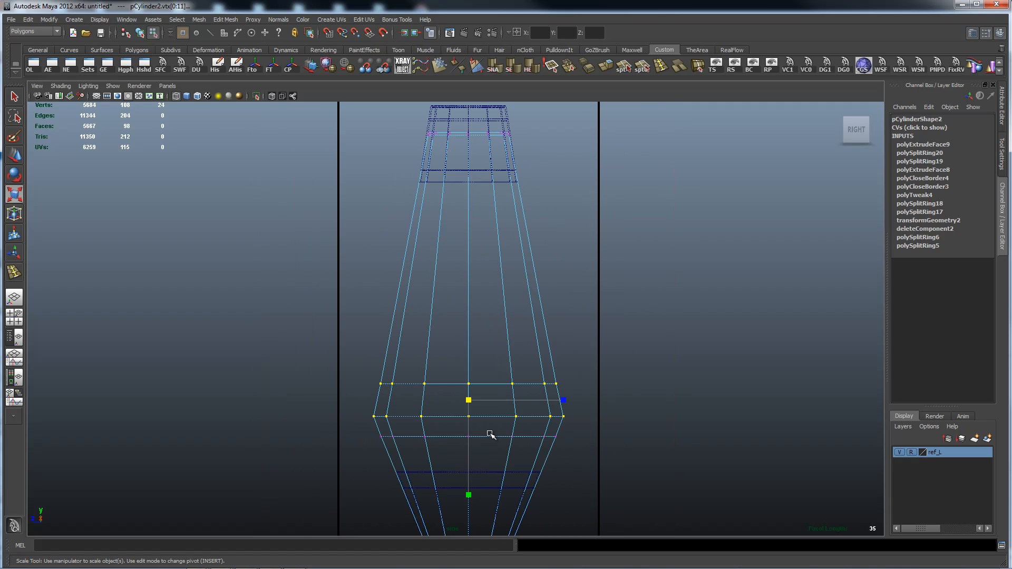
left_click_drag(467, 495, 468, 484)
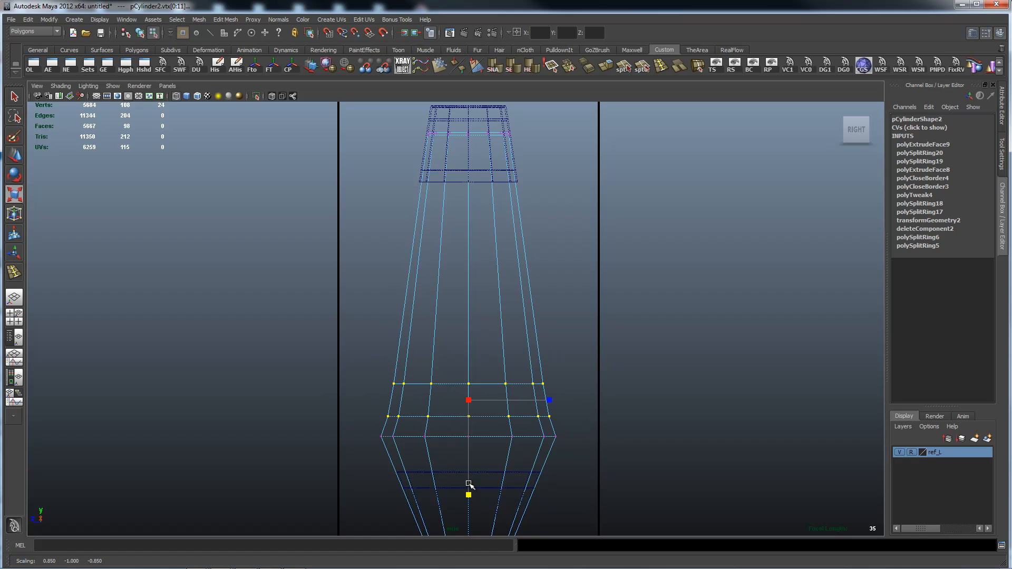
middle_click_drag(469, 485, 528, 340, "alt")
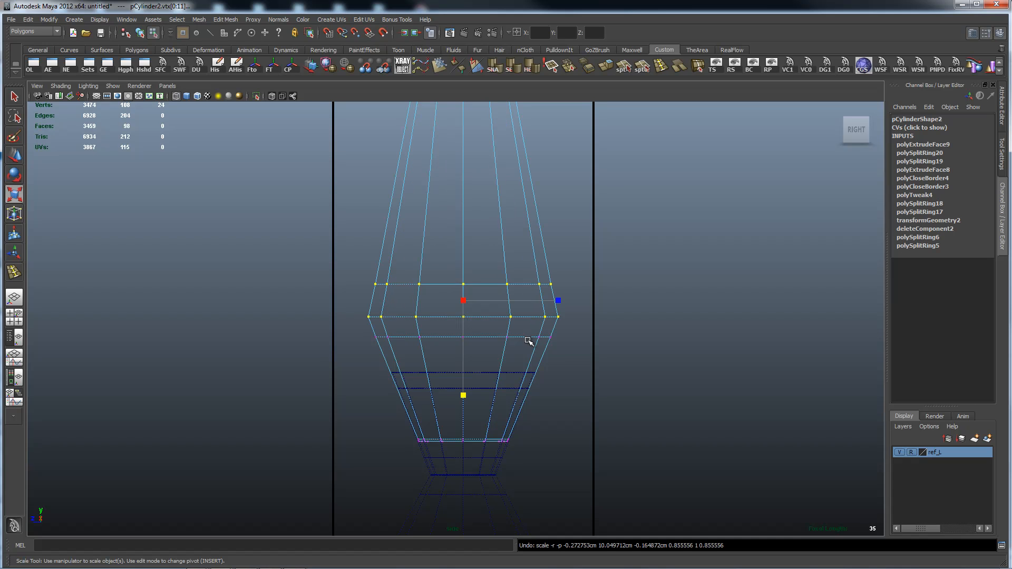
- Scale the cap's bottom vertex rings slightly outward horizontally, keeping their height
middle_click_drag(553, 215, 552, 403, "alt")
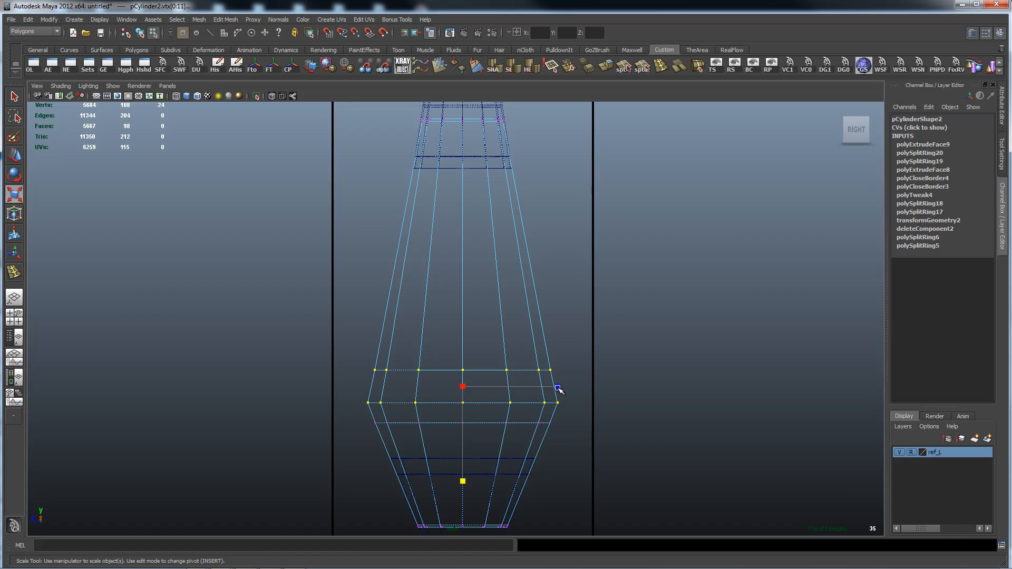
middle_click_drag(496, 256, 494, 374, "alt")
right_click_drag(445, 337, 602, 349, "alt")
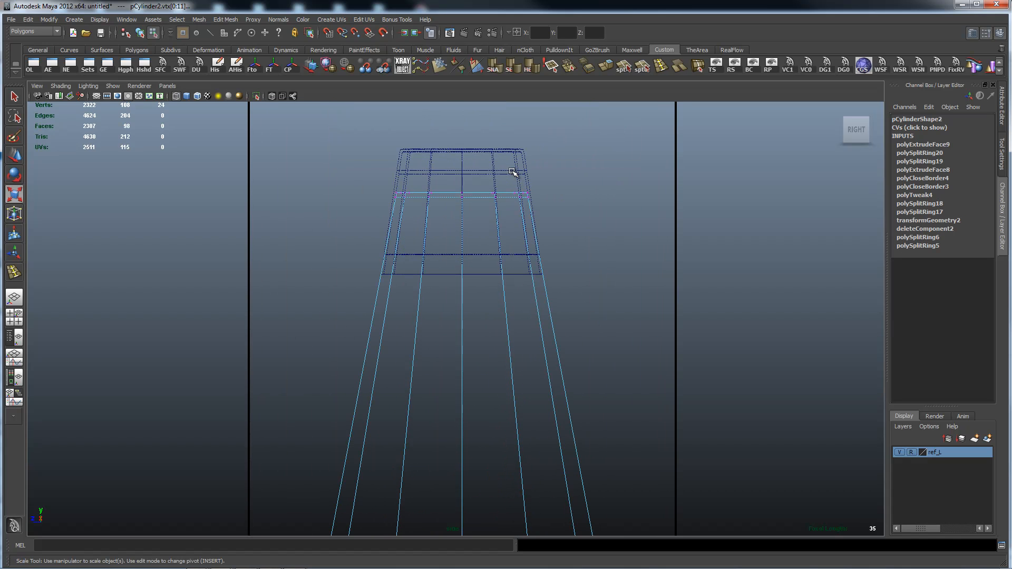
right_click_drag(512, 170, 512, 171)
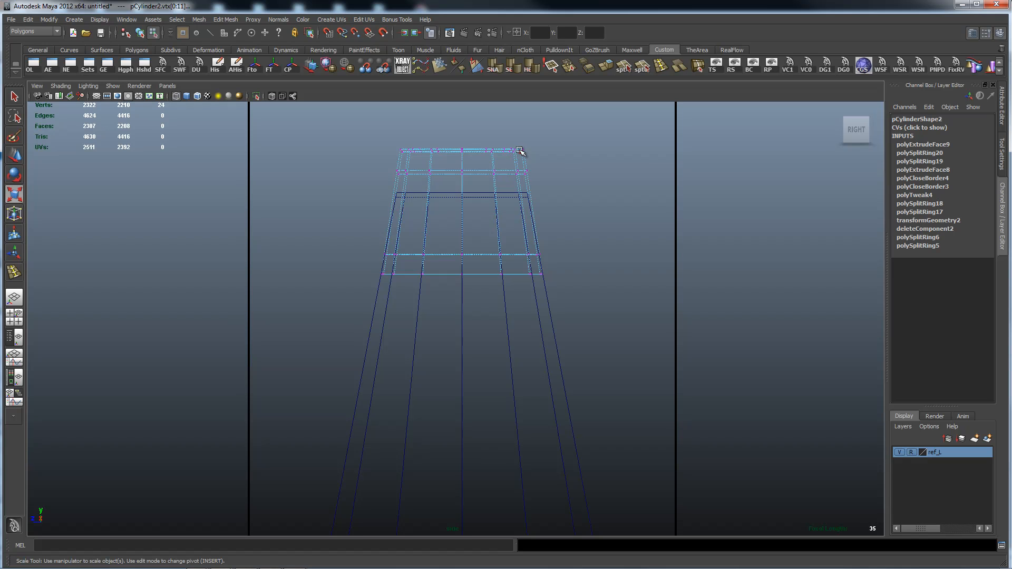
left_click_drag(375, 240, 606, 323)
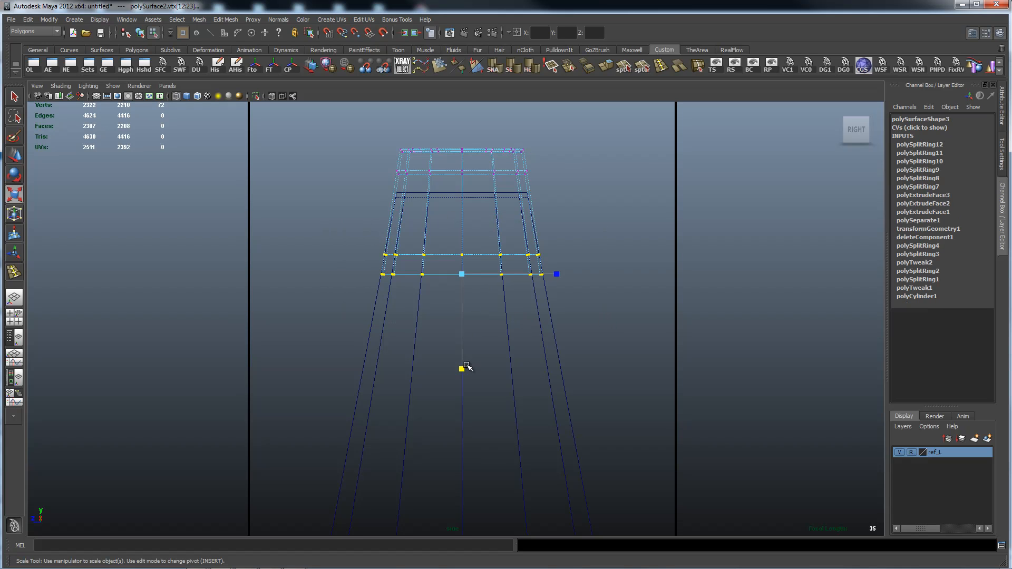
left_click_drag(461, 369, 461, 373)
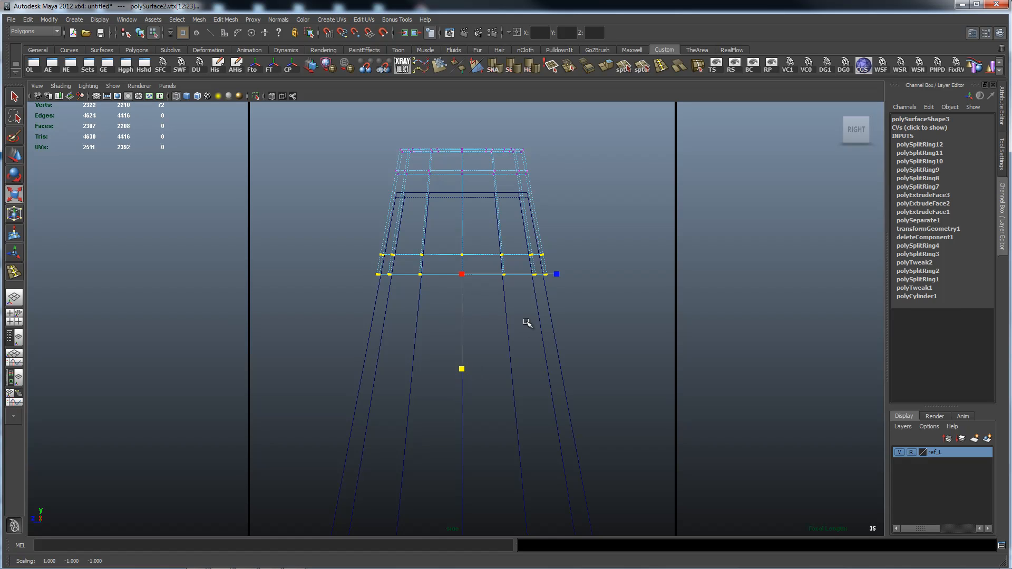
- Inspect the fit of the flared cap over the glass, shaded and smoothed, in the side and perspective views
key("5")
left_click(508, 332)
left_click(523, 328)
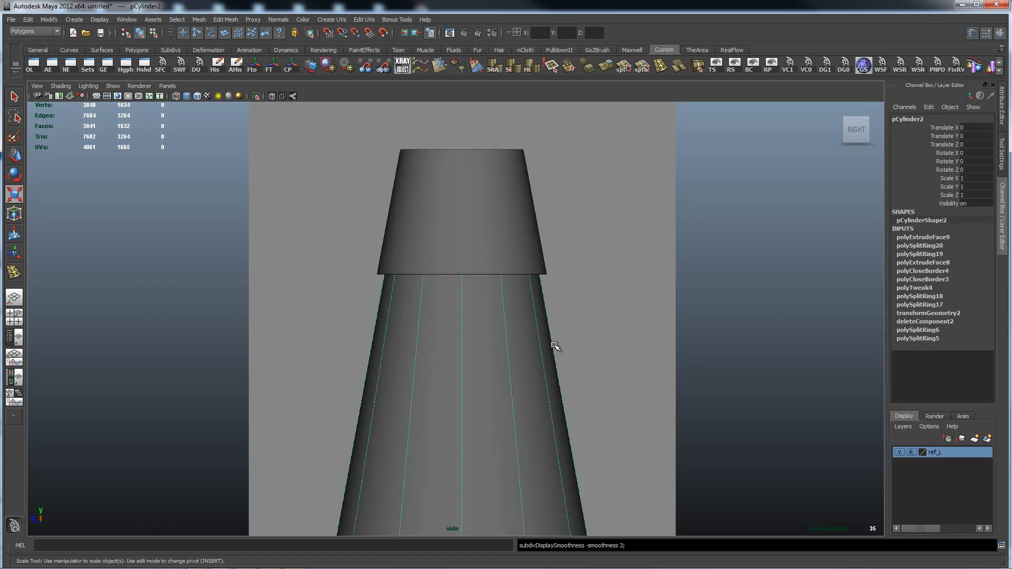
key("space")
left_click_drag(590, 267, 585, 259)
right_click_drag(444, 295, 653, 300, "alt")
mouse_move(652, 301)
left_mouse_down("alt")
mouse_move(632, 325)
mouse_move(647, 318)
left_mouse_up("alt")
right_click_drag(647, 317, 470, 295, "alt")
left_click_drag(470, 296, 646, 264, "alt")
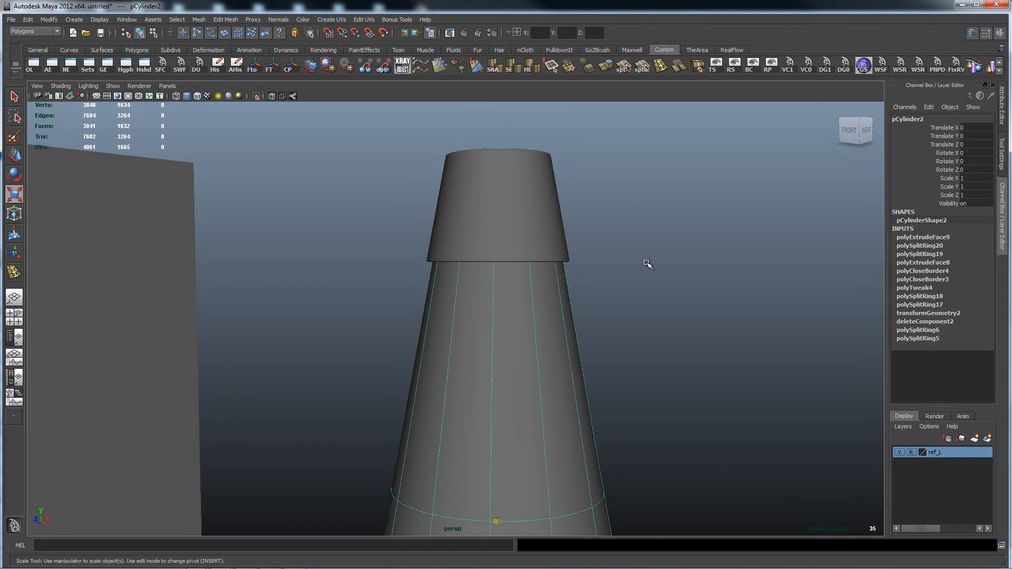
- Center the cap's pivot and scale the whole cap to 0.9558 in X and Z, keeping its height
left_click(538, 200)
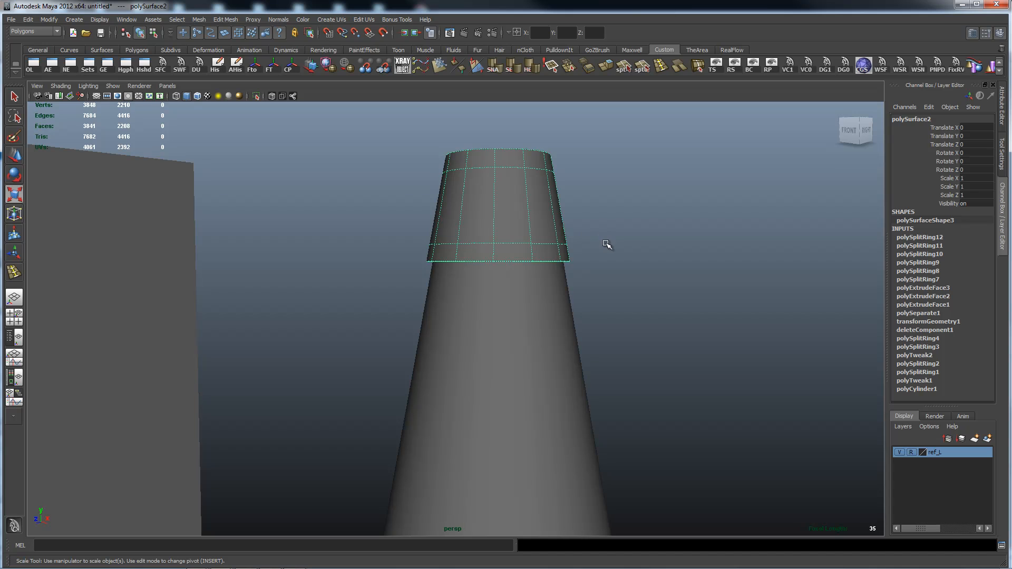
left_click_drag(644, 255, 651, 255, "alt")
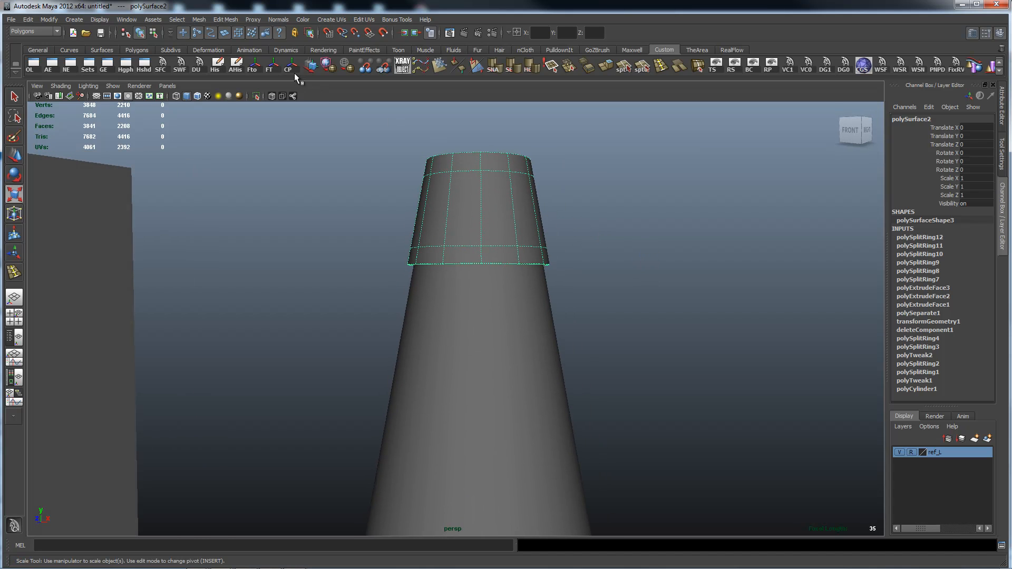
left_click(44, 19)
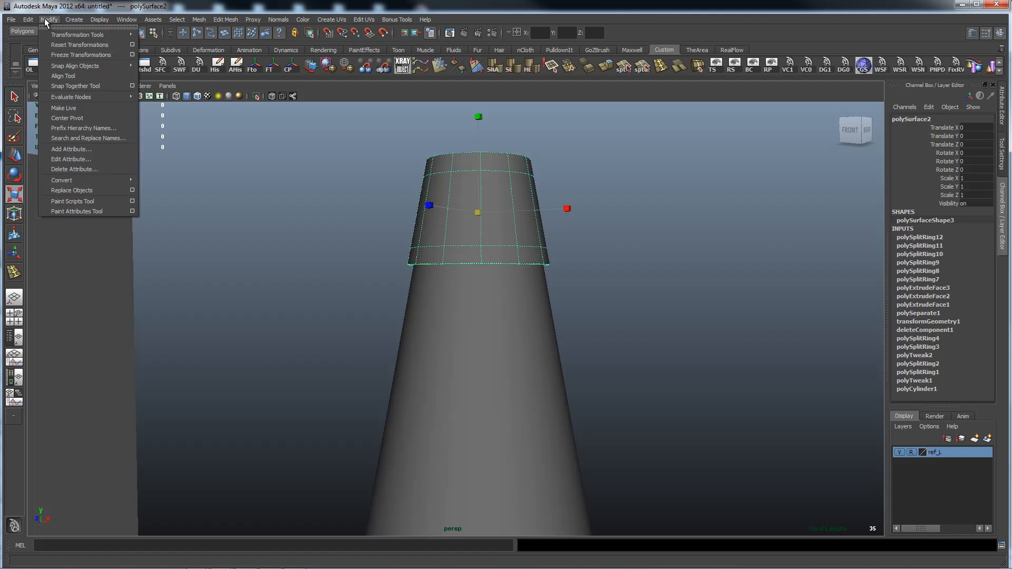
left_click(280, 240)
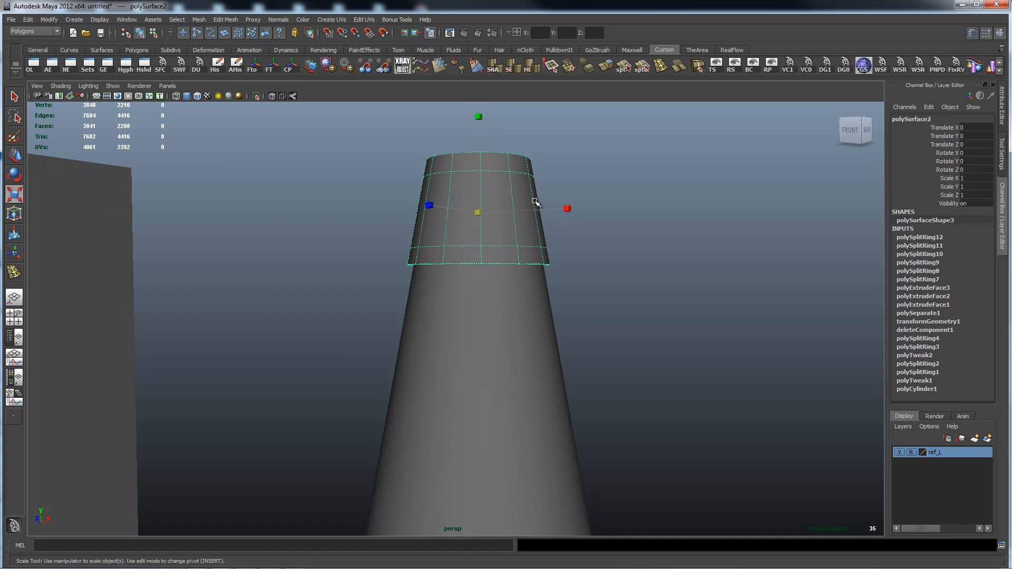
left_click_drag(480, 116, 482, 119, "ctrl")
- Inspect the cap's rim against the glass from below and above, with the cap deselected
left_click_drag(509, 322, 517, 226, "alt")
right_click_drag(447, 296, 764, 366, "alt")
middle_click_drag(593, 322, 543, 111, "alt")
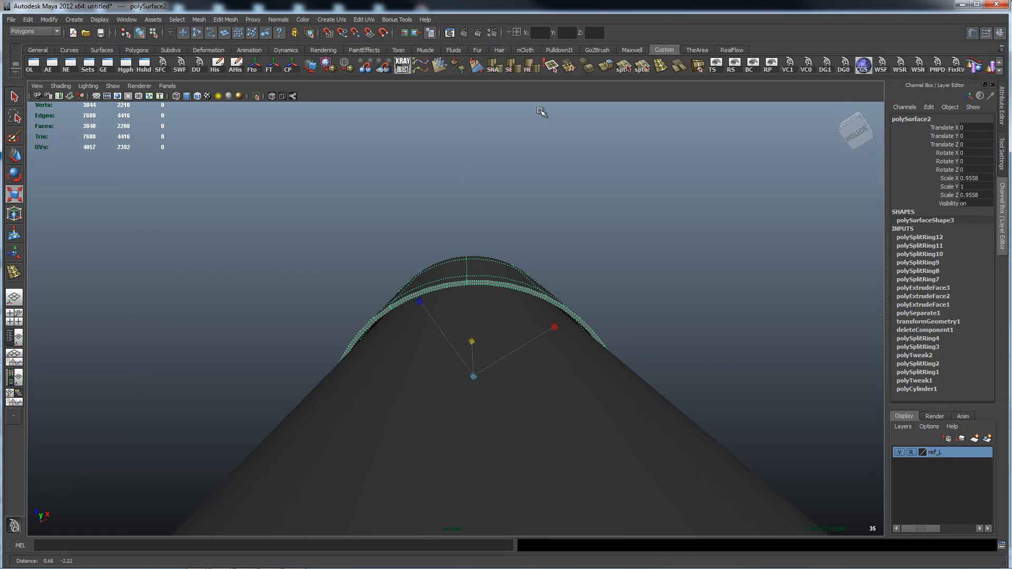
left_click_drag(550, 213, 598, 246, "alt")
left_click(567, 246)
right_click_drag(684, 241, 460, 244, "alt")
left_click_drag(461, 244, 535, 269, "alt")
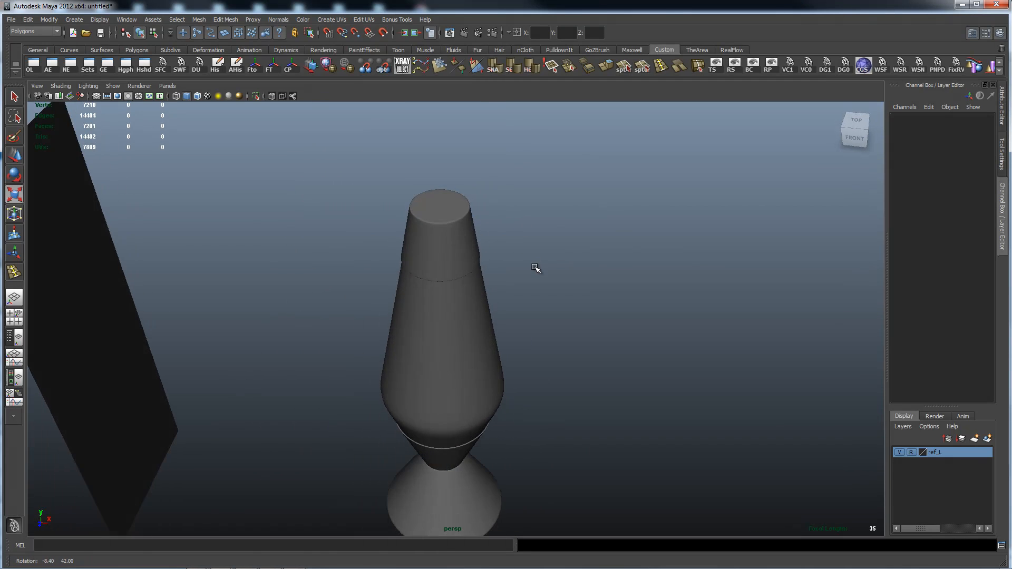
- Display textures and compare the complete lamp's proportions with the reference image from several angles
right_click_drag(533, 309, 563, 282, "alt")
left_click_drag(564, 282, 583, 249, "alt")
right_click_drag(583, 249, 463, 255, "alt")
left_click_drag(463, 255, 529, 253, "alt")
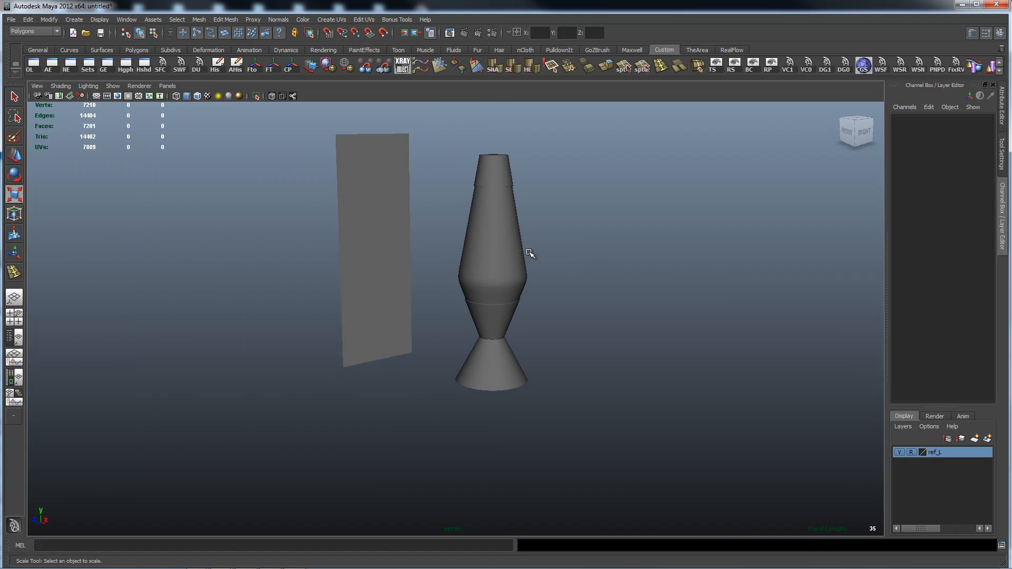
key("6")
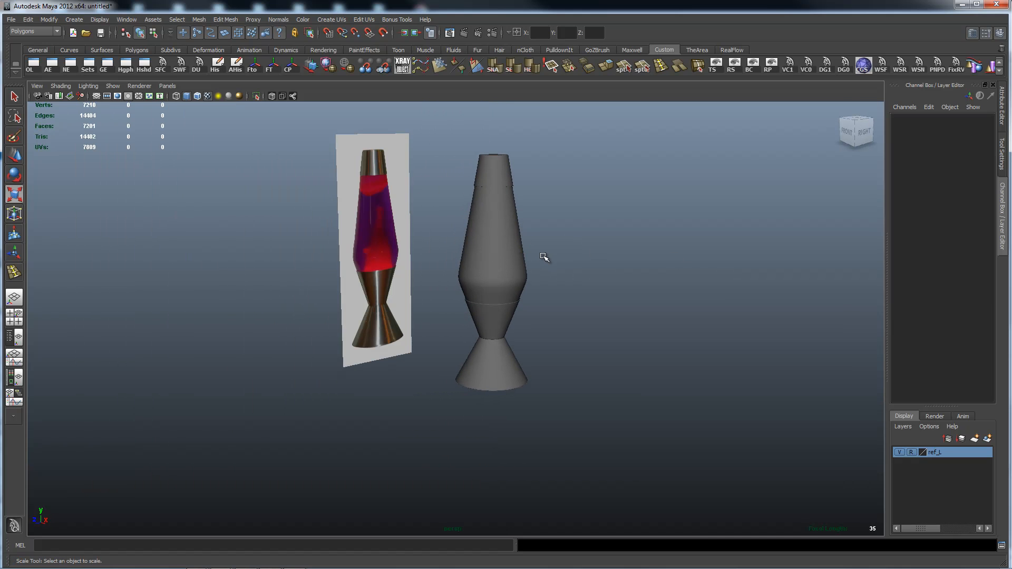
left_click_drag(655, 253, 615, 252, "alt")
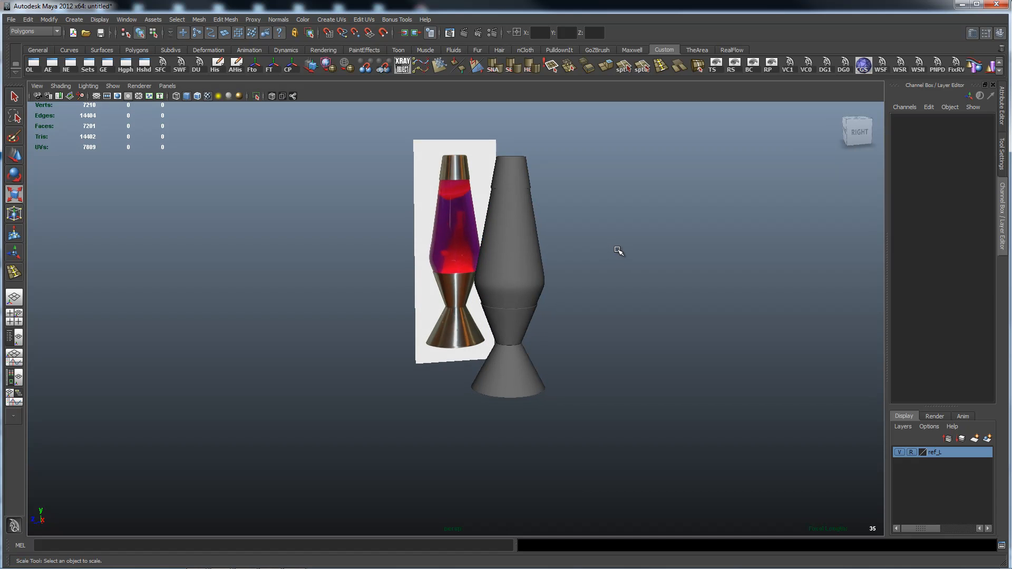
left_click_drag(580, 251, 511, 255, "alt")
right_click_drag(510, 255, 775, 251, "alt")
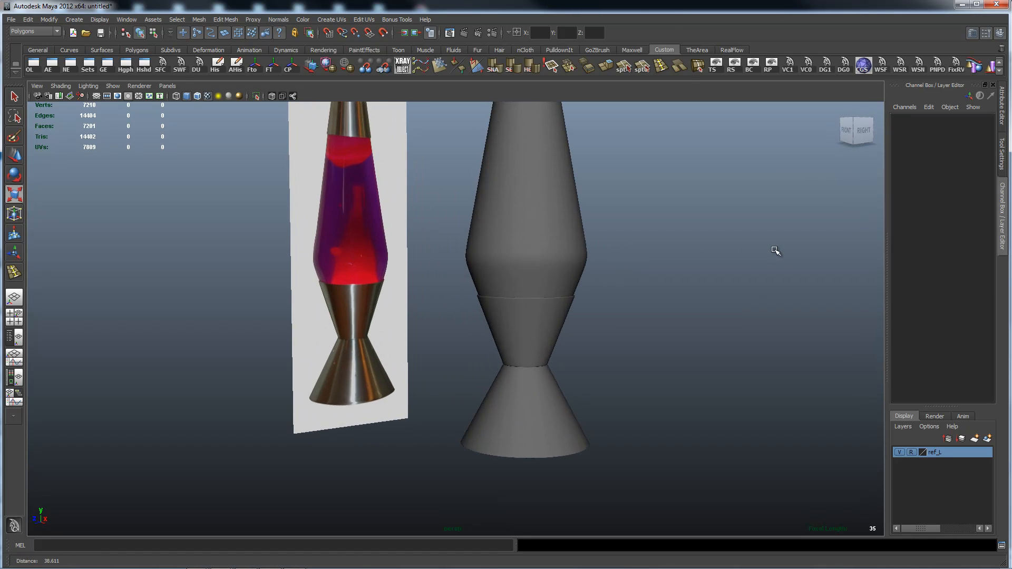
middle_click_drag(695, 276, 665, 340, "alt")
right_click_drag(754, 325, 648, 318, "alt")
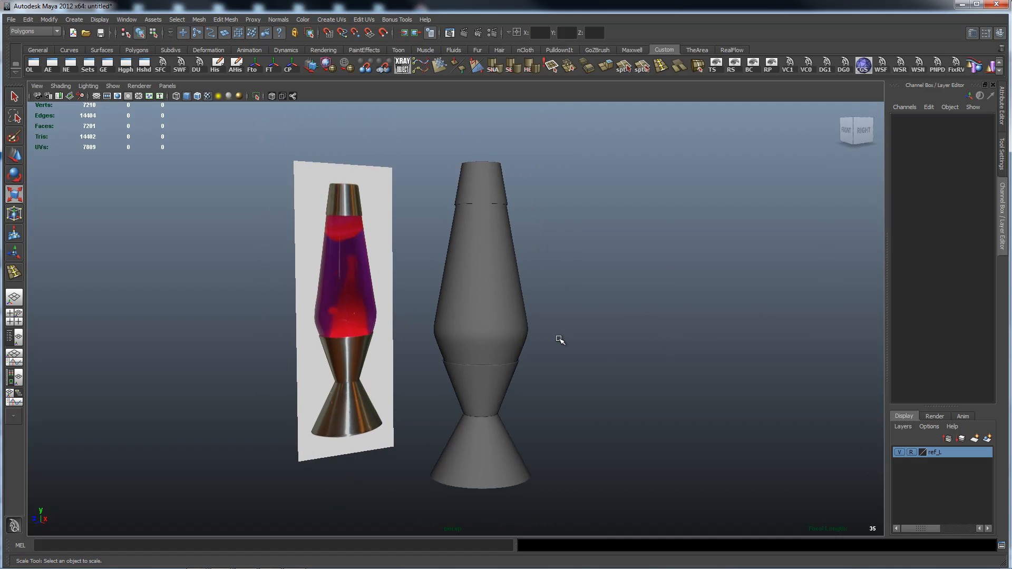
left_click_drag(603, 296, 539, 362, "alt")
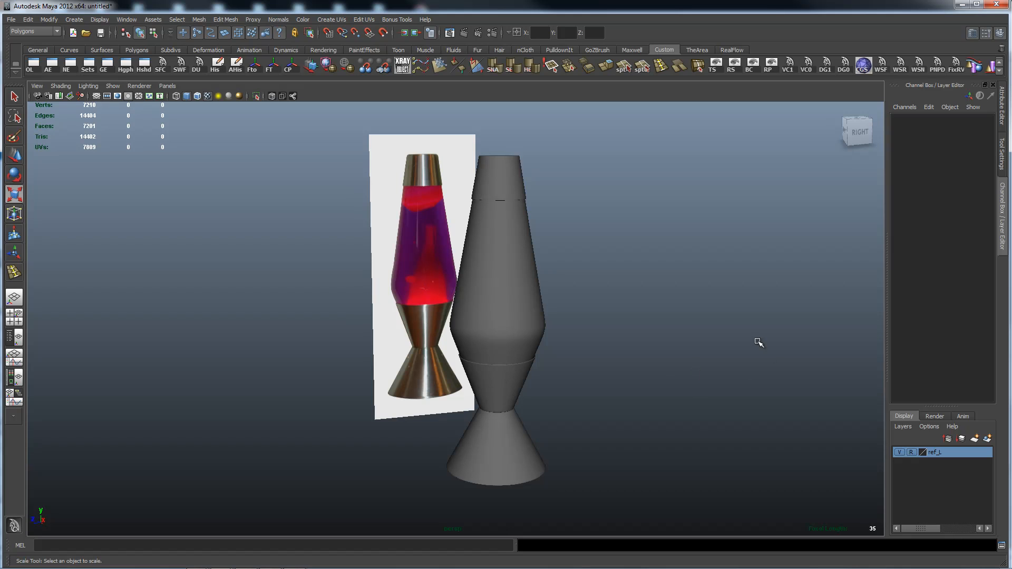
left_click_drag(612, 347, 635, 346, "alt")
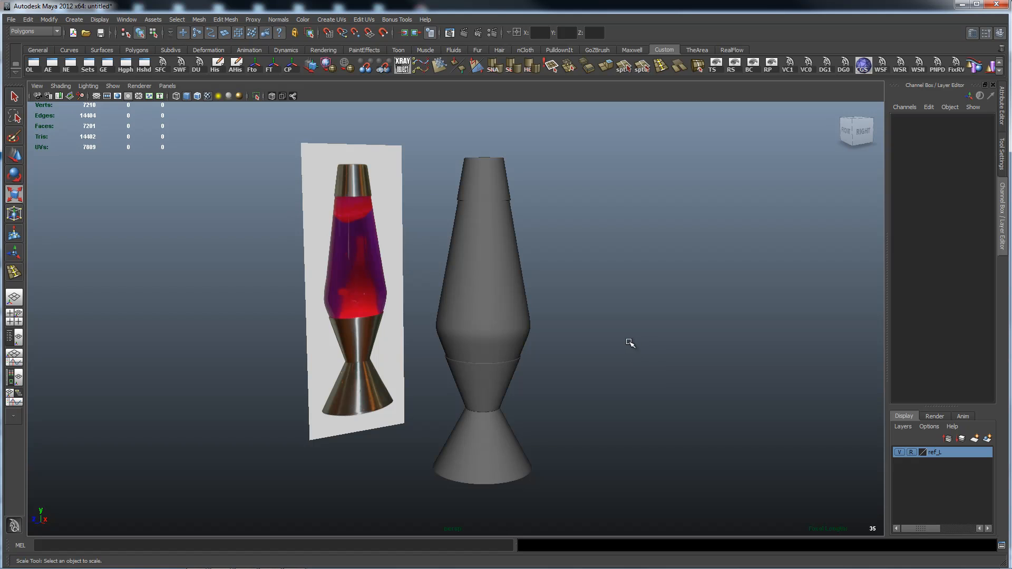
scroll(669, 358, "up", 5)
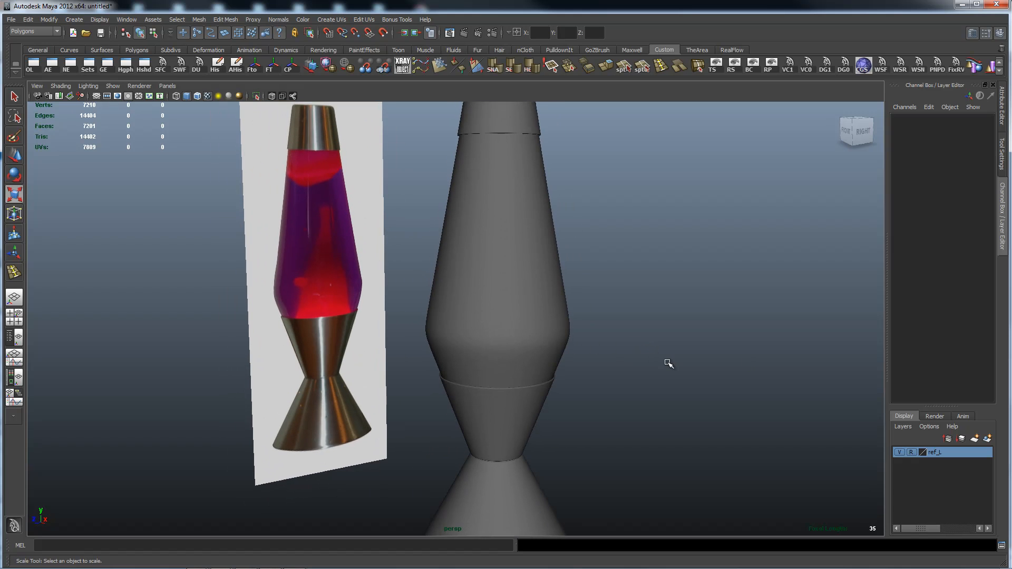
left_click_drag(623, 336, 624, 338, "alt")
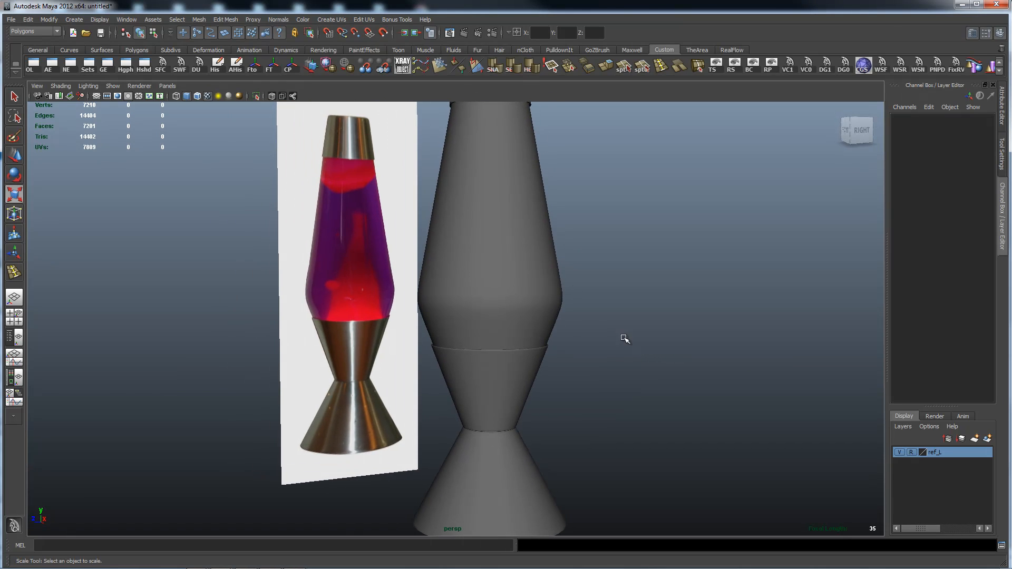
- In the wireframe side view, scale the glass's two lowest vertex rows slightly outward to fit against the metal base's inner wall
left_click(511, 313)
left_click(501, 406)
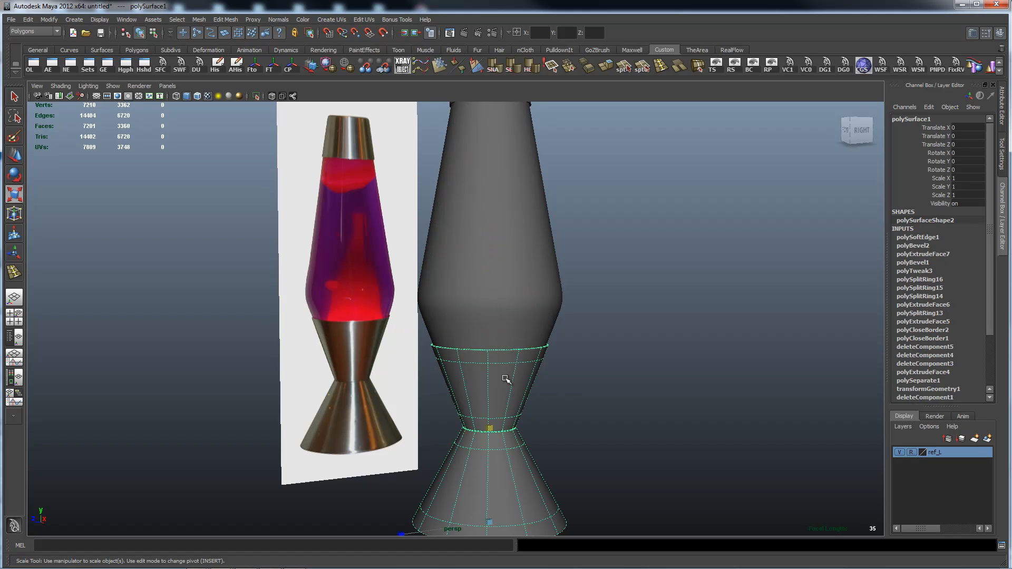
key("space")
left_click_drag(507, 378, 547, 378)
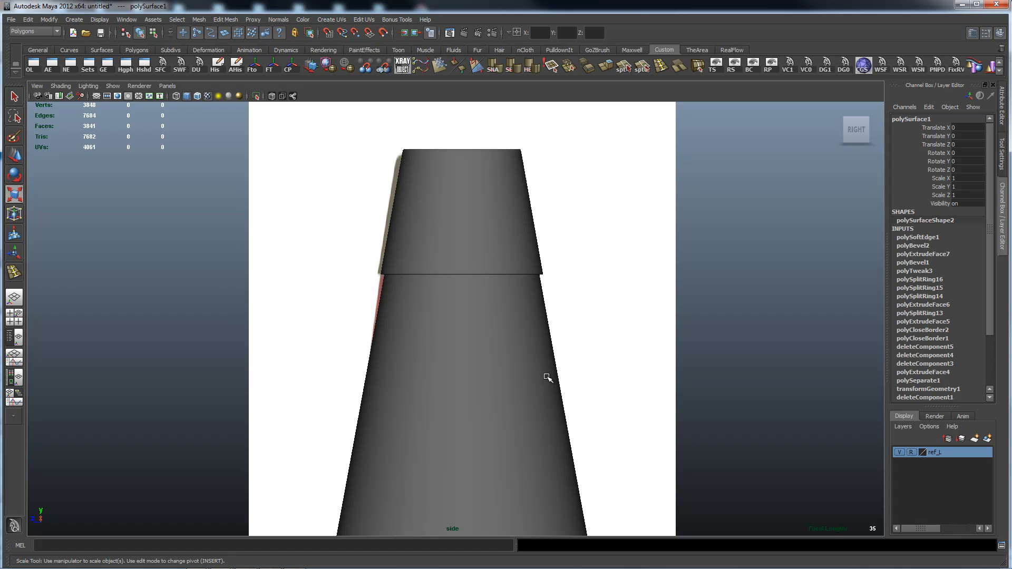
key("4")
right_click_drag(741, 401, 549, 418, "alt")
middle_click_drag(549, 418, 569, 145, "alt")
right_click_drag(379, 298, 859, 342, "alt")
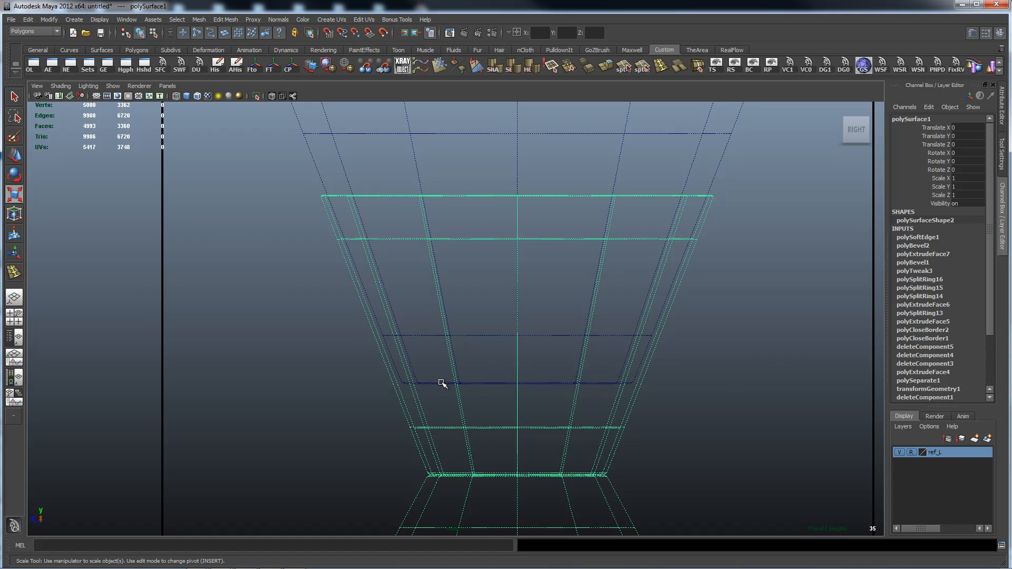
left_click(537, 165)
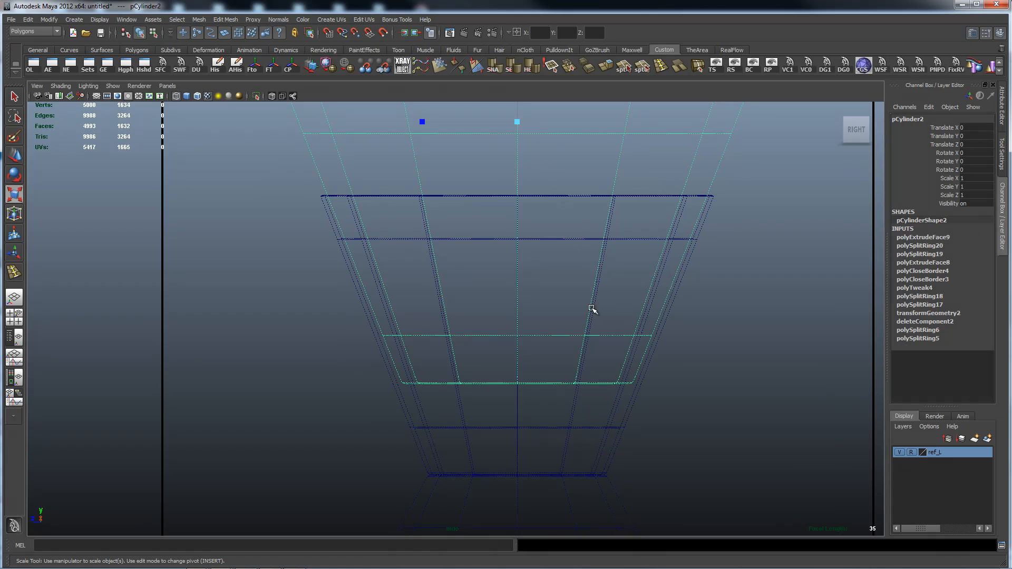
right_click_drag(727, 132, 680, 130)
left_click_drag(476, 370, 671, 443)
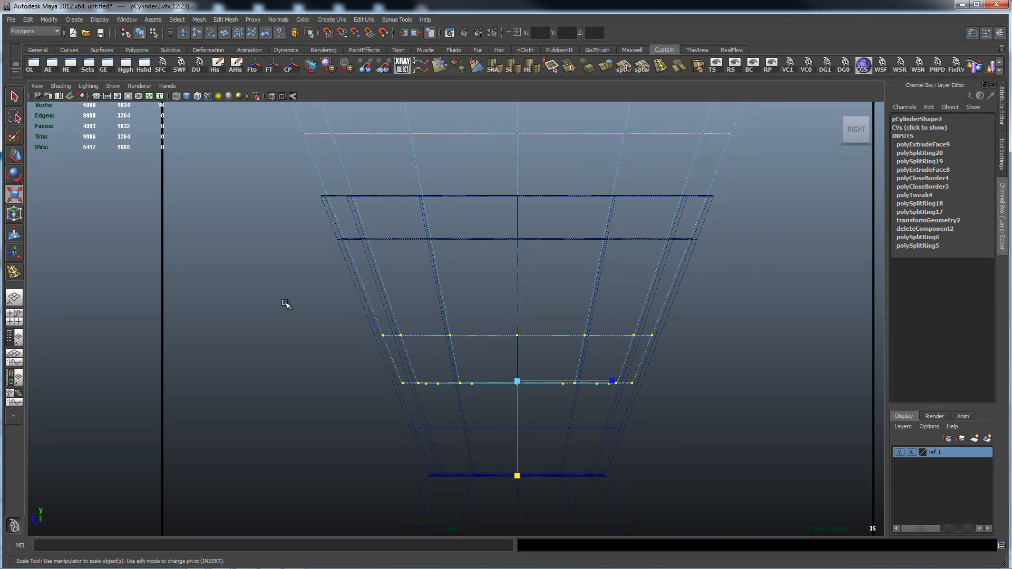
left_click_drag(517, 476, 518, 476)
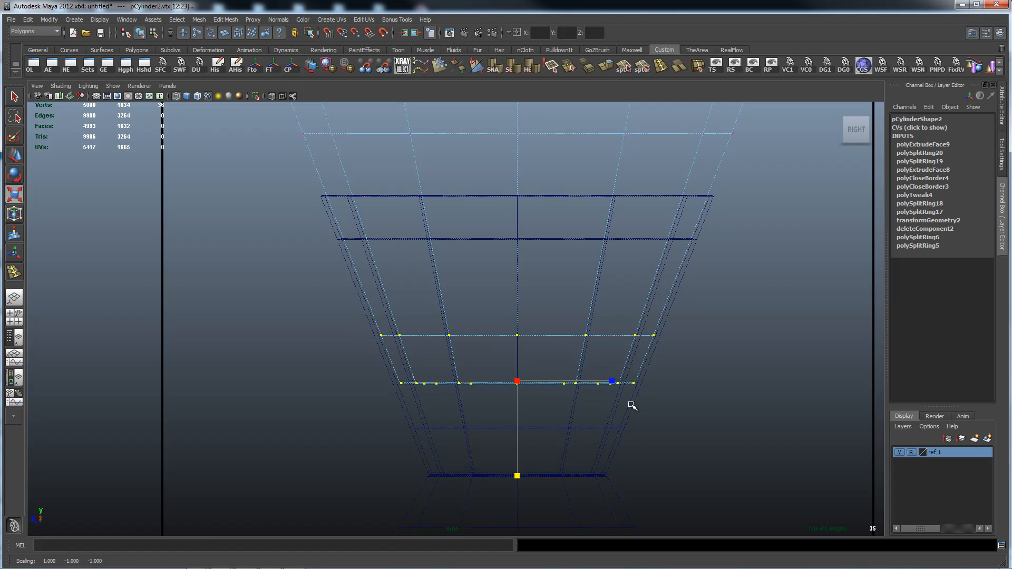
middle_click_drag(658, 410, 662, 318, "alt")
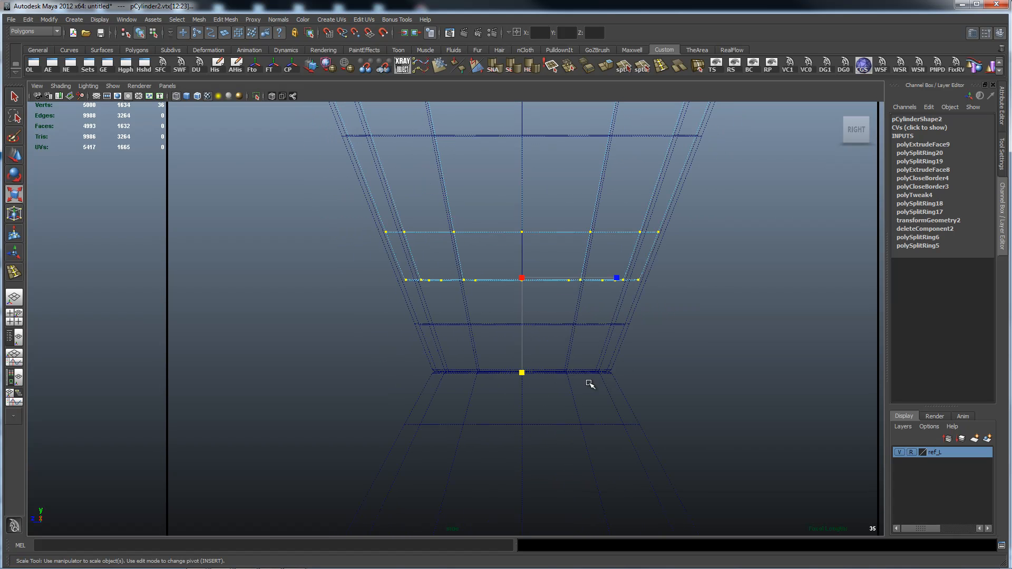
- Isolate the metal base in the perspective view, shaded, and look down into its upper cup
left_click(617, 392)
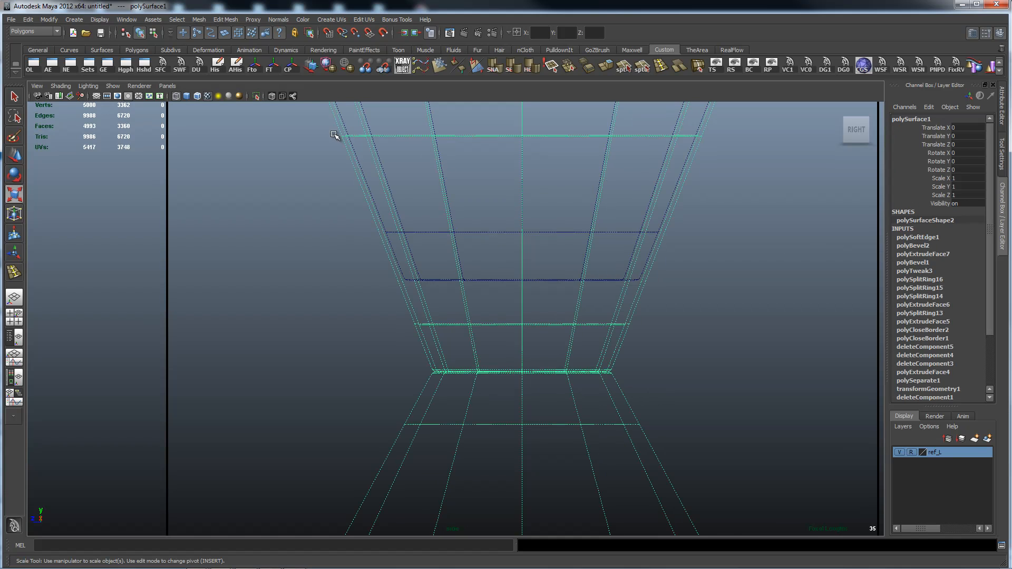
key("space")
left_click_drag(477, 239, 476, 212)
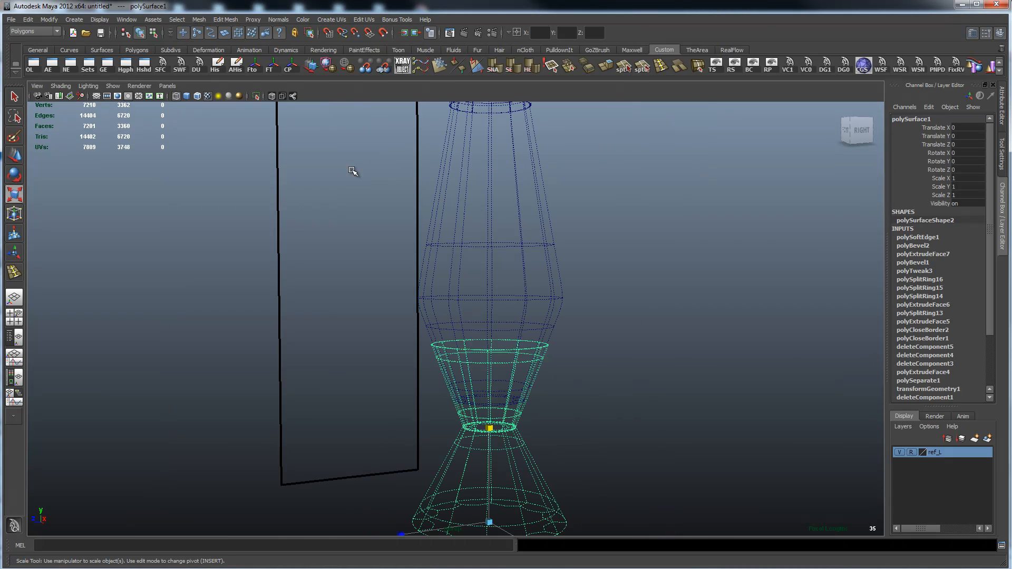
left_click(256, 96)
mouse_move(587, 278)
left_mouse_down("alt")
mouse_move(537, 351)
mouse_move(554, 323)
mouse_move(538, 303)
left_mouse_up("alt")
key("5")
right_click_drag(538, 302, 588, 262, "alt")
left_click_drag(588, 262, 563, 353, "alt")
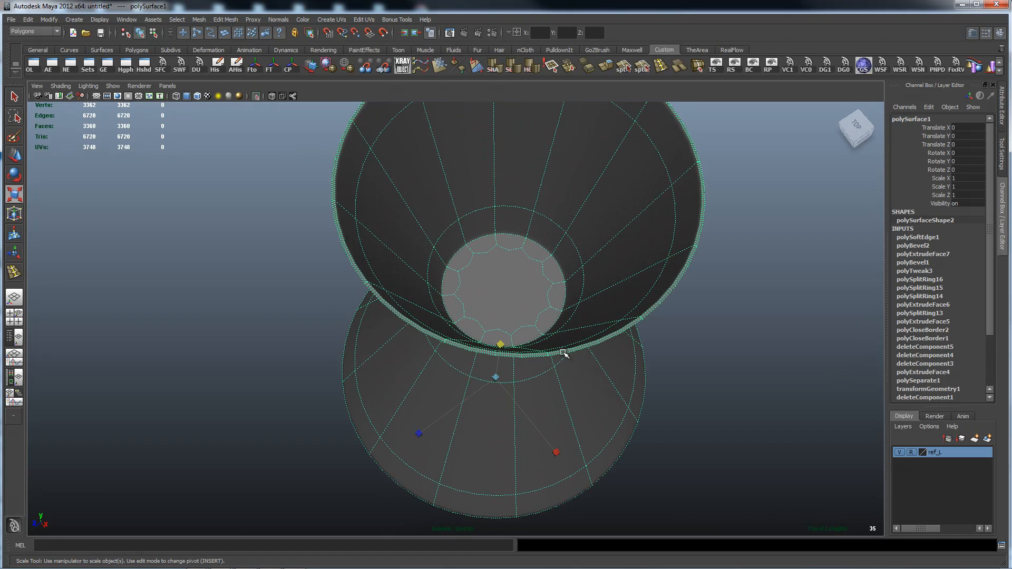
- With smoothing off, extrude the floor face inside the cup and scale it inward to about 0.7
key("1")
right_click_drag(508, 310, 538, 321)
left_click(515, 301)
left_click_drag(657, 259, 554, 326, "alt")
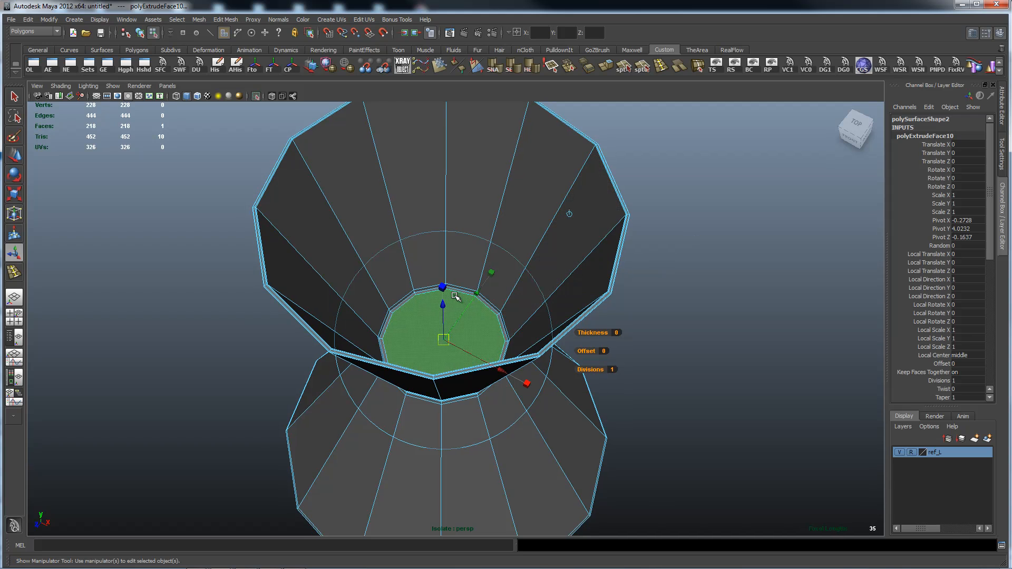
right_click_drag(520, 309, 521, 331, "shift")
left_click_drag(443, 286, 438, 337)
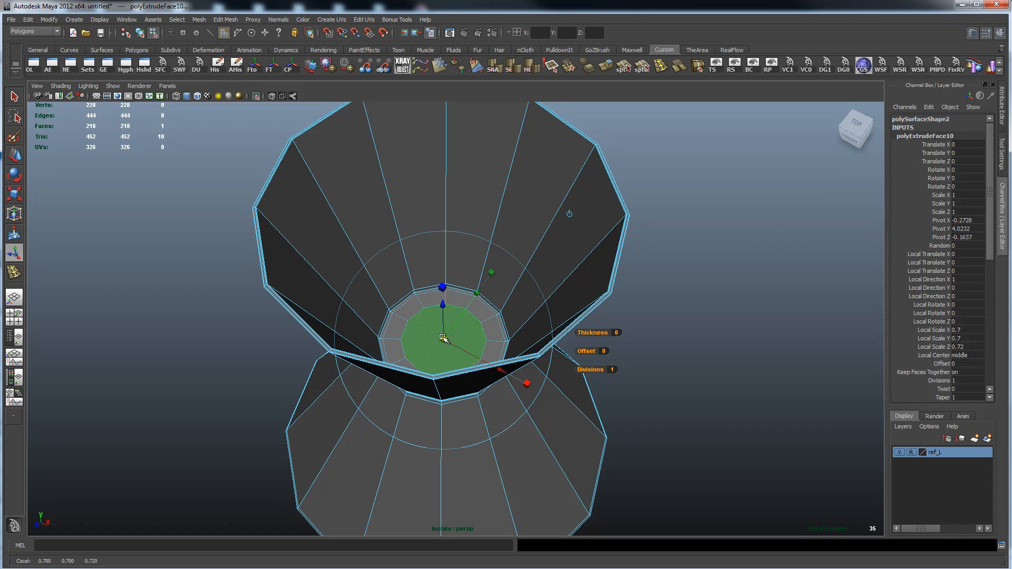
- Extrude the inner floor face again, sink it about 0.87 units to form a recess, and check it with the smooth preview
right_click_drag(496, 330, 497, 331, "shift")
key("ctrl+e")
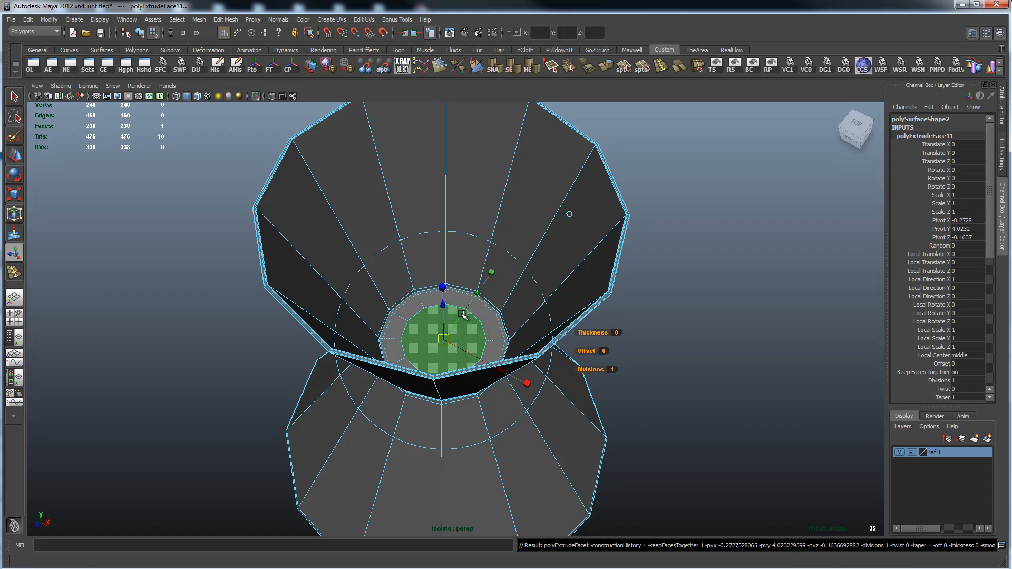
left_click_drag(443, 304, 443, 328)
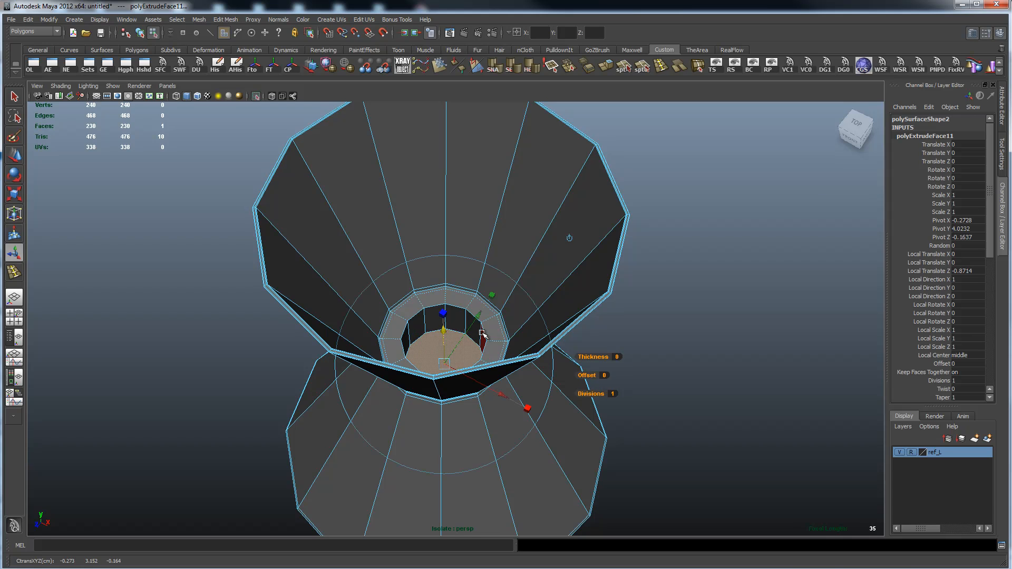
key("3")
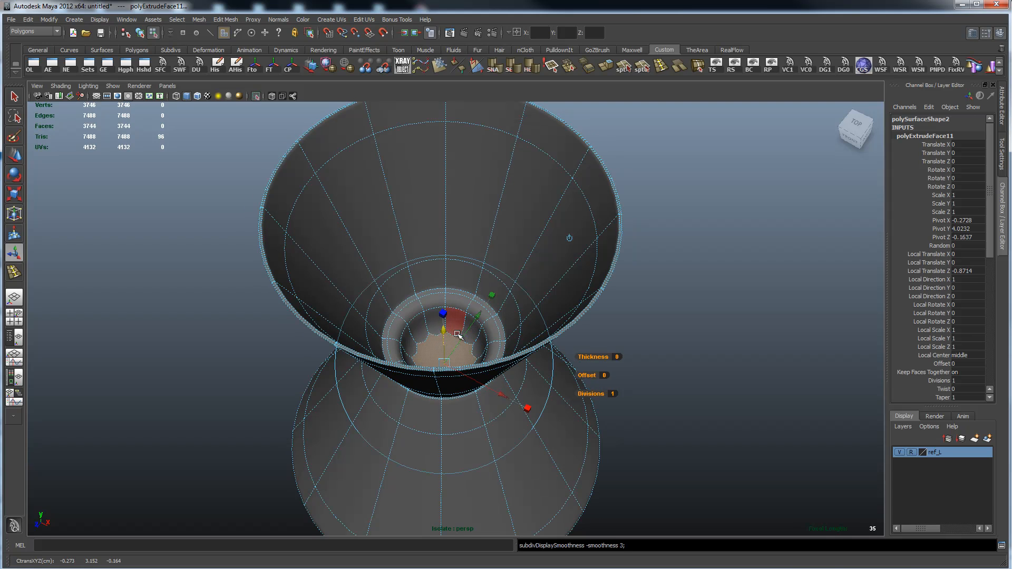
key("1")
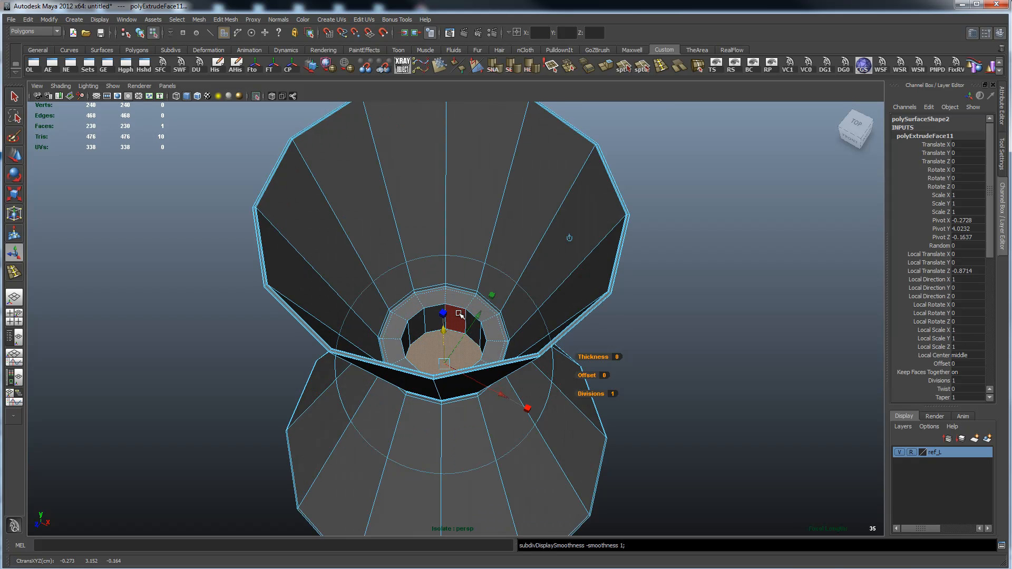
- Extrude the recess's floor face once more and scale it slightly inward to support the bottom edge
right_click_drag(403, 307, 948, 364, "alt")
key("ctrl+e")
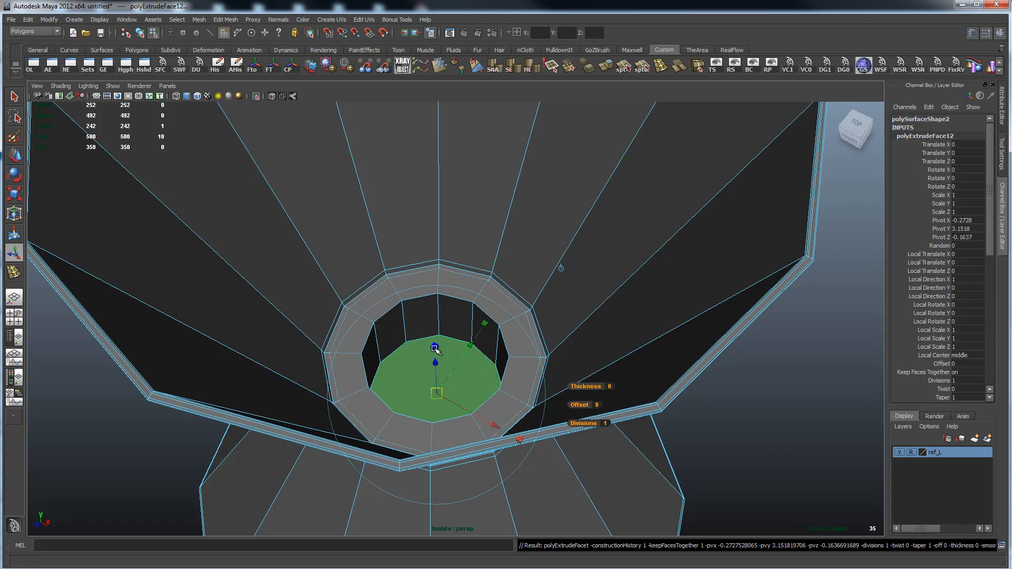
left_click(435, 348)
left_click_drag(438, 395, 433, 395)
- Insert three edge loops around the recess's rim and inner wall to keep its edges crisp when smoothed
right_click_drag(486, 301, 483, 269)
left_click(440, 279)
right_click_drag(389, 302, 996, 346, "alt")
right_click_drag(481, 307, 470, 292)
left_click(493, 283)
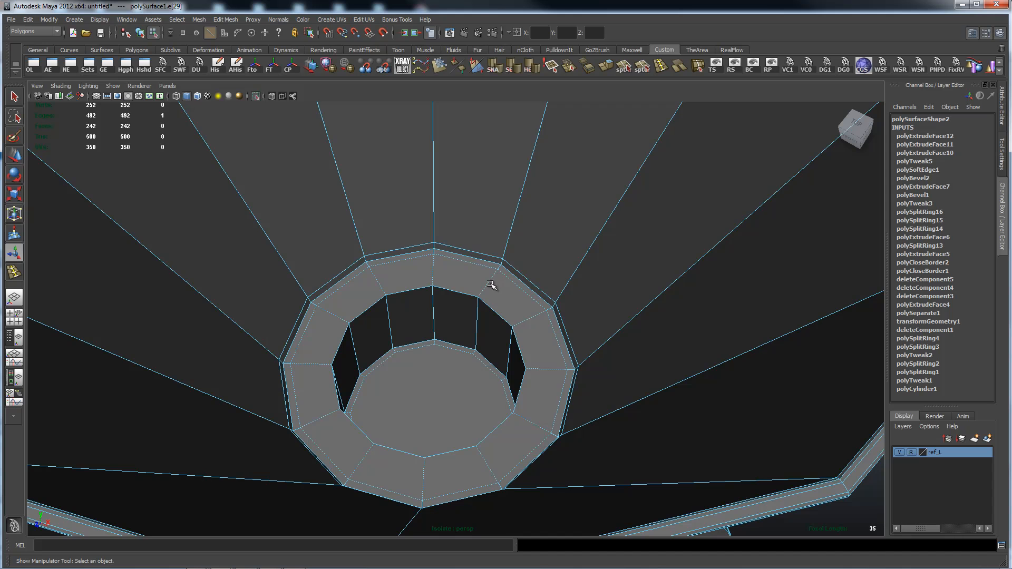
left_click(515, 294)
right_click(515, 296, "shift")
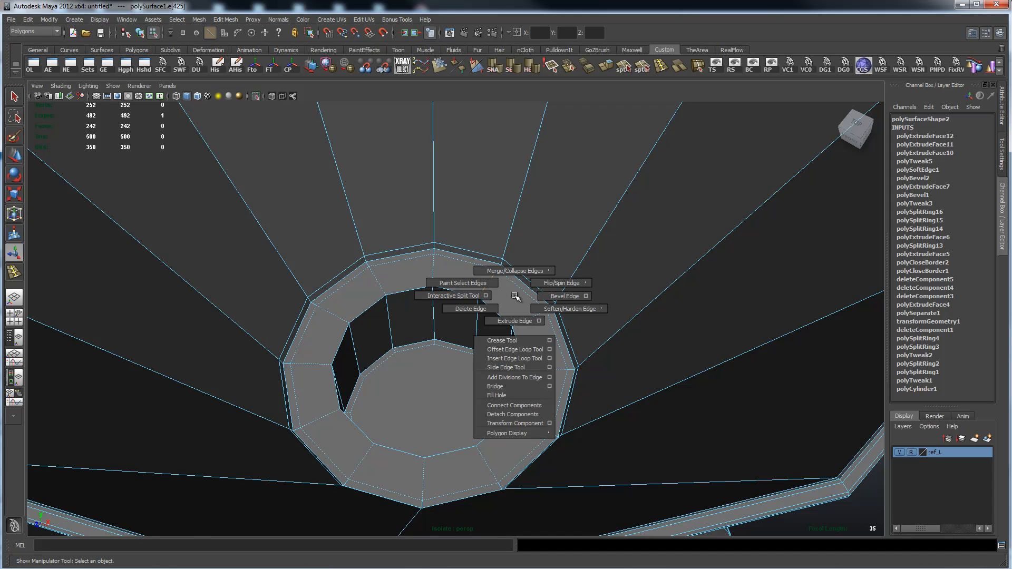
left_click(509, 359)
left_click_drag(484, 289, 479, 305)
left_click_drag(435, 335, 470, 345)
- Inspect the smoothed recess inside the cup from a distance and close up, with all components deselected
key("3")
right_click_drag(757, 339, 515, 332, "alt")
mouse_move(515, 332)
left_mouse_down("alt")
mouse_move(543, 318)
mouse_move(525, 333)
left_mouse_up("alt")
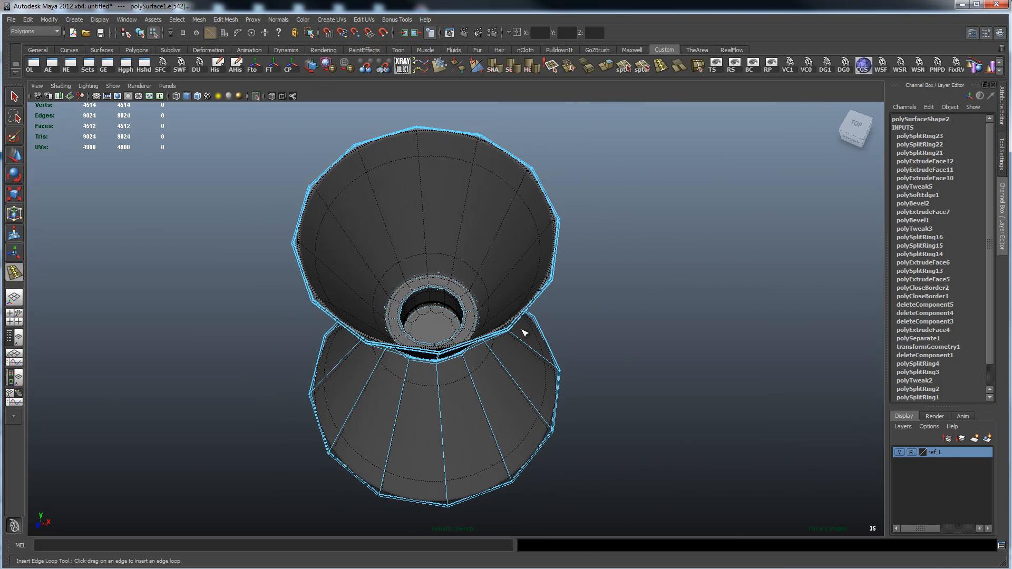
key("q")
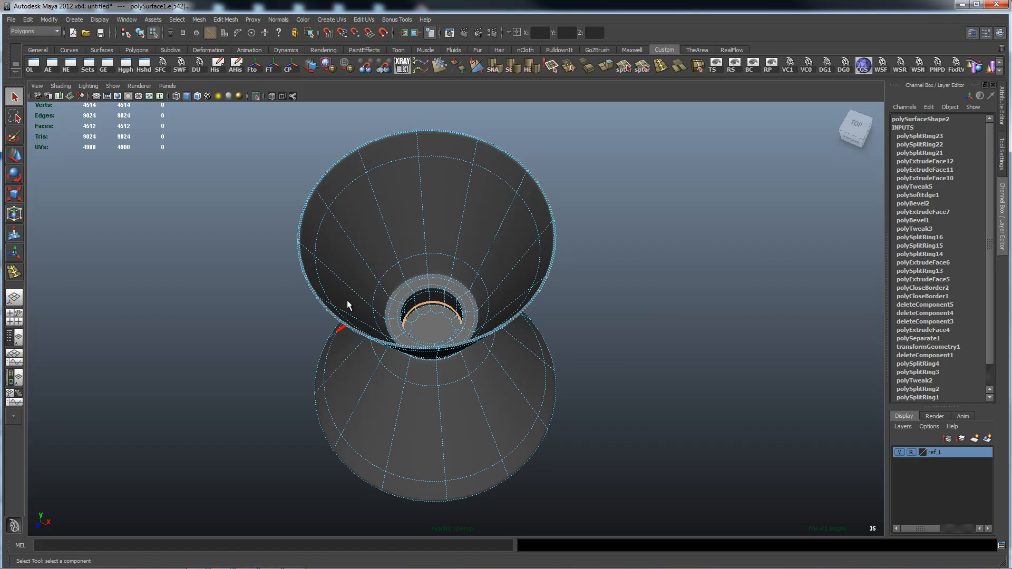
right_click_drag(346, 299, 715, 305, "alt")
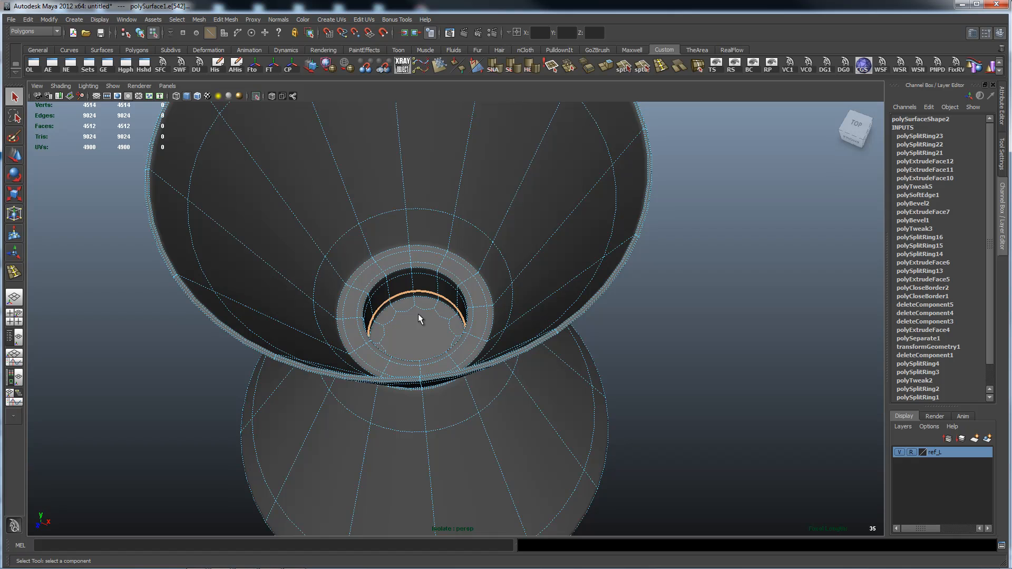
left_click(698, 306)
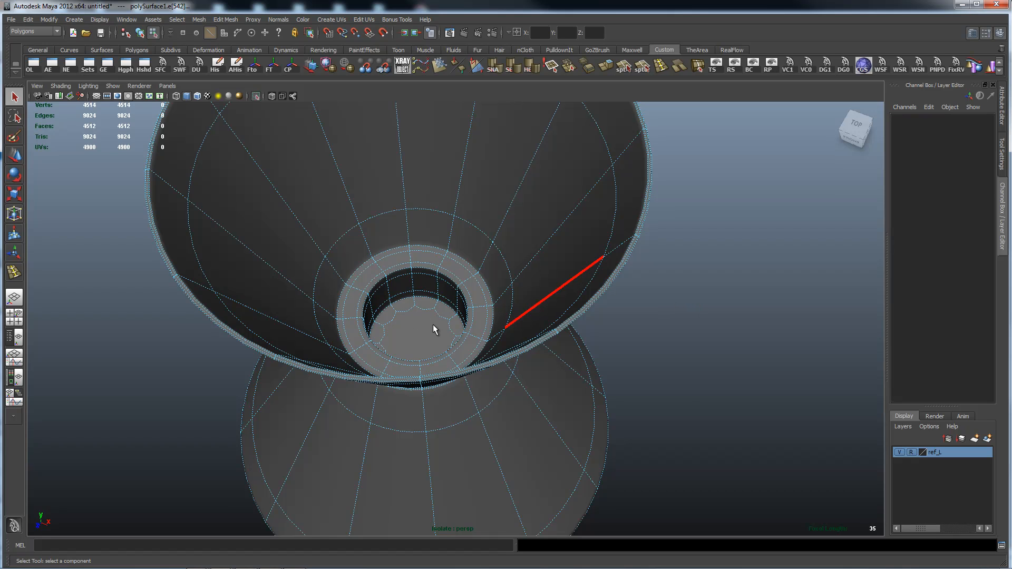
left_click(549, 299)
left_click(686, 324)
- Draw a polygon sphere with a radius of about 0.96 beside the base and bring the hidden lamp parts back into view
key("space")
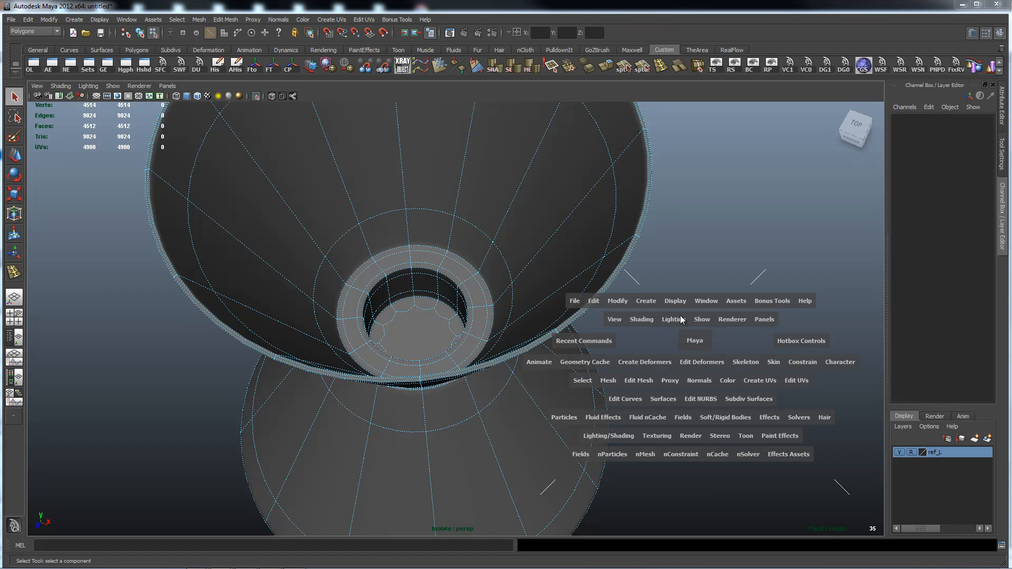
left_click(646, 301)
mouse_move(692, 331)
left_click(762, 334)
left_click_drag(766, 327, 806, 375)
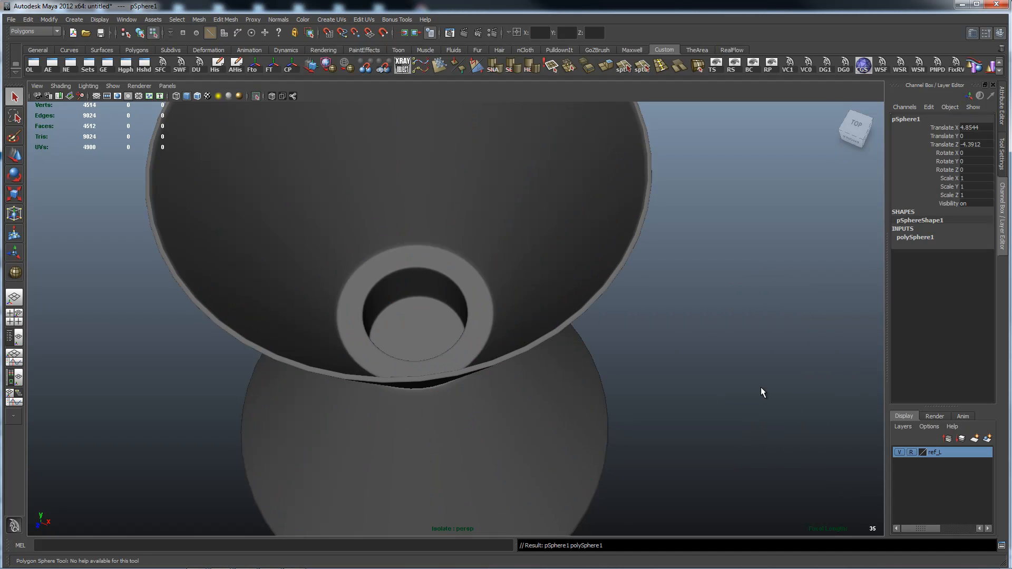
left_click_drag(741, 297, 412, 179, "alt")
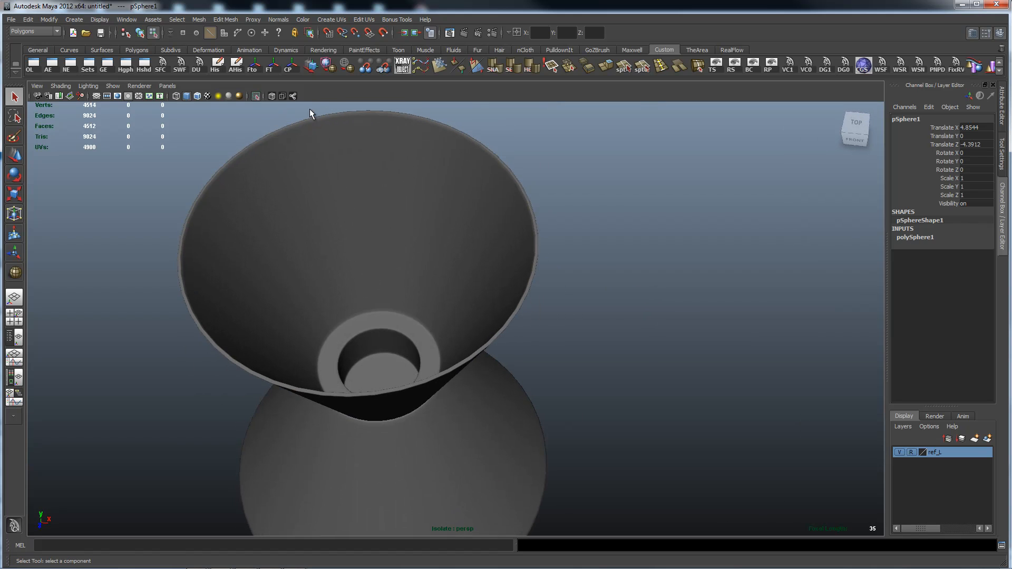
left_click(255, 96)
left_click_drag(721, 365, 656, 215, "alt")
- Select the sphere as an object and set its axis and height subdivisions to 8
left_click(691, 388)
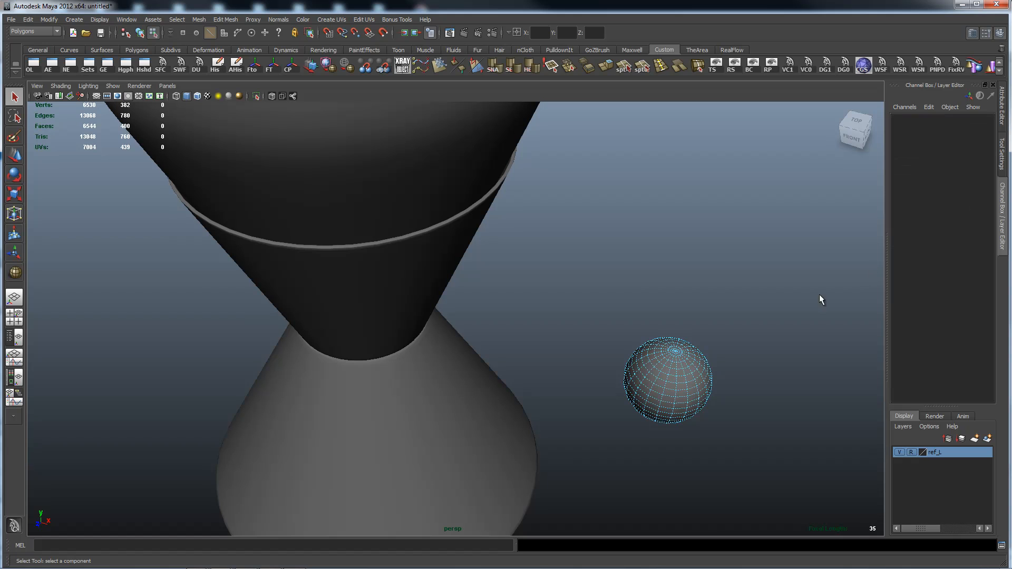
right_click_drag(673, 385, 707, 369)
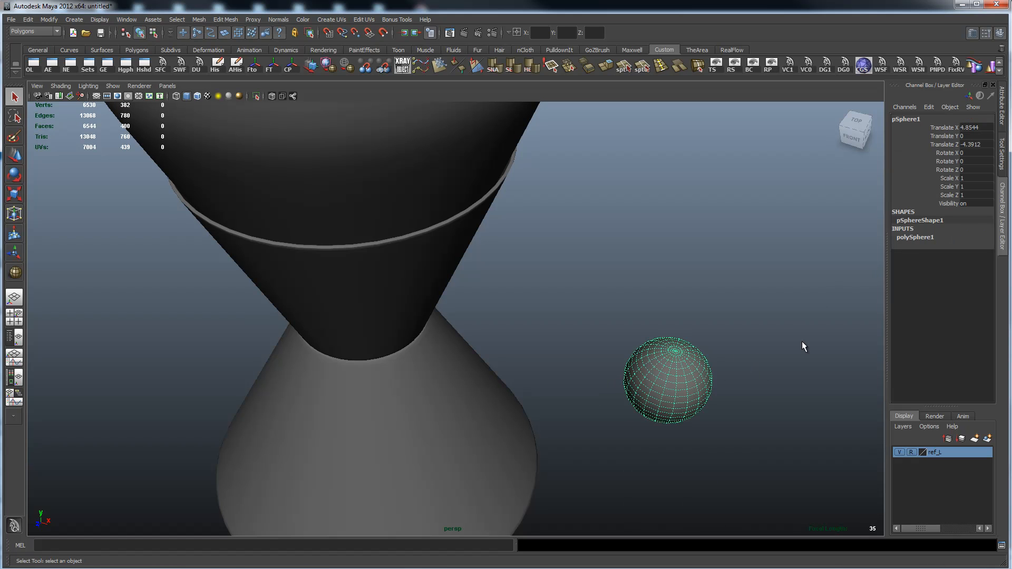
left_click(917, 237)
left_click_drag(970, 254, 972, 263)
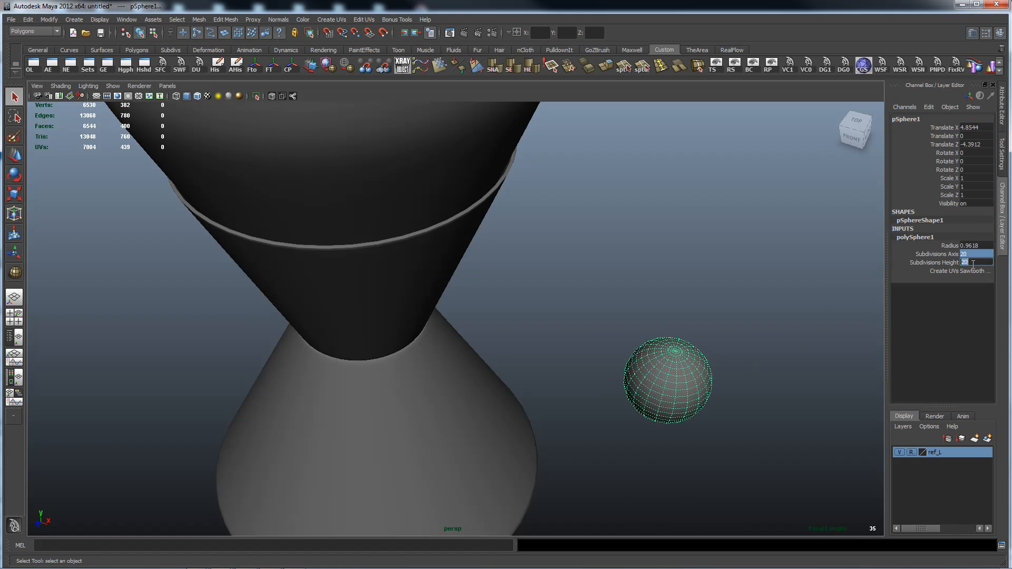
key("Return")
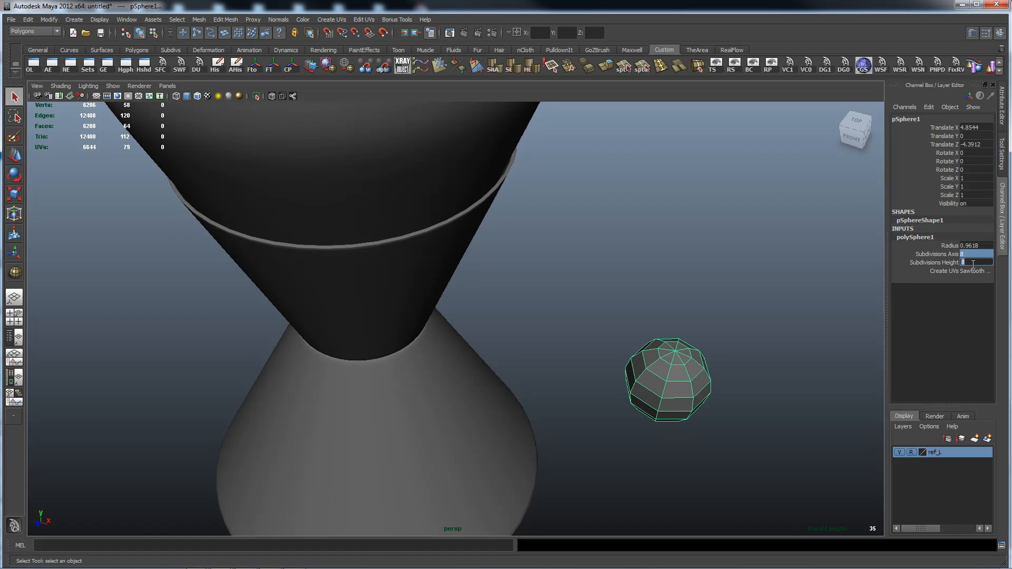
left_click_drag(788, 303, 652, 305, "alt")
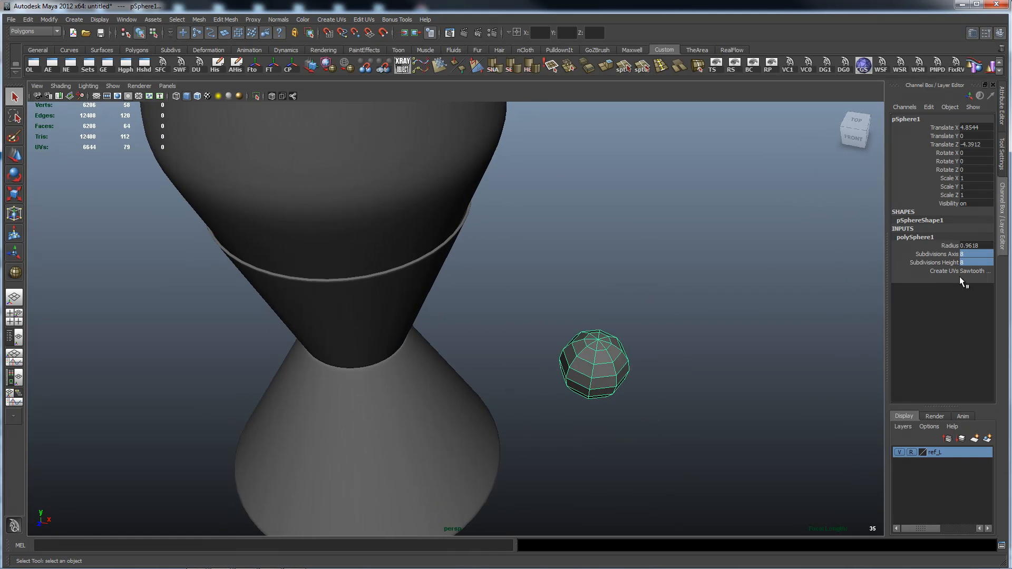
- Reduce the sphere's axis and height subdivisions to 6 and display it with the smooth preview
left_click_drag(976, 259, 979, 262)
key("Return")
left_click_drag(675, 371, 650, 329, "alt")
middle_click_drag(654, 390, 548, 146, "alt")
key("3")
left_click_drag(601, 343, 663, 348, "alt")
middle_click_drag(663, 348, 571, 151, "alt")
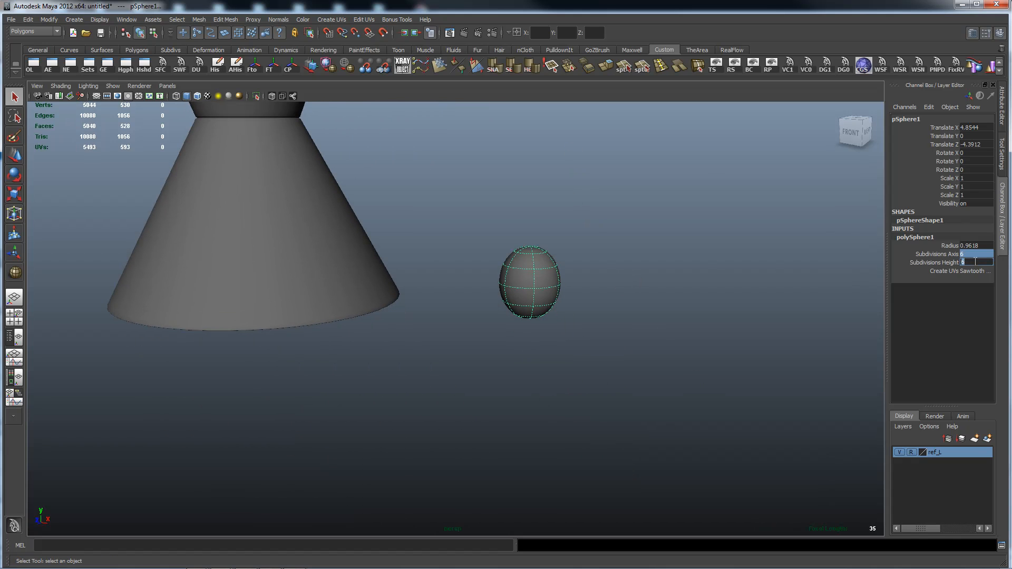
- Try the smoothed sphere with 8 subdivisions in both axis and height
left_click(975, 262)
type("8")
key("Return")
left_click_drag(696, 316, 665, 298, "alt")
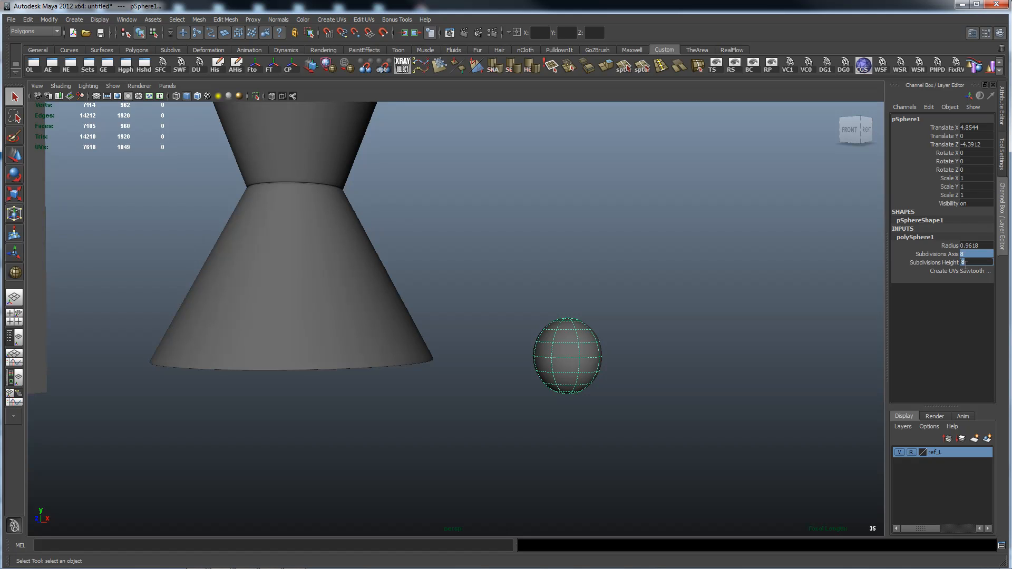
- Set the sphere's axis and height subdivisions to 6 and view its smoothed shape beside the base
type("6")
key("Return")
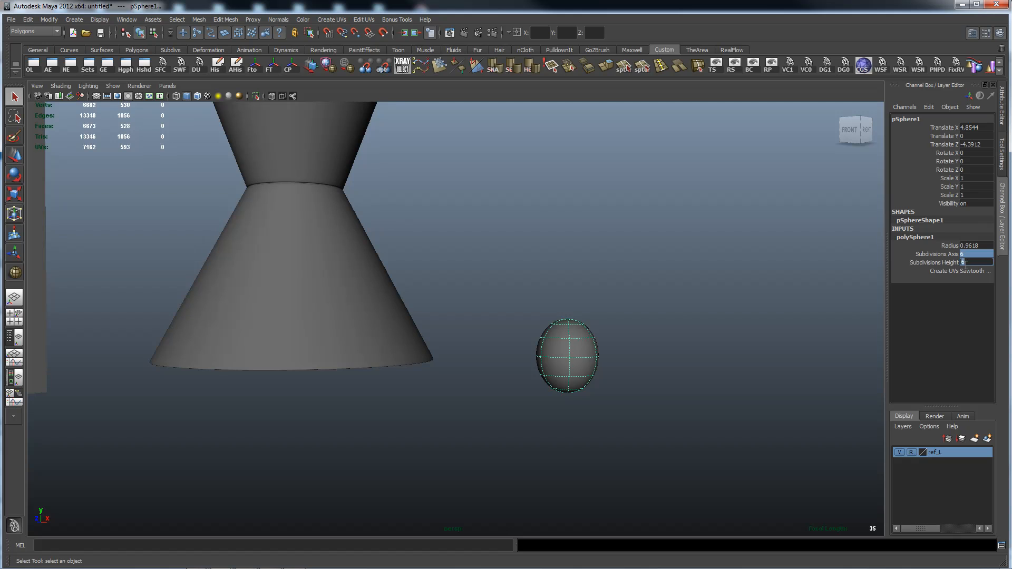
middle_click_drag(682, 320, 654, 238, "alt")
left_click_drag(653, 239, 623, 323, "alt")
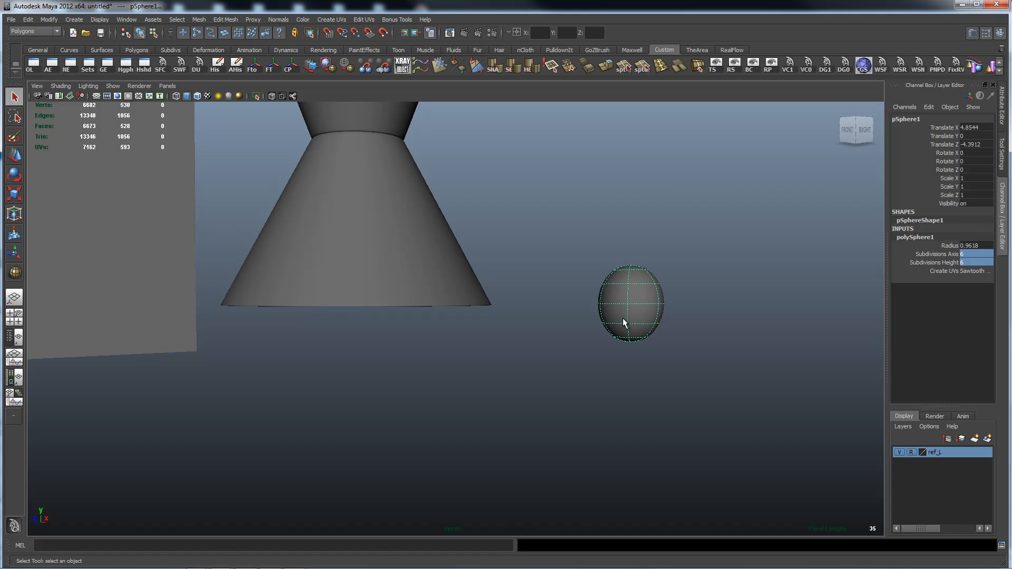
- Flatten the smoothed sphere vertically to a Y scale of about 0.83
left_click_drag(651, 263, 660, 258, "alt")
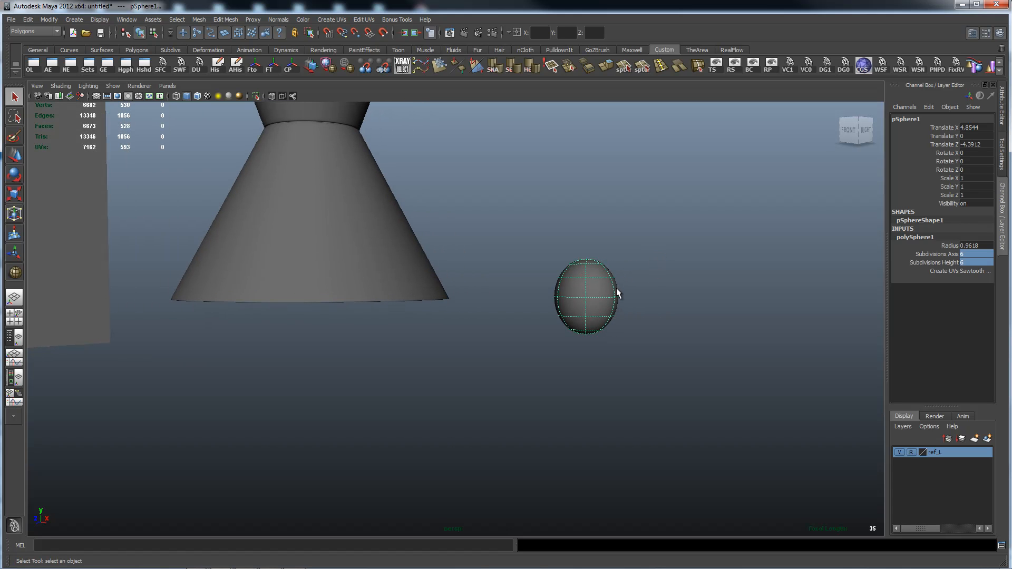
key("r")
left_click_drag(586, 202, 588, 217)
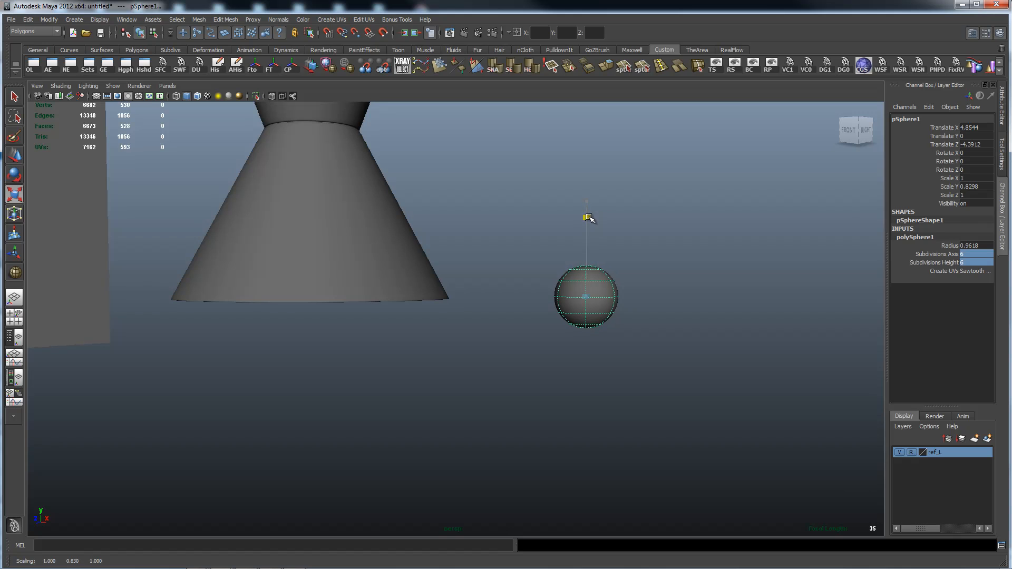
- Switch to the side view and set the sphere's X, Y and Z translation to 0
left_click_drag(641, 235, 577, 219, "alt")
key("space")
right_click_drag(584, 226, 413, 240, "alt")
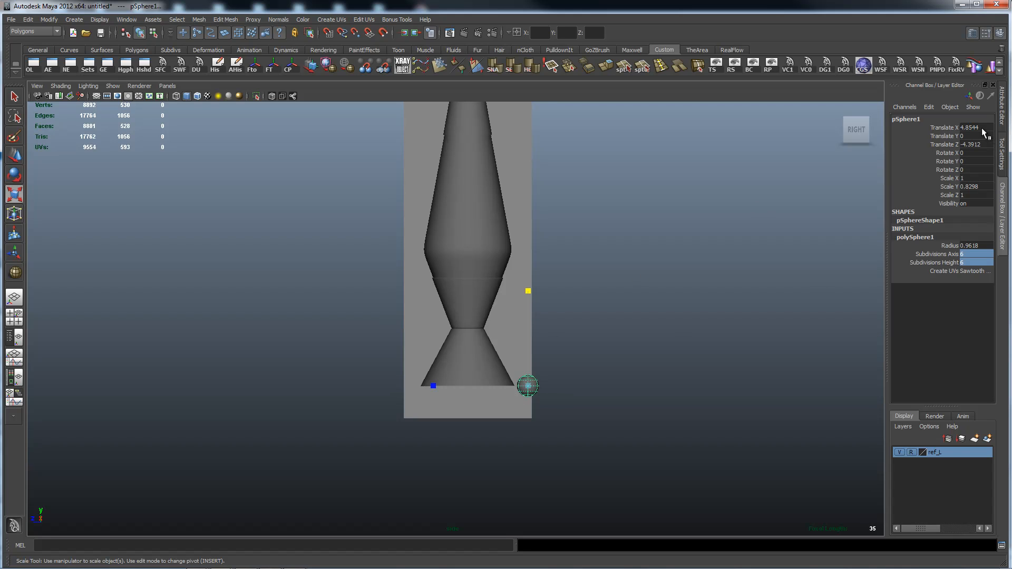
left_click_drag(981, 127, 983, 144)
type("0")
key("Return")
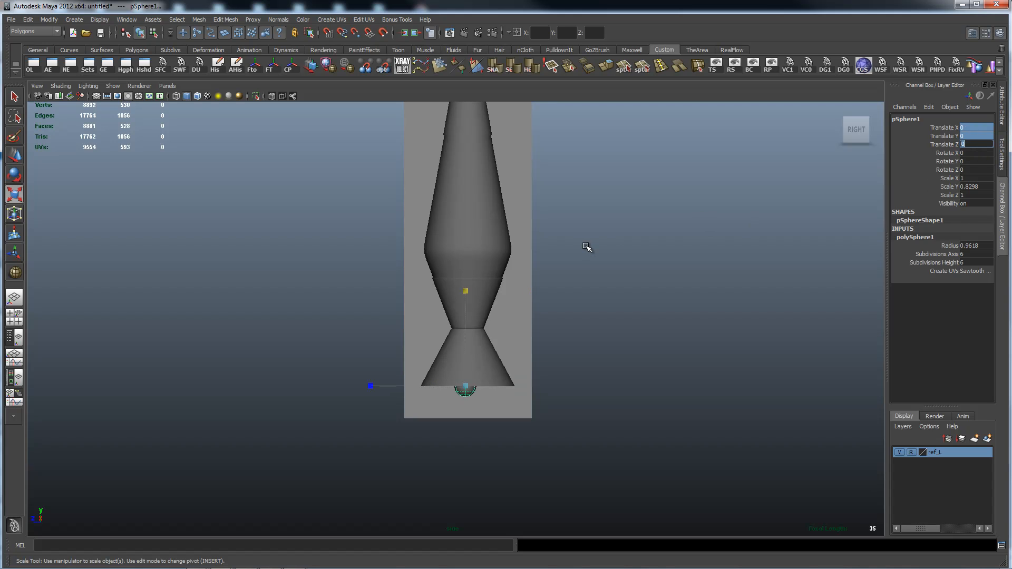
type("4")
key("Return")
left_click_drag(978, 122, 981, 143)
left_click(975, 128)
left_click(849, 149)
left_click(413, 326)
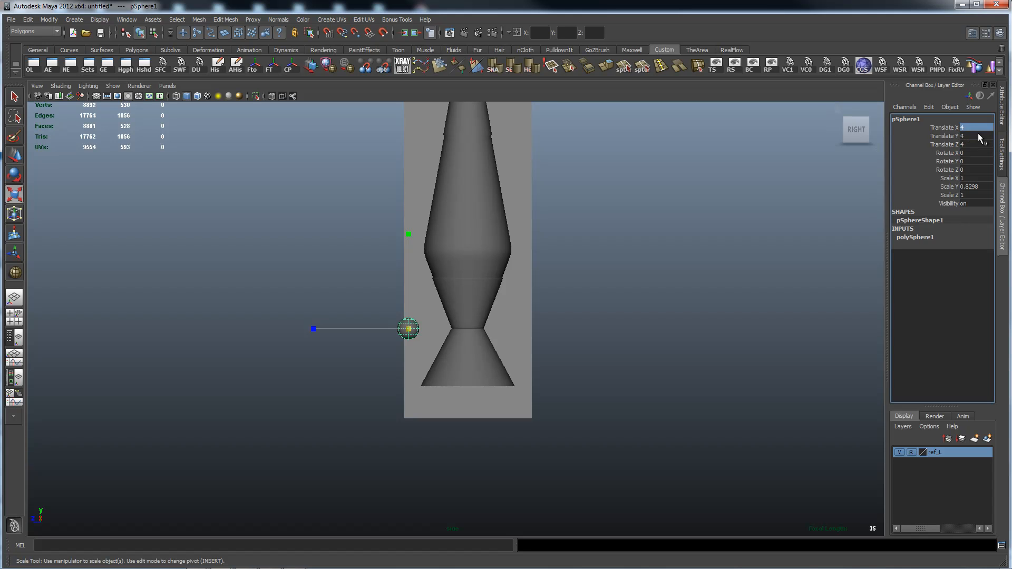
type("0")
key("Return")
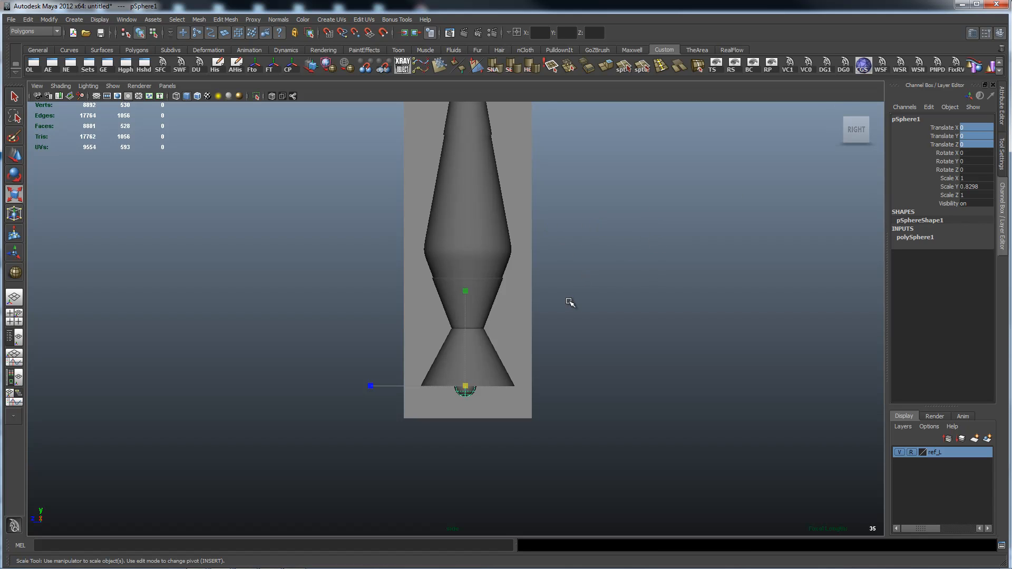
- Display the scene as wireframe and raise the sphere to the base's narrow neck, about 3.98 in Y
key("4")
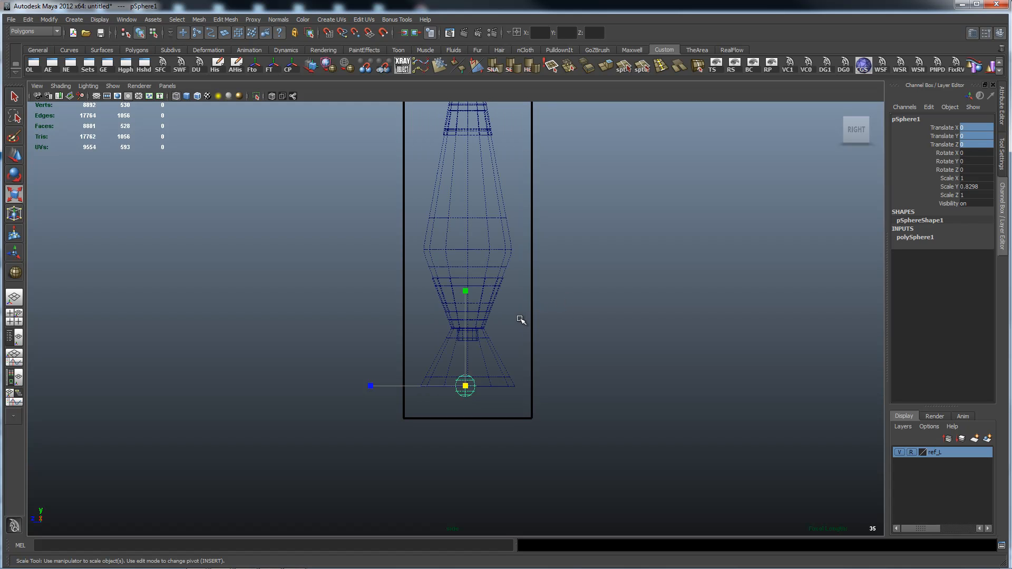
key("w")
right_click_drag(277, 335, 576, 445, "alt")
left_click_drag(481, 479, 503, 285)
middle_click_drag(503, 333, 493, 269, "alt")
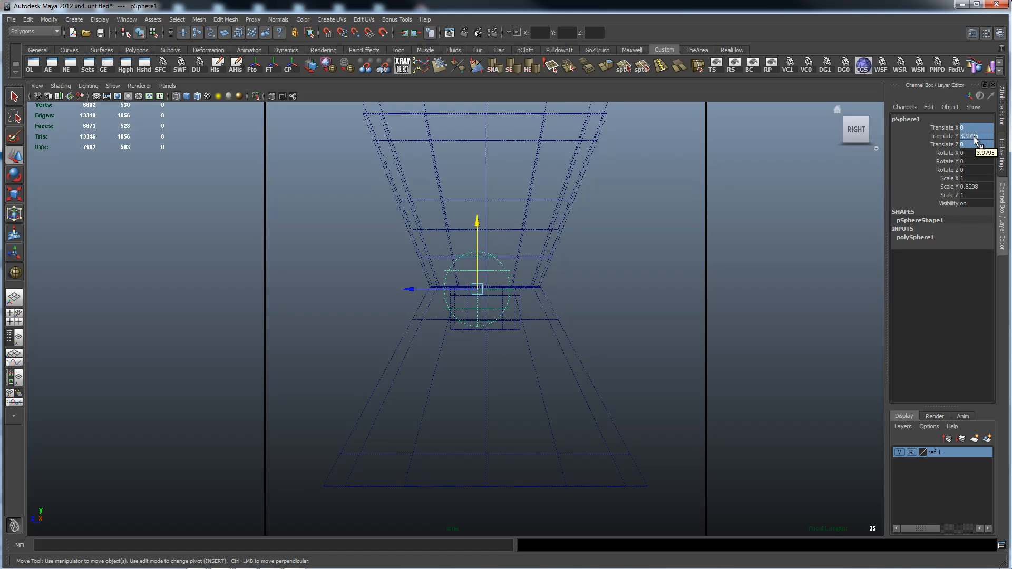
- Show the grid and shift the sphere to about -0.18 in Z to line it up with the lamp's centre
right_click_drag(554, 270, 250, 264, "alt")
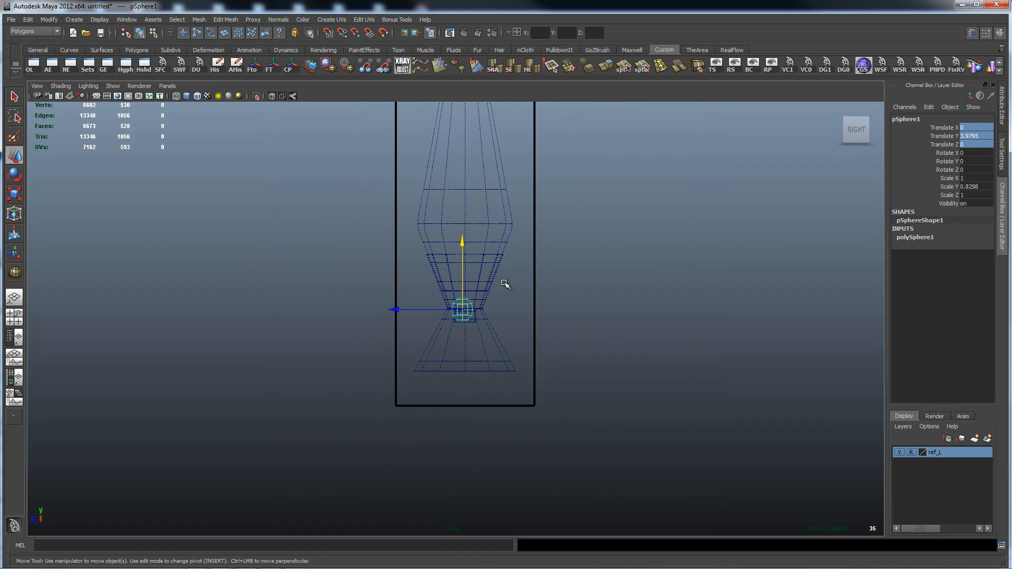
left_click(97, 96)
right_click_drag(193, 279, 442, 251, "alt")
middle_click_drag(510, 221, 525, 255, "alt")
right_click_drag(329, 280, 742, 288, "alt")
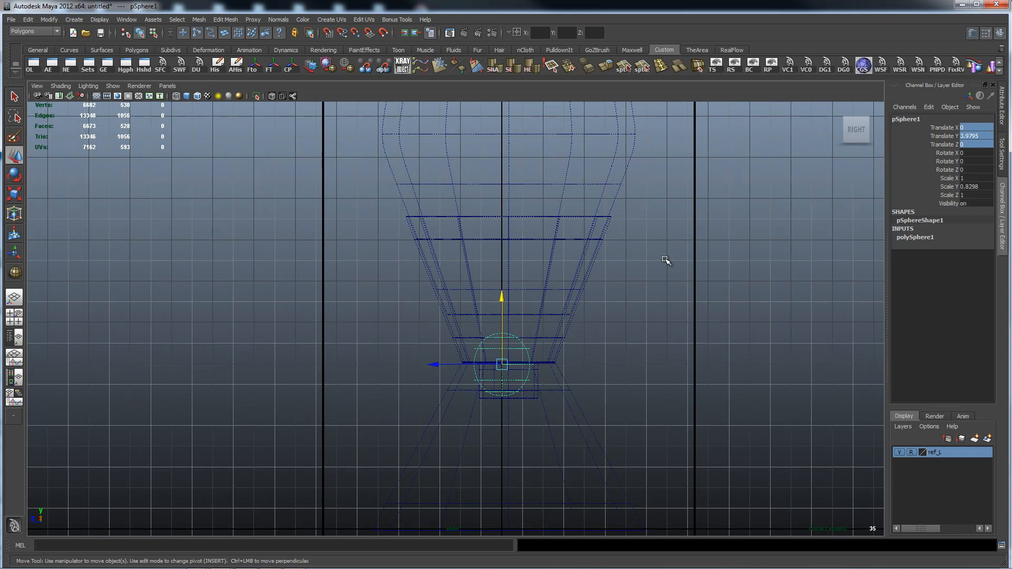
left_click(606, 155)
right_click_drag(796, 280, 549, 353, "alt")
left_click(540, 343)
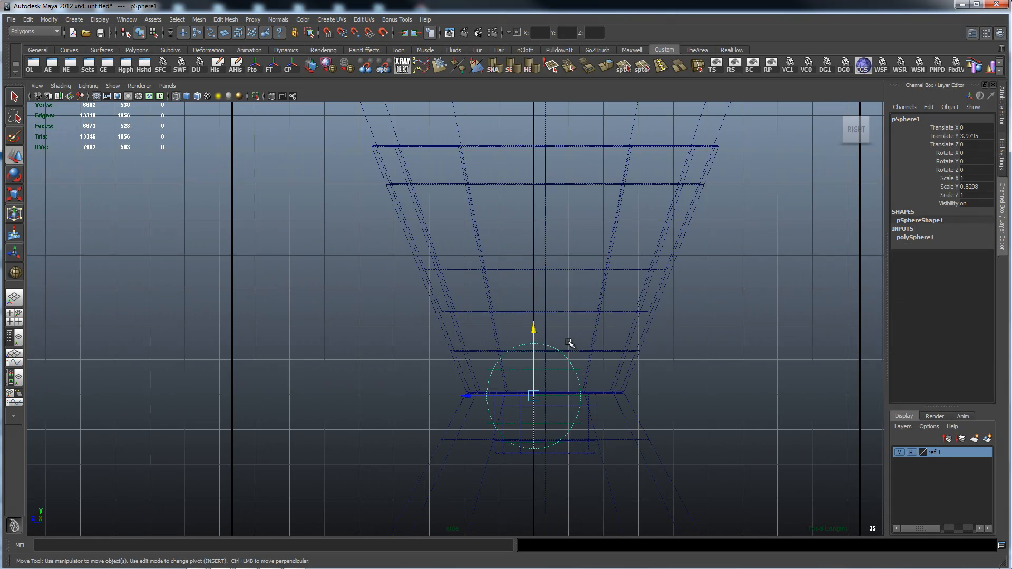
left_click_drag(468, 396, 482, 397)
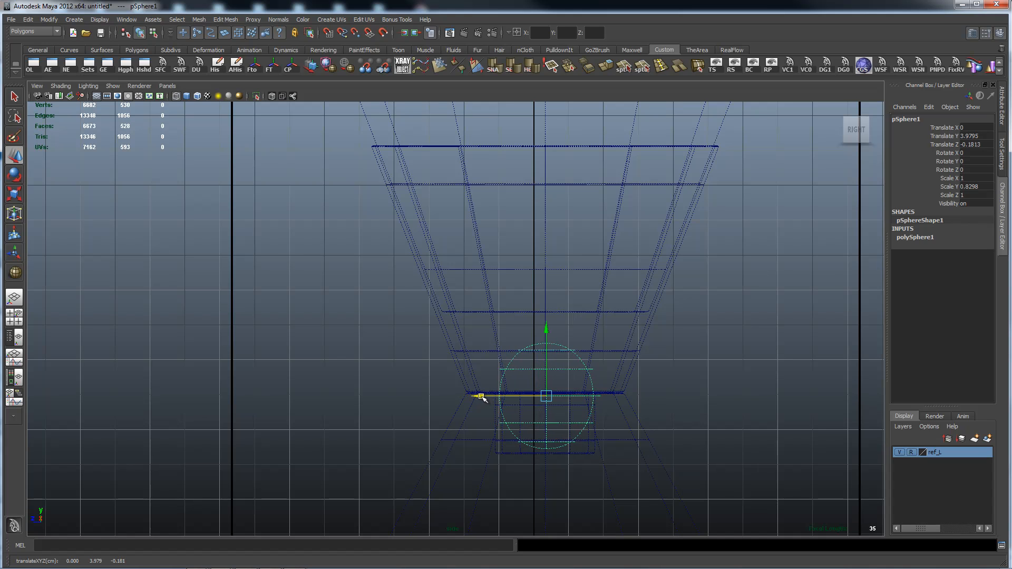
- Scale the sphere down to about 0.90 in X and Z and 0.75 in Y, undoing the further scaling in perspective view
key("r")
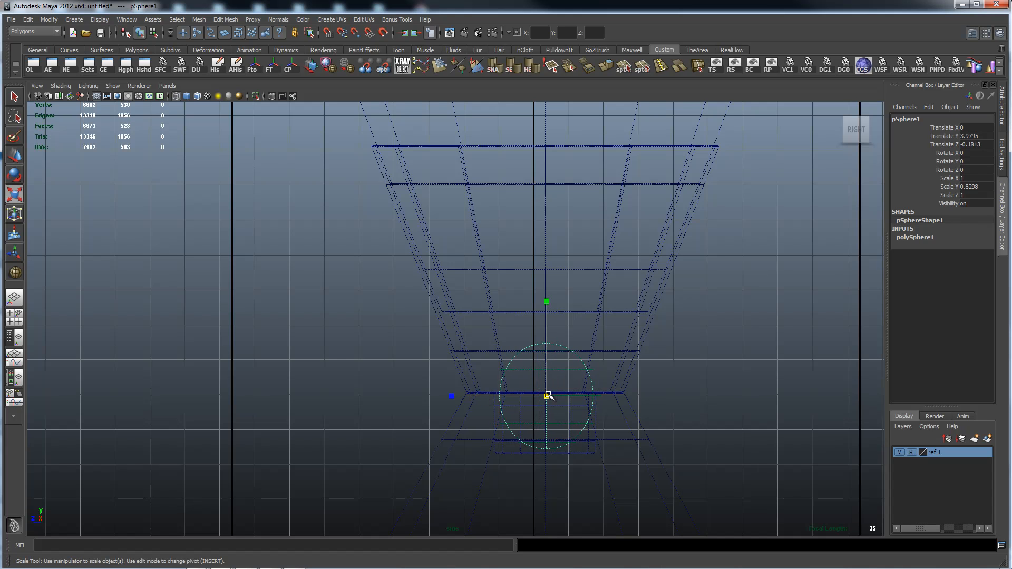
left_click_drag(547, 399, 535, 399)
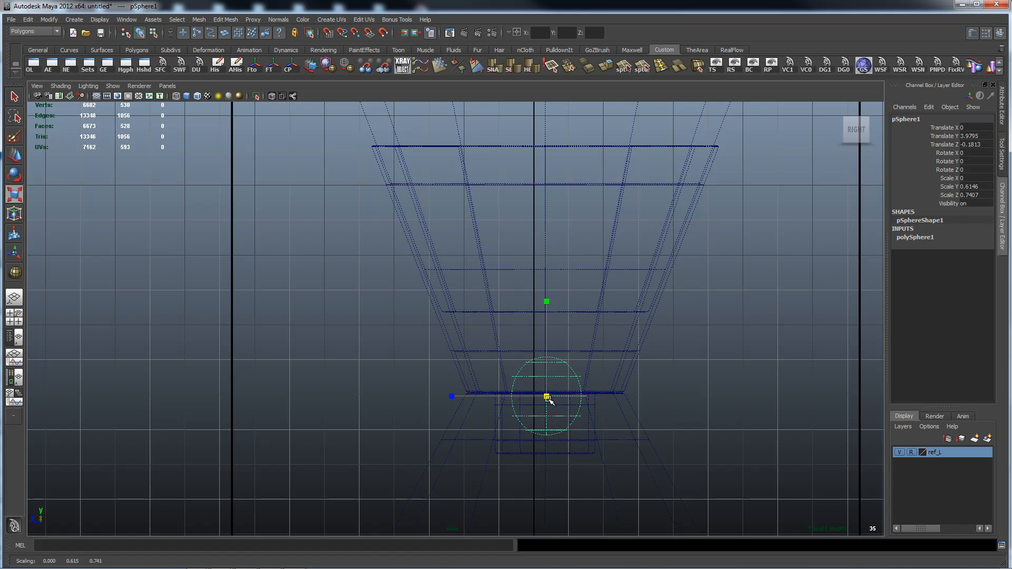
key("space")
left_click_drag(562, 389, 560, 366)
left_click_drag(533, 297, 580, 370, "alt")
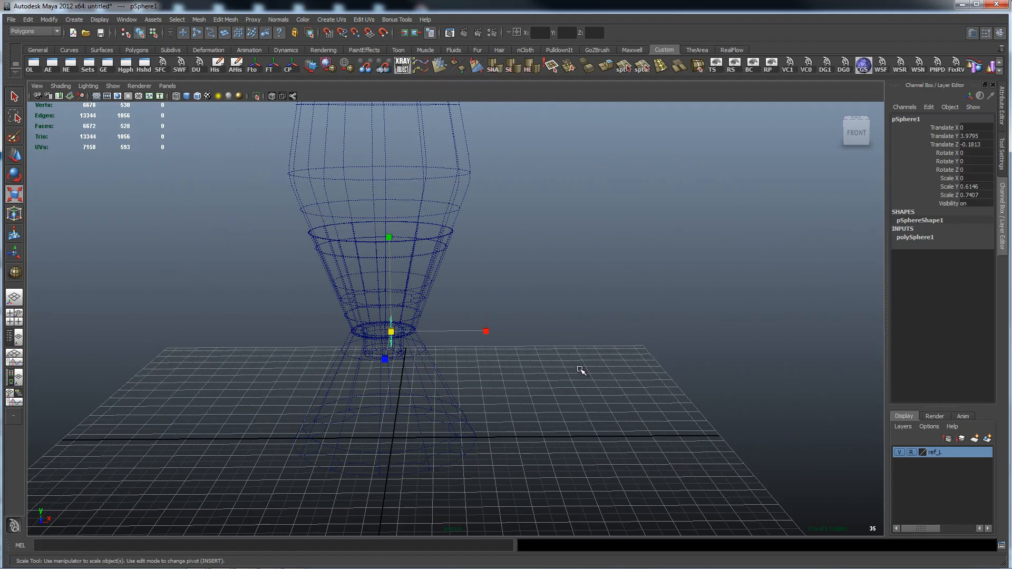
key("ctrl+z")
key("ctrl+z")
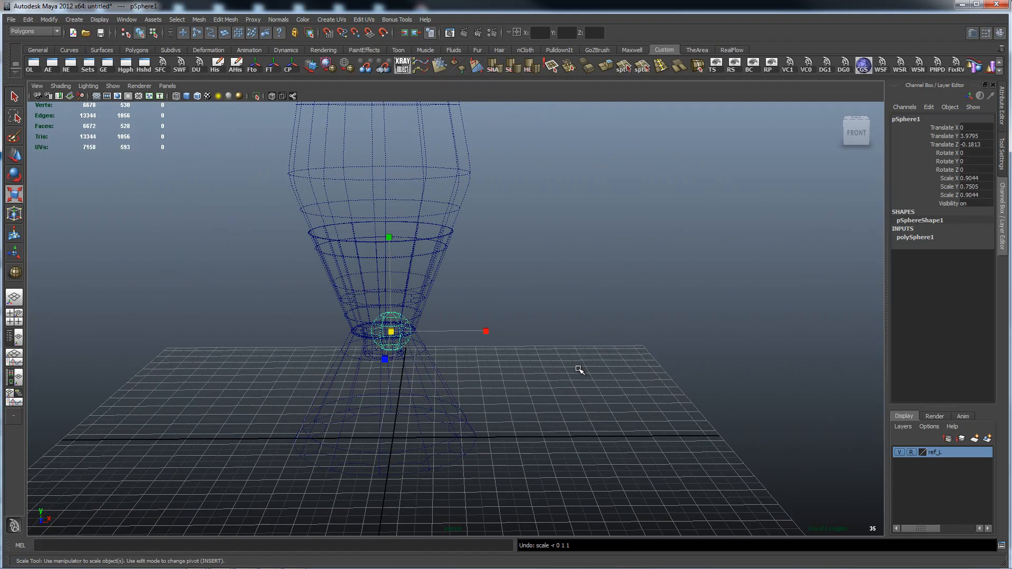
- Move the sphere out of the lamp along X to about 16.35, beside the grid
left_click_drag(617, 361, 583, 293, "alt")
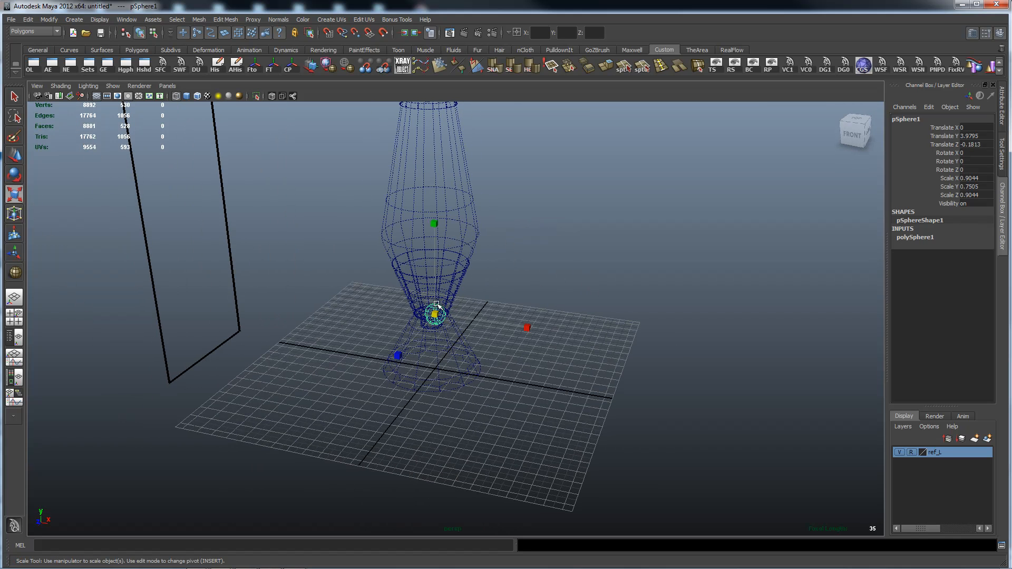
key("w")
left_click_drag(493, 321, 763, 352)
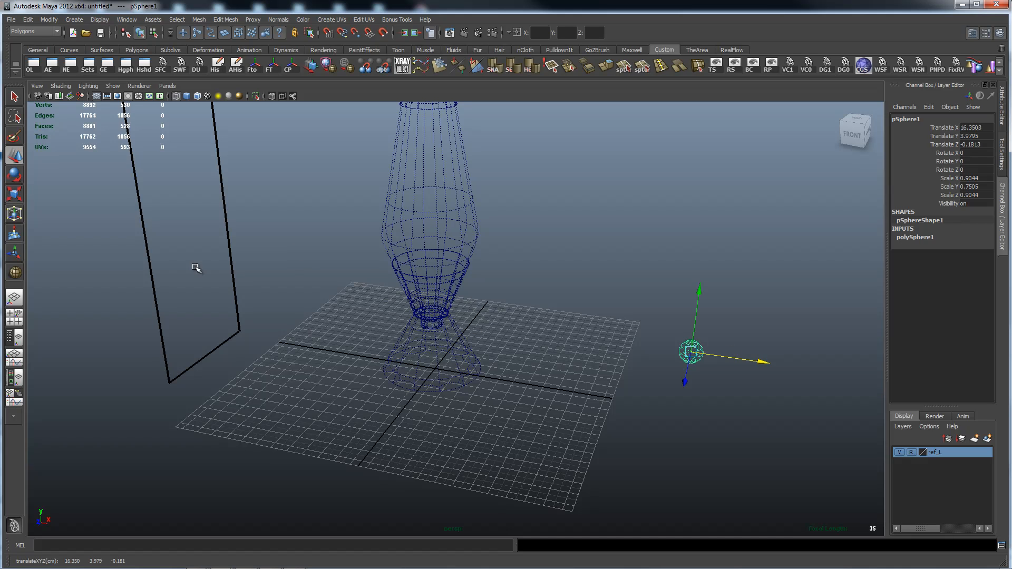
- Open the Outliner beside the perspective view and expand the pCylinder1 group
left_click(16, 339)
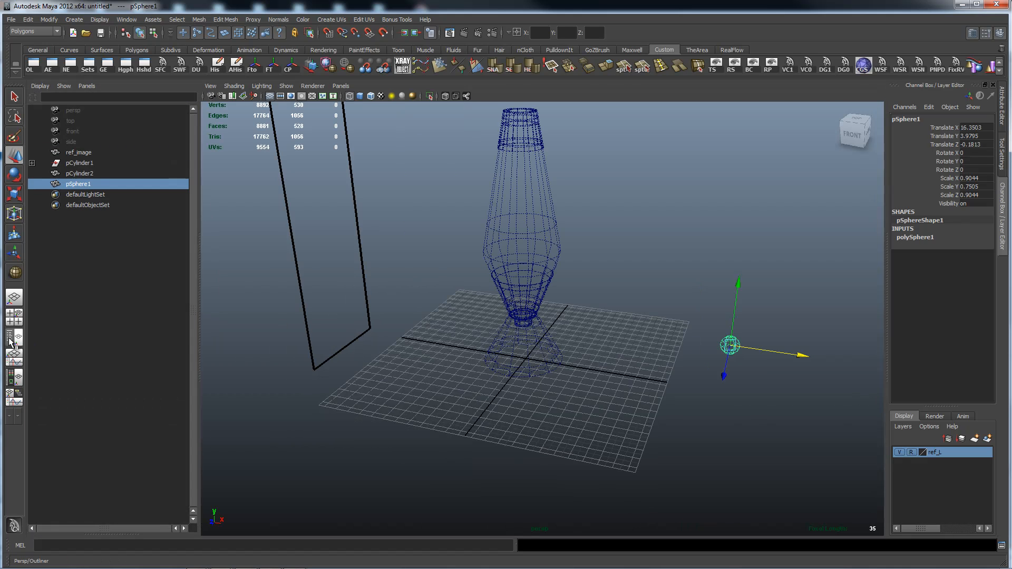
left_click(92, 164)
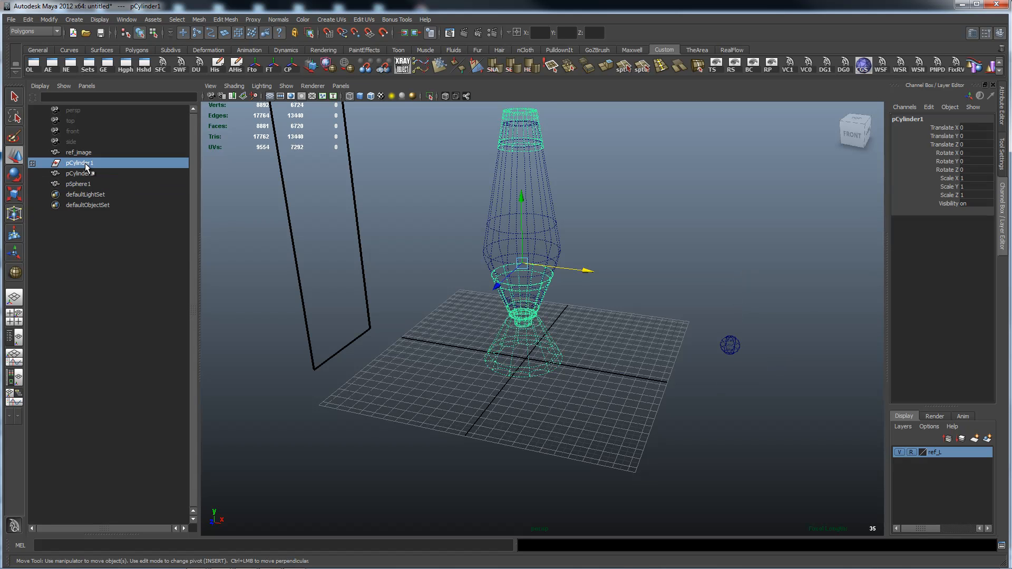
left_click(32, 164)
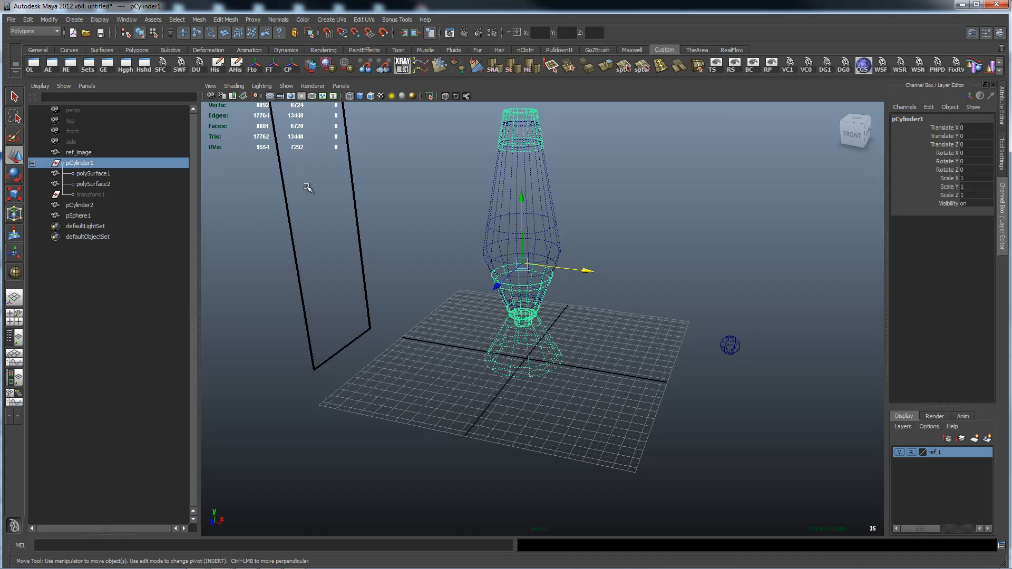
left_click_drag(580, 220, 517, 204, "alt")
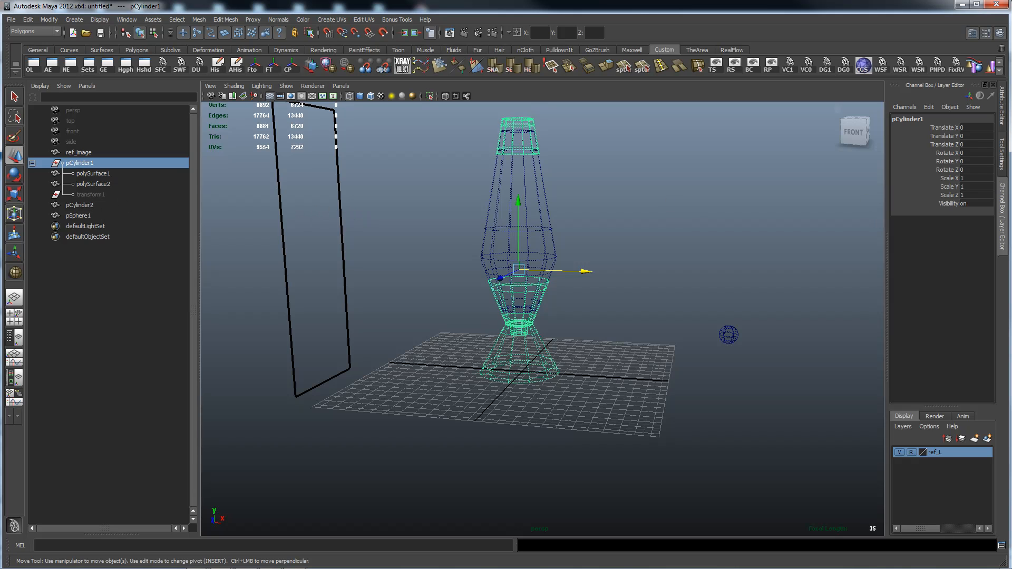
- Inspect the input history of the glass, cap and base, and delete all construction history in the scene
left_click(544, 207)
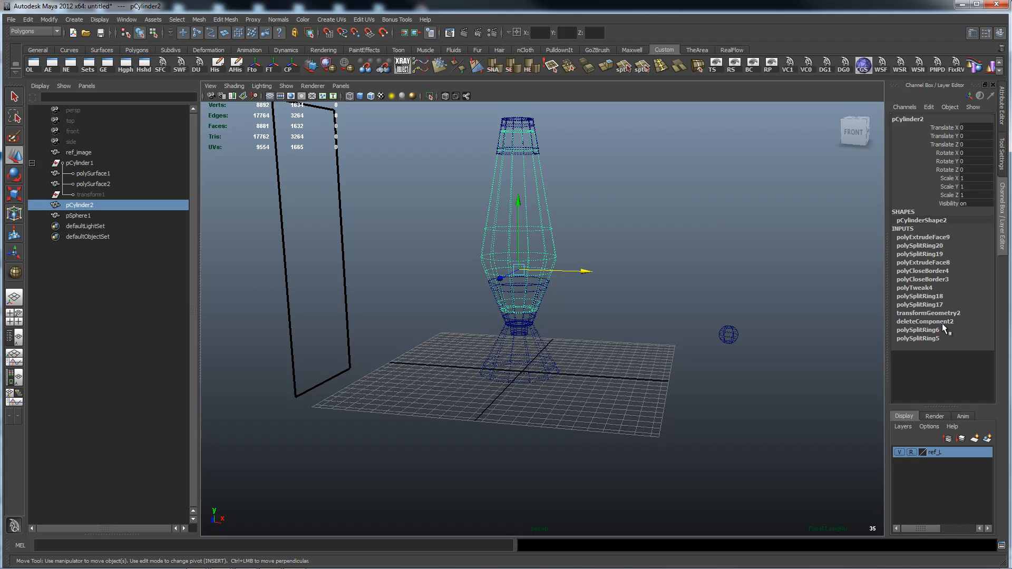
left_click(519, 136)
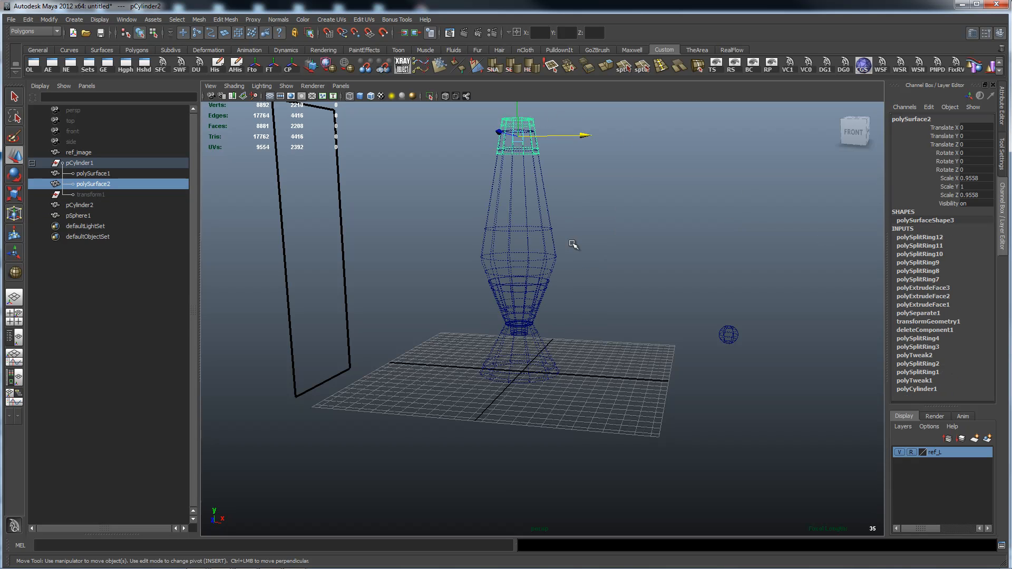
left_click(521, 364)
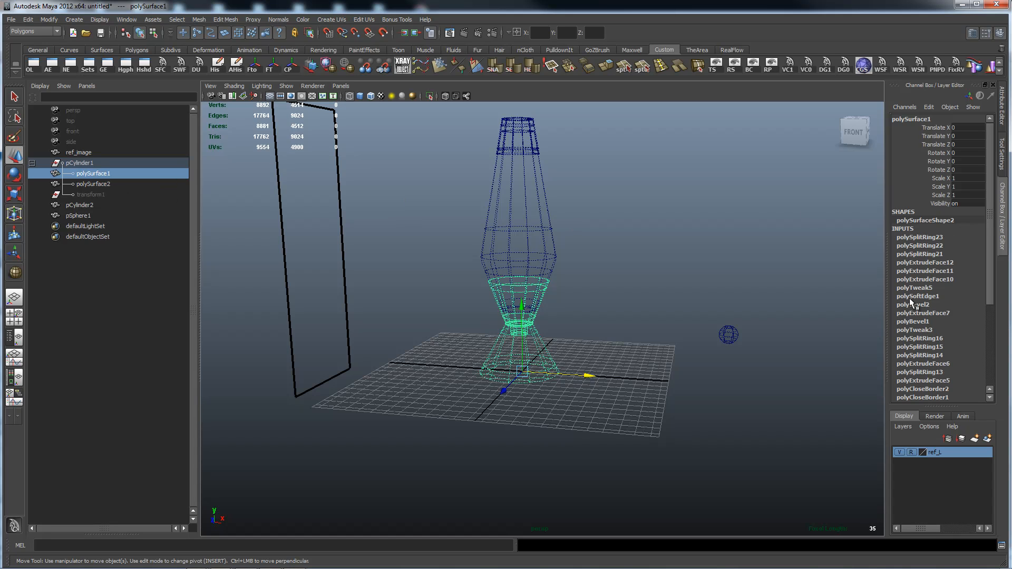
left_click(29, 19)
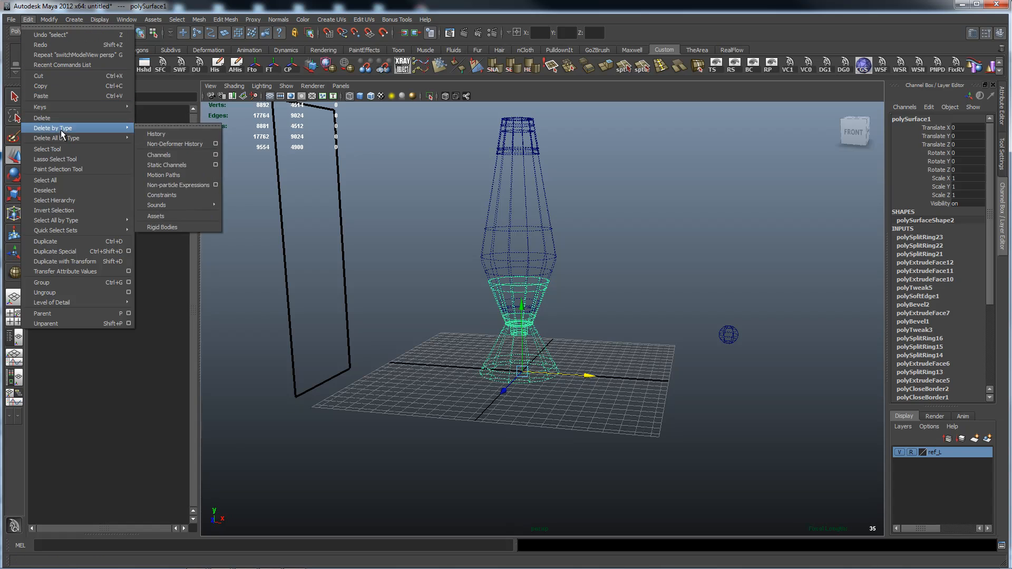
mouse_move(61, 137)
left_click(169, 144)
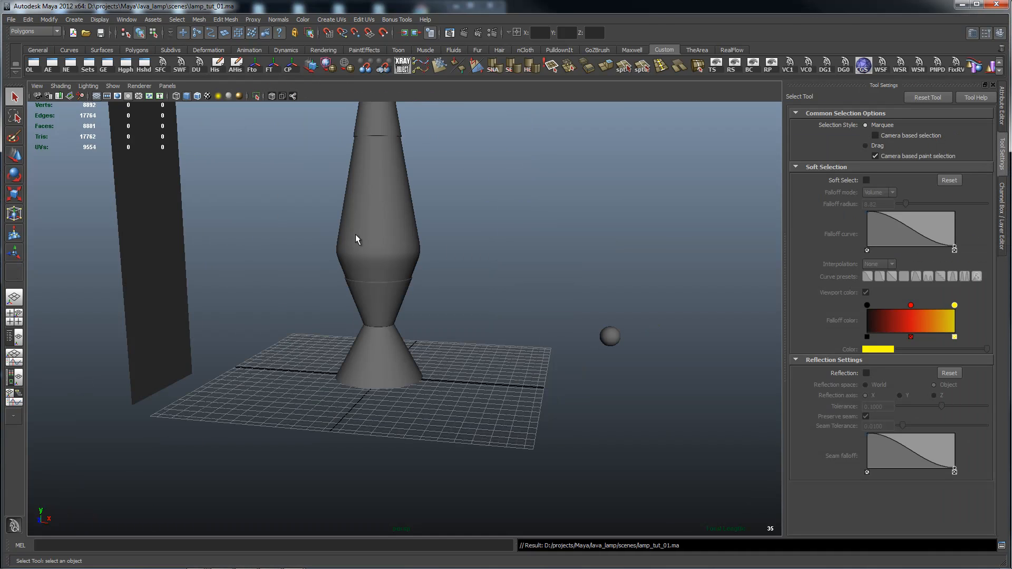
- Turn on textured display and compare the lamp model with the reference image
left_click_drag(560, 295, 481, 303, "alt")
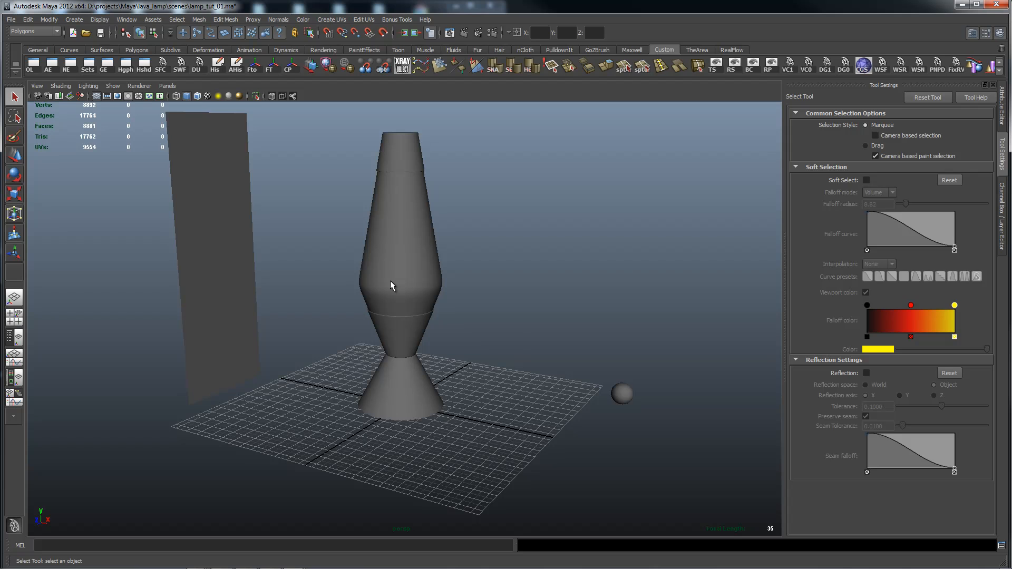
key("6")
left_click_drag(501, 283, 454, 287, "alt")
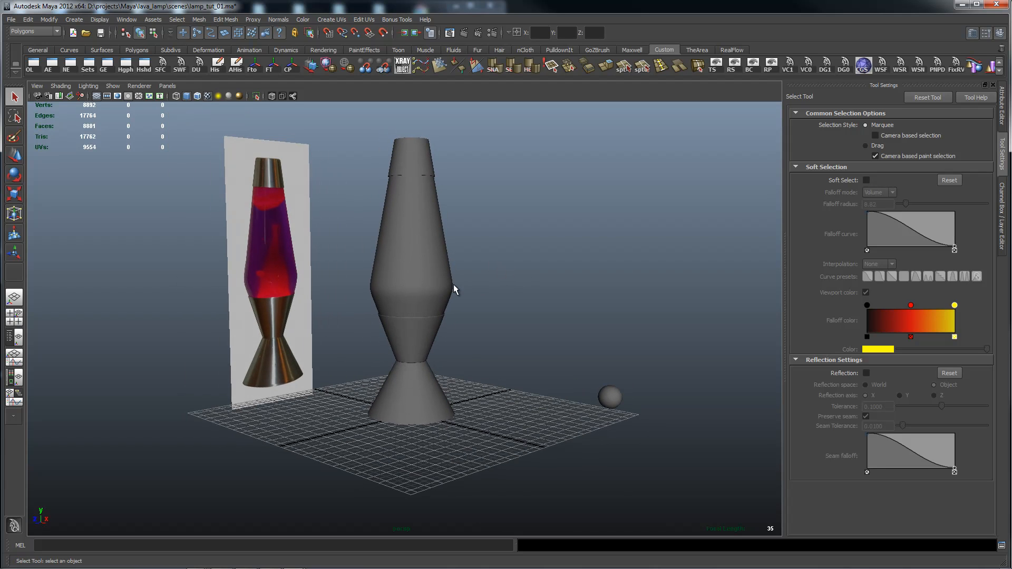
left_click_drag(366, 278, 497, 271, "alt")
right_click_drag(377, 284, 476, 266, "alt")
middle_click_drag(529, 257, 533, 274, "alt")
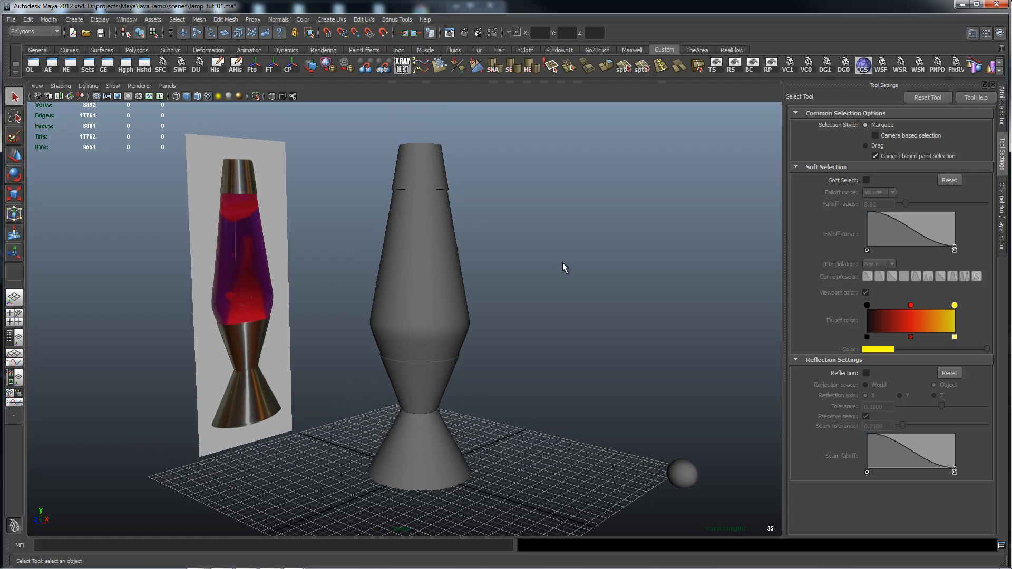
- Open the Outliner beside the perspective view and ungroup pCylinder1 so its two child surfaces sit at the top level
left_click(14, 337)
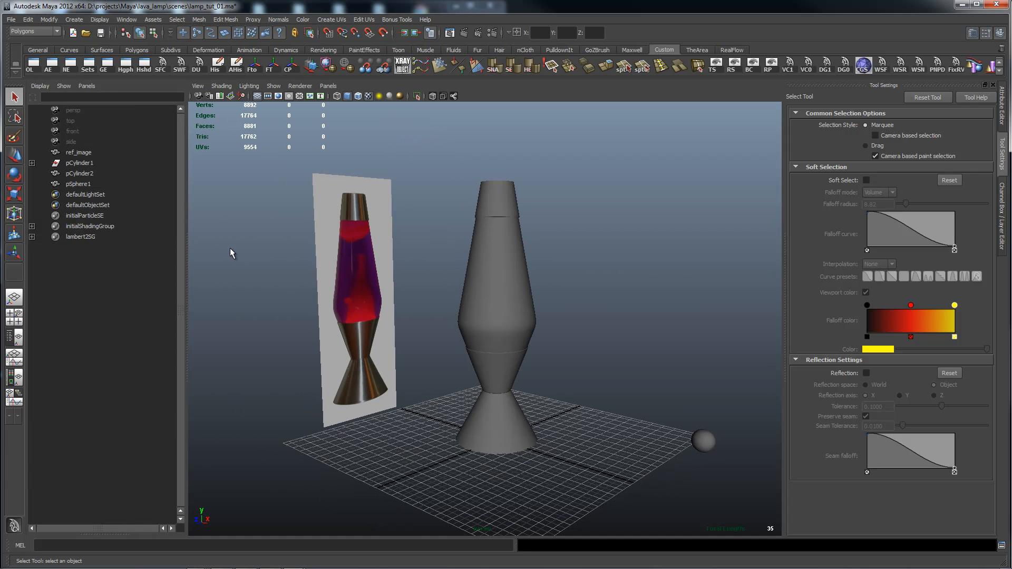
left_click(32, 163)
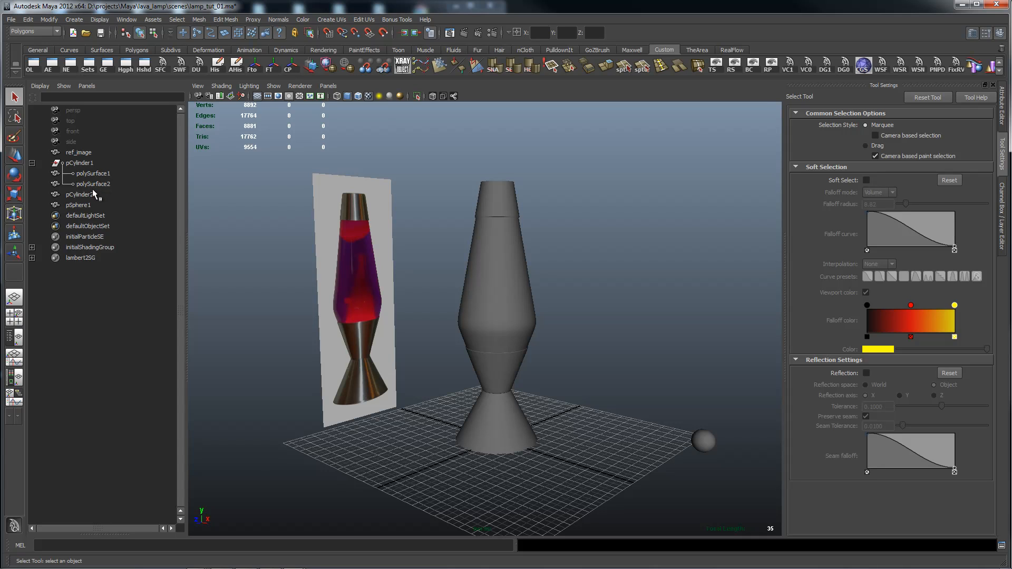
left_click(992, 242)
left_click(574, 239)
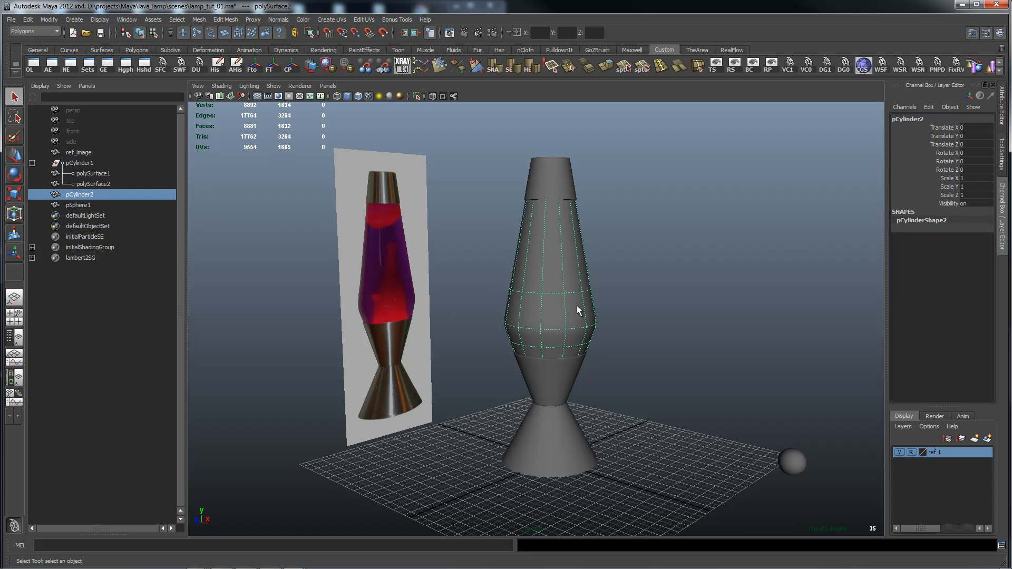
left_click(574, 384)
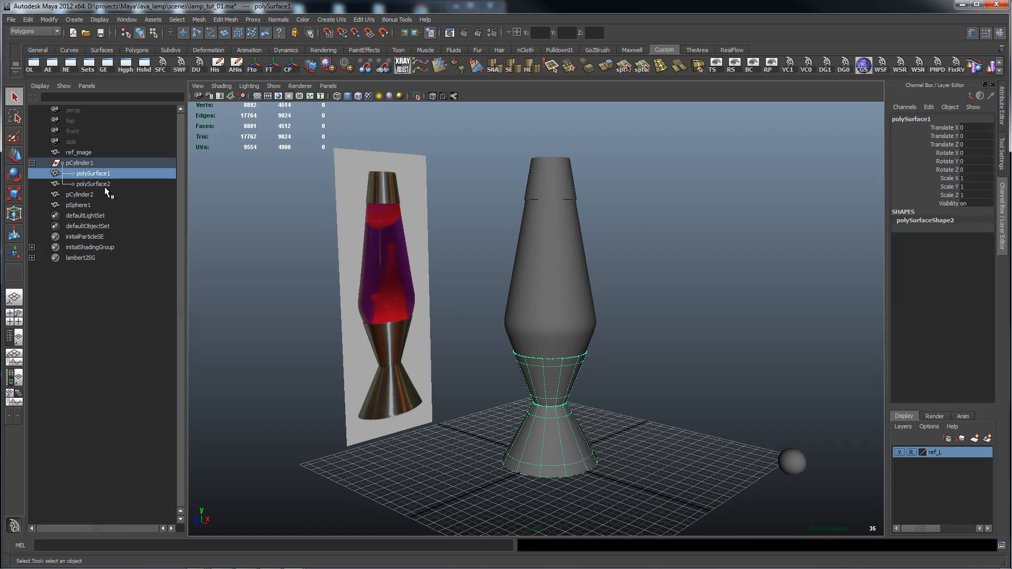
left_click(79, 162)
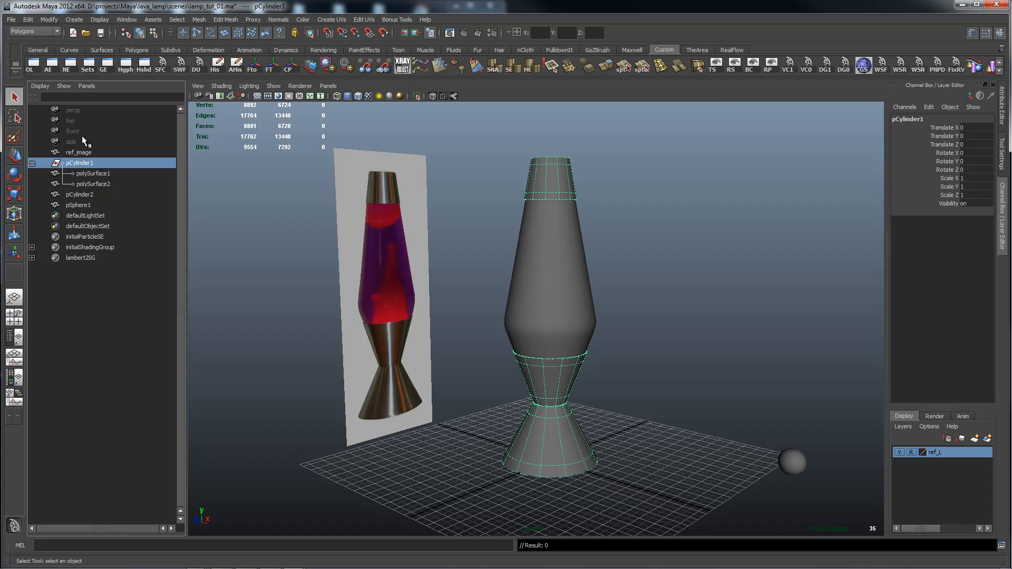
left_click(30, 20)
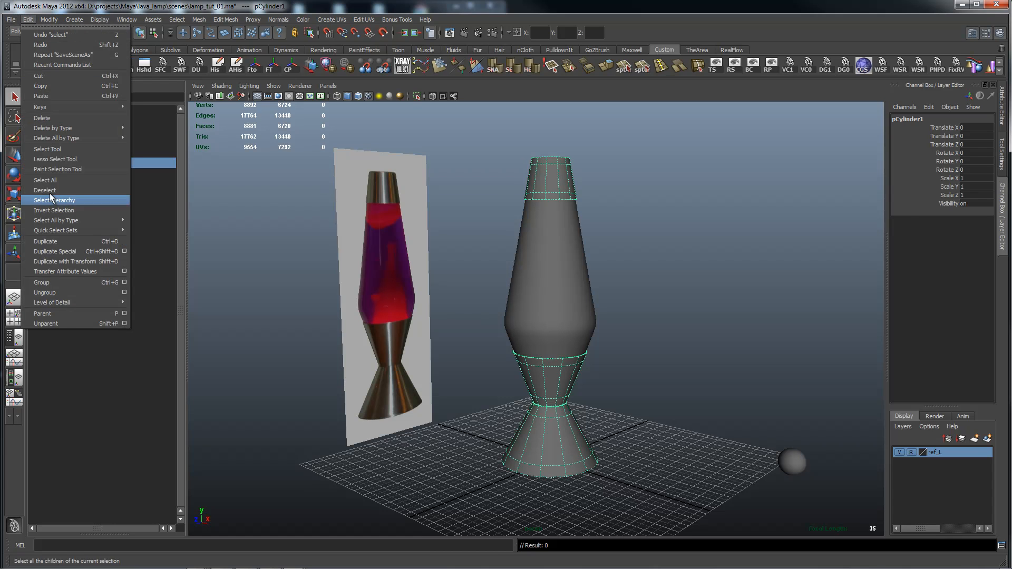
left_click(48, 290)
- Identify the ungrouped objects in the Outliner and rename the glass body pCylinder2 as globe
left_click(84, 152)
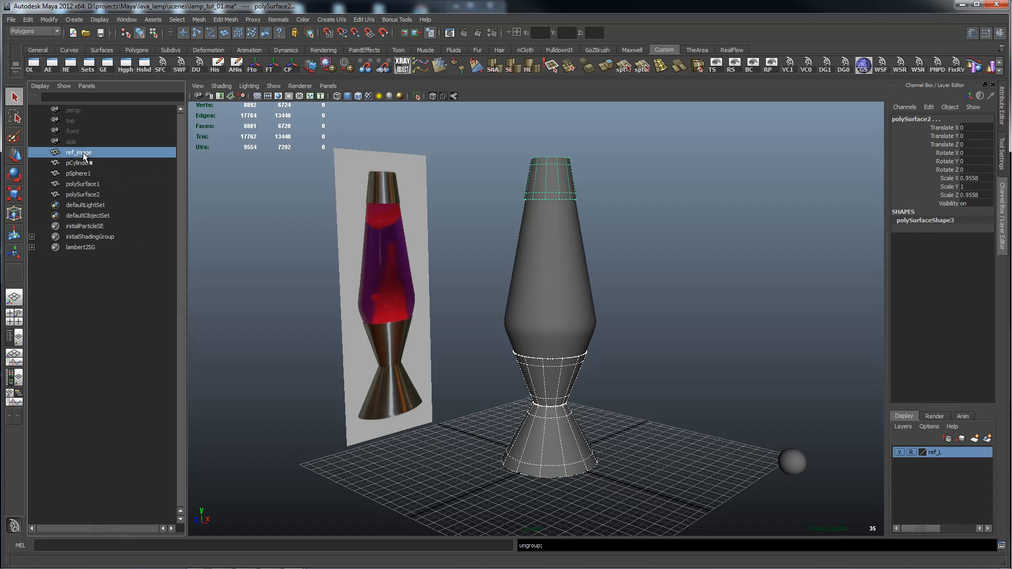
left_click(83, 163)
left_click(84, 175)
left_click(89, 194)
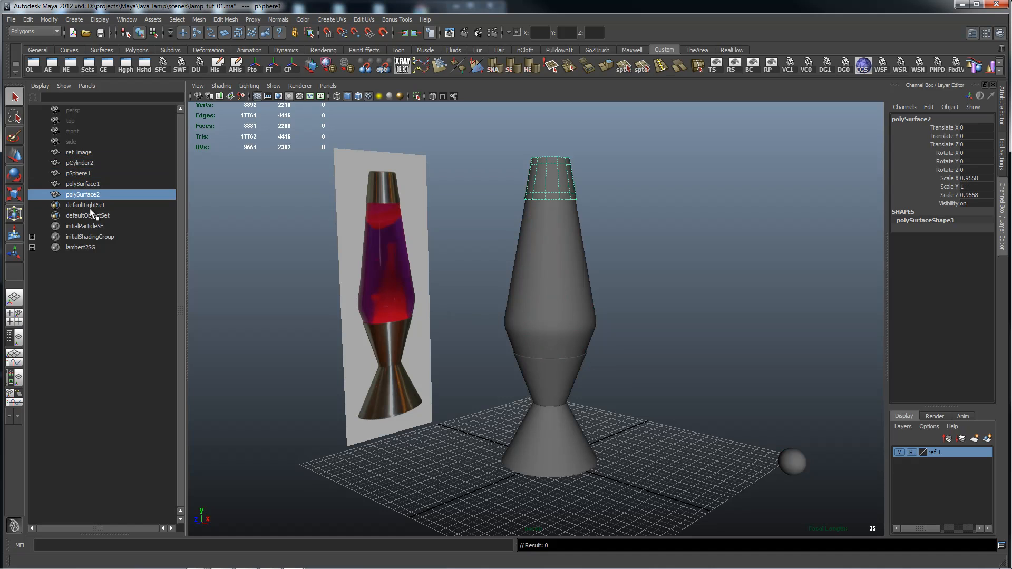
left_click(86, 163)
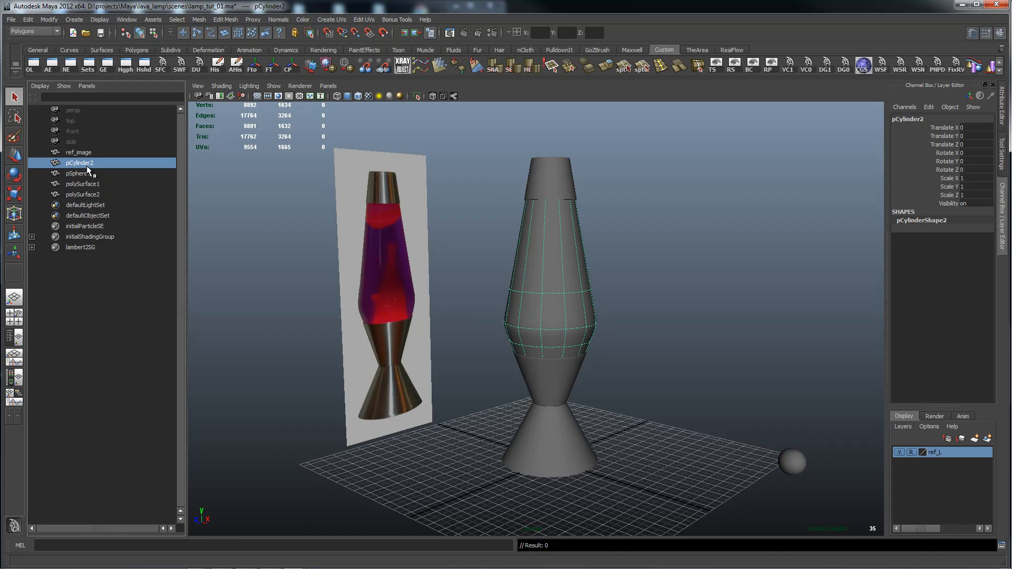
double_click(87, 164)
type("globe")
key("Return")
- Rename the sphere pSphere1 as bulb
left_click(68, 174)
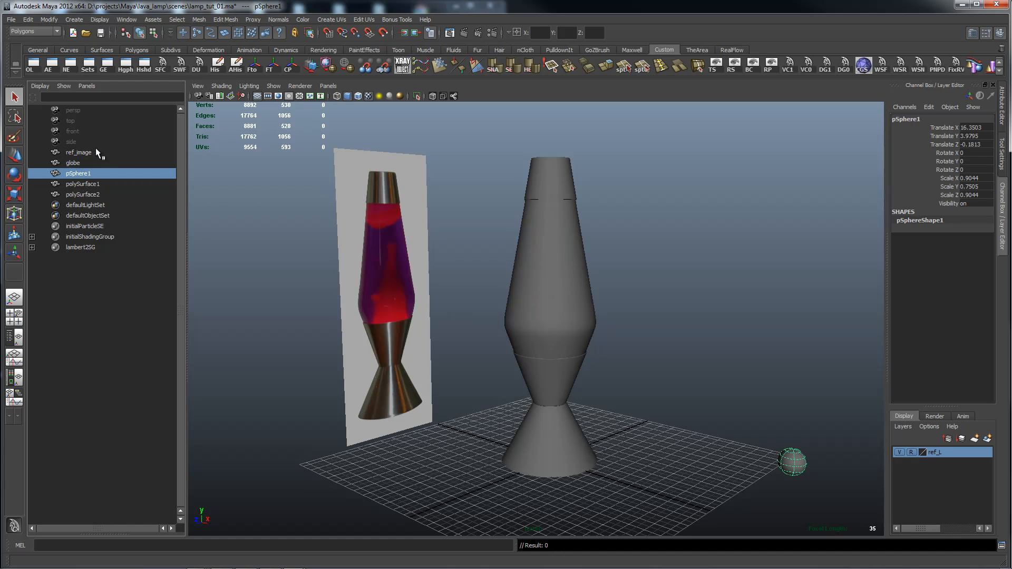
double_click(88, 172)
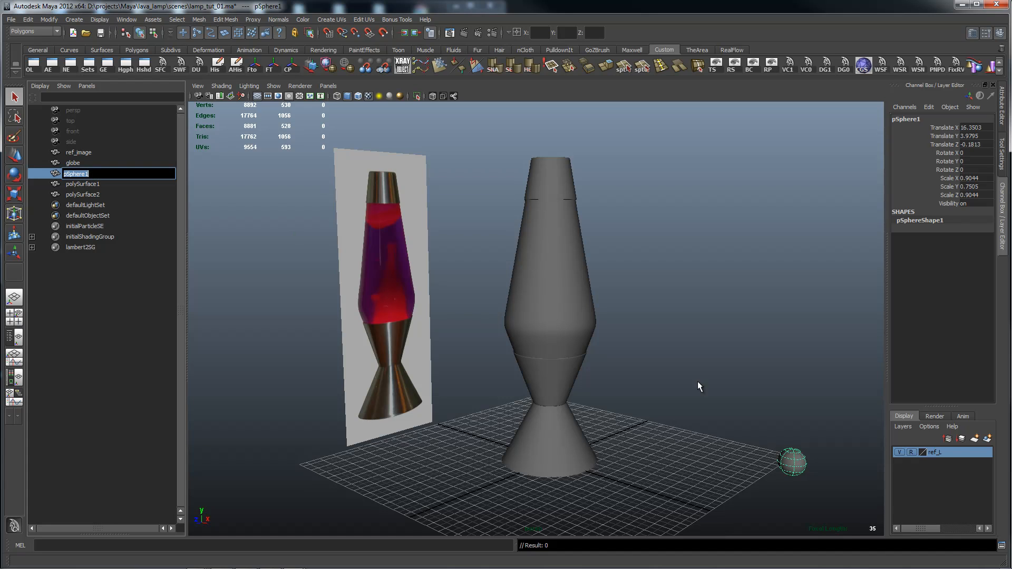
type("bulb")
key("Return")
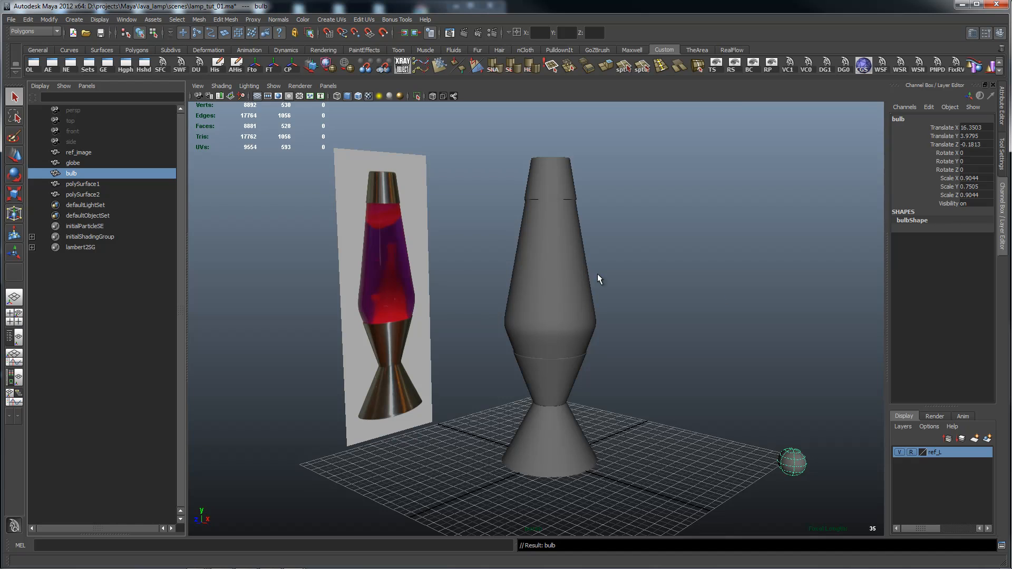
- Rename polySurface1 as base and polySurface2 as cap
double_click(91, 183)
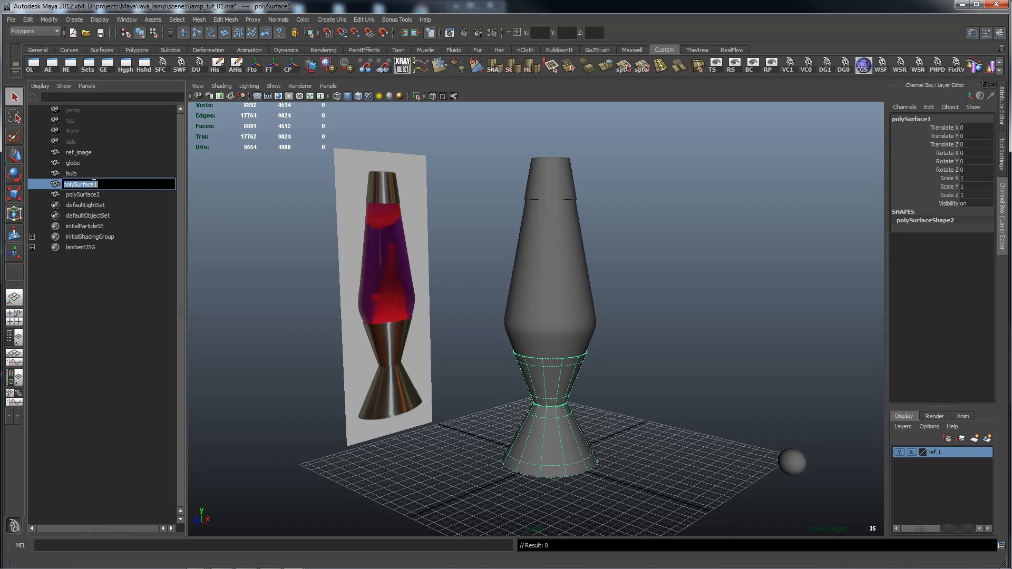
type("base")
key("Return")
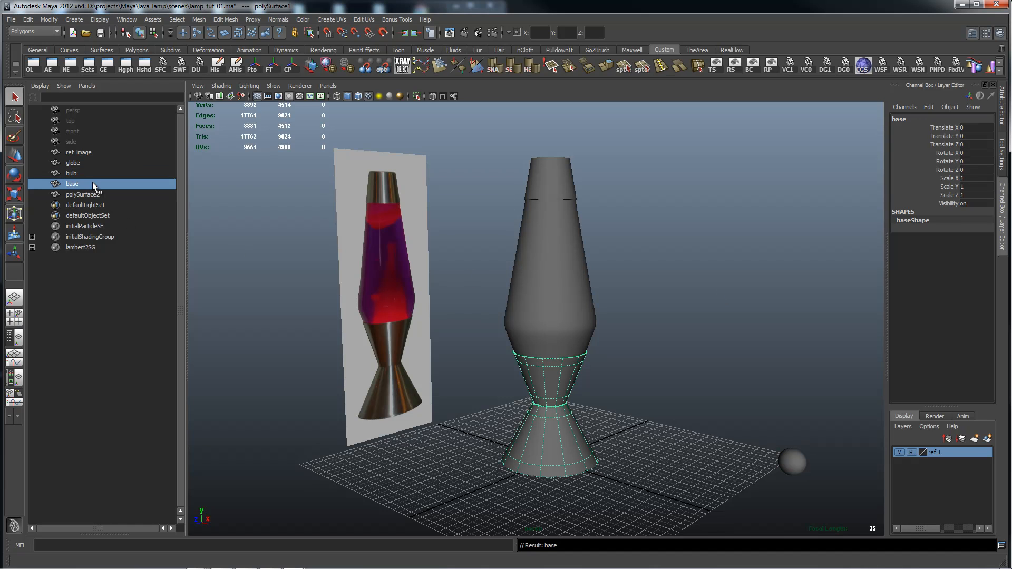
double_click(93, 195)
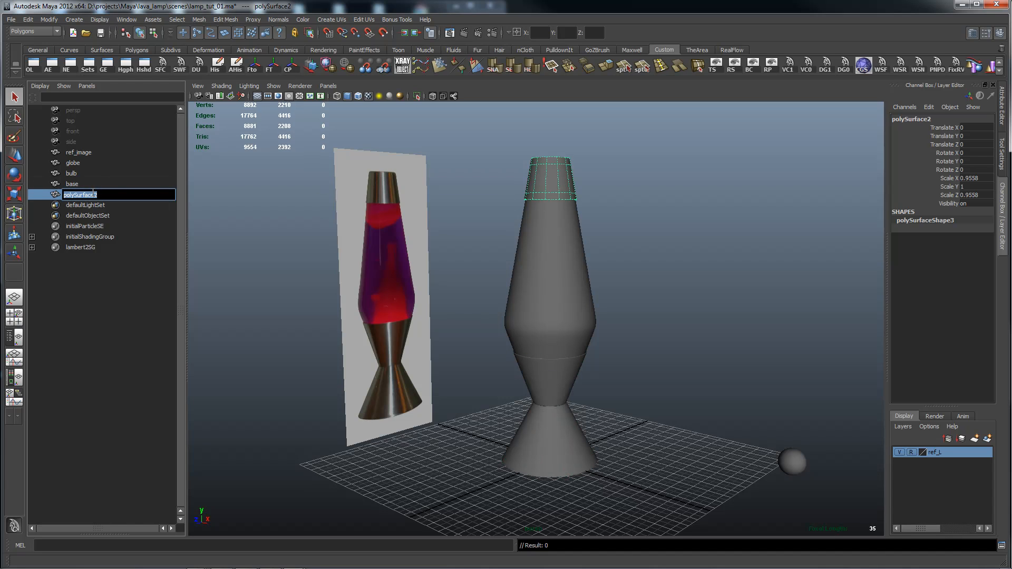
type("cap")
key("Return")
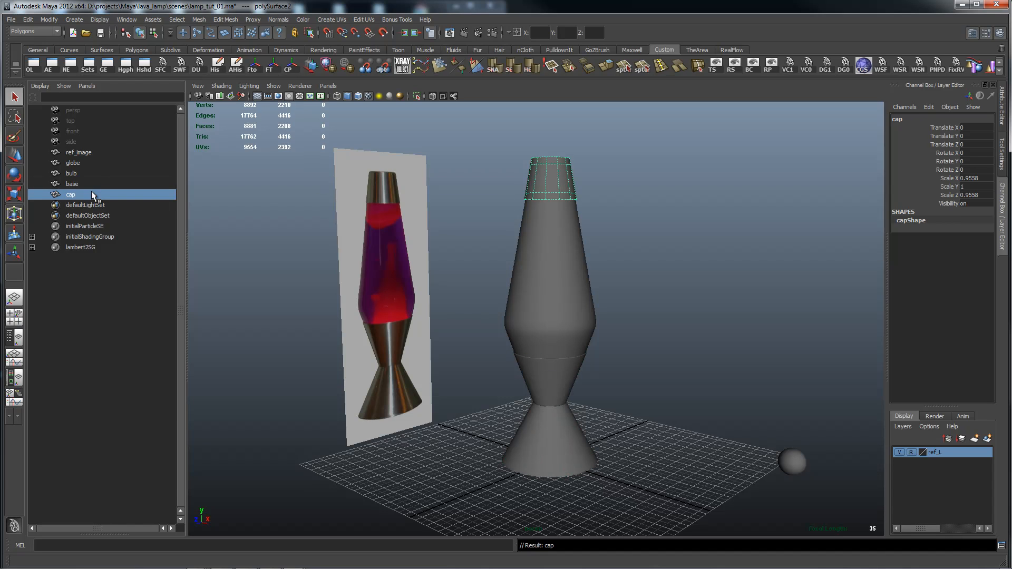
- Group the globe, bulb, base and cap, and name the group lava_lamp
left_click(69, 164)
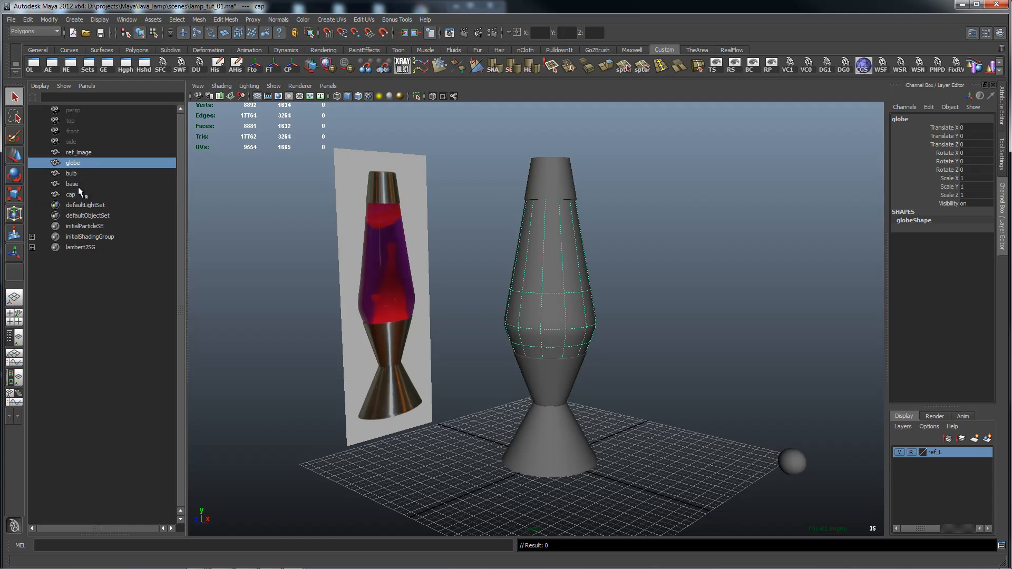
left_click(80, 196, "shift")
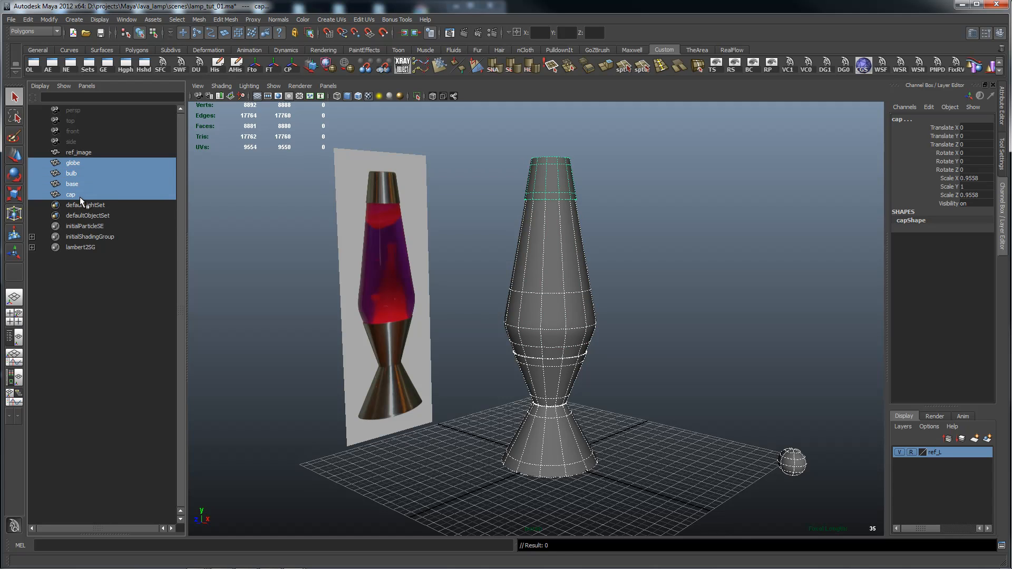
key("ctrl+g")
double_click(78, 163)
type("lava_")
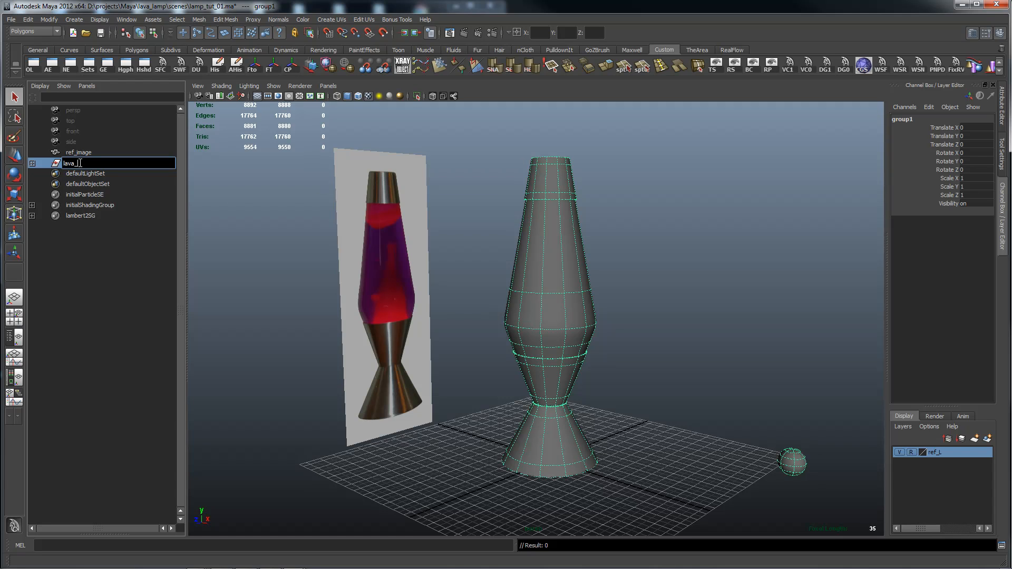
key("Return")
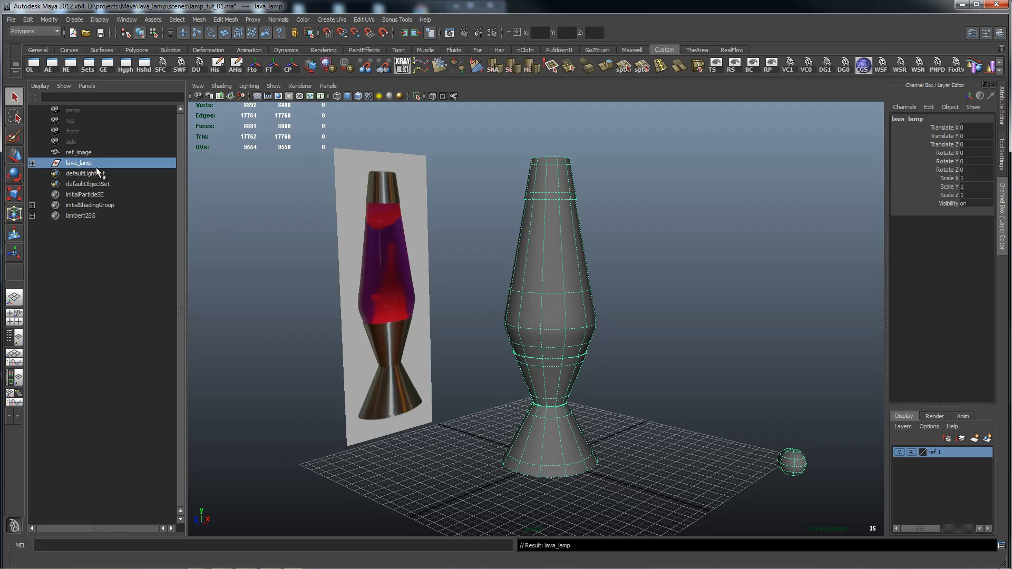
- Unparent the bulb from the lava_lamp group
left_click(95, 169)
left_click(84, 164)
left_click_drag(561, 210, 628, 219, "alt")
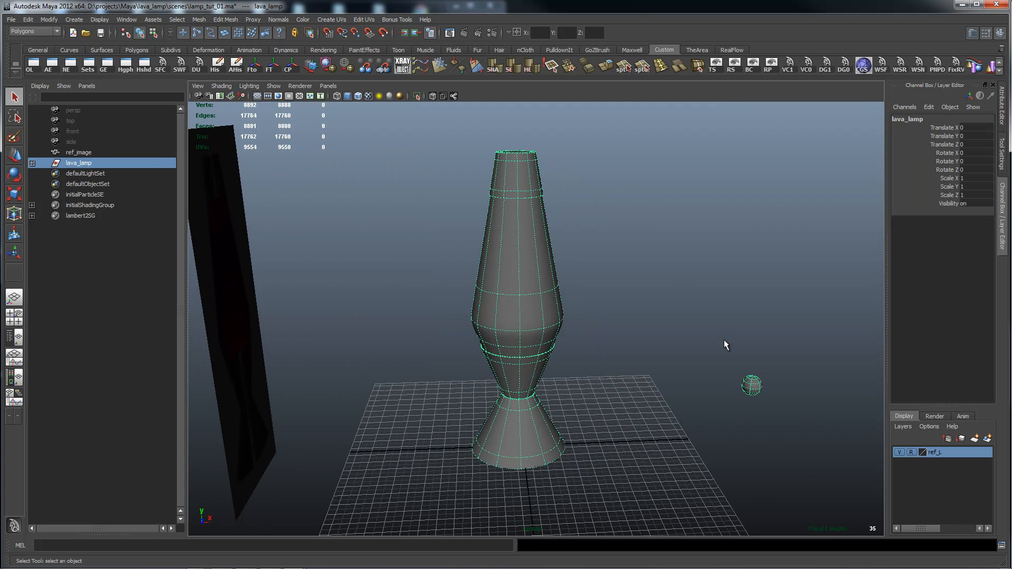
left_click(752, 388)
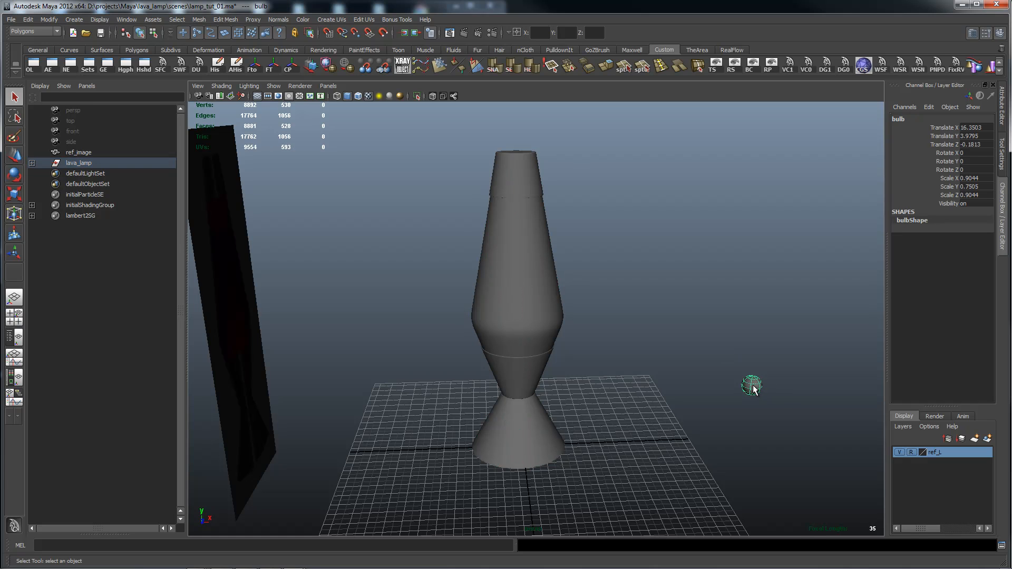
key("shift+p")
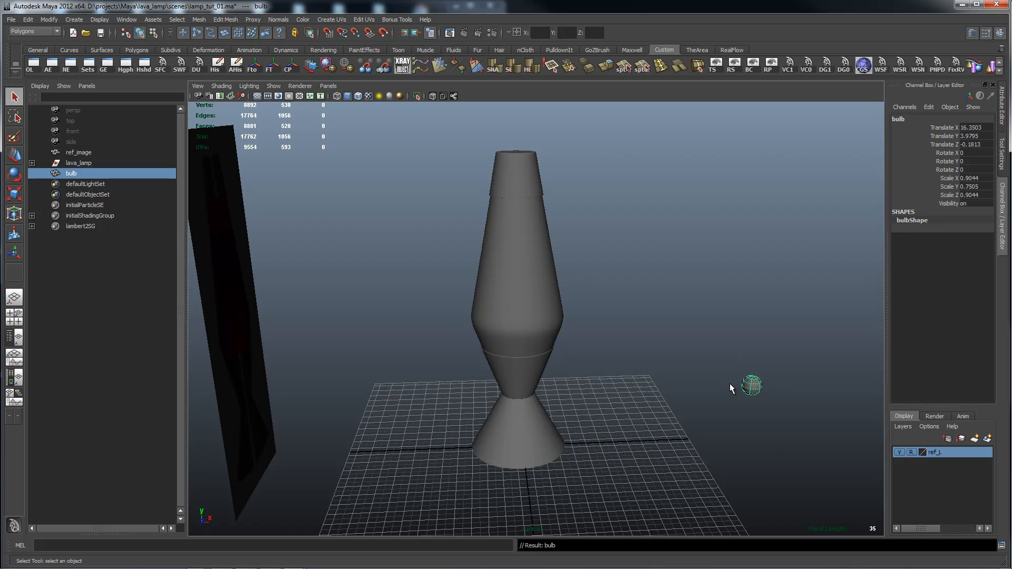
- Center the pivot of the lava_lamp group and activate the Move tool on it
left_click(85, 164)
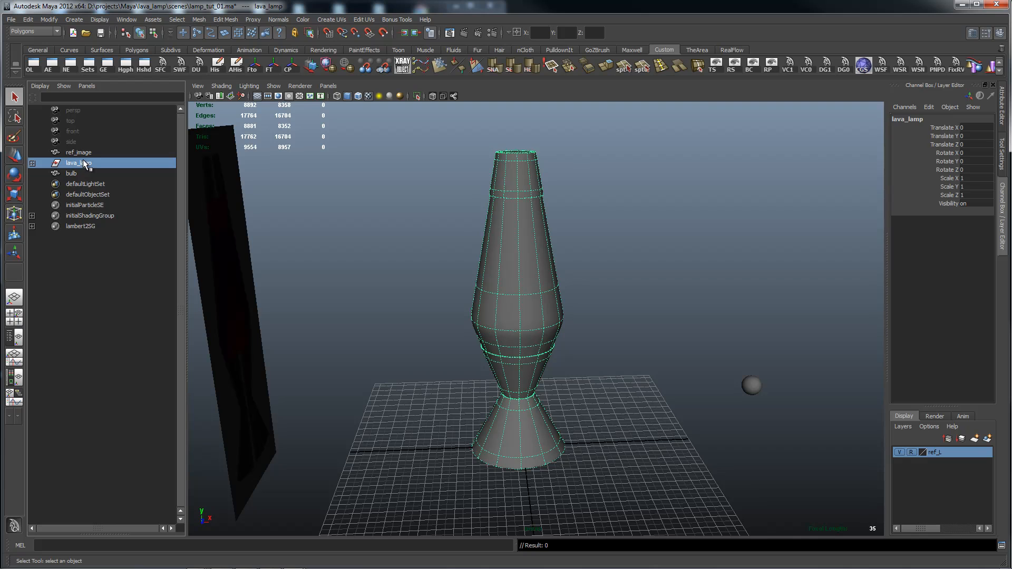
left_click(49, 19)
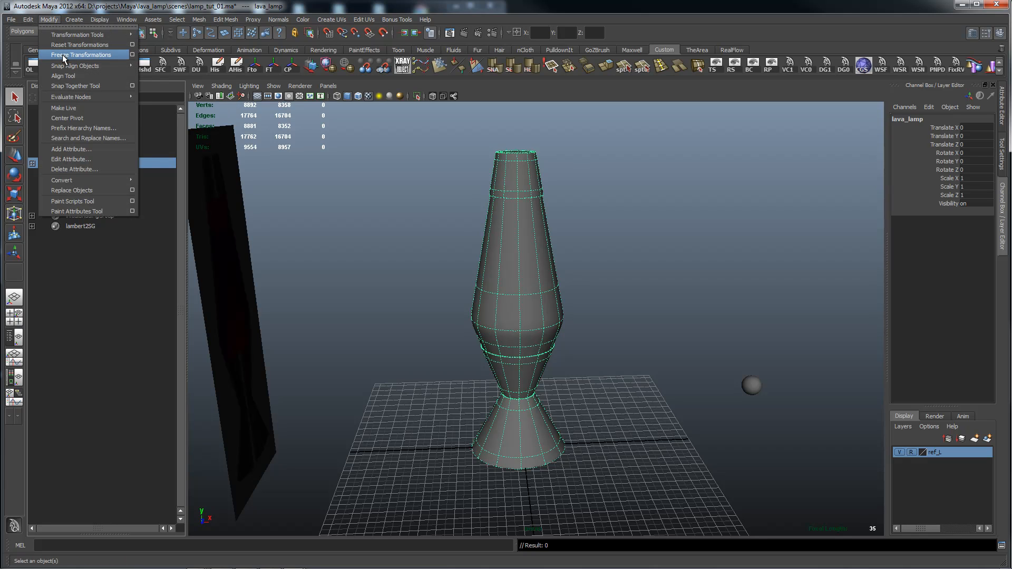
left_click(73, 119)
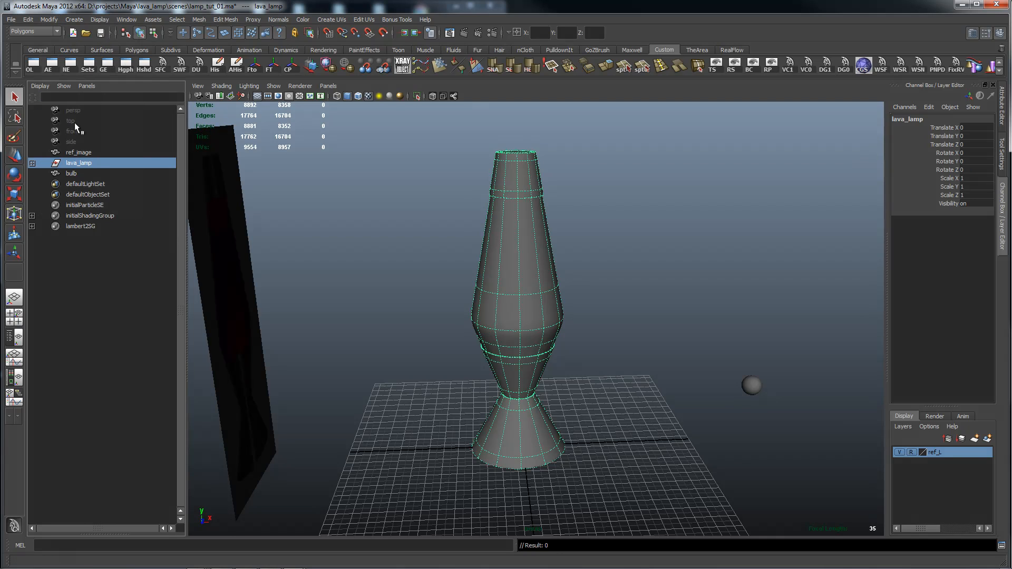
key("w")
left_click_drag(596, 312, 590, 283, "alt")
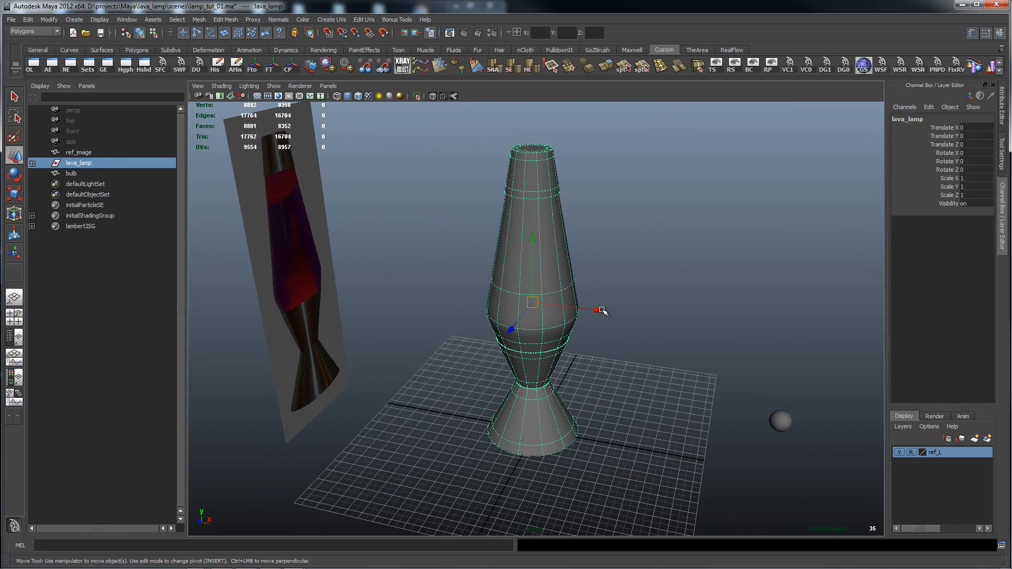
left_click_drag(691, 273, 635, 316, "alt")
- Move the lava_lamp group in the top view and snap its pivot to the grid origin
key("space")
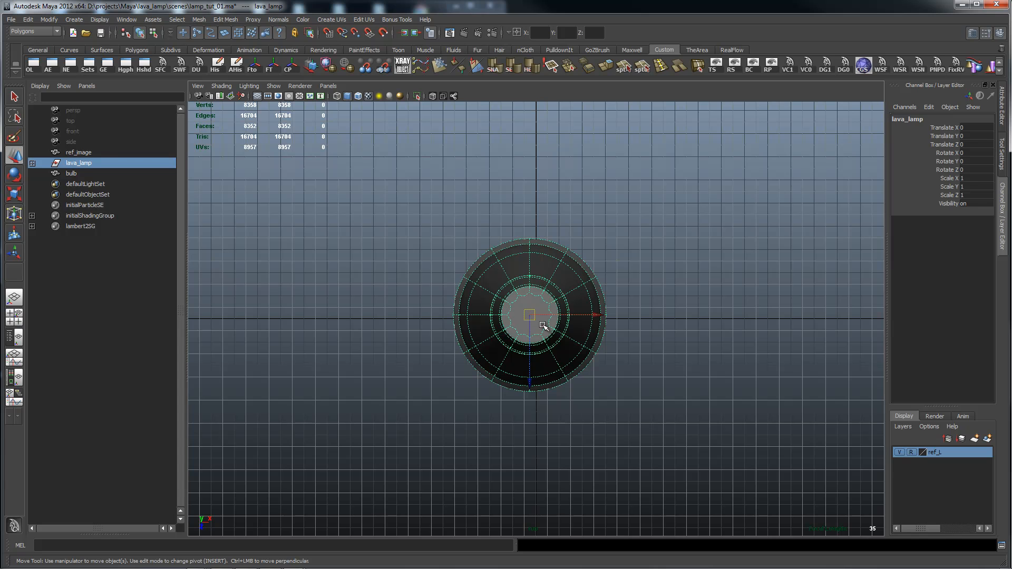
left_click_drag(530, 316, 464, 163)
right_click_drag(383, 356, 722, 357, "alt")
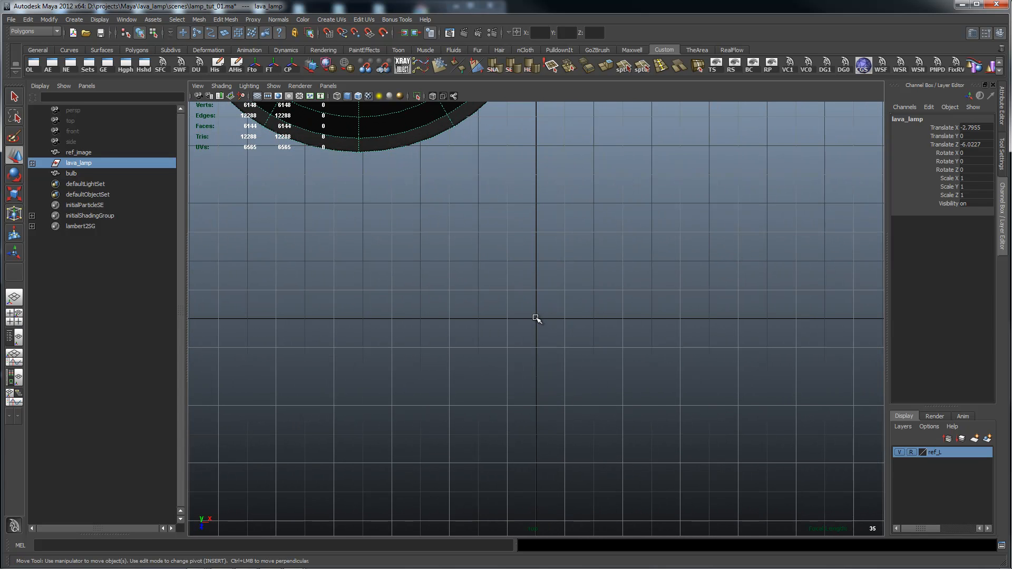
key("x")
middle_click(536, 318)
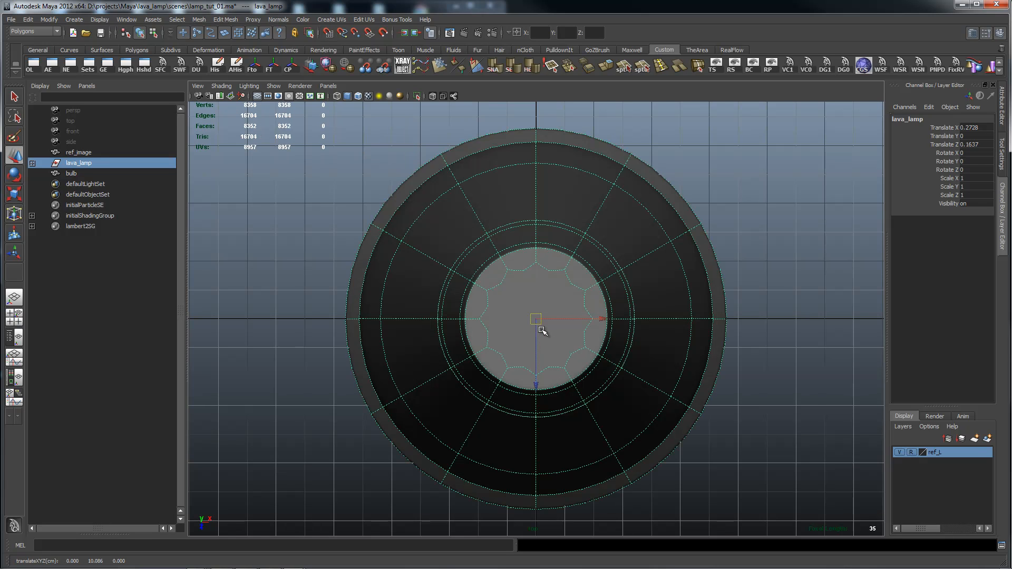
- Compare the repositioned lamp with the reference image in the side view and inspect it in perspective
key("space")
left_click_drag(537, 329, 590, 352)
scroll(460, 300, "down", 5)
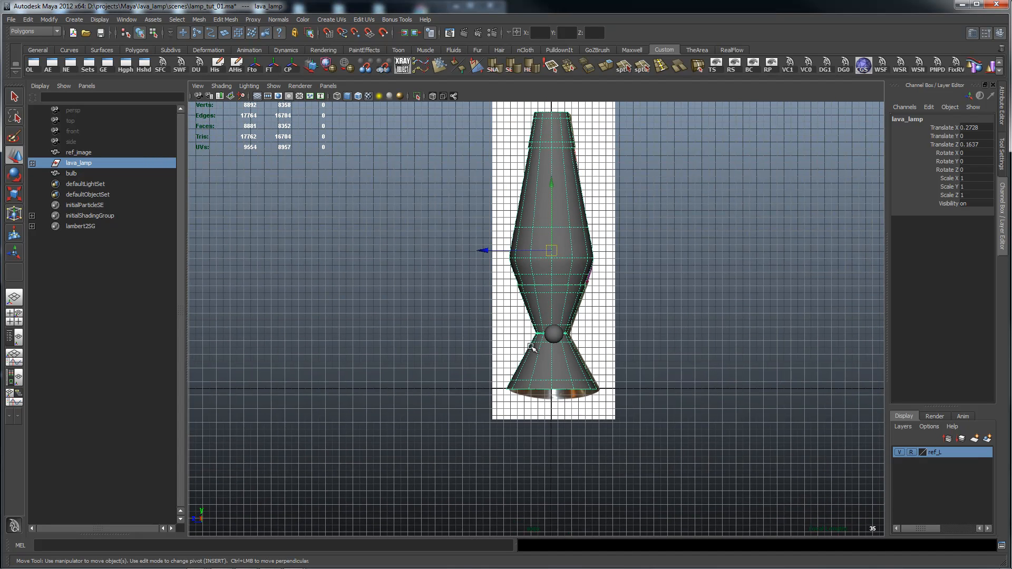
key("space")
left_click_drag(546, 361, 547, 337)
left_click_drag(486, 300, 510, 269, "alt")
left_click_drag(575, 342, 574, 310, "alt")
left_click_drag(599, 364, 552, 260, "alt")
left_click_drag(629, 272, 644, 285, "alt")
- Make the ref_L layer selectable and move ref_image in the side view to about 0.015 in Z, aligning it with the lamp
key("space")
right_click_drag(389, 309, 680, 307, "alt")
key("w")
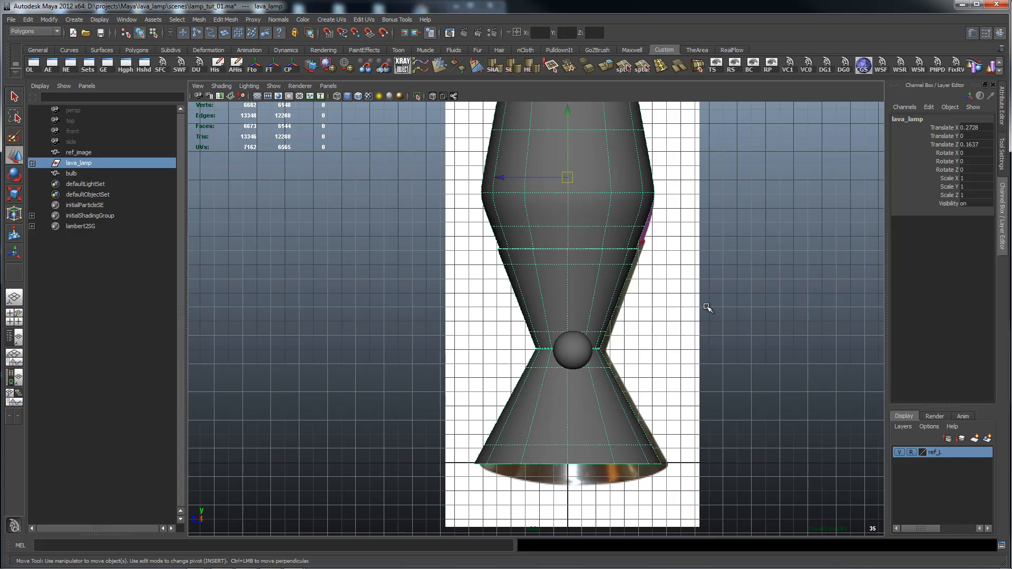
left_click(911, 452)
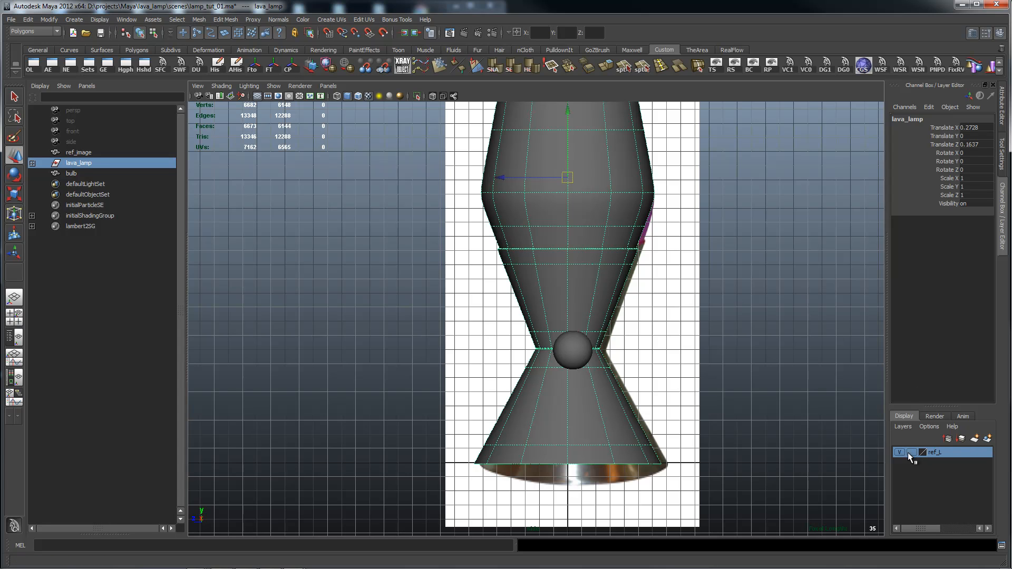
left_click_drag(673, 301, 739, 352)
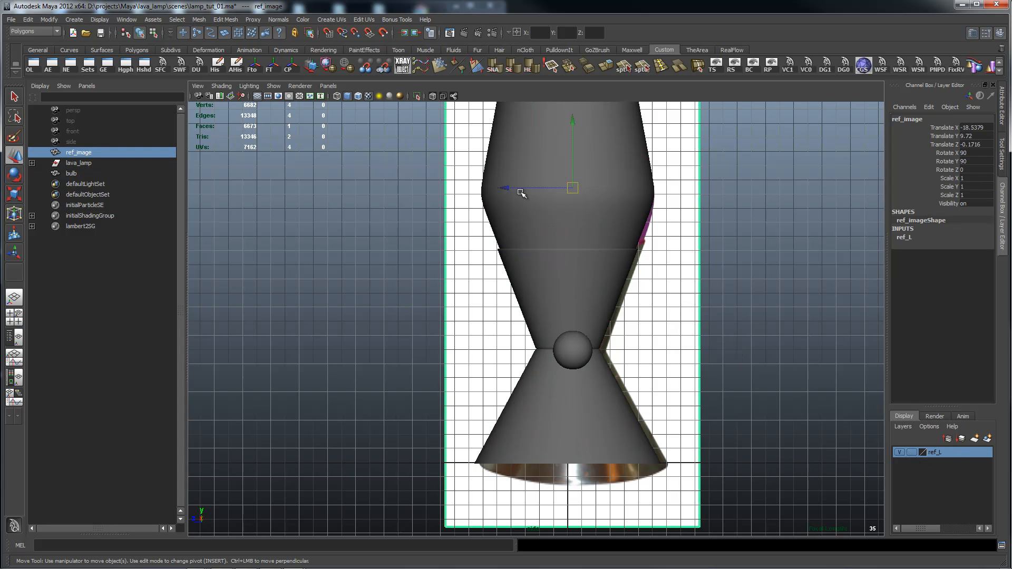
left_click_drag(510, 188, 505, 189)
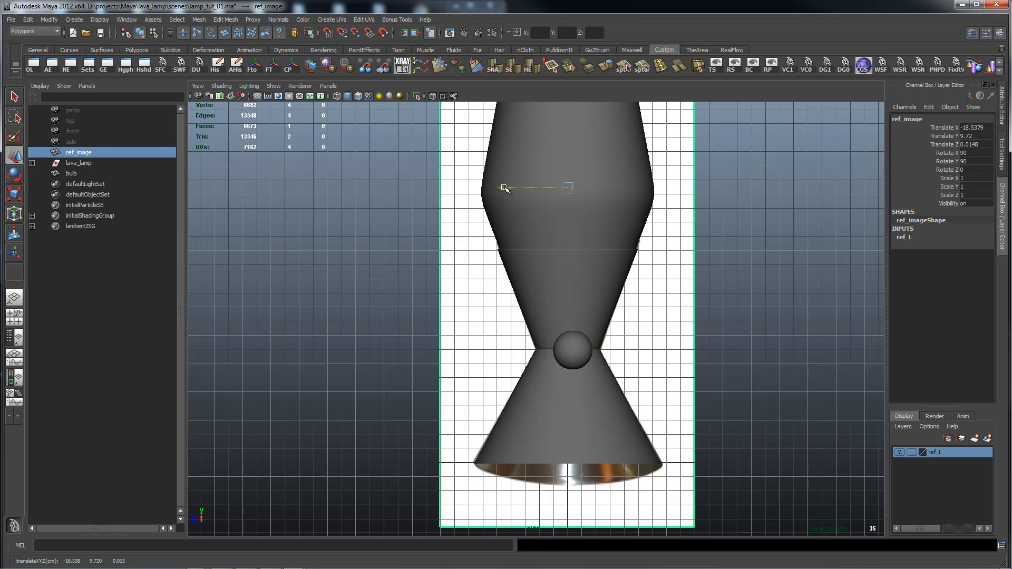
- Set the ref_L layer back to reference mode so that the reference image cannot be selected
right_click_drag(777, 250, 371, 191, "alt")
middle_click_drag(405, 187, 402, 284, "alt")
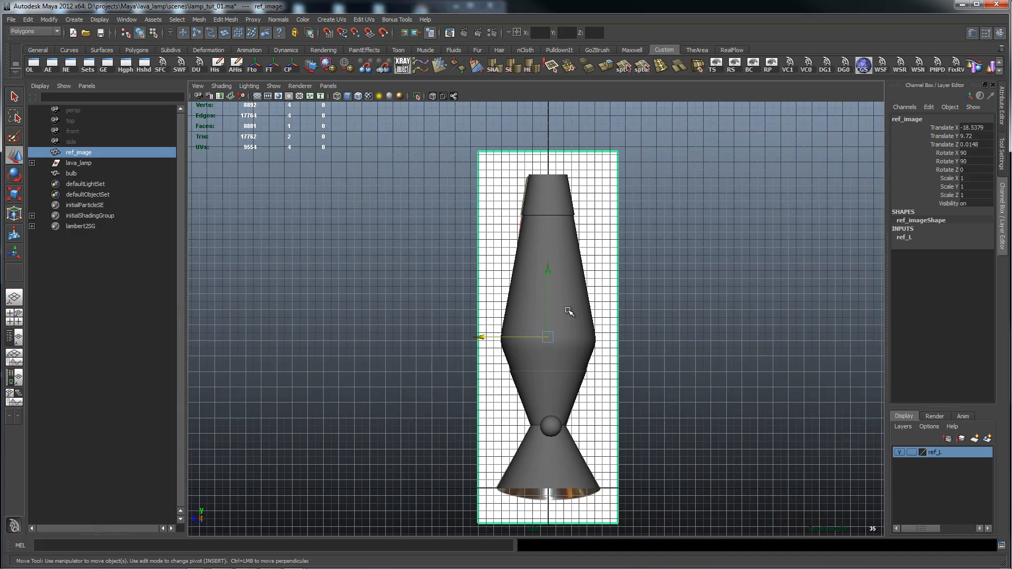
left_click(912, 452)
left_click(911, 453)
- Select the bulb in the perspective view and set its Translate X, Y and Z to 0
key("space")
left_click_drag(463, 286, 714, 376)
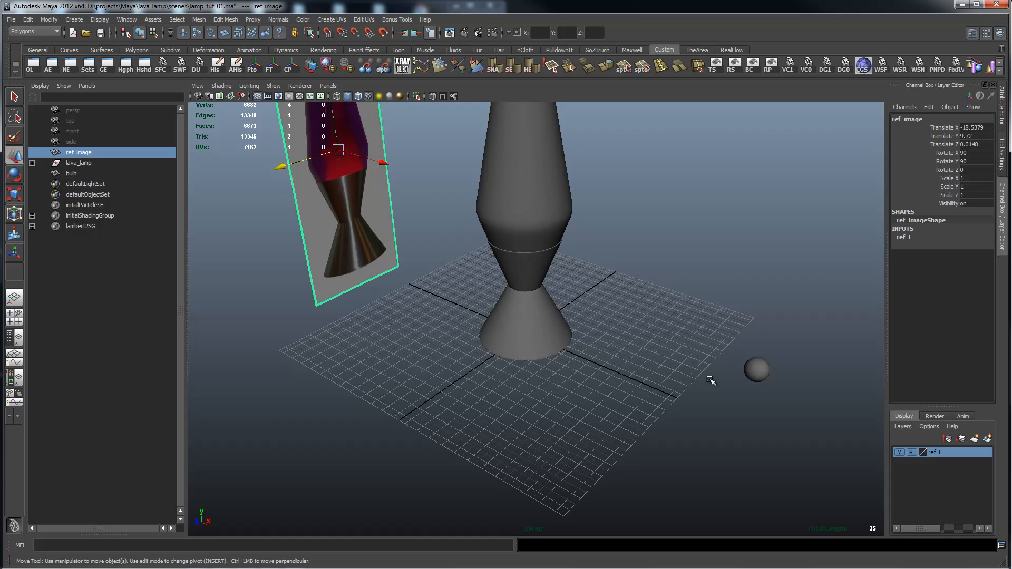
left_click(763, 373)
left_click_drag(620, 327, 679, 340, "alt")
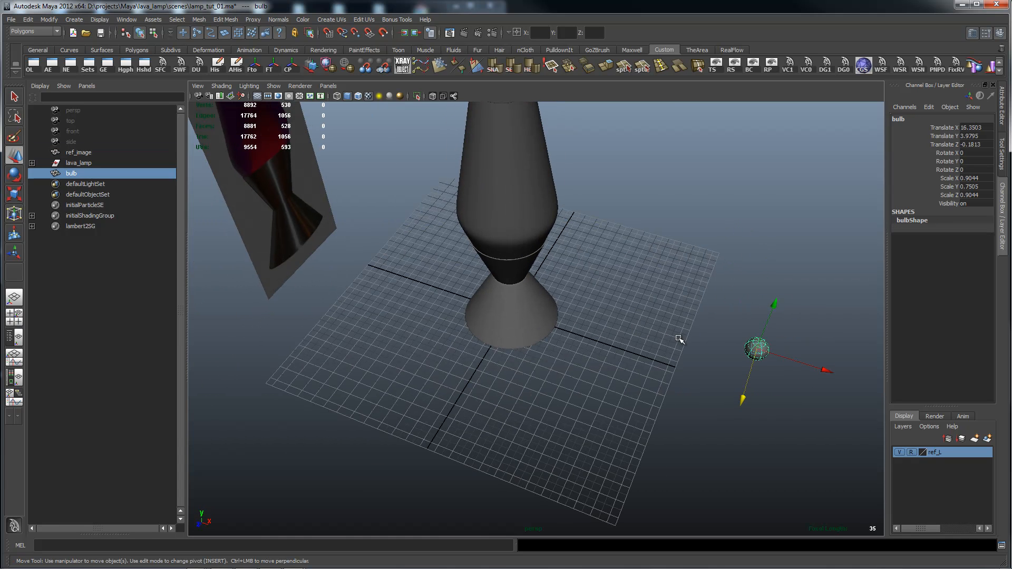
left_click_drag(988, 129, 986, 144)
type("0")
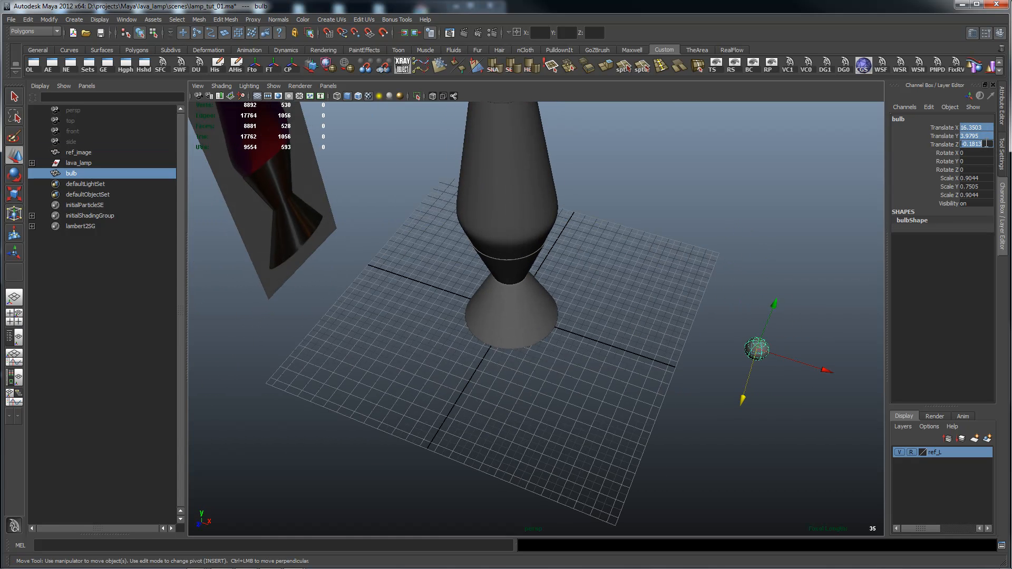
key("Return")
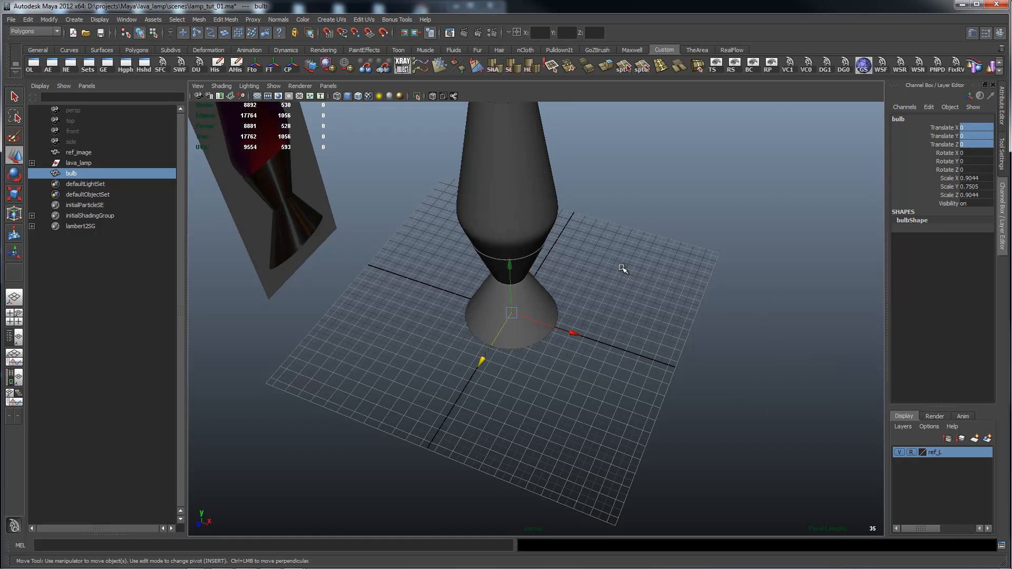
left_click(636, 272)
- Raise the bulb in the wireframe side view to about 4.2 in Y, placing it at the lamp's neck
key("space")
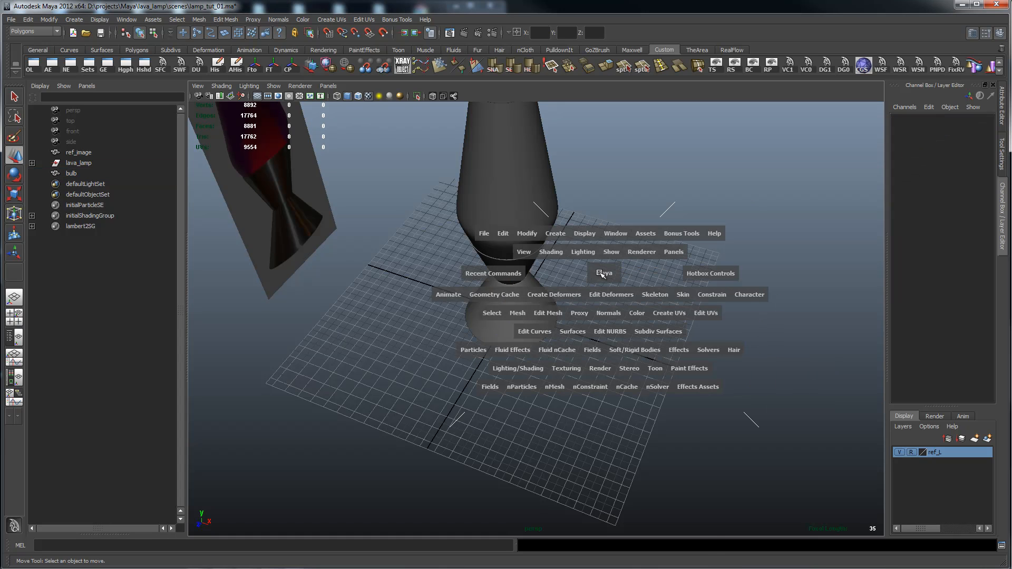
key("space")
left_click_drag(618, 274, 656, 275)
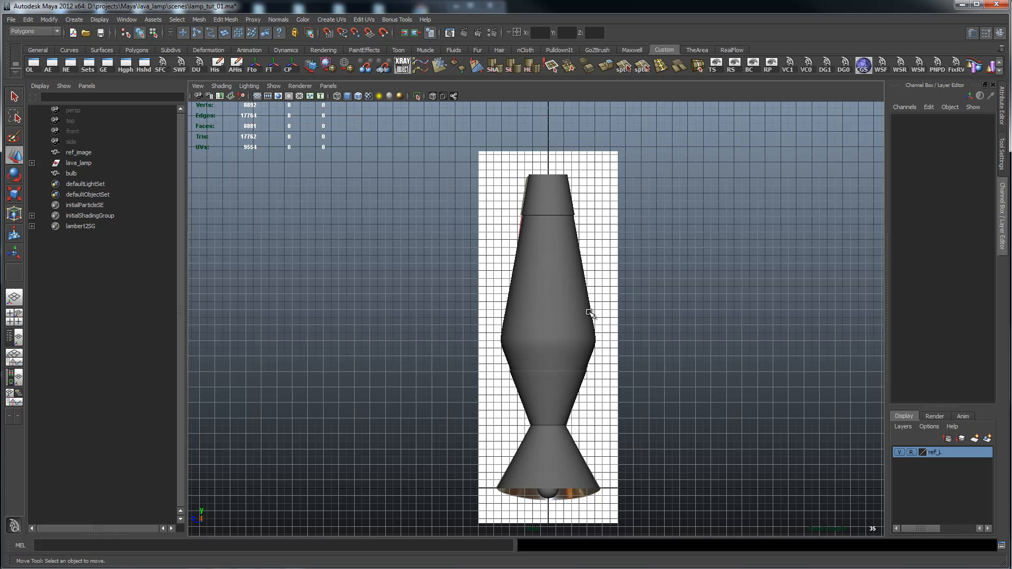
key("4")
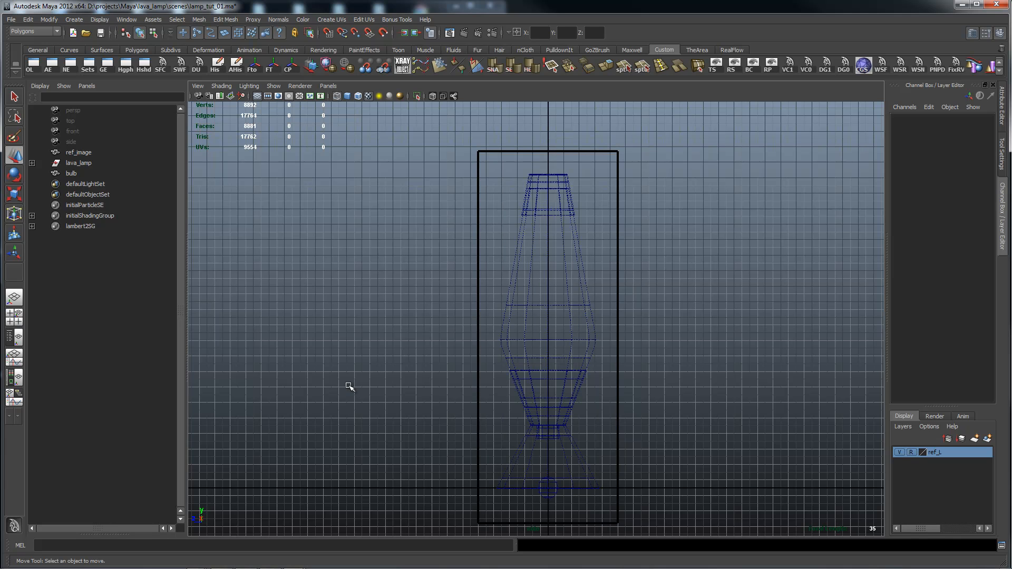
left_click(548, 497)
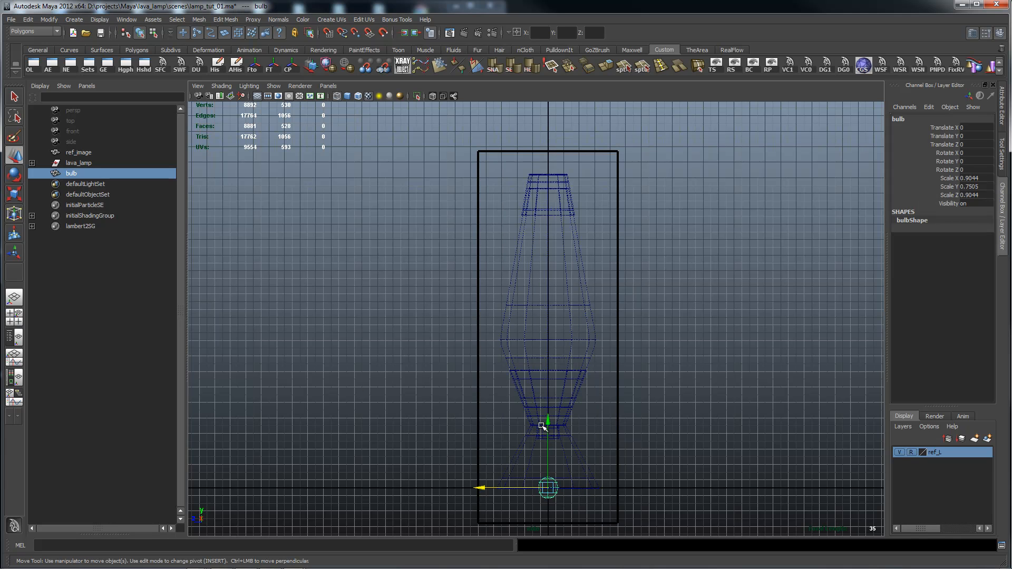
left_click_drag(549, 419, 549, 355)
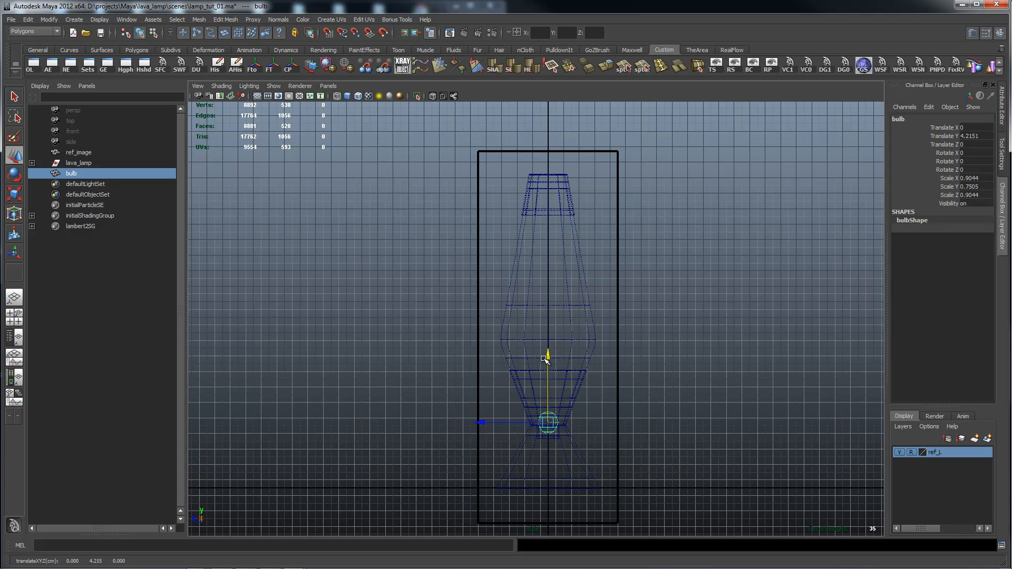
middle_click_drag(477, 400, 434, 306, "alt")
right_click_drag(433, 305, 925, 340, "alt")
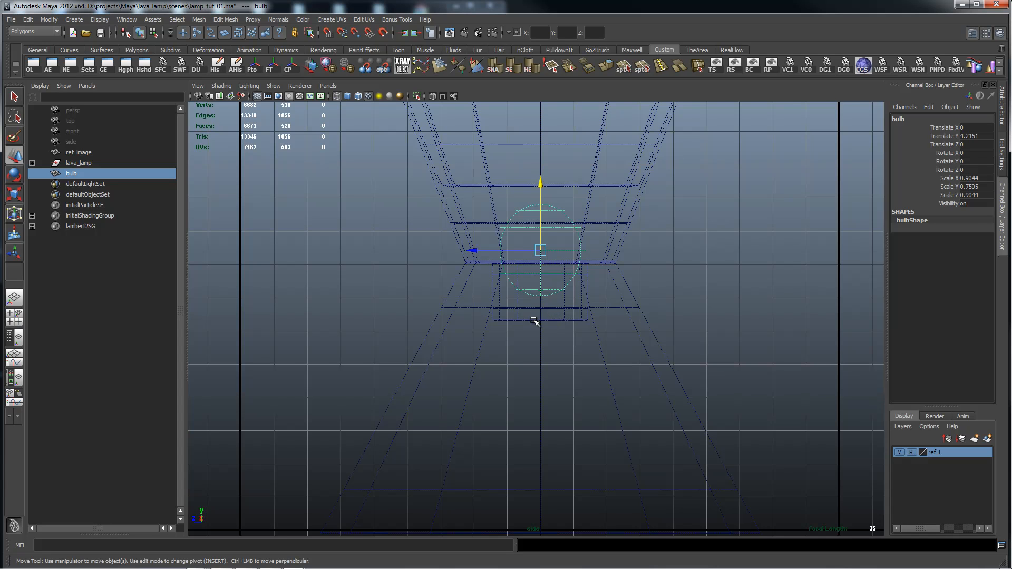
- Return to the shaded perspective view and frame the whole lamp with the reference plane
key("space")
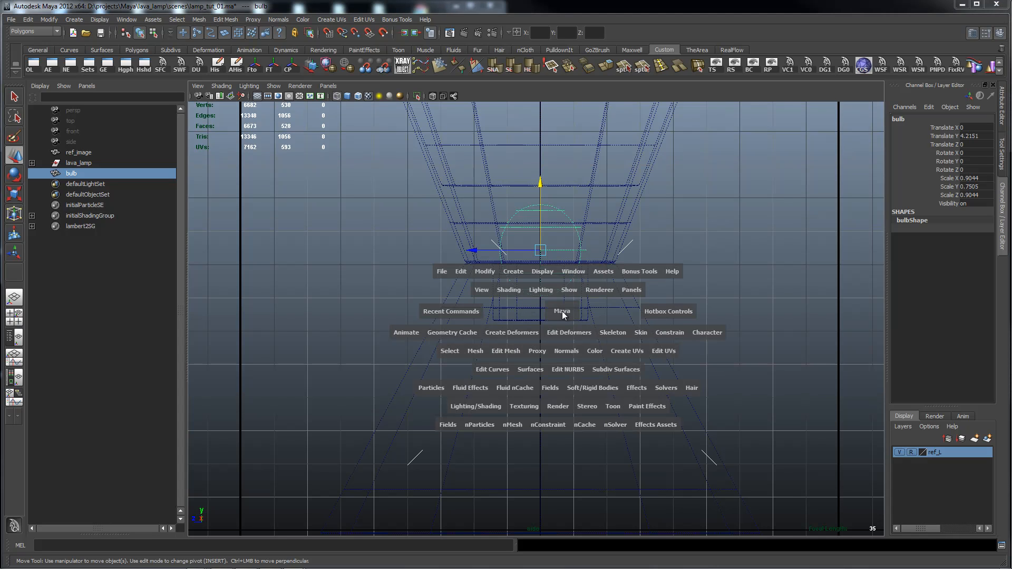
left_click_drag(506, 256, 493, 262, "alt")
key("5")
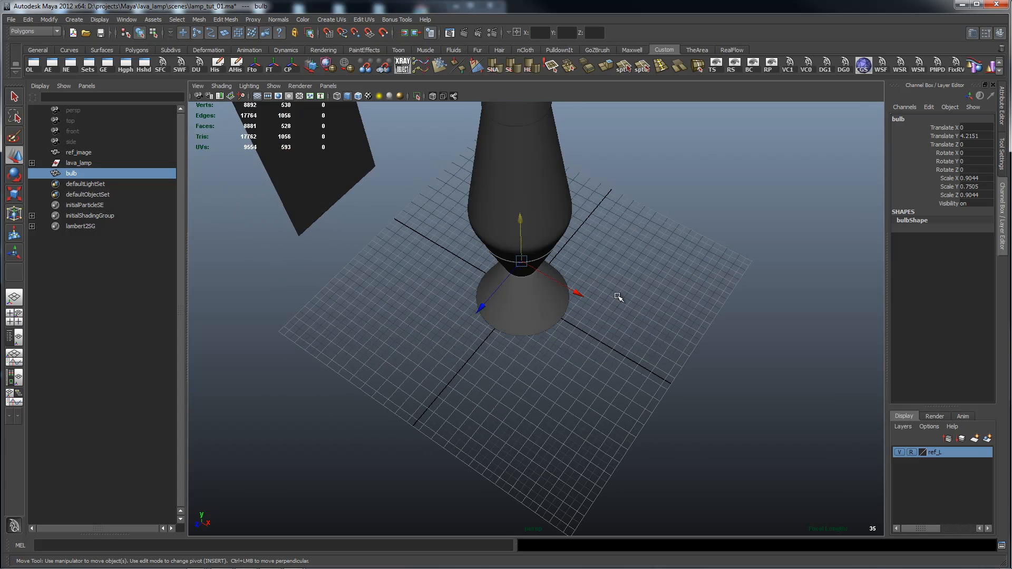
left_click_drag(618, 296, 591, 233, "alt")
middle_click_drag(583, 241, 586, 345, "alt")
right_click_drag(673, 321, 655, 299, "alt")
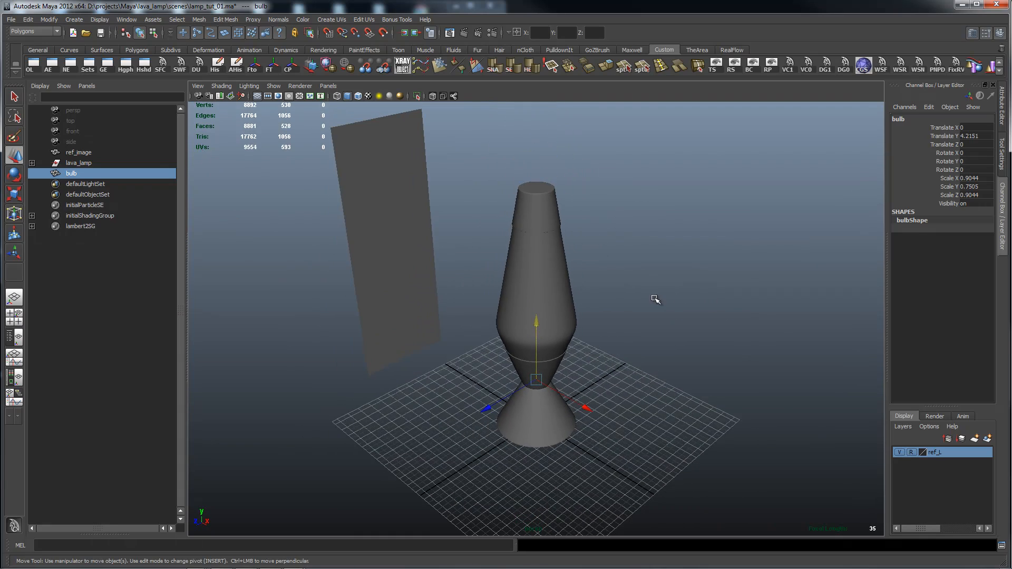
- Open the Hypershade, create a Phong material and open its attributes
left_click(549, 294)
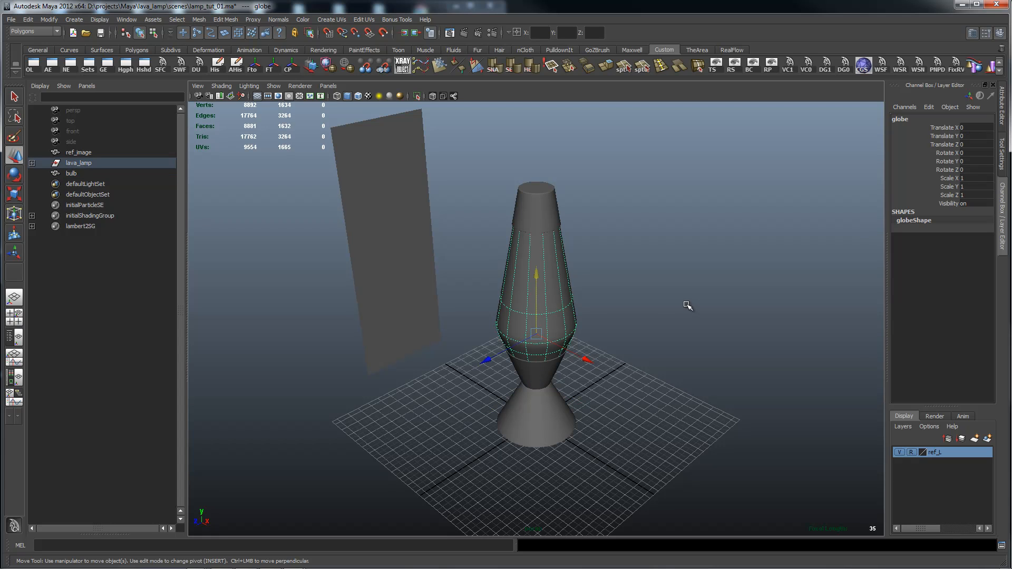
key("space")
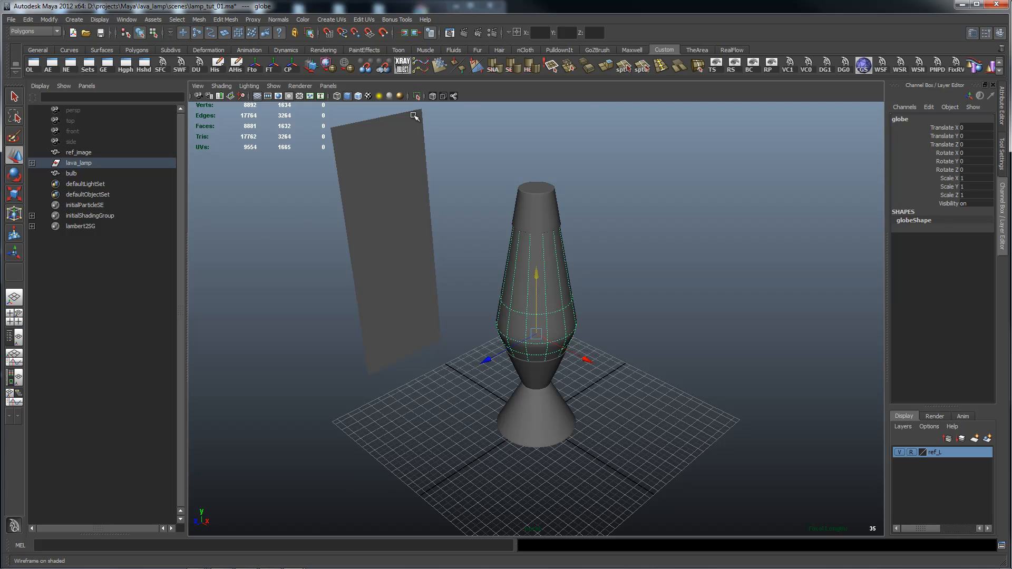
key("space")
left_click(529, 130)
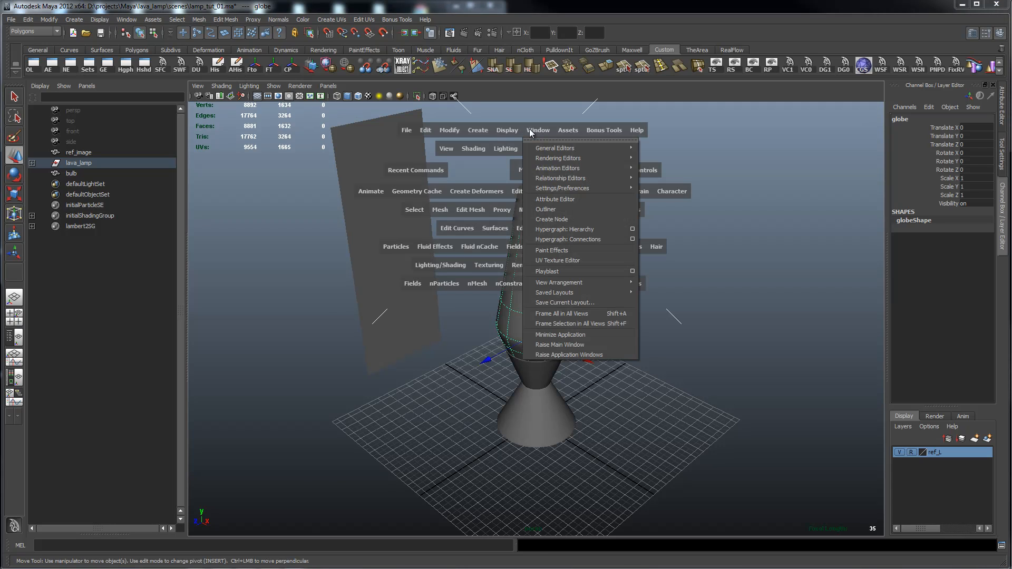
mouse_move(545, 161)
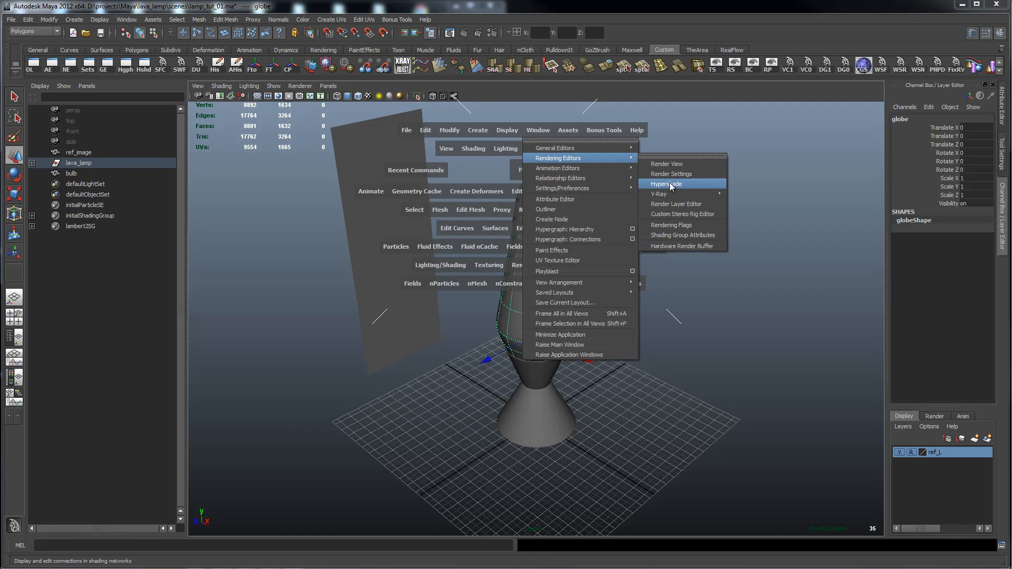
left_click(671, 189)
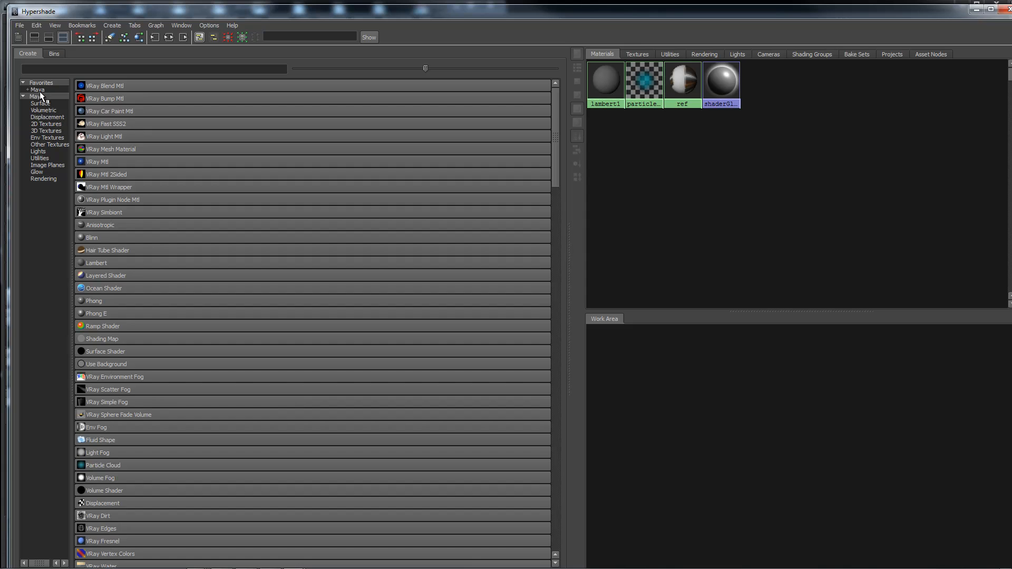
left_click(59, 90)
left_click(107, 126)
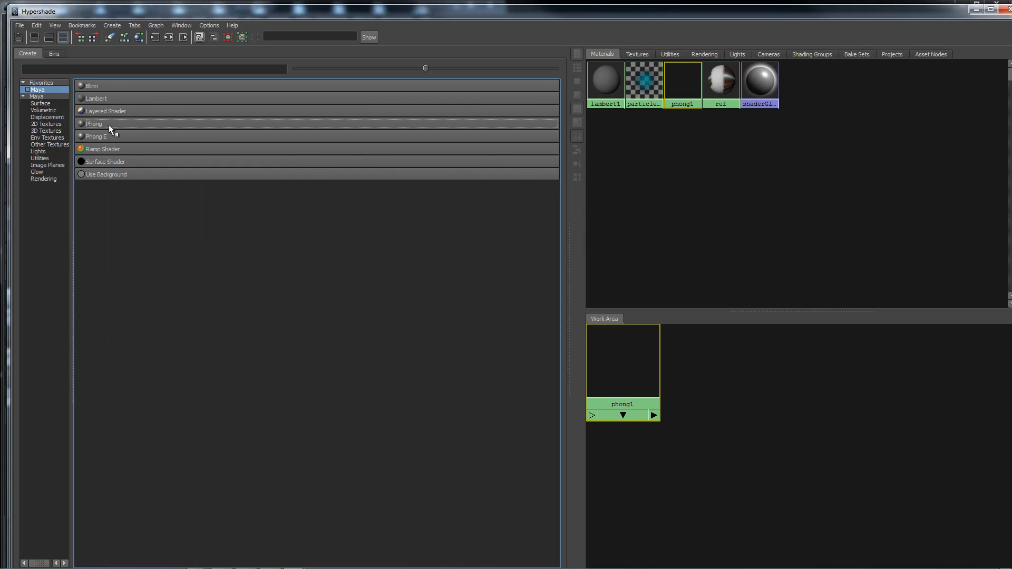
double_click(680, 82)
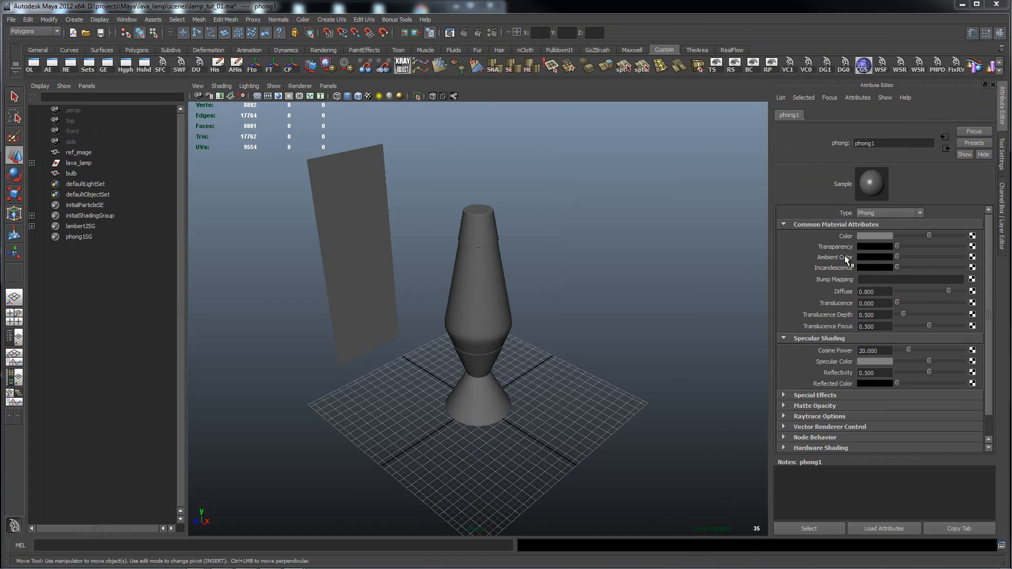
mouse_move(896, 245)
left_mouse_down()
mouse_move(928, 246)
mouse_move(890, 245)
left_mouse_up()
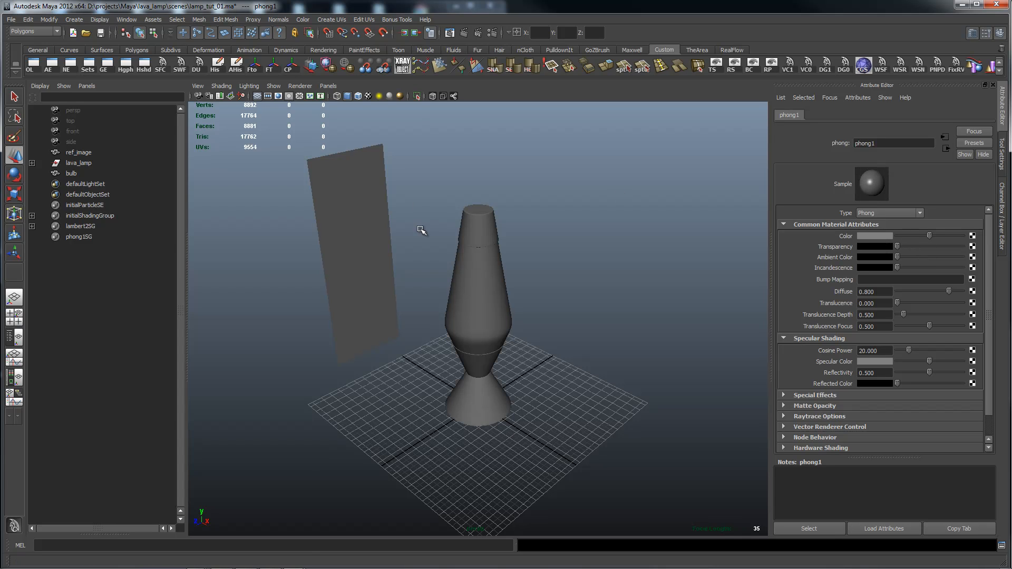
- Assign the phong1 material to the lamp's globe and check its shine in the perspective view
left_click(481, 292)
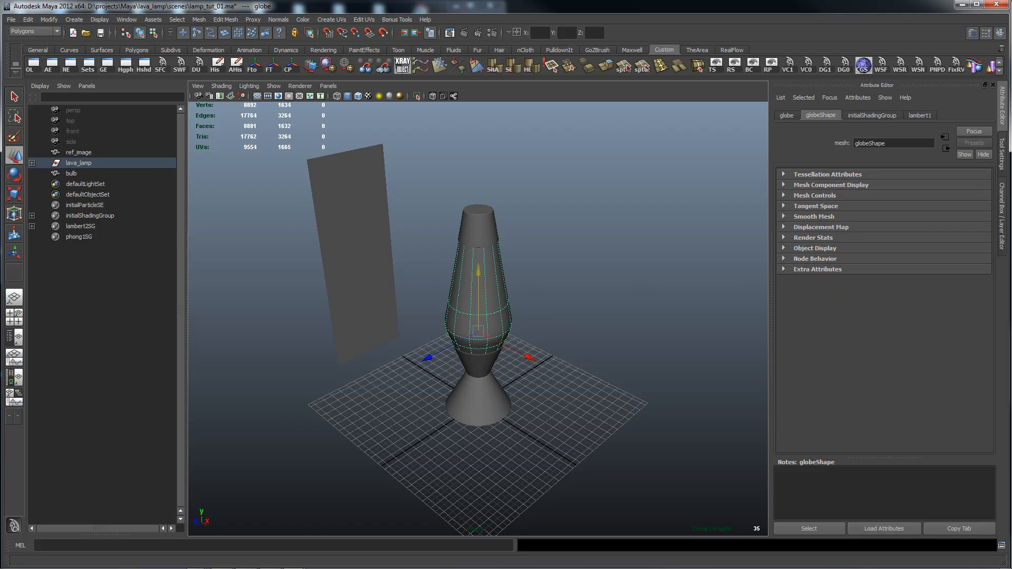
mouse_move(1011, 16)
left_mouse_down()
mouse_move(666, 15)
mouse_move(1011, 24)
left_mouse_up()
right_click(686, 82)
left_click(693, 55)
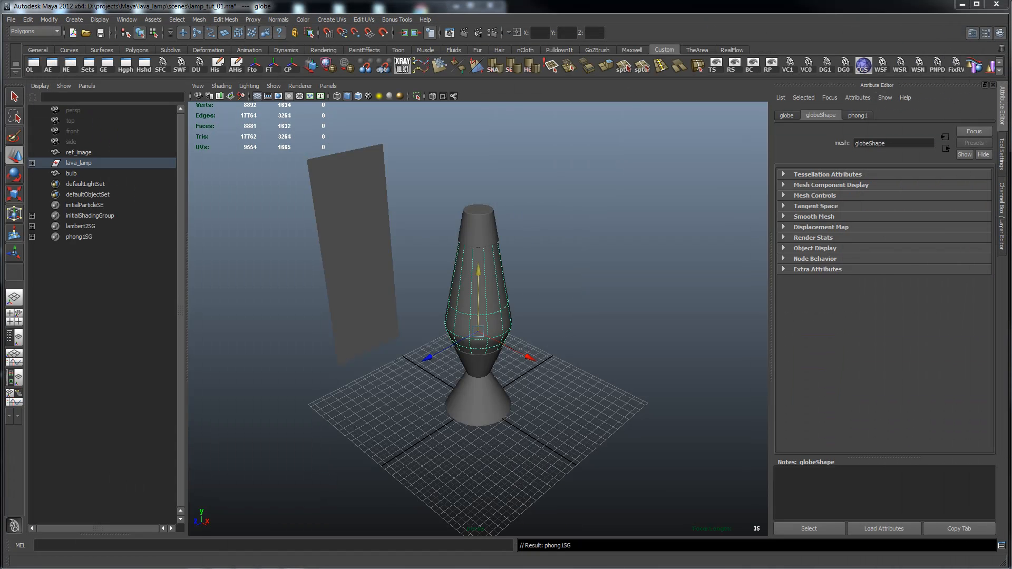
left_click(783, 248)
left_click_drag(644, 266, 649, 242, "alt")
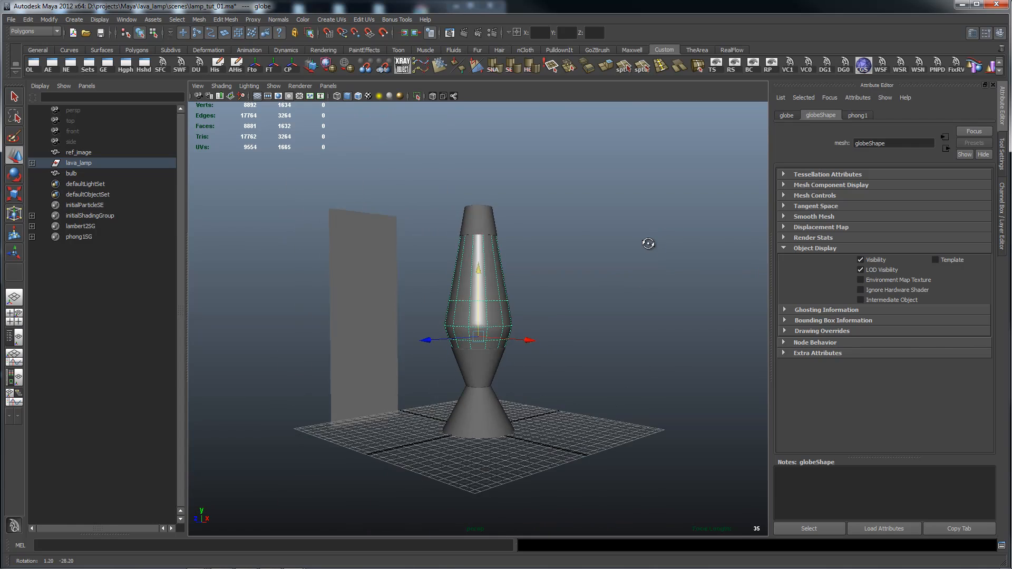
left_click_drag(566, 280, 553, 305, "alt")
right_click_drag(574, 304, 670, 293, "alt")
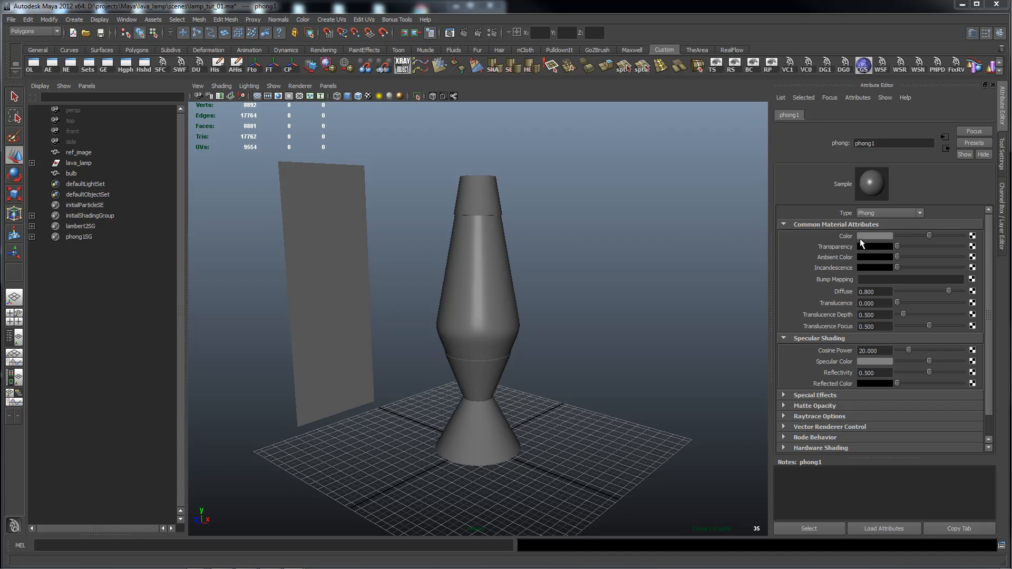
- Raise the transparency of phong1 to almost full and inspect the bulb through the globe
left_click_drag(897, 246, 955, 245)
left_click_drag(608, 217, 530, 207, "alt")
scroll(619, 248, "up", 6)
left_click_drag(635, 287, 637, 313, "alt")
right_click_drag(636, 313, 491, 314, "alt")
left_click_drag(492, 314, 542, 323, "alt")
left_click_drag(505, 355, 509, 287, "alt")
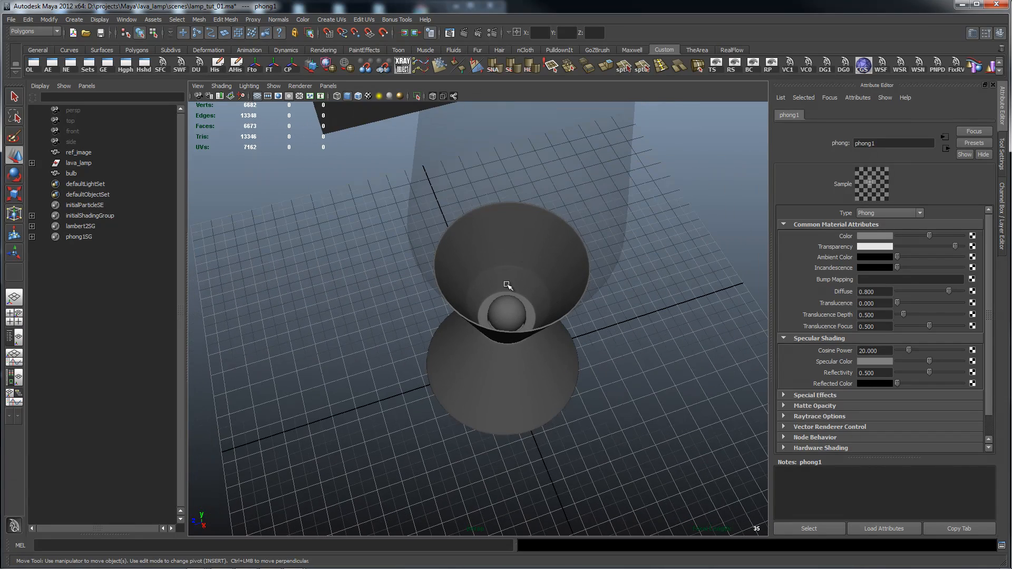
- Assign the phong1 material to the bulb as well and close the Hypershade
left_click(67, 172)
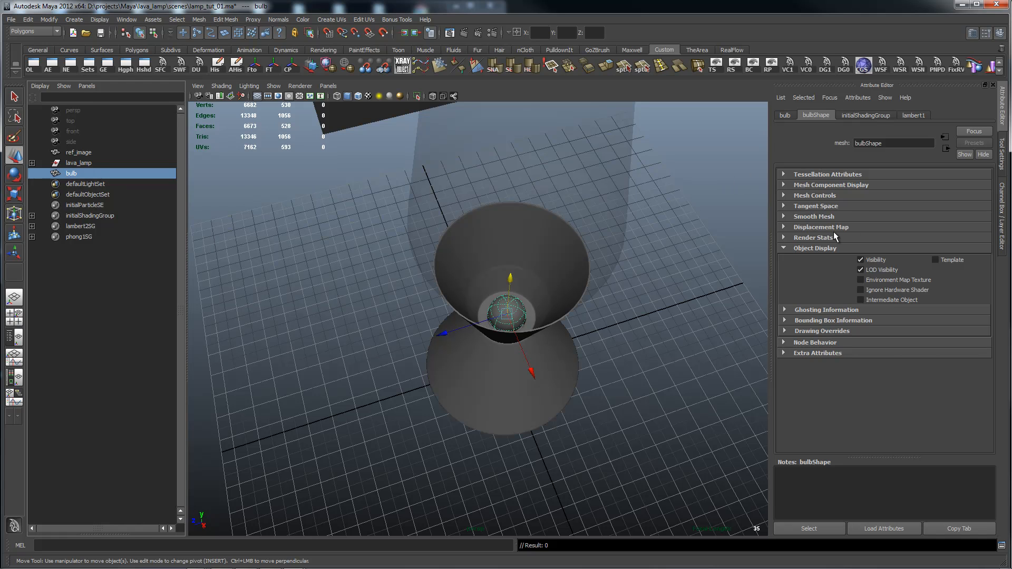
left_click_drag(1011, 44, 578, 357)
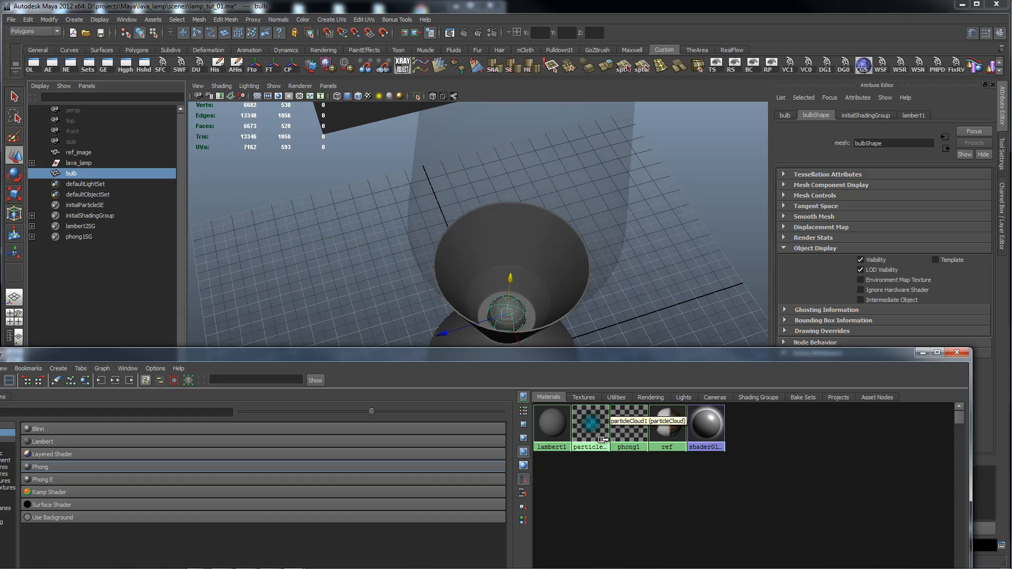
left_click(626, 431)
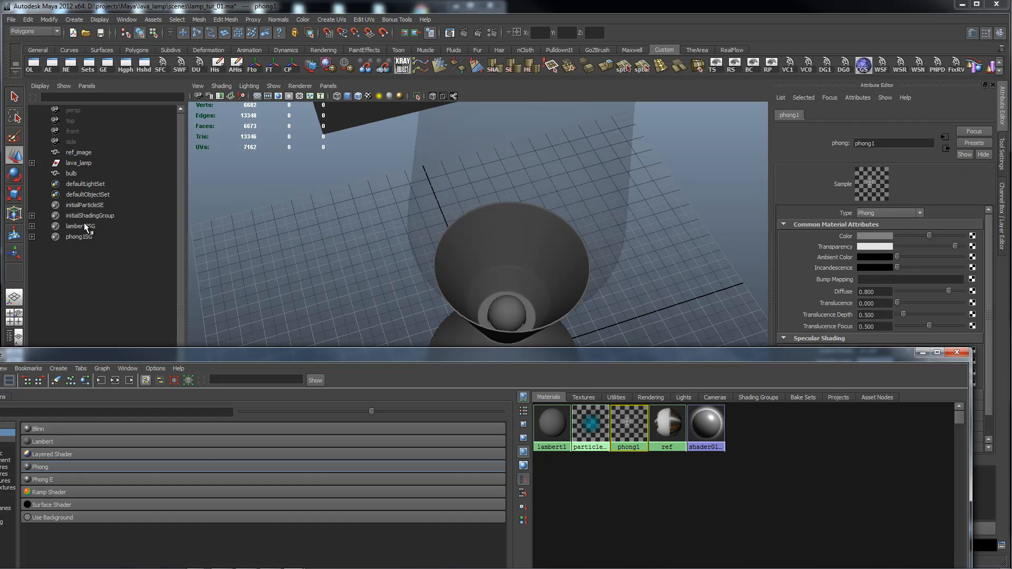
left_click(74, 173)
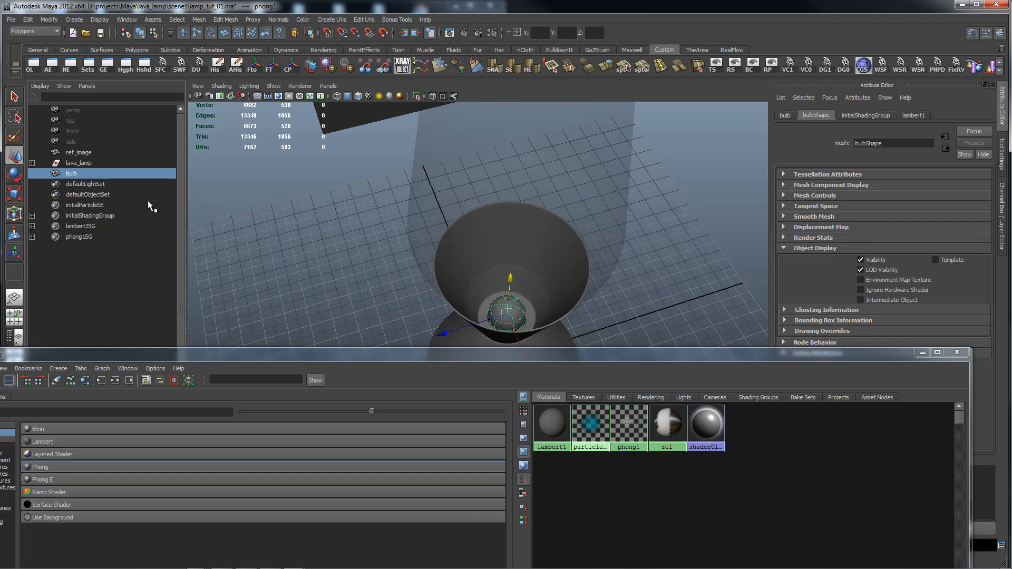
right_click(628, 424)
right_click_drag(628, 424, 632, 396)
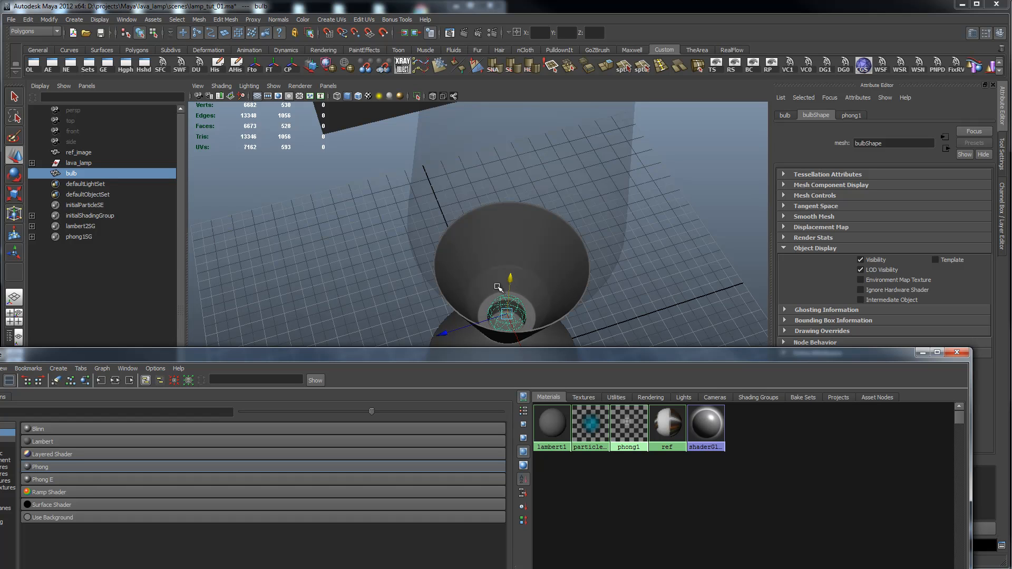
left_click(957, 352)
left_click(659, 289)
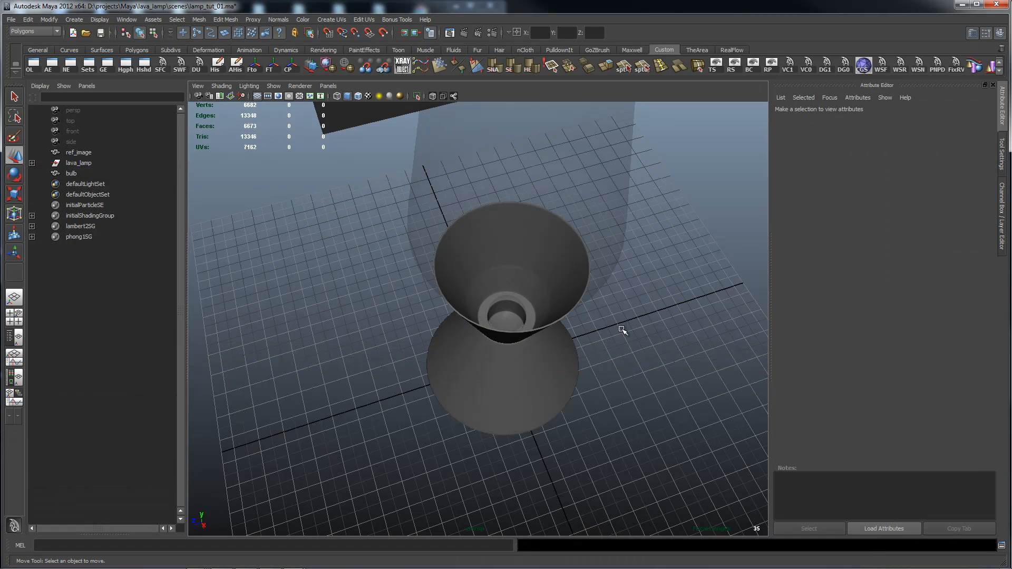
- Examine the lamp's holder and bulb seat from several angles, and select the bulb in the Outliner
left_click_drag(644, 339, 655, 287, "alt")
right_click_drag(298, 295, 797, 323, "alt")
left_click_drag(606, 339, 596, 360, "alt")
middle_click_drag(562, 355, 549, 321, "alt")
right_click_drag(549, 320, 452, 320, "alt")
left_click_drag(483, 346, 453, 289, "alt")
left_click_drag(630, 312, 504, 336, "alt")
right_click_drag(343, 330, 751, 330, "alt")
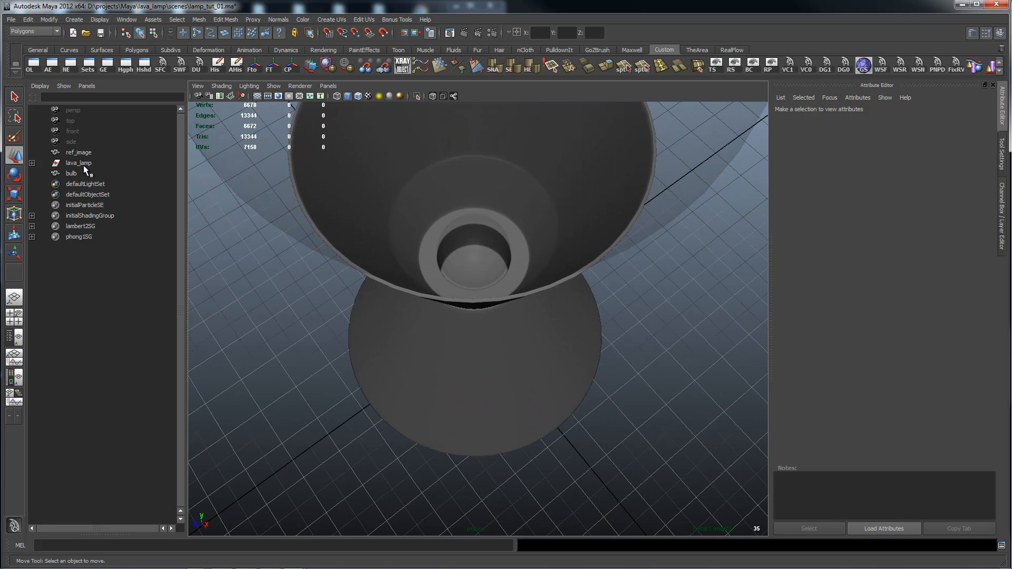
left_click(68, 173)
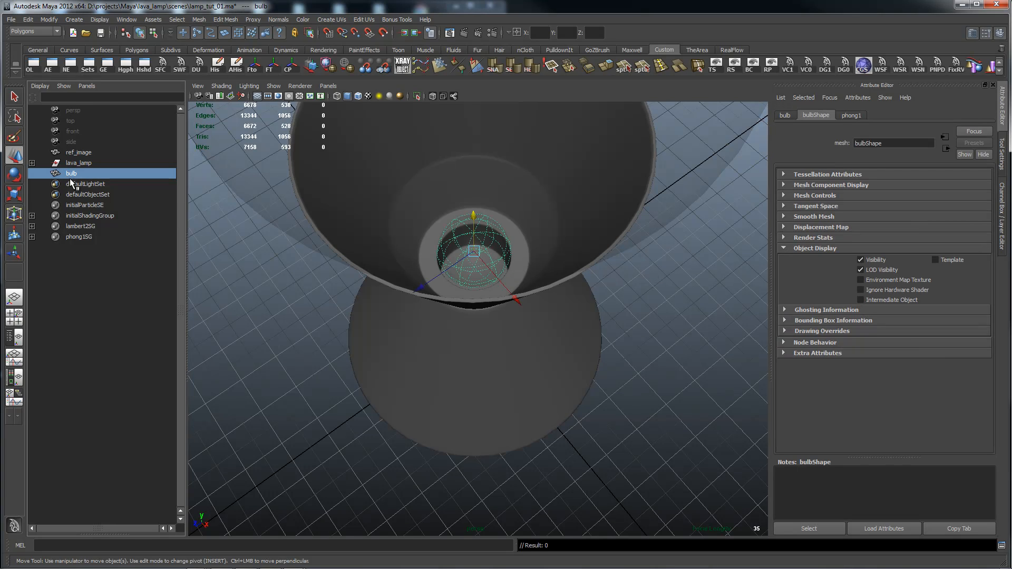
- Assign the existing lambert1 material to the bulb and clear the selection
right_click(675, 320)
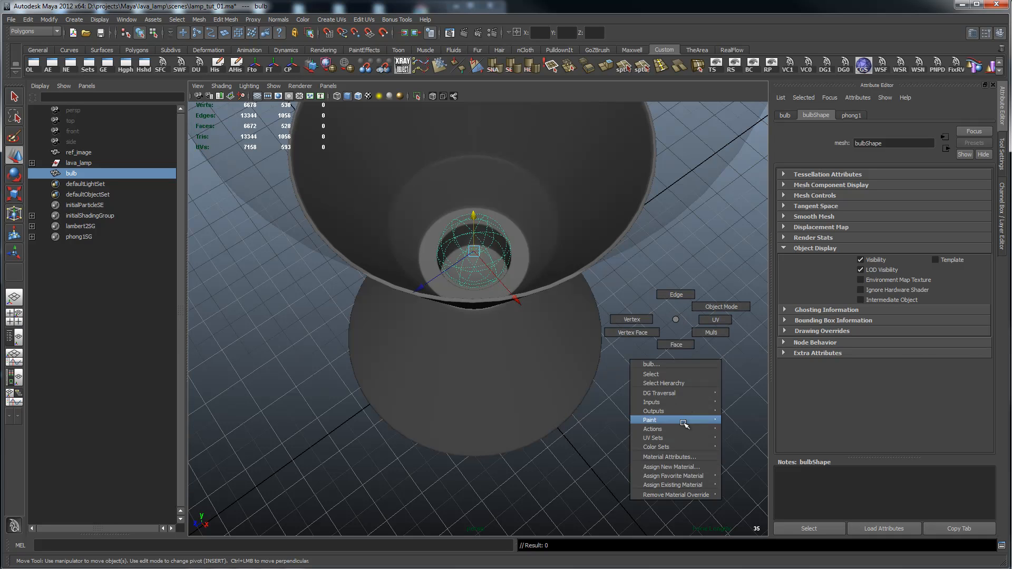
mouse_move(680, 484)
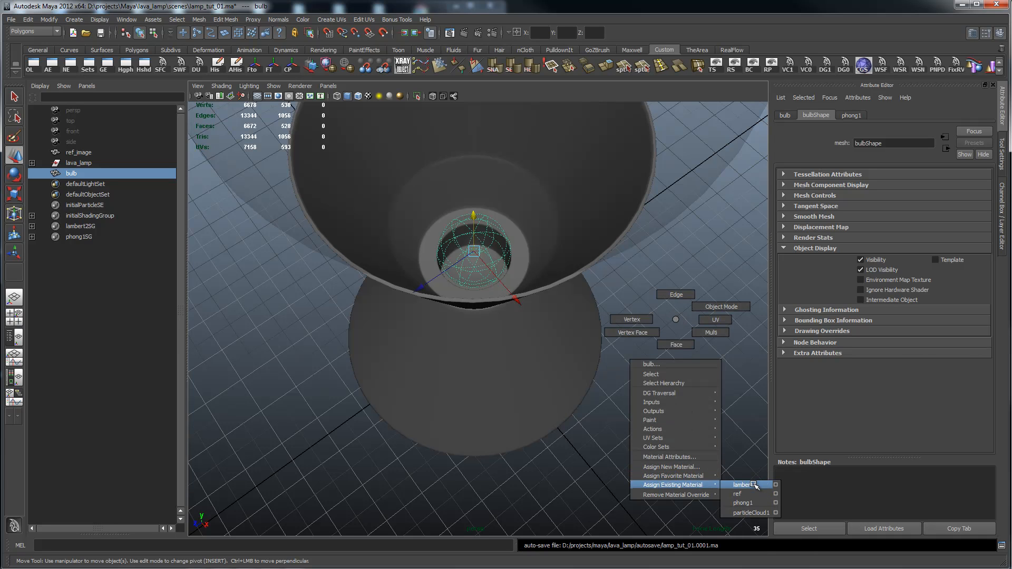
left_click(754, 485)
left_click(705, 439)
- Select the lamp's individual parts one after another to check them, ending with the cap
left_click_drag(549, 348, 531, 454, "alt")
left_click(516, 471)
left_click(522, 327)
left_click(511, 131)
- Show the side view with textured shading and frame the lamp against the reference image
key("space")
left_click_drag(615, 320, 651, 318)
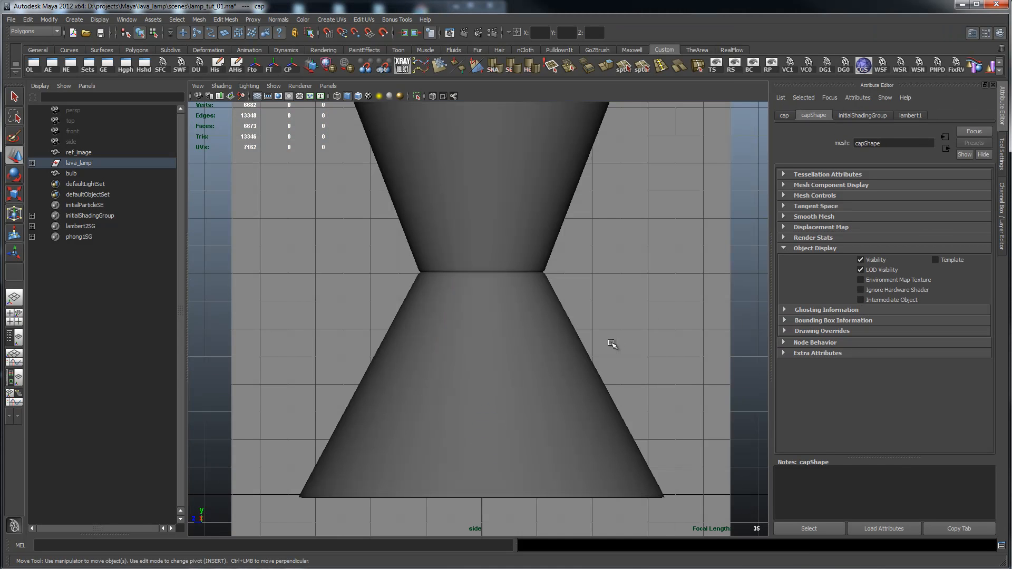
right_click_drag(670, 322, 502, 328, "alt")
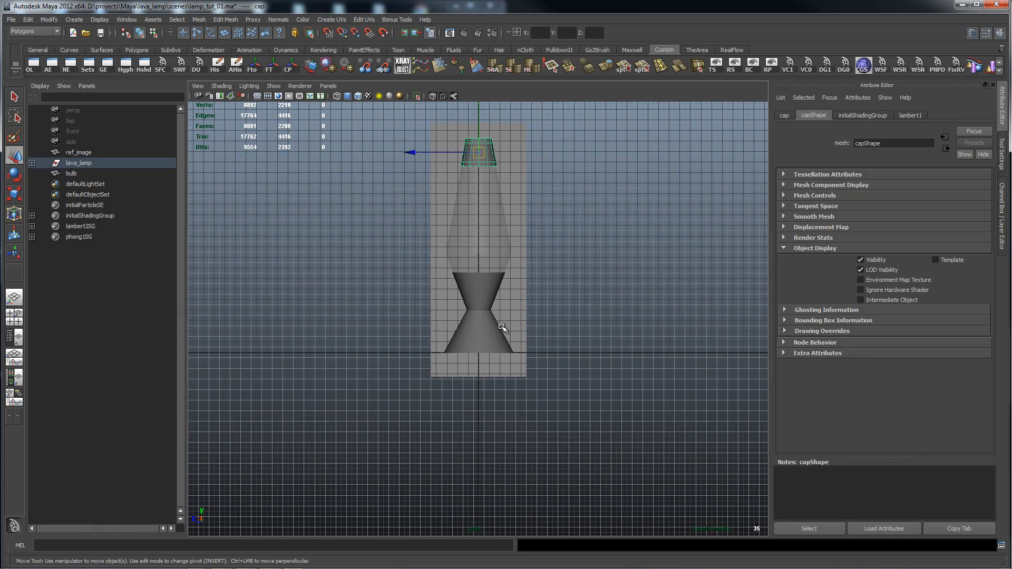
key("4")
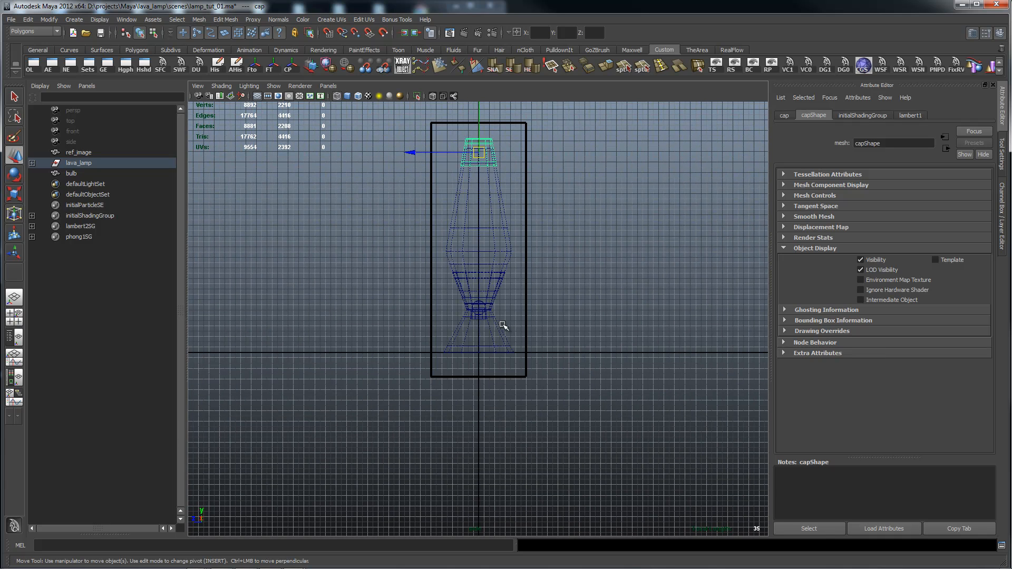
key("5")
key("6")
right_click_drag(505, 314, 648, 314, "alt")
middle_click_drag(649, 314, 672, 416, "alt")
right_click_drag(635, 383, 565, 355, "alt")
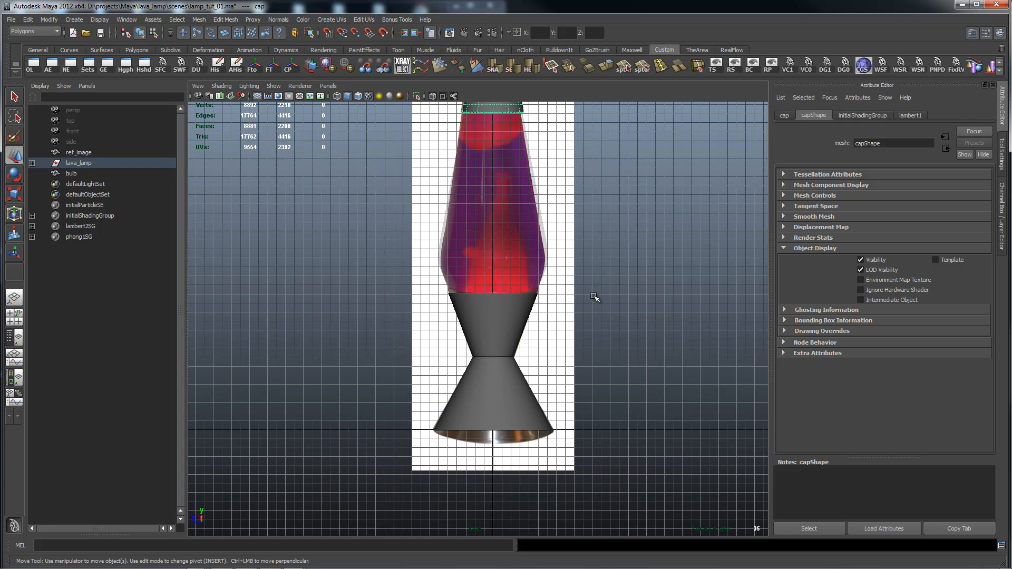
- Highlight the globe, cap and lower lamp parts in the side view to compare their outlines with the reference
left_click_drag(413, 146, 652, 280)
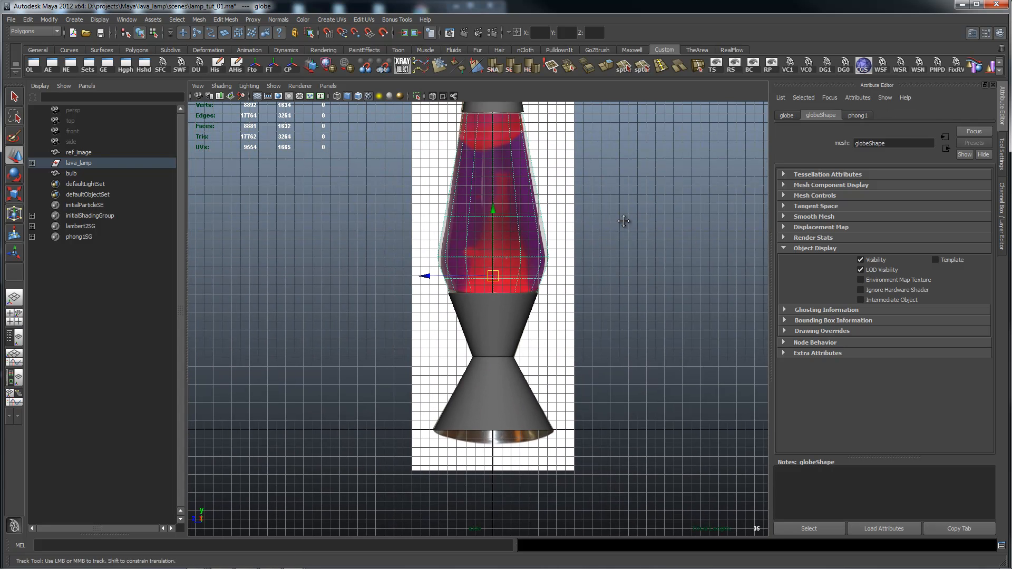
middle_click_drag(625, 222, 632, 308, "alt")
left_click(479, 168, "shift")
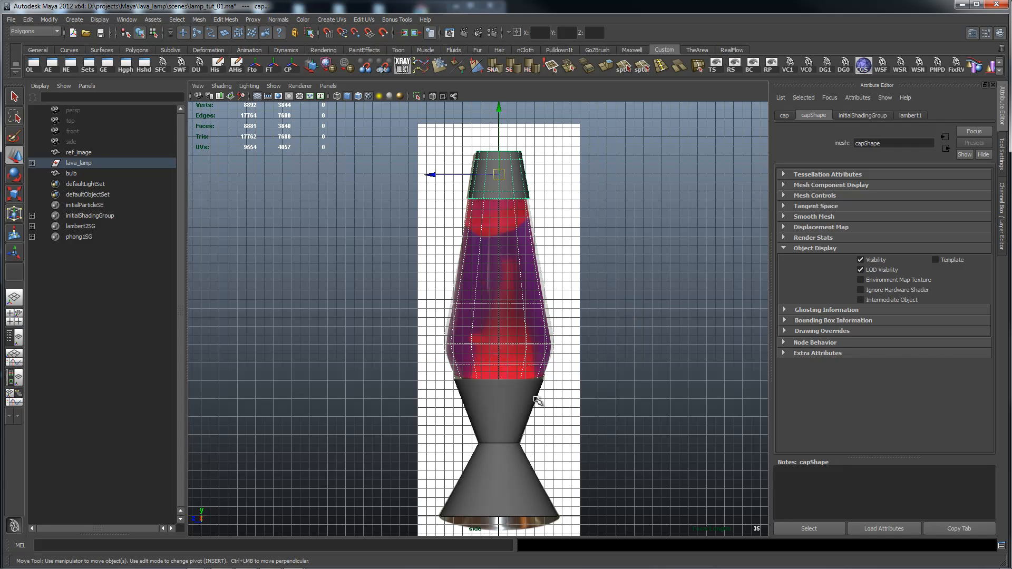
left_click(506, 462, "shift")
- Return to the perspective view, clear the selection and examine the complete lamp beside the reference image
key("space")
left_click_drag(637, 363, 638, 342)
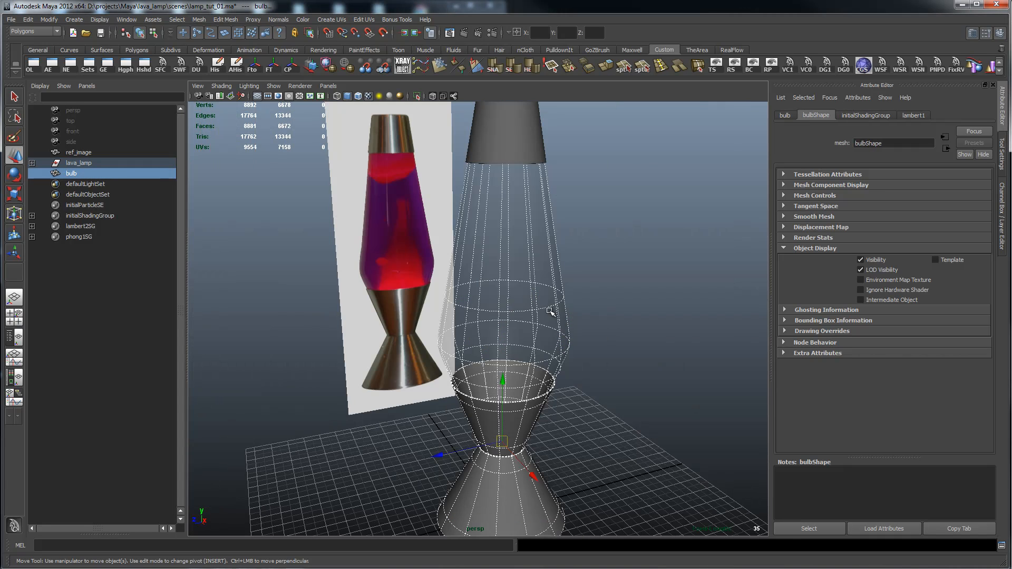
left_click_drag(517, 271, 542, 280, "alt")
right_click_drag(659, 294, 585, 301, "alt")
left_click(588, 293)
left_click_drag(623, 345, 623, 311, "alt")
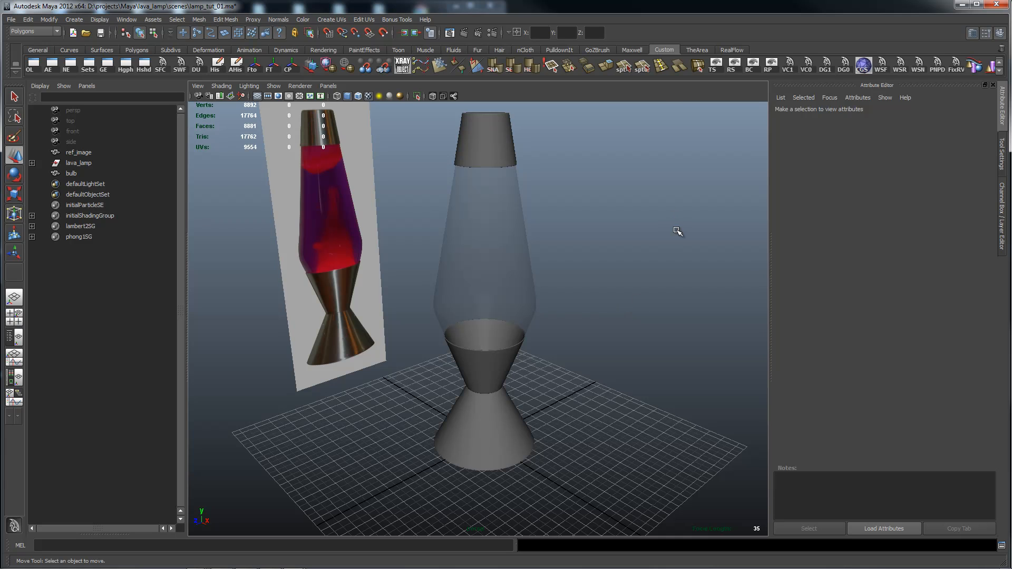
left_click_drag(672, 289, 649, 286, "alt")
mouse_move(598, 258)
left_mouse_down("alt")
mouse_move(617, 279)
mouse_move(609, 255)
left_mouse_up("alt")
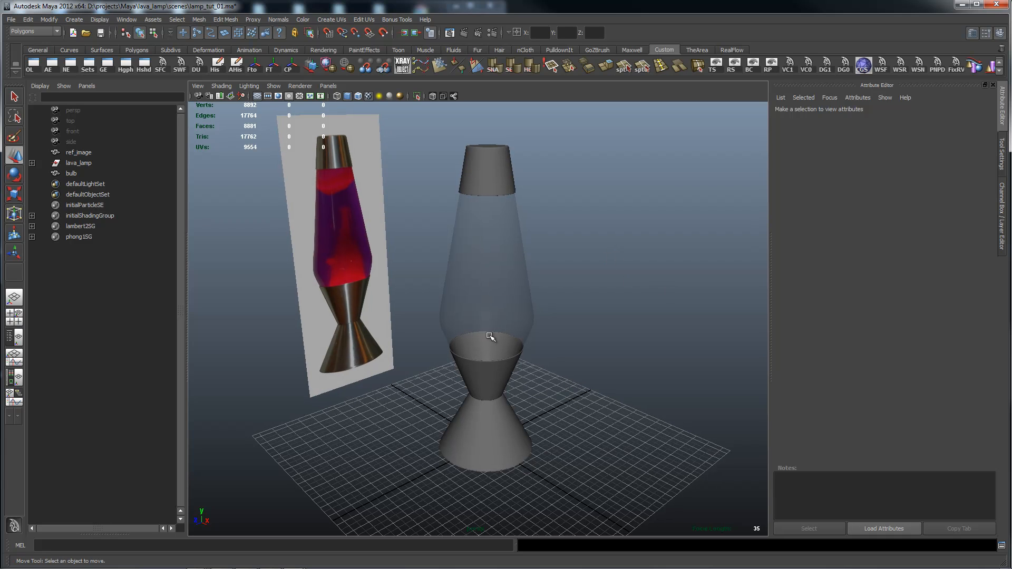
mouse_move(581, 273)
left_mouse_down("alt")
mouse_move(553, 262)
mouse_move(585, 266)
left_mouse_up("alt")
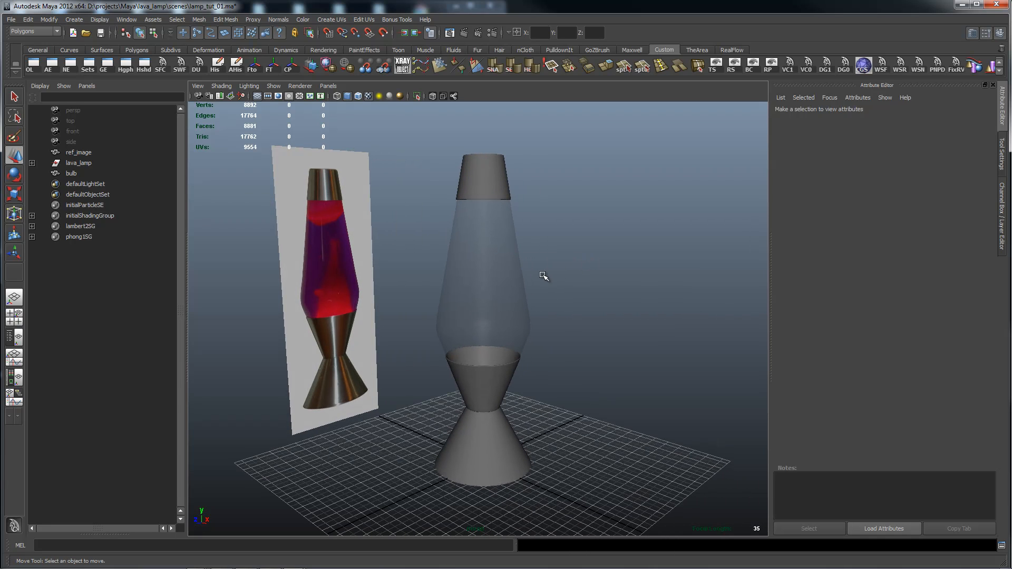